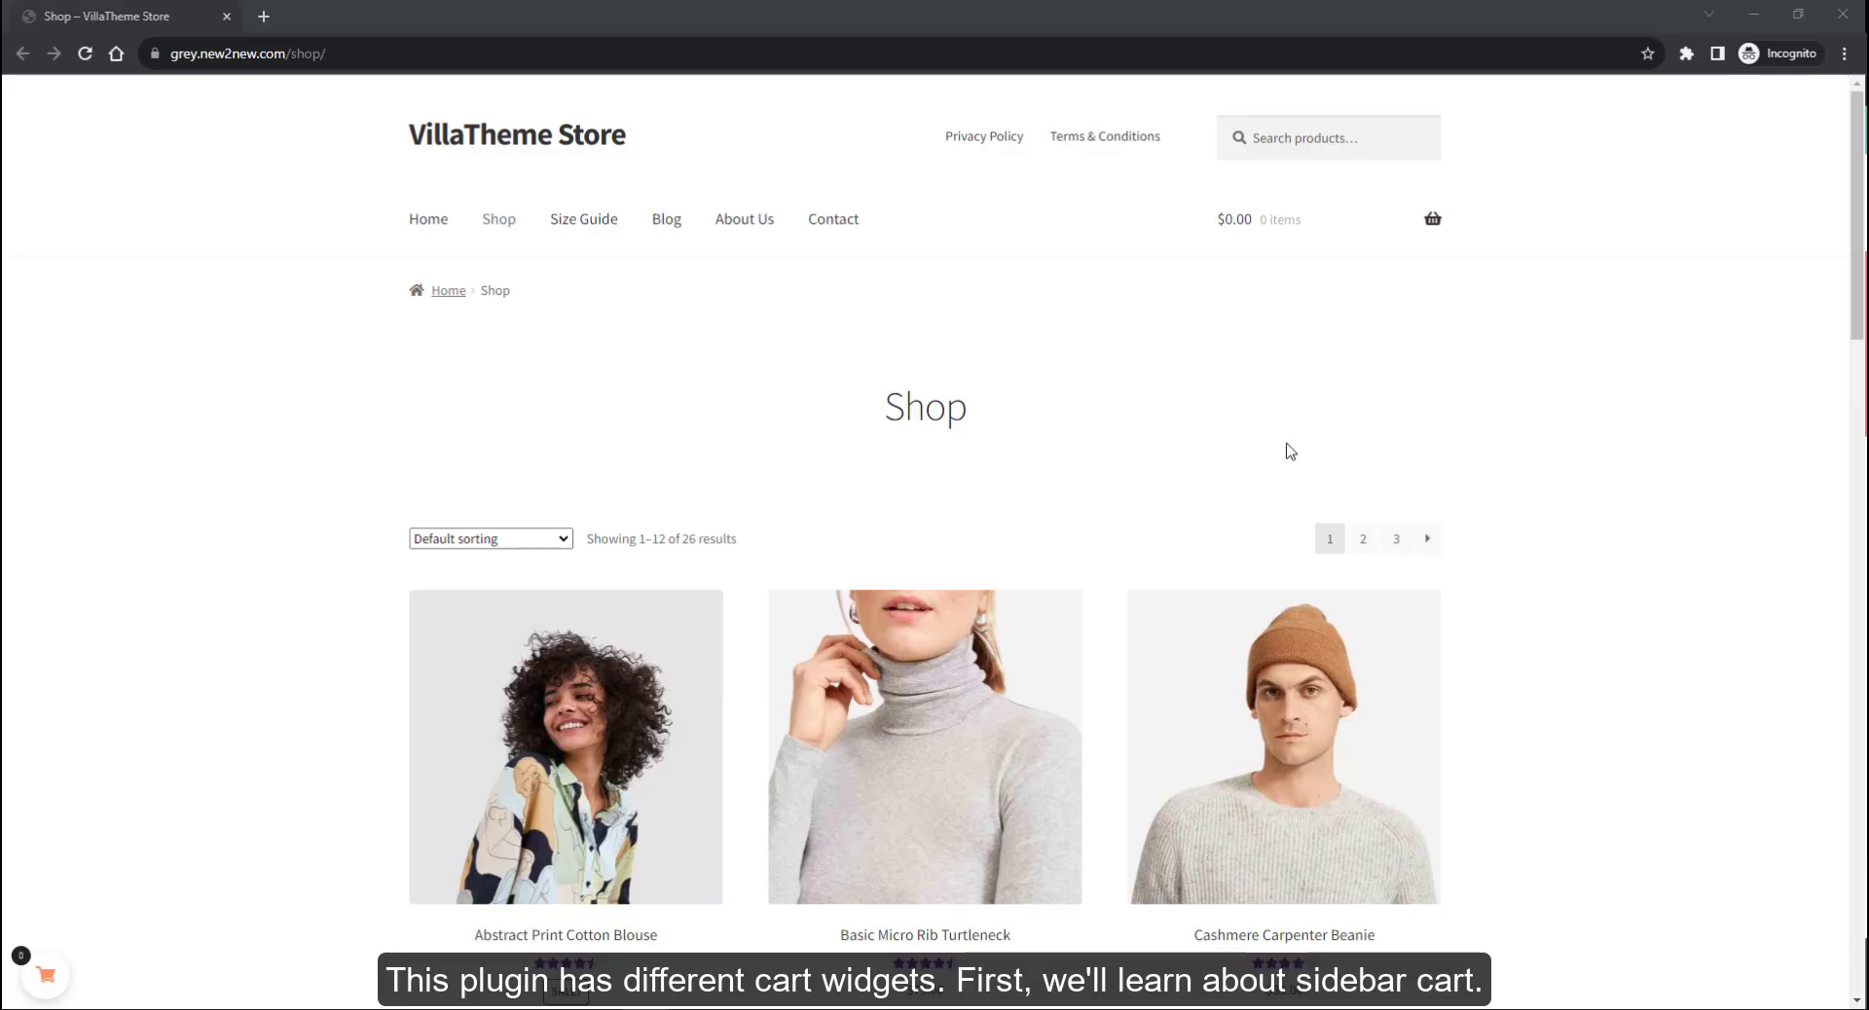
Step: Add the Cashmere Carpenter Beanie, apply a coupon in the sidebar cart, and raise its quantity to 2
left_click(1290, 842)
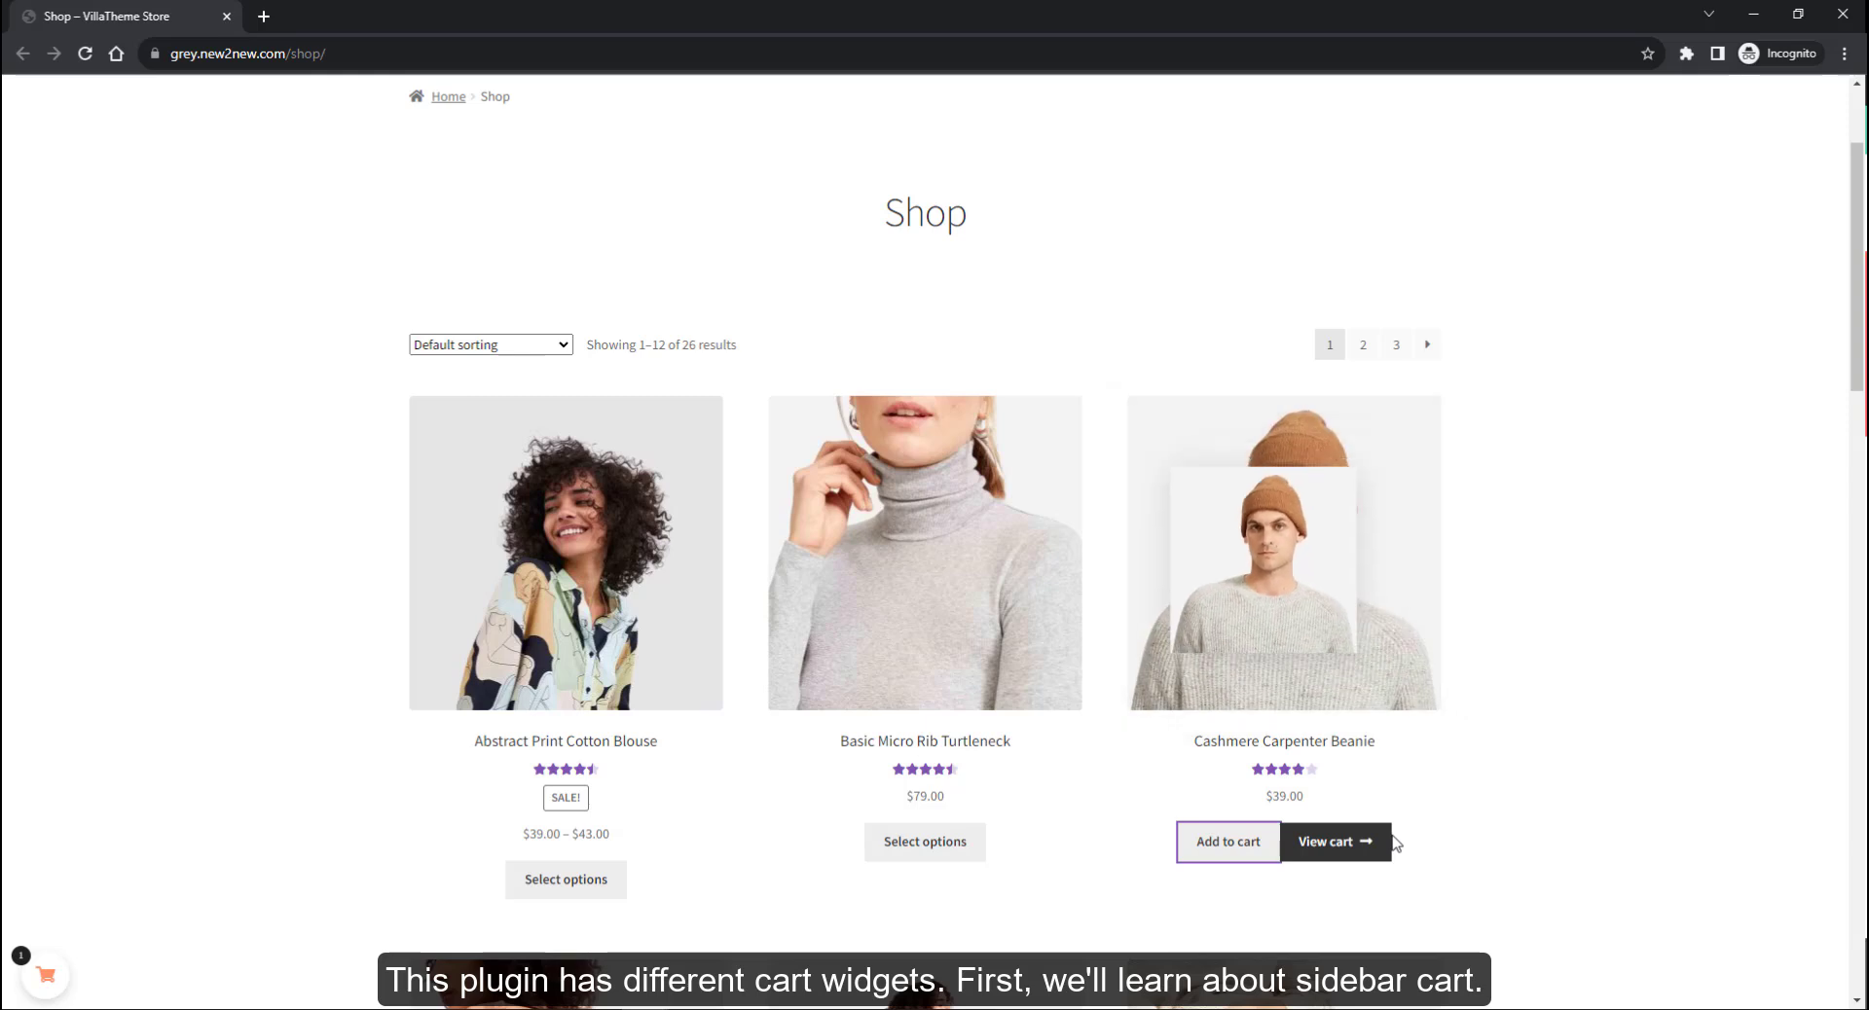
left_click(46, 974)
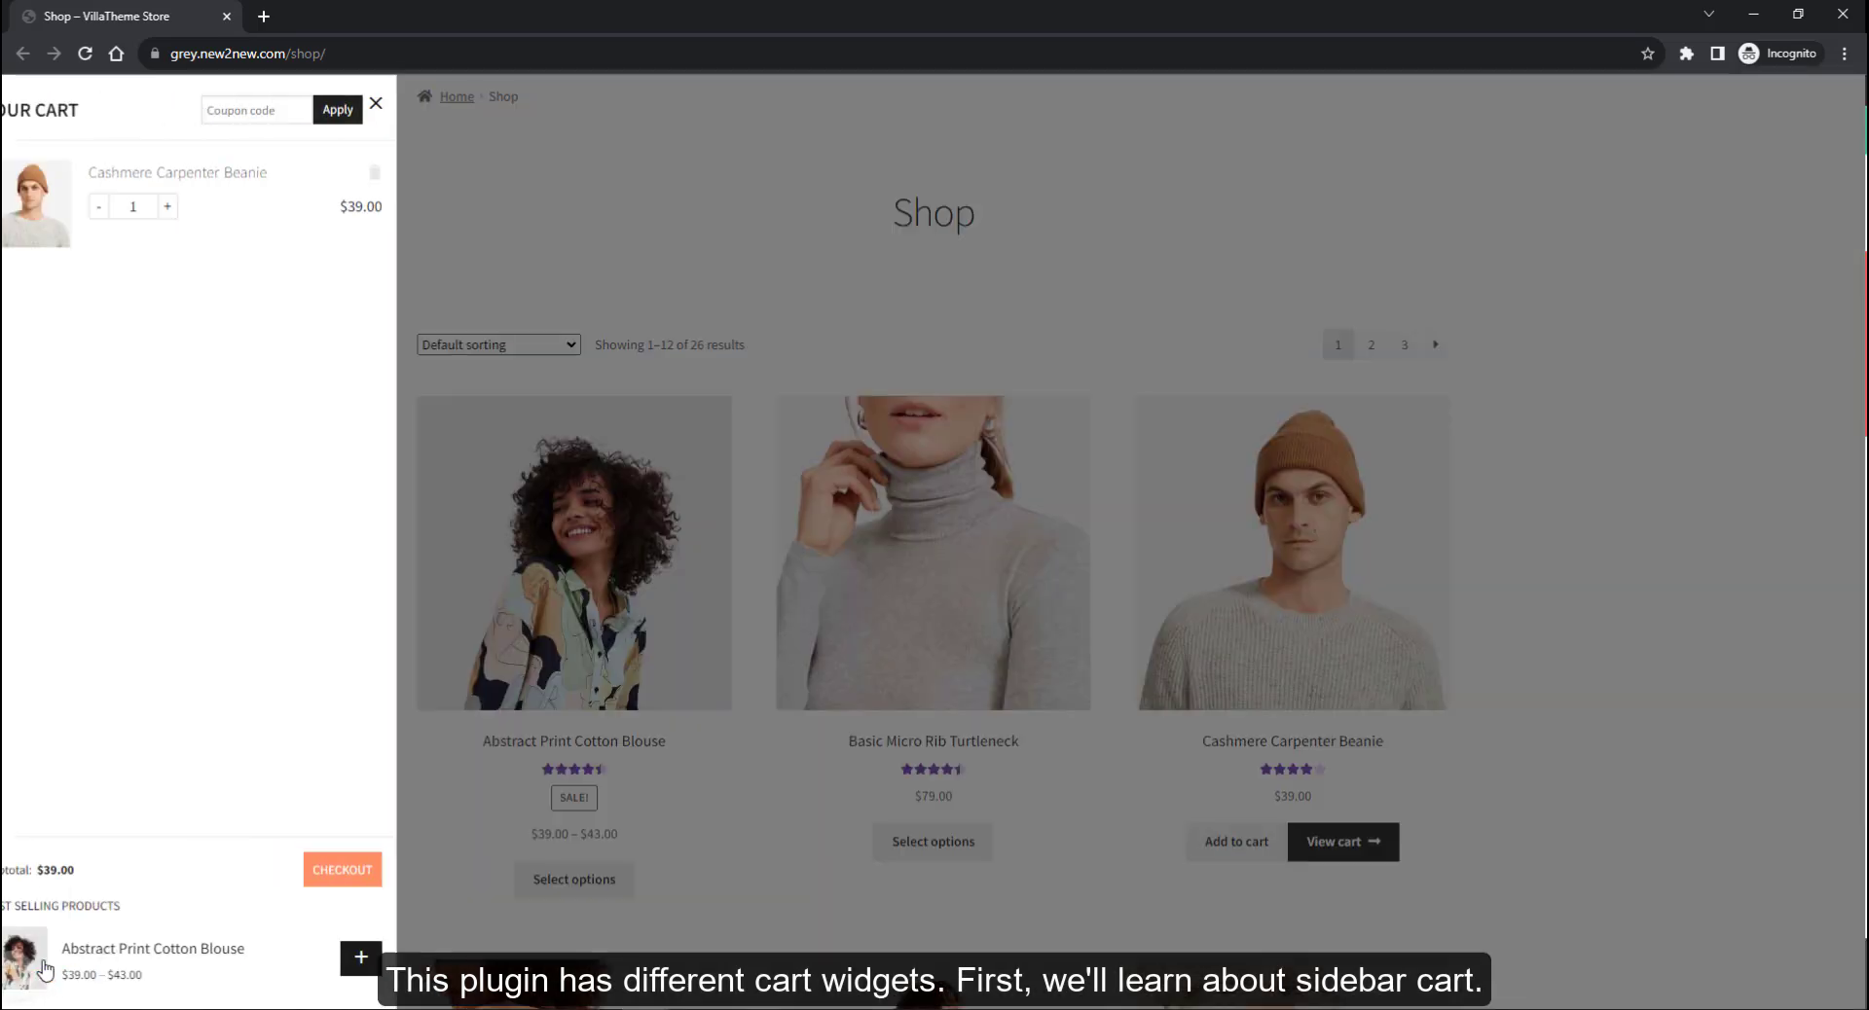
left_click(292, 110)
type("ary5fk")
left_click(352, 119)
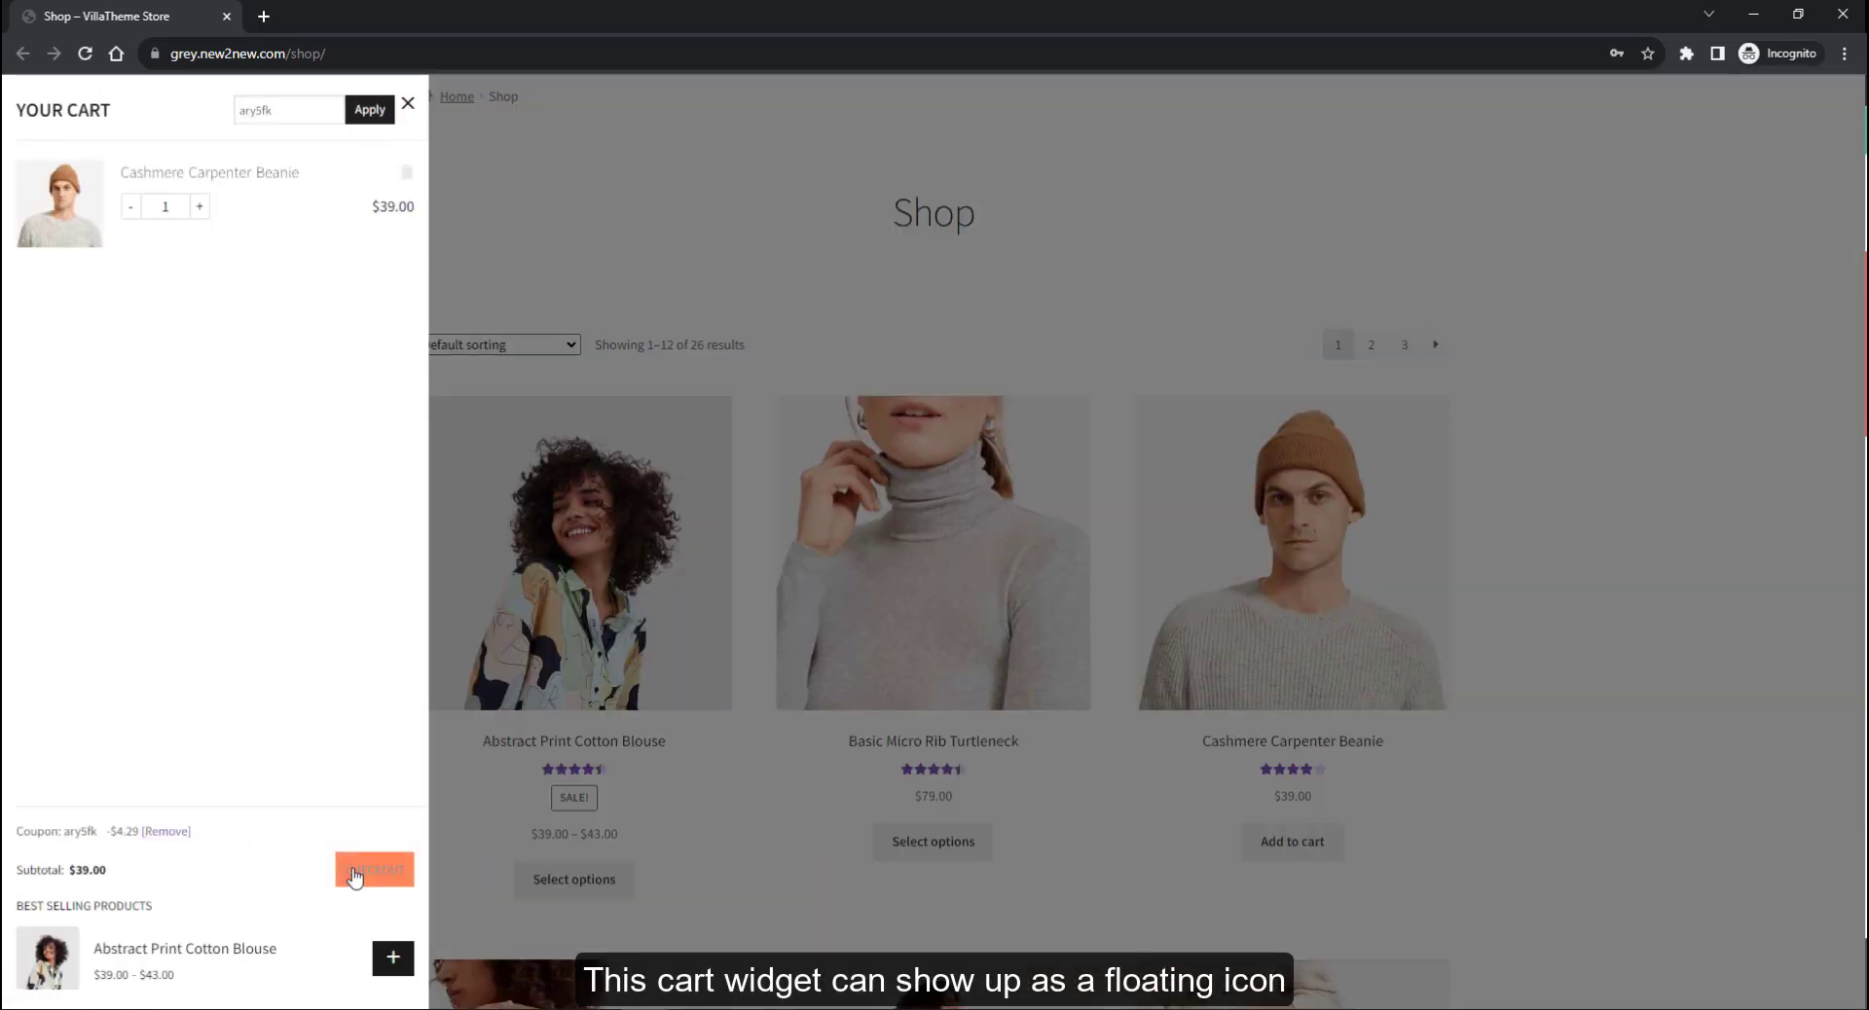
left_click(201, 206)
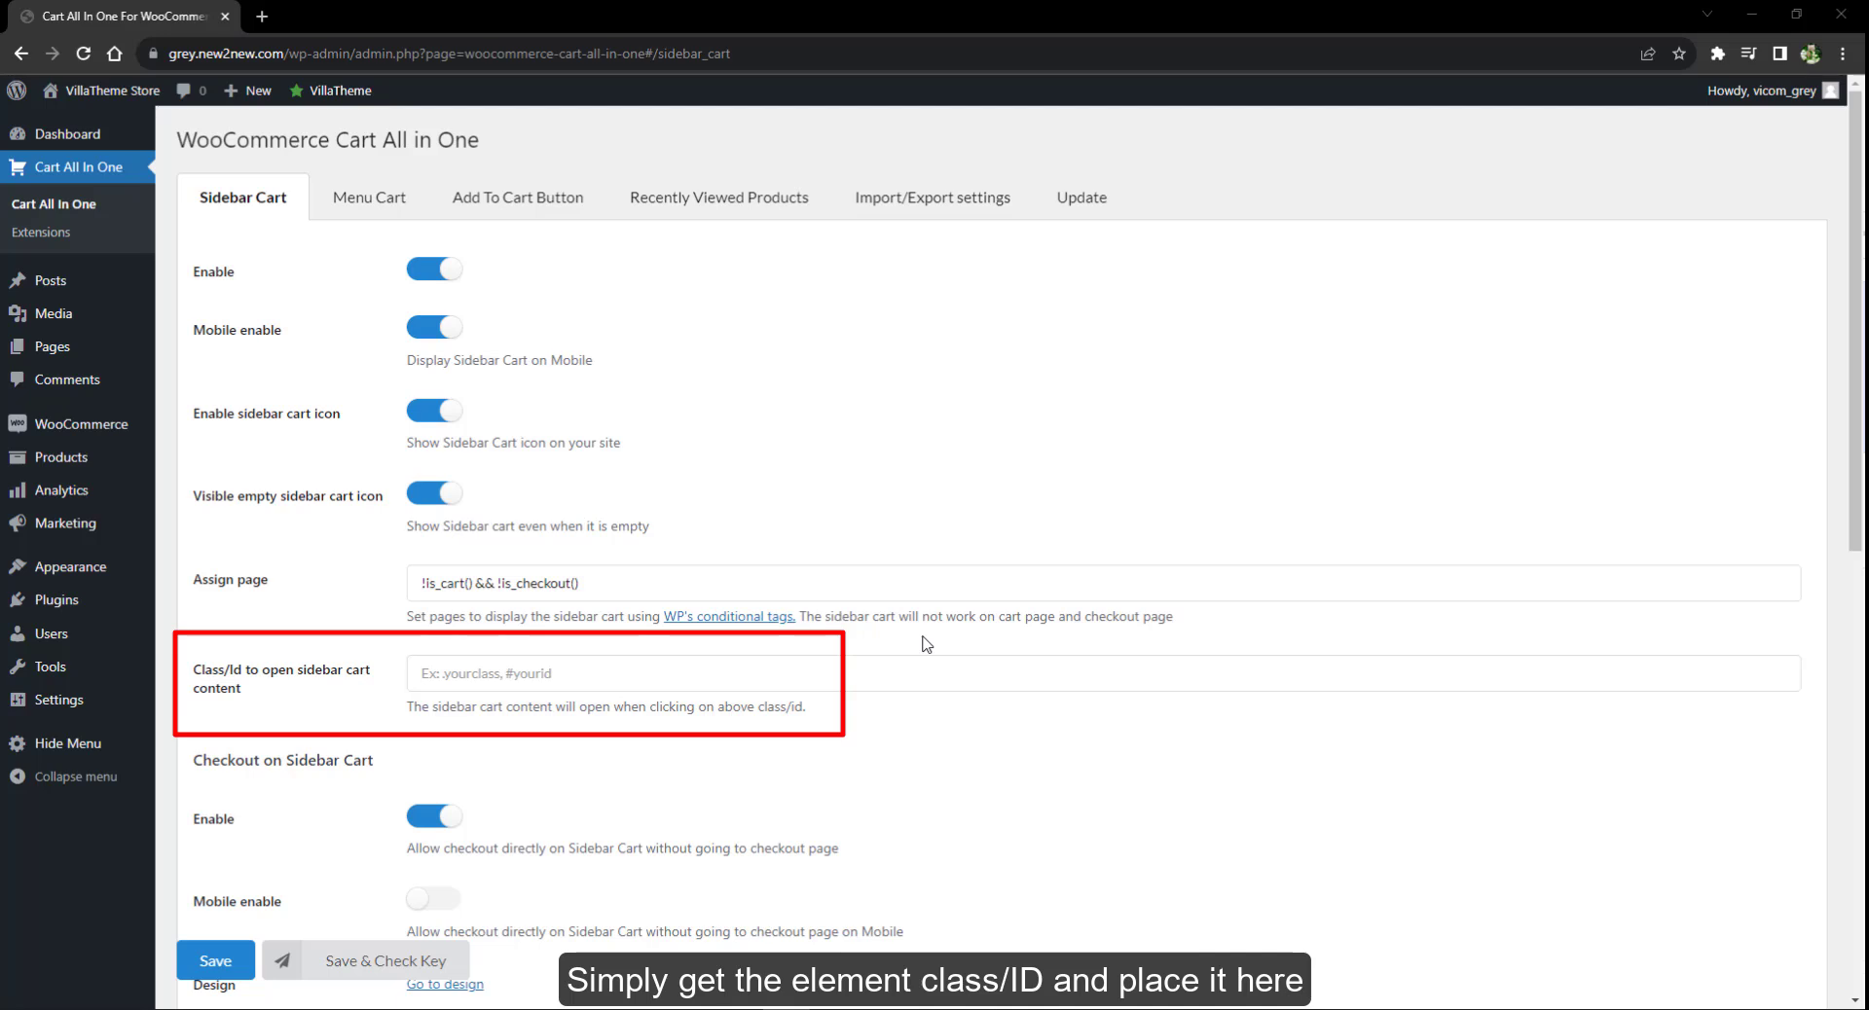
Step: Inspect the storefront's store title and copy its site-branding class name
mouse_move(107, 90)
left_click(68, 146)
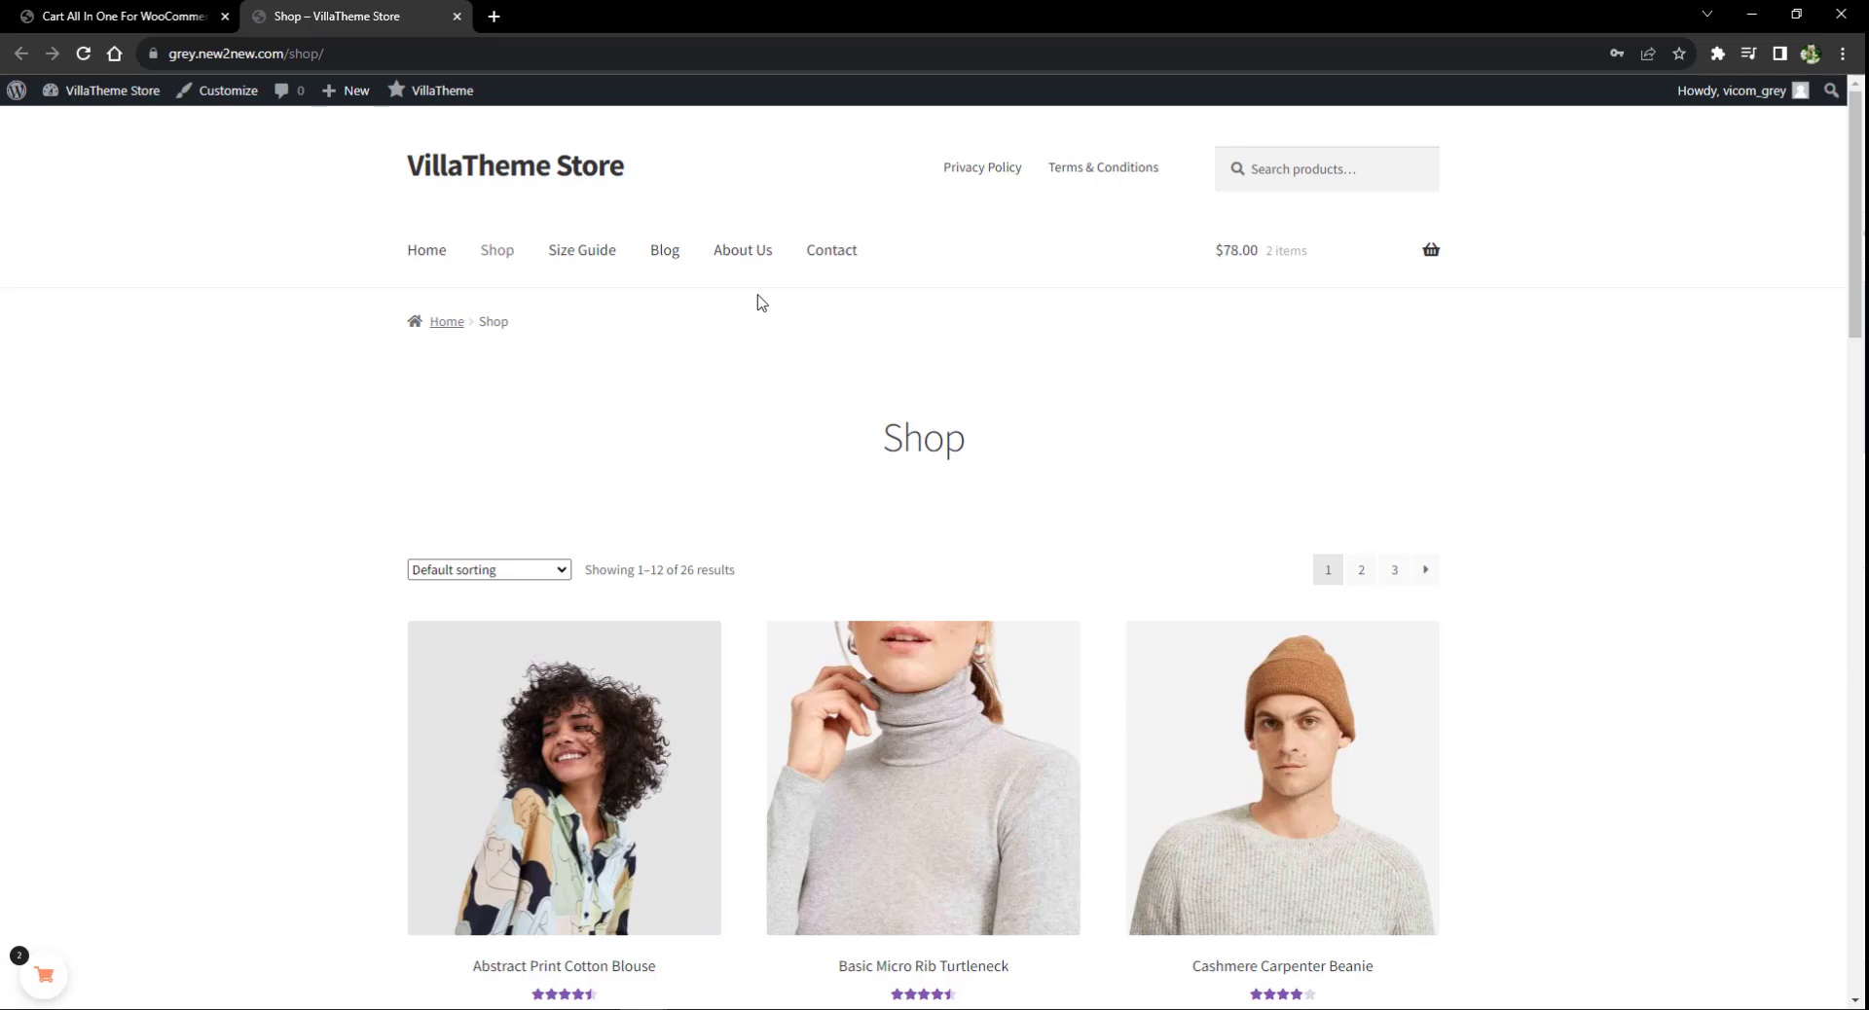
right_click(501, 166)
left_click(545, 373)
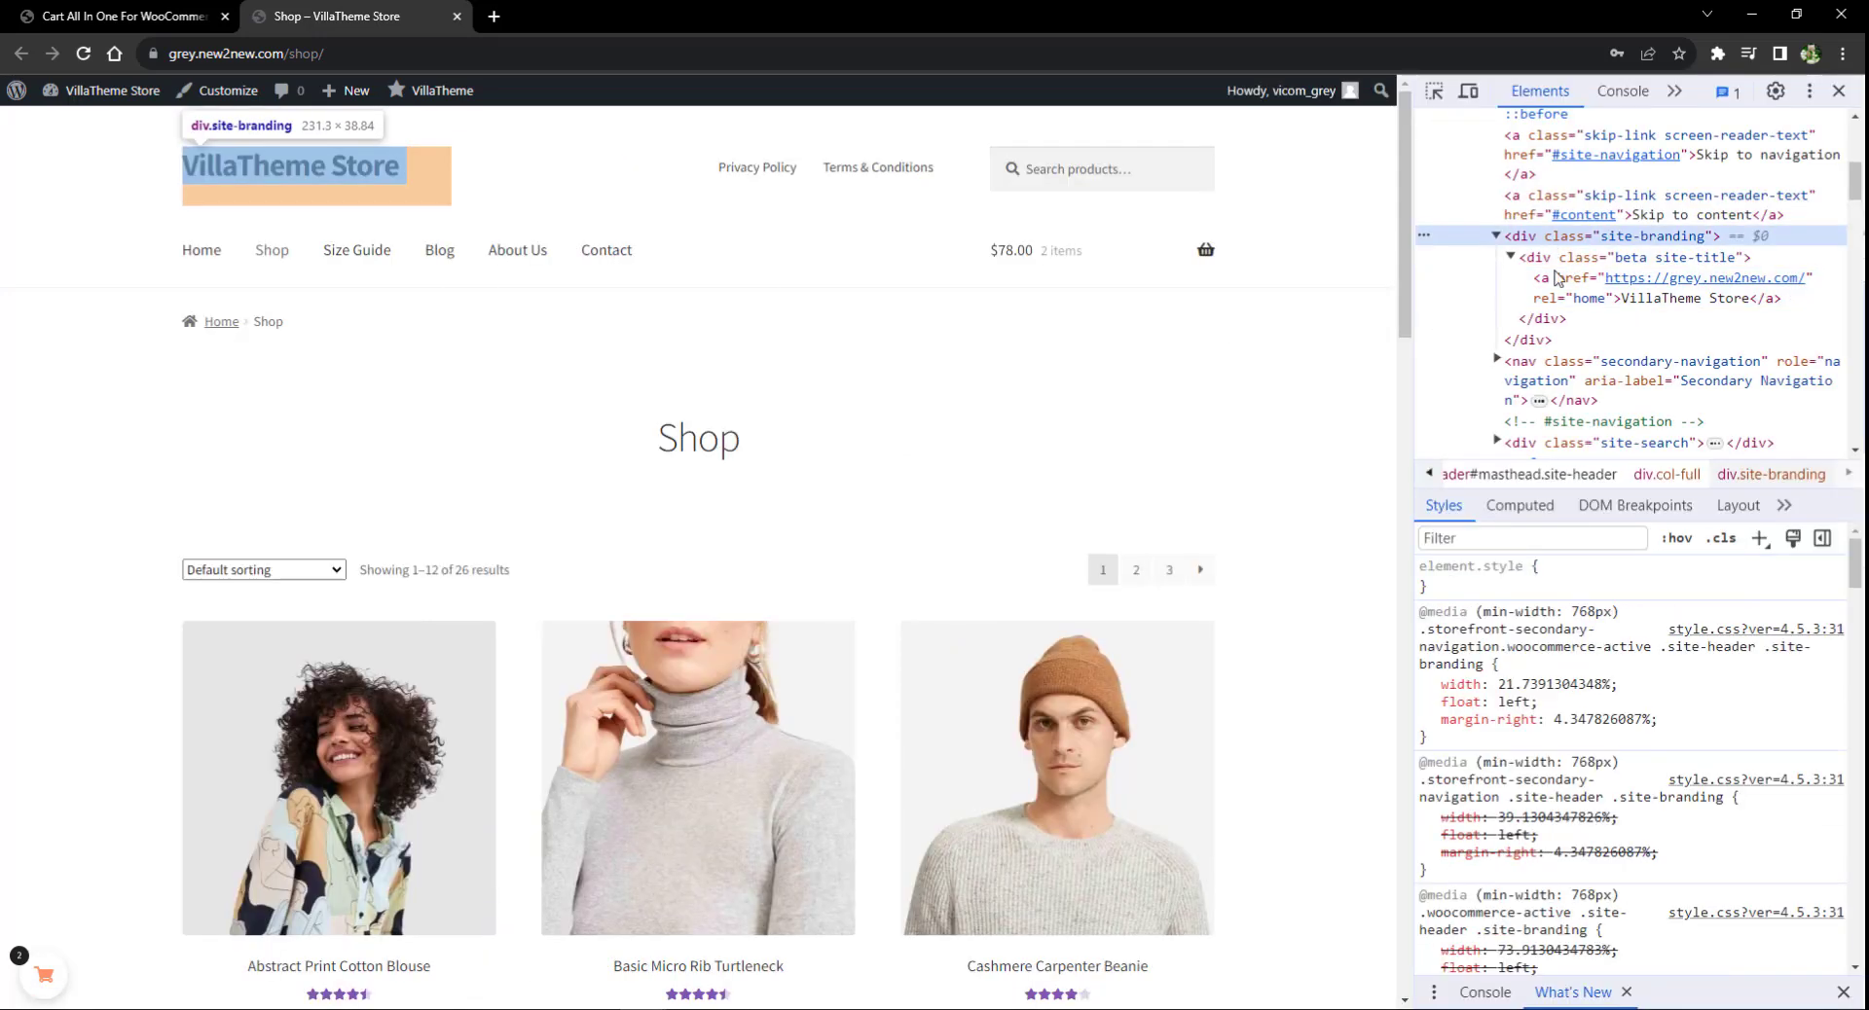
left_click(1760, 538)
right_click(1499, 608)
key("Escape")
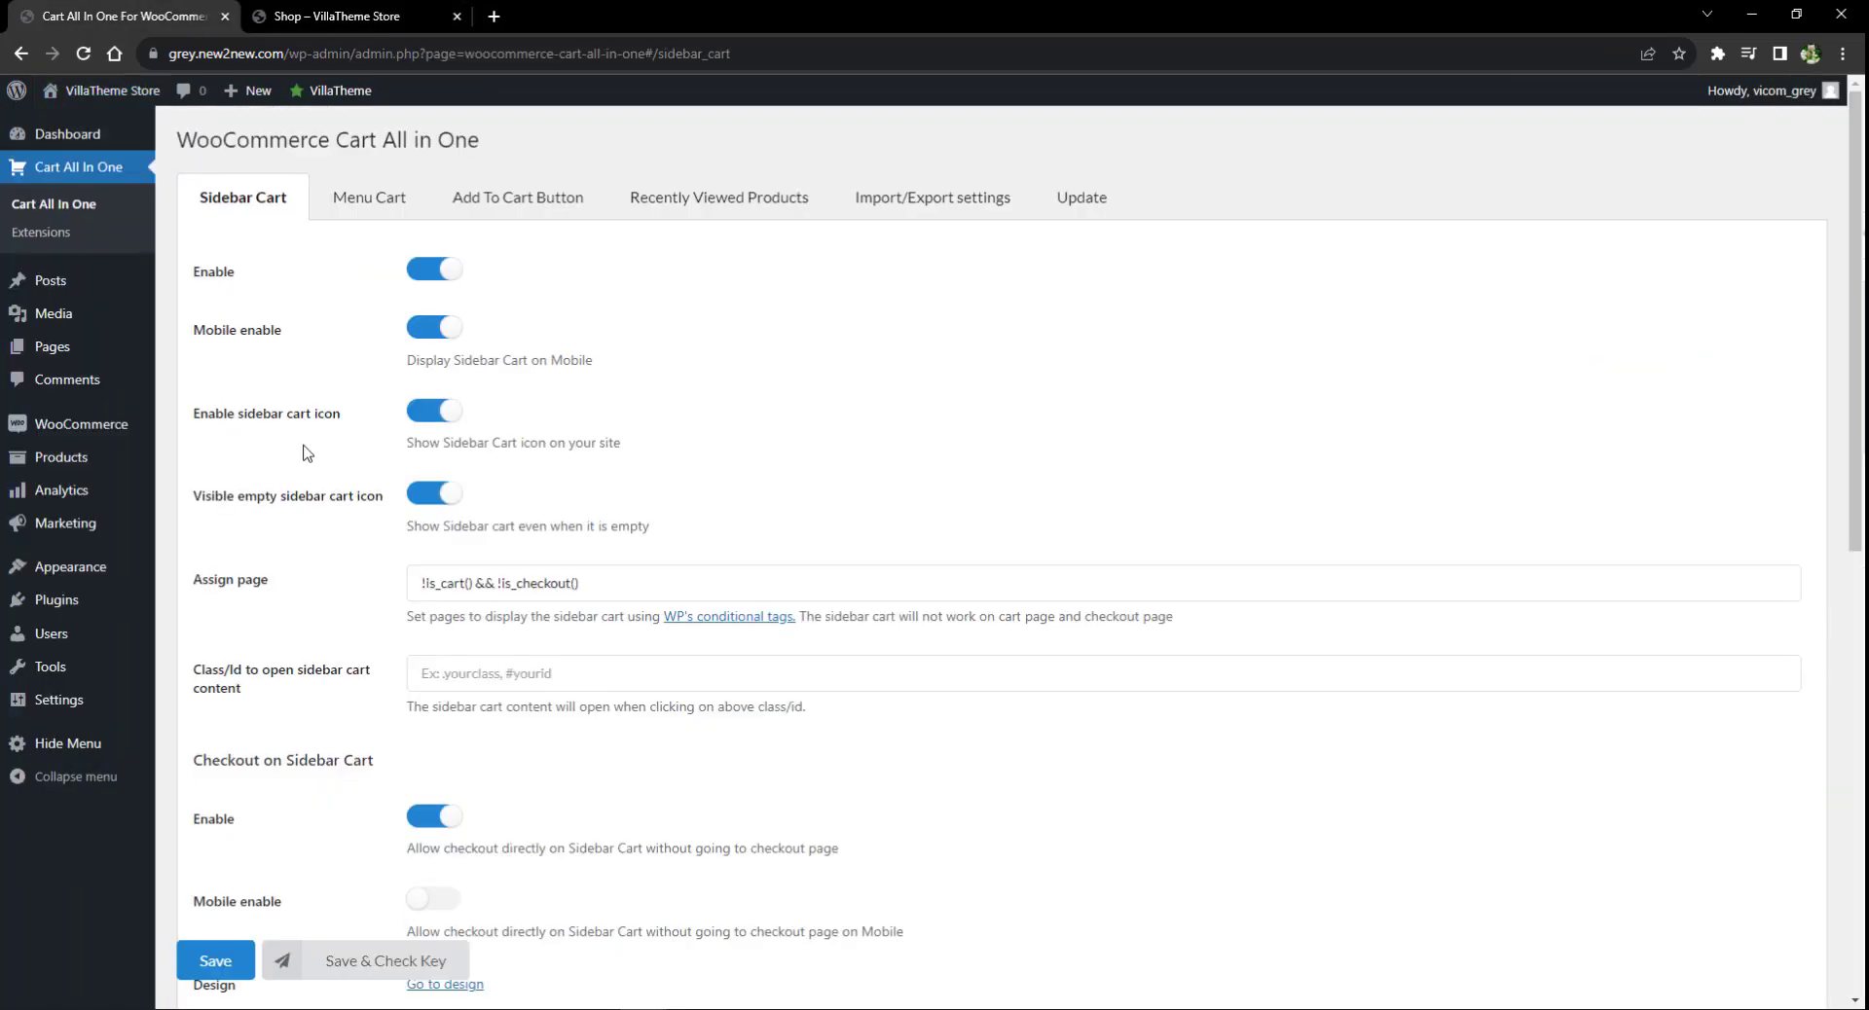
Step: Paste .site-branding as the sidebar cart opening class, save, and reload the shop page
left_click(429, 674)
type(".site-branding")
left_click(208, 960)
key("ctrl+Tab")
key("F12")
key("F5")
key("F5")
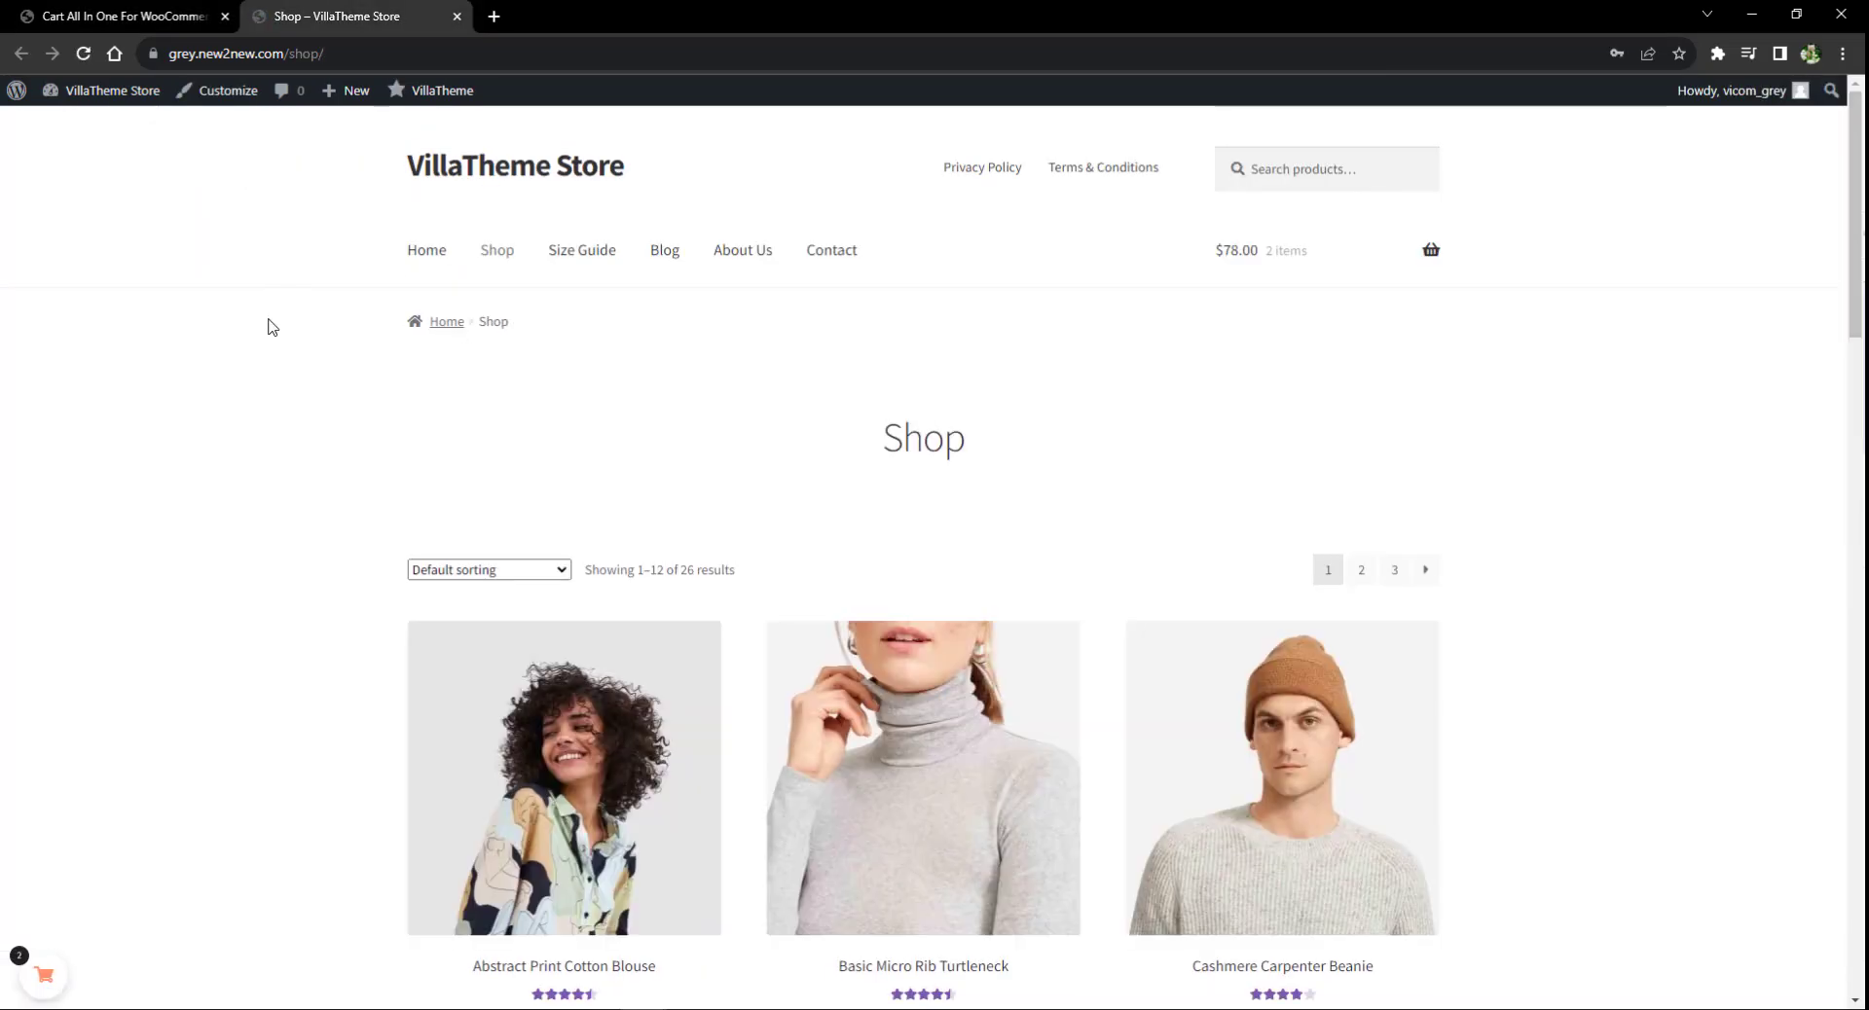
Step: Confirm that clicking the store title opens the sidebar cart, then close the shop tab
left_click(584, 168)
left_click(714, 158)
left_click(605, 167)
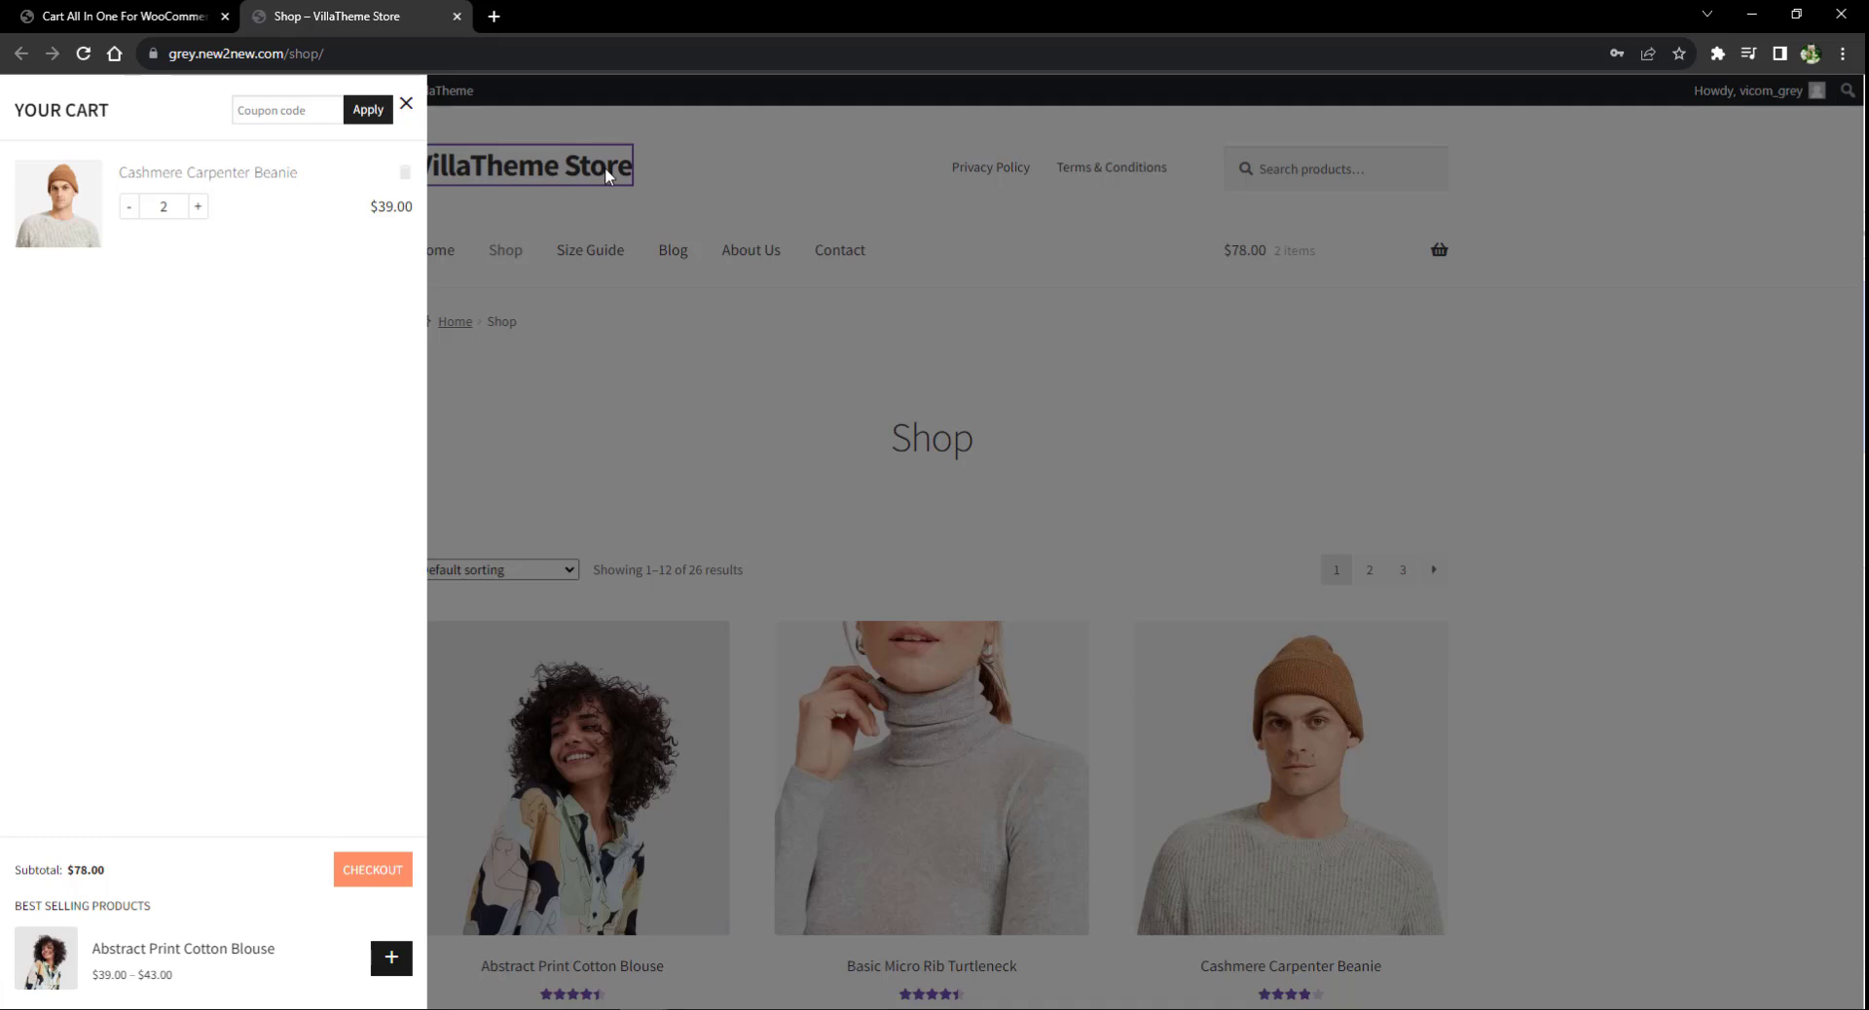
key("ctrl+w")
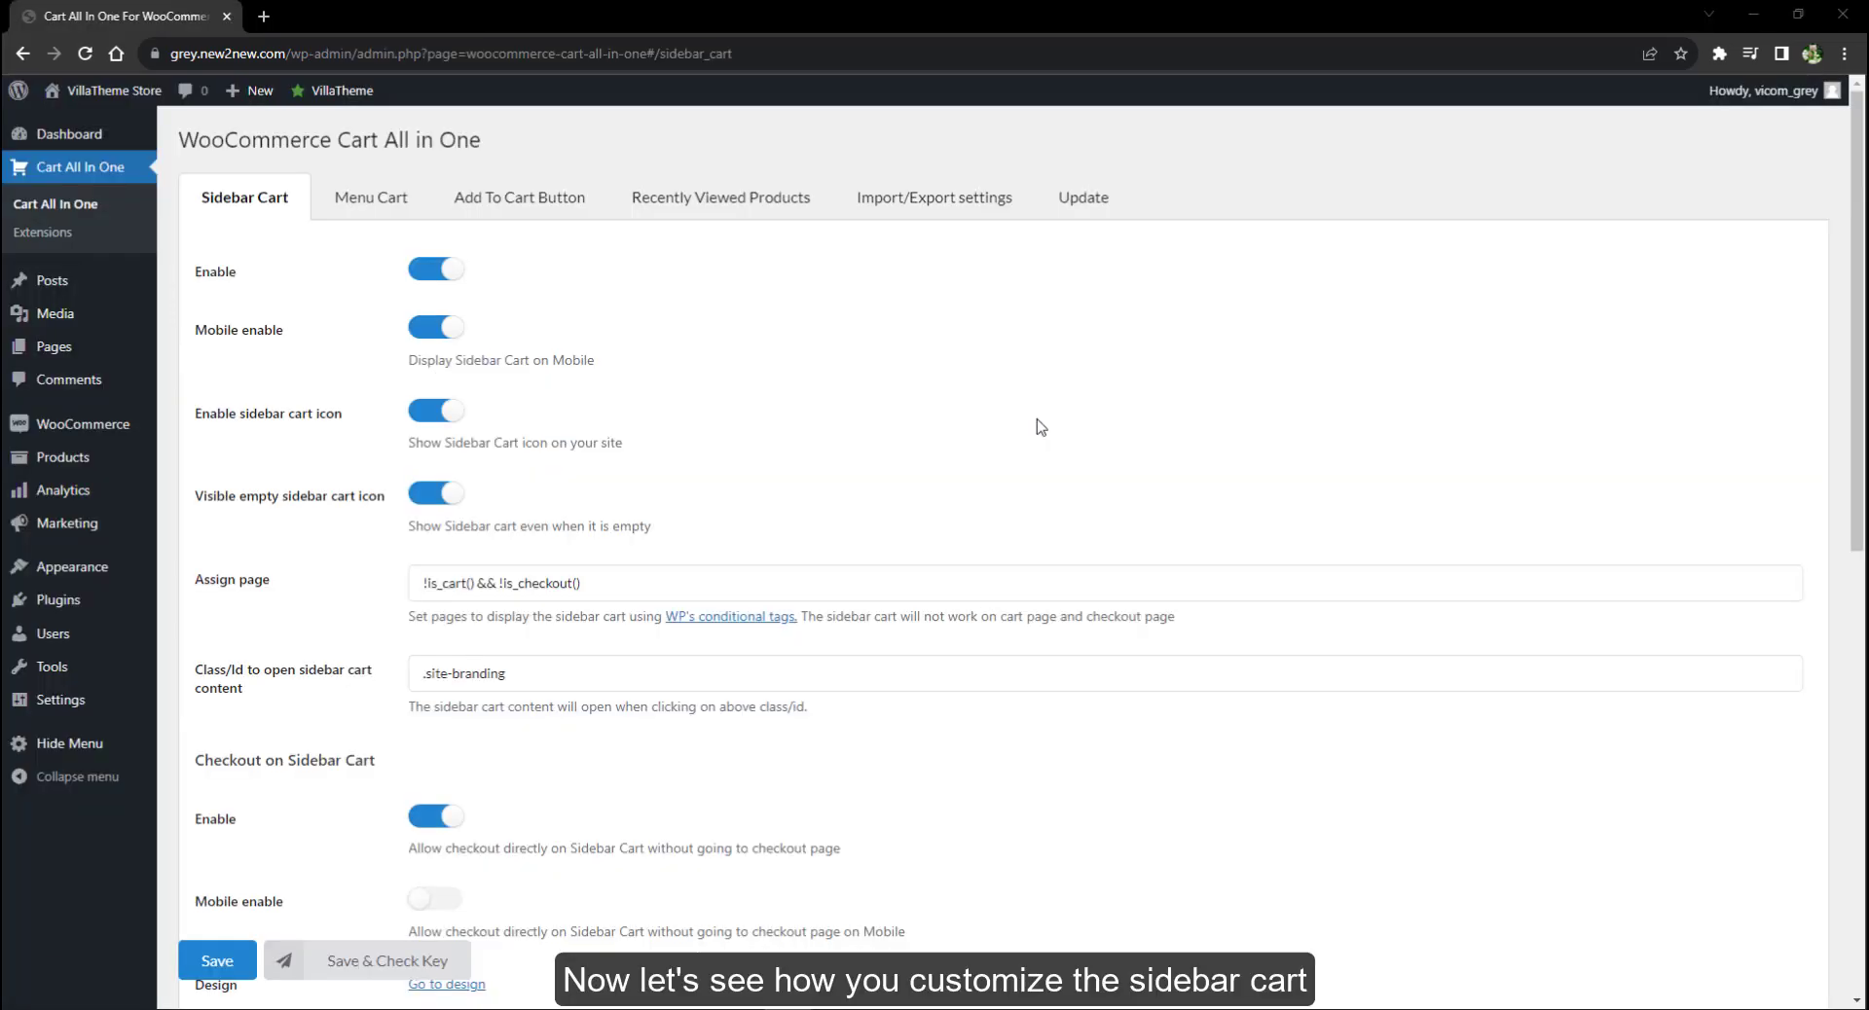
Step: Go to the design Customizer and open the Sidebar Cart options
scroll(1038, 428, "down", 4)
left_click(479, 598)
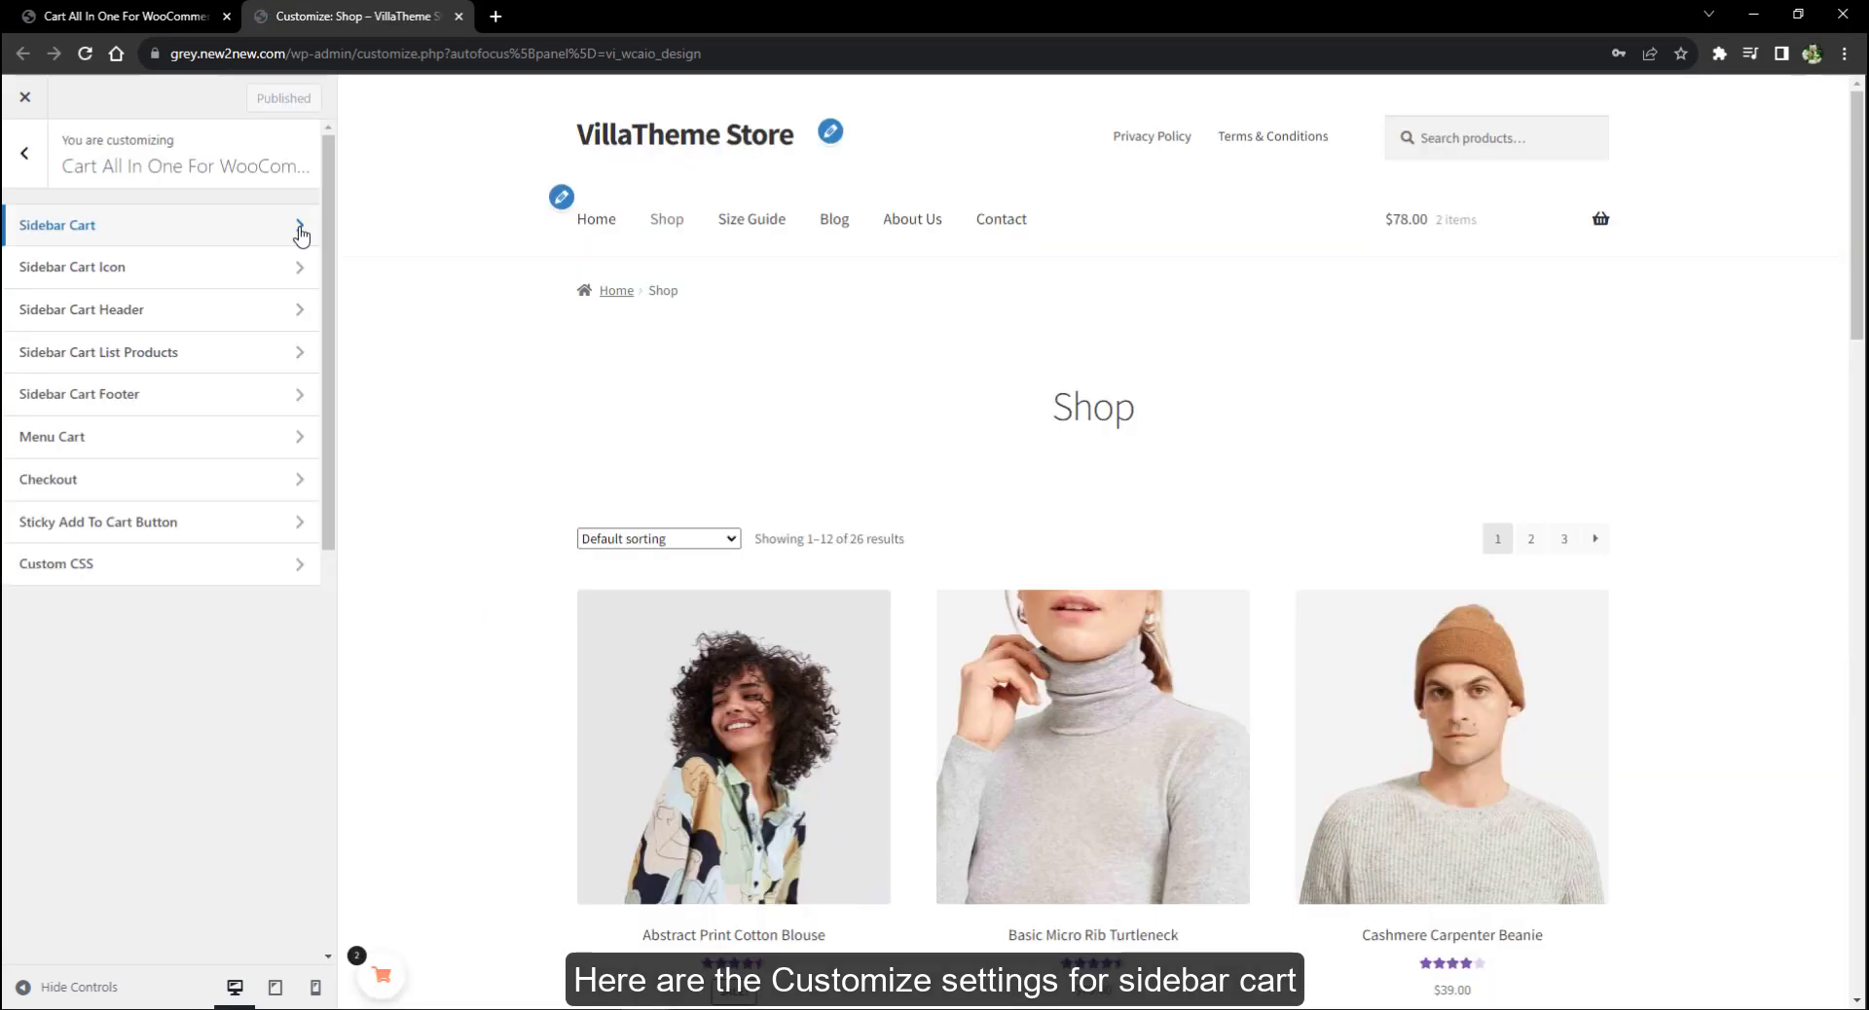
left_click(301, 232)
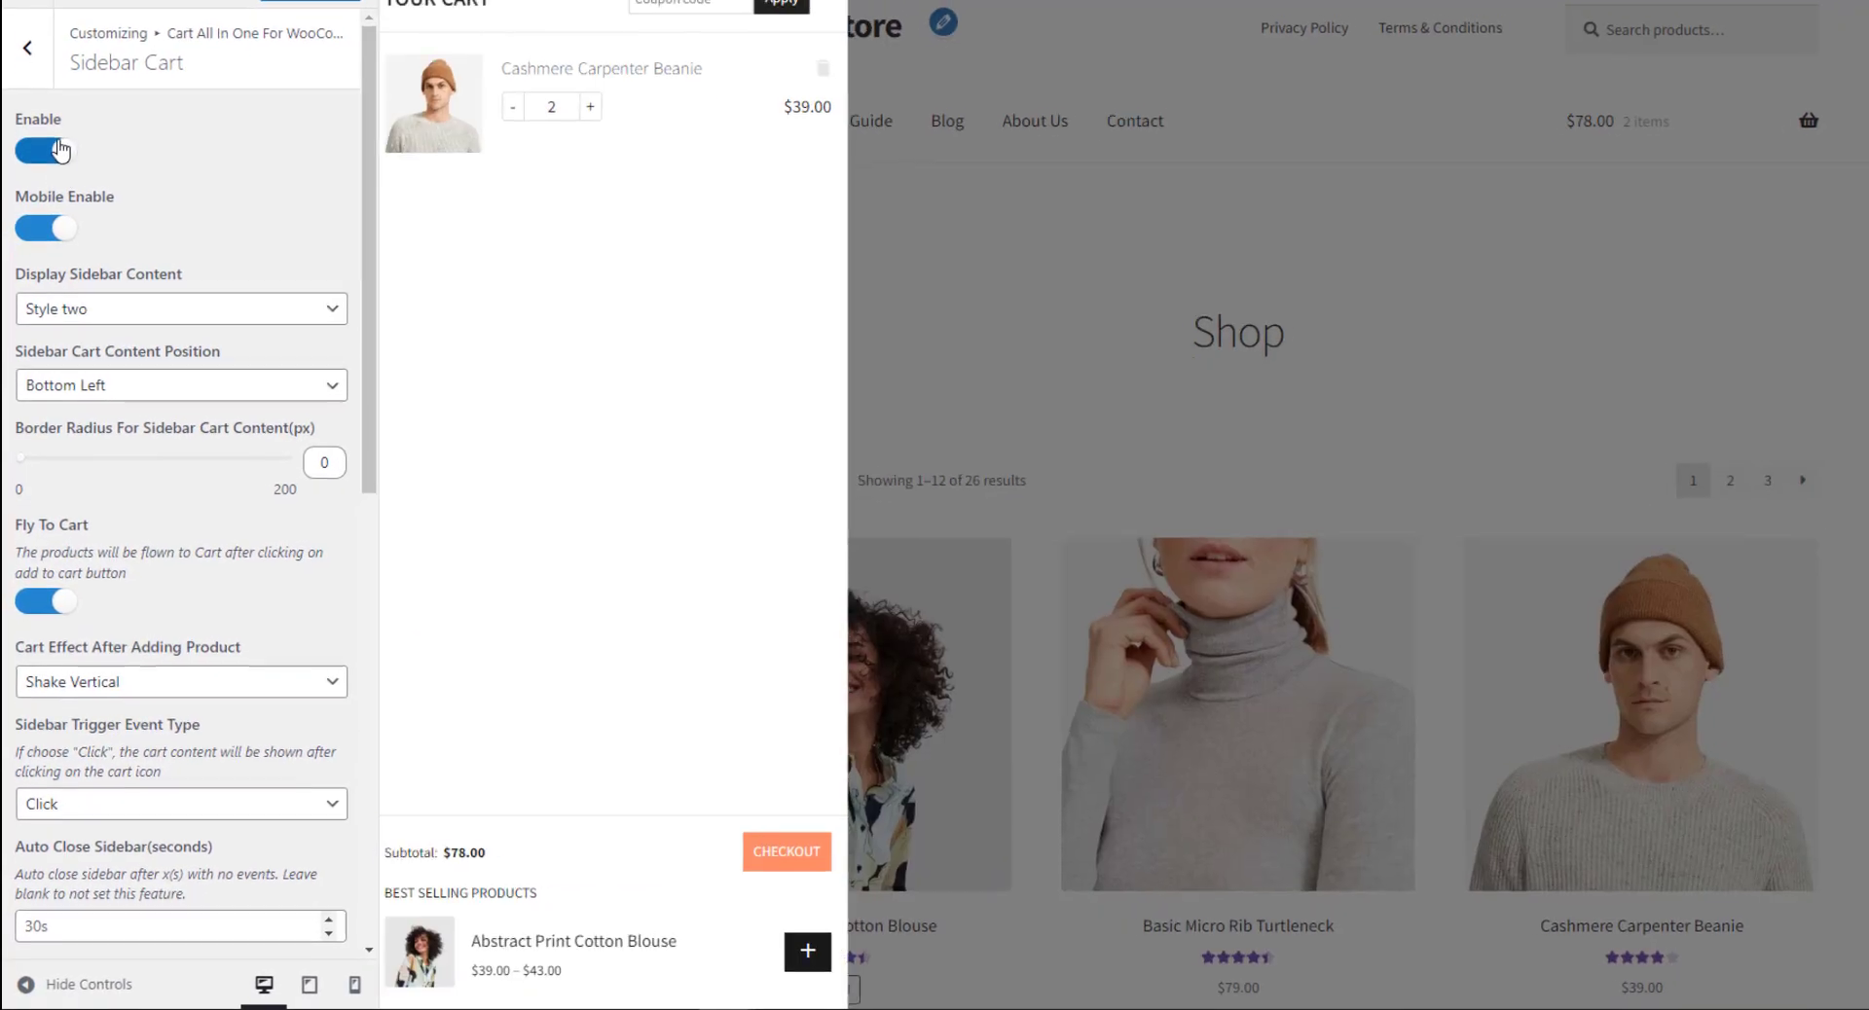
Step: Try Style one, settle on Style two at Bottom Left, and set border radius to 2
left_click(83, 387)
left_click(68, 406)
left_click(185, 295)
left_click(58, 342)
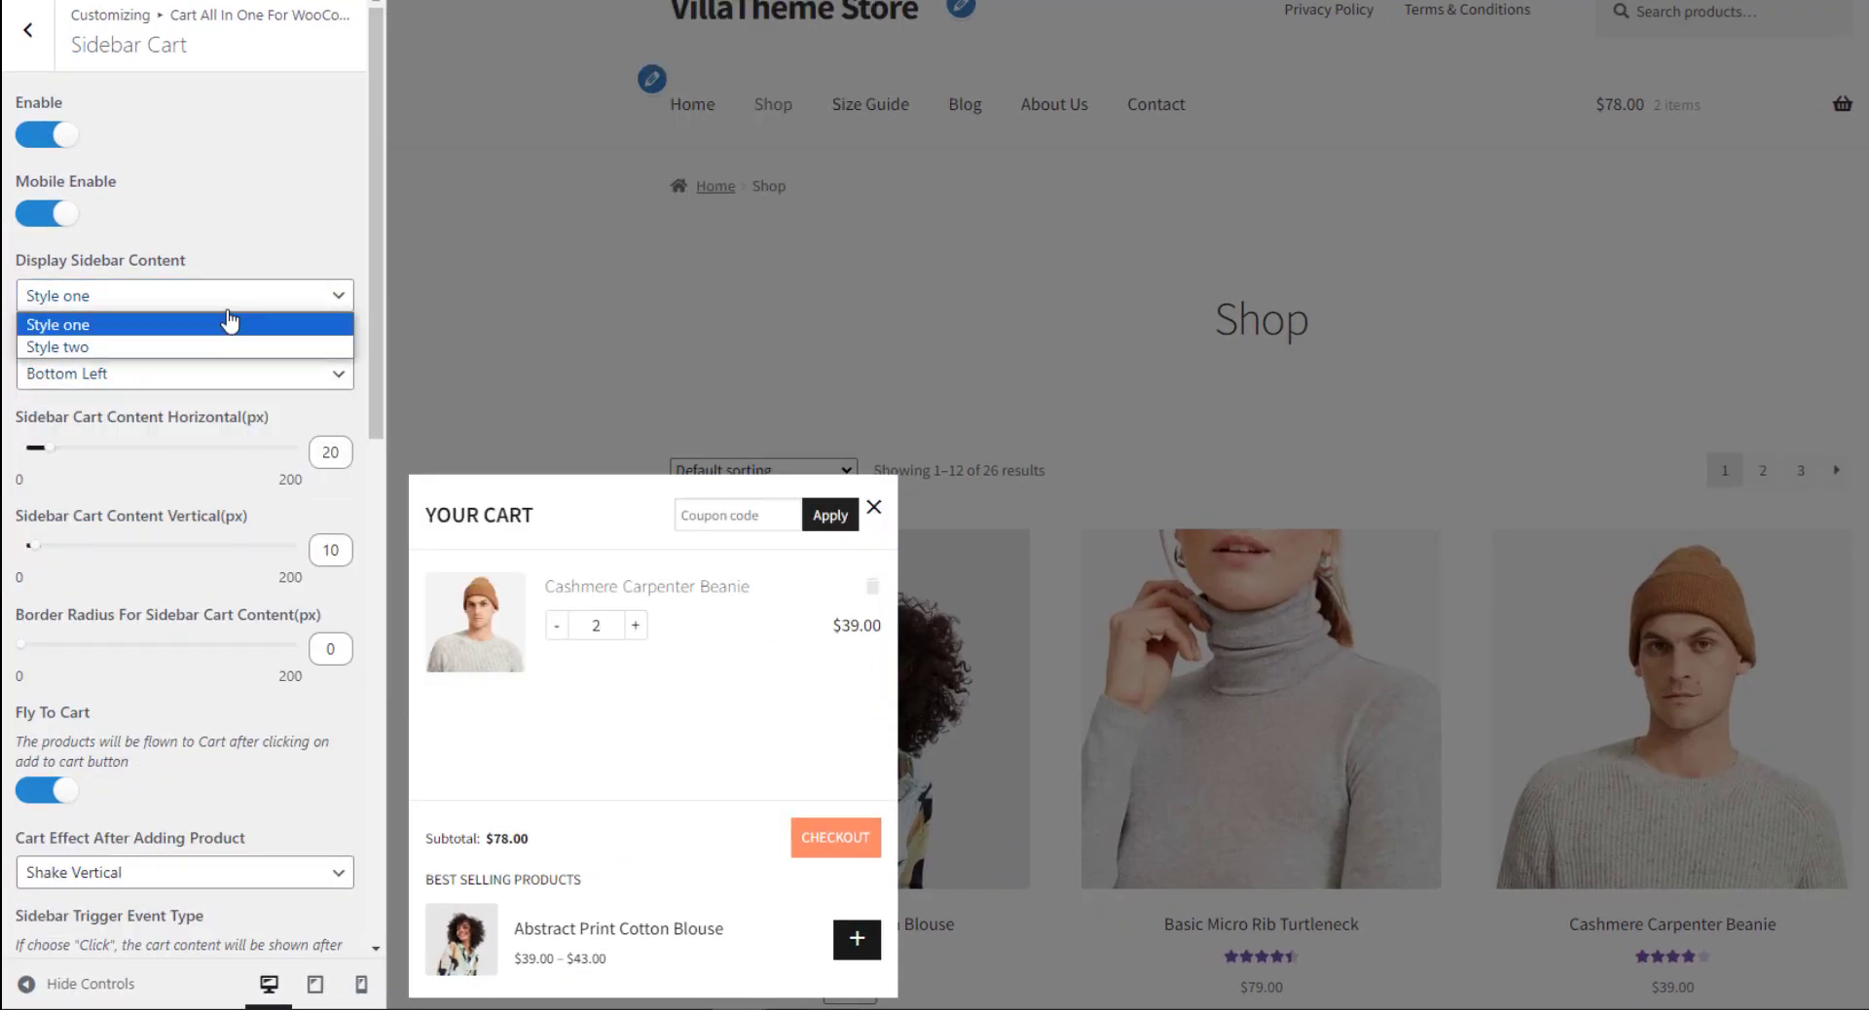
left_click(124, 374)
left_click(32, 443)
left_click_drag(32, 450, 24, 453)
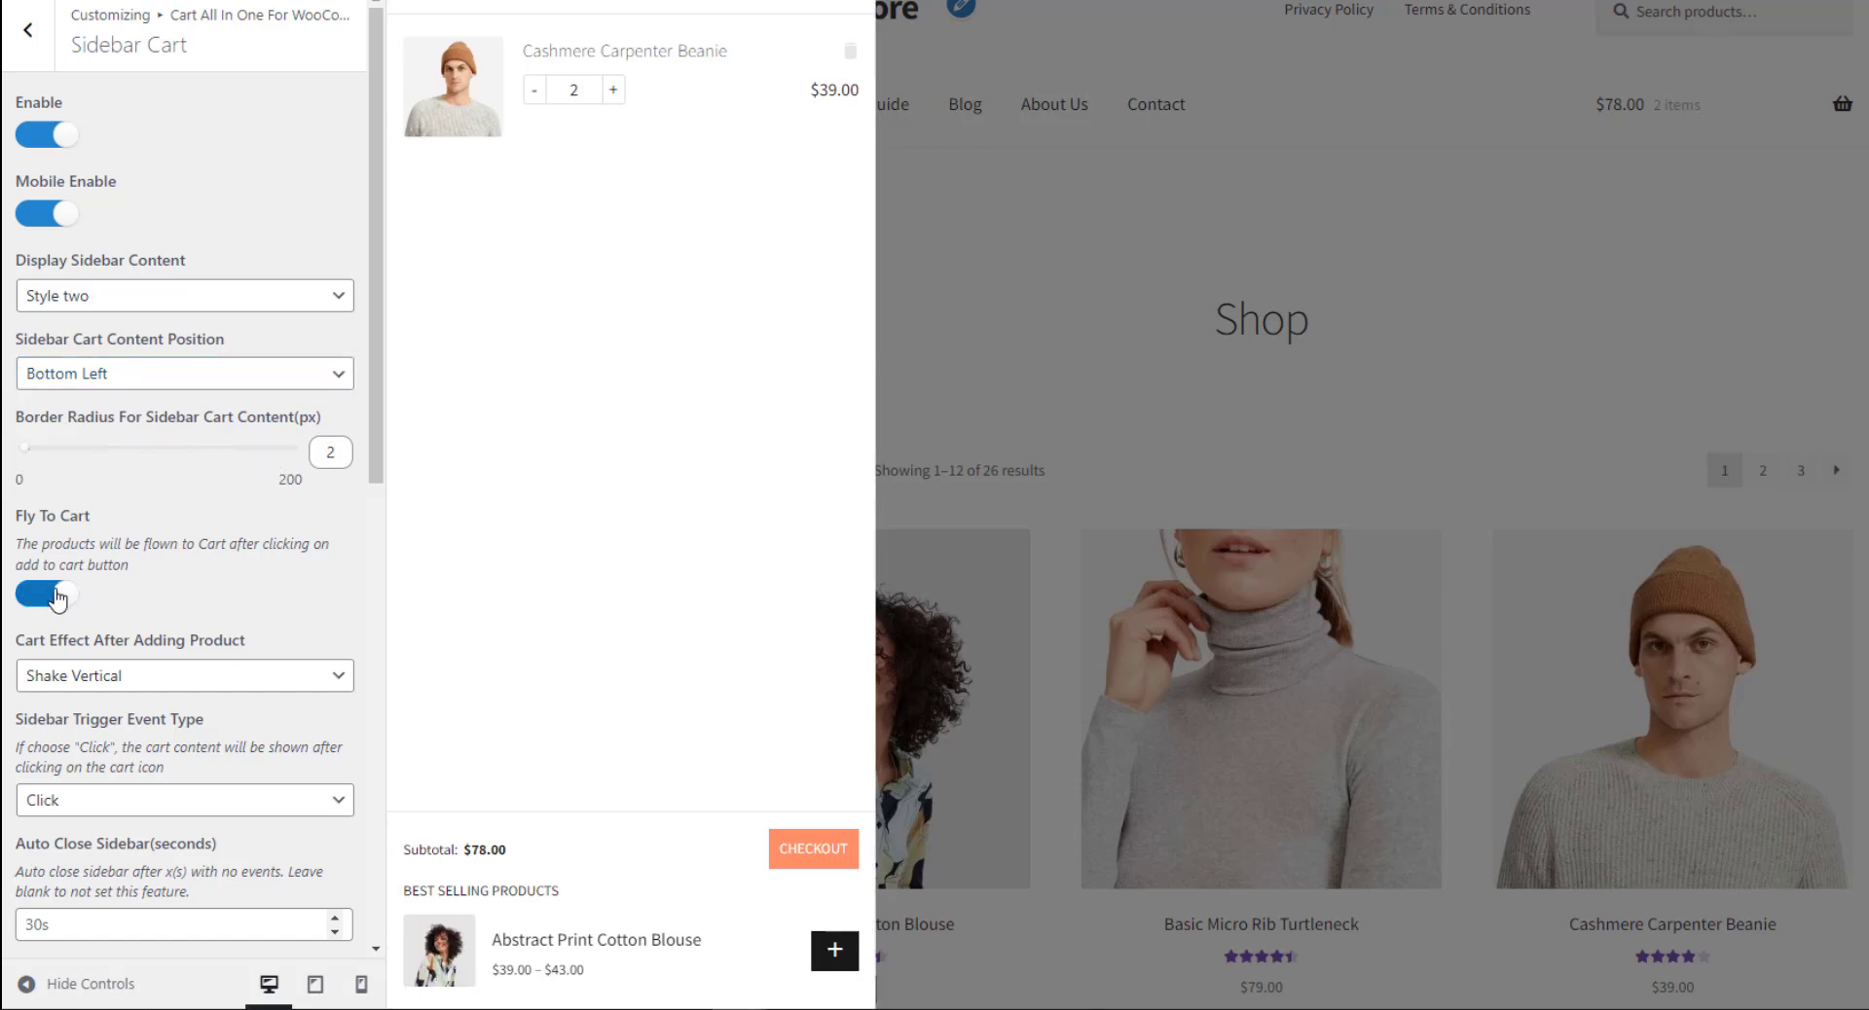
scroll(185, 584, "down", 3)
Step: Test the MouseOver trigger, then set the sidebar trigger back to Click and test it from the cart icon
left_click(213, 342)
left_click(141, 467)
left_click(139, 493)
mouse_move(418, 958)
left_click(185, 467)
left_click(139, 486)
left_click(438, 968)
scroll(209, 513, "down", 1)
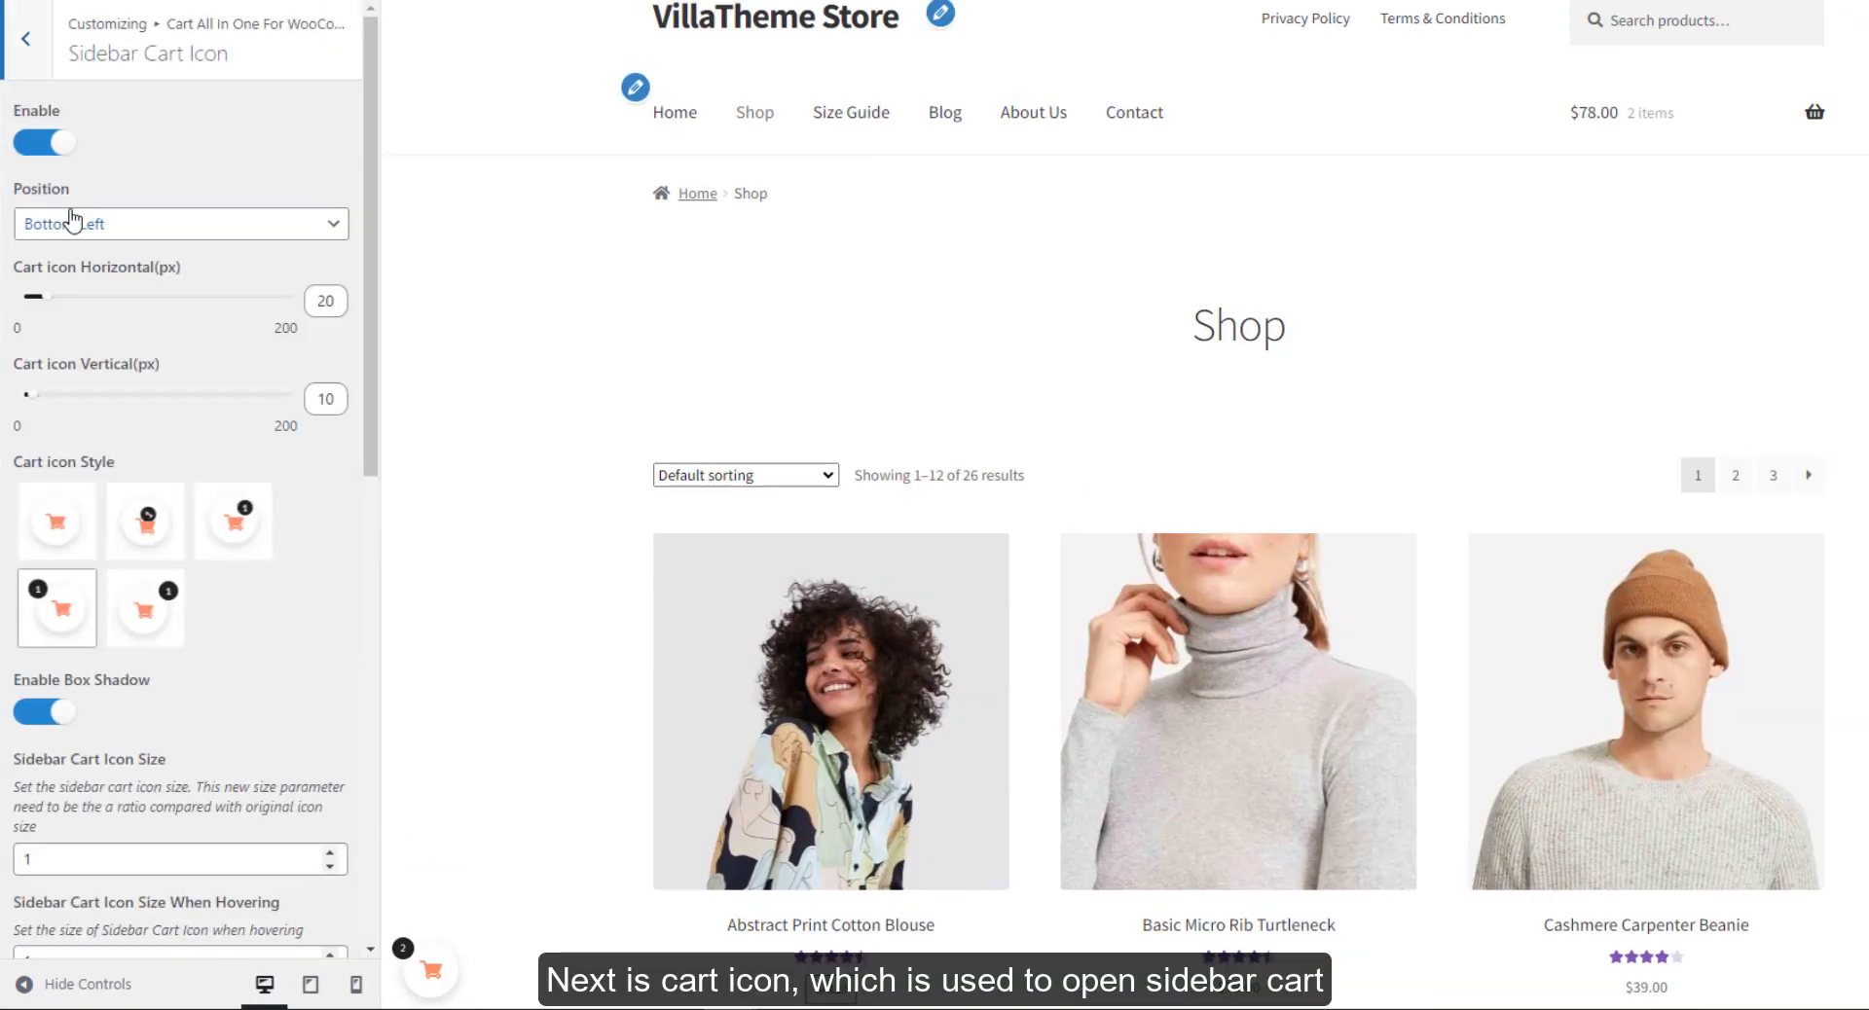
Step: Place the cart icon at 141px horizontal and 188px vertical, with the fifth style and radius 33
left_click_drag(124, 298, 207, 296)
left_click_drag(30, 394, 269, 394)
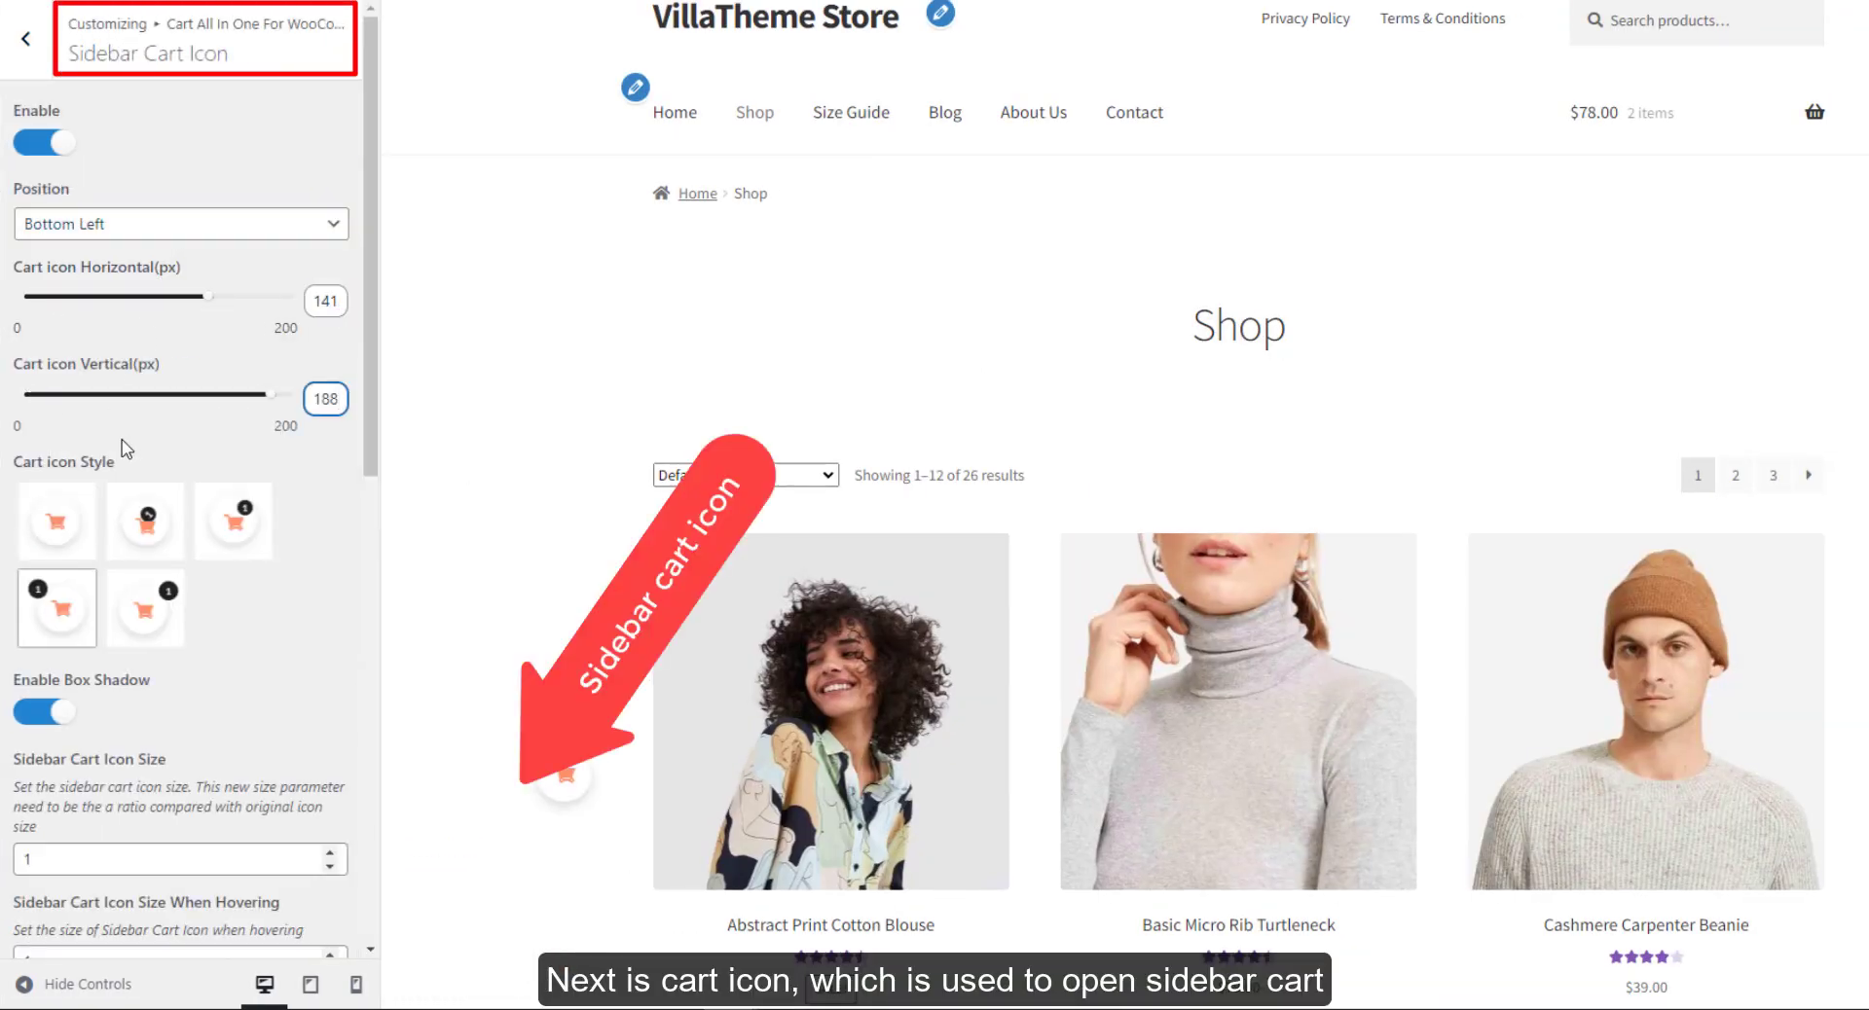
left_click(144, 608)
scroll(58, 700, "down", 3)
left_click(132, 631)
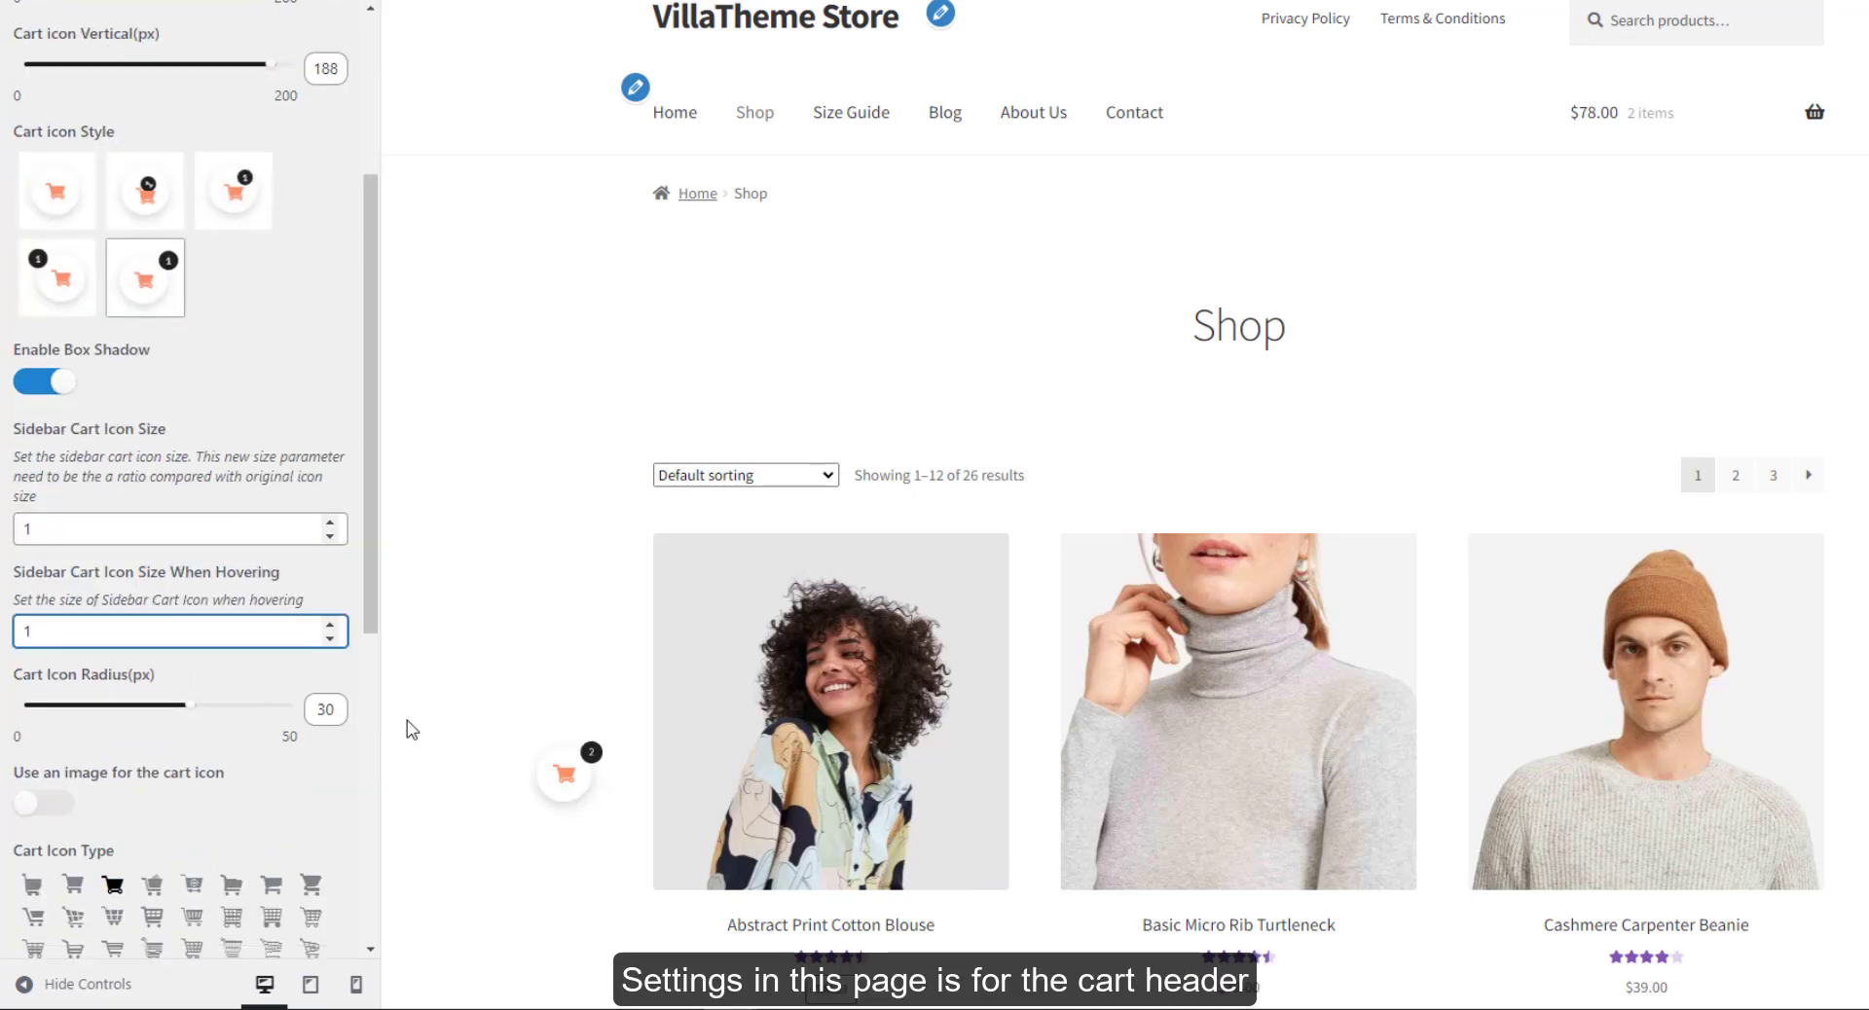
scroll(146, 584, "down", 1)
key("Tab")
scroll(152, 665, "down", 2)
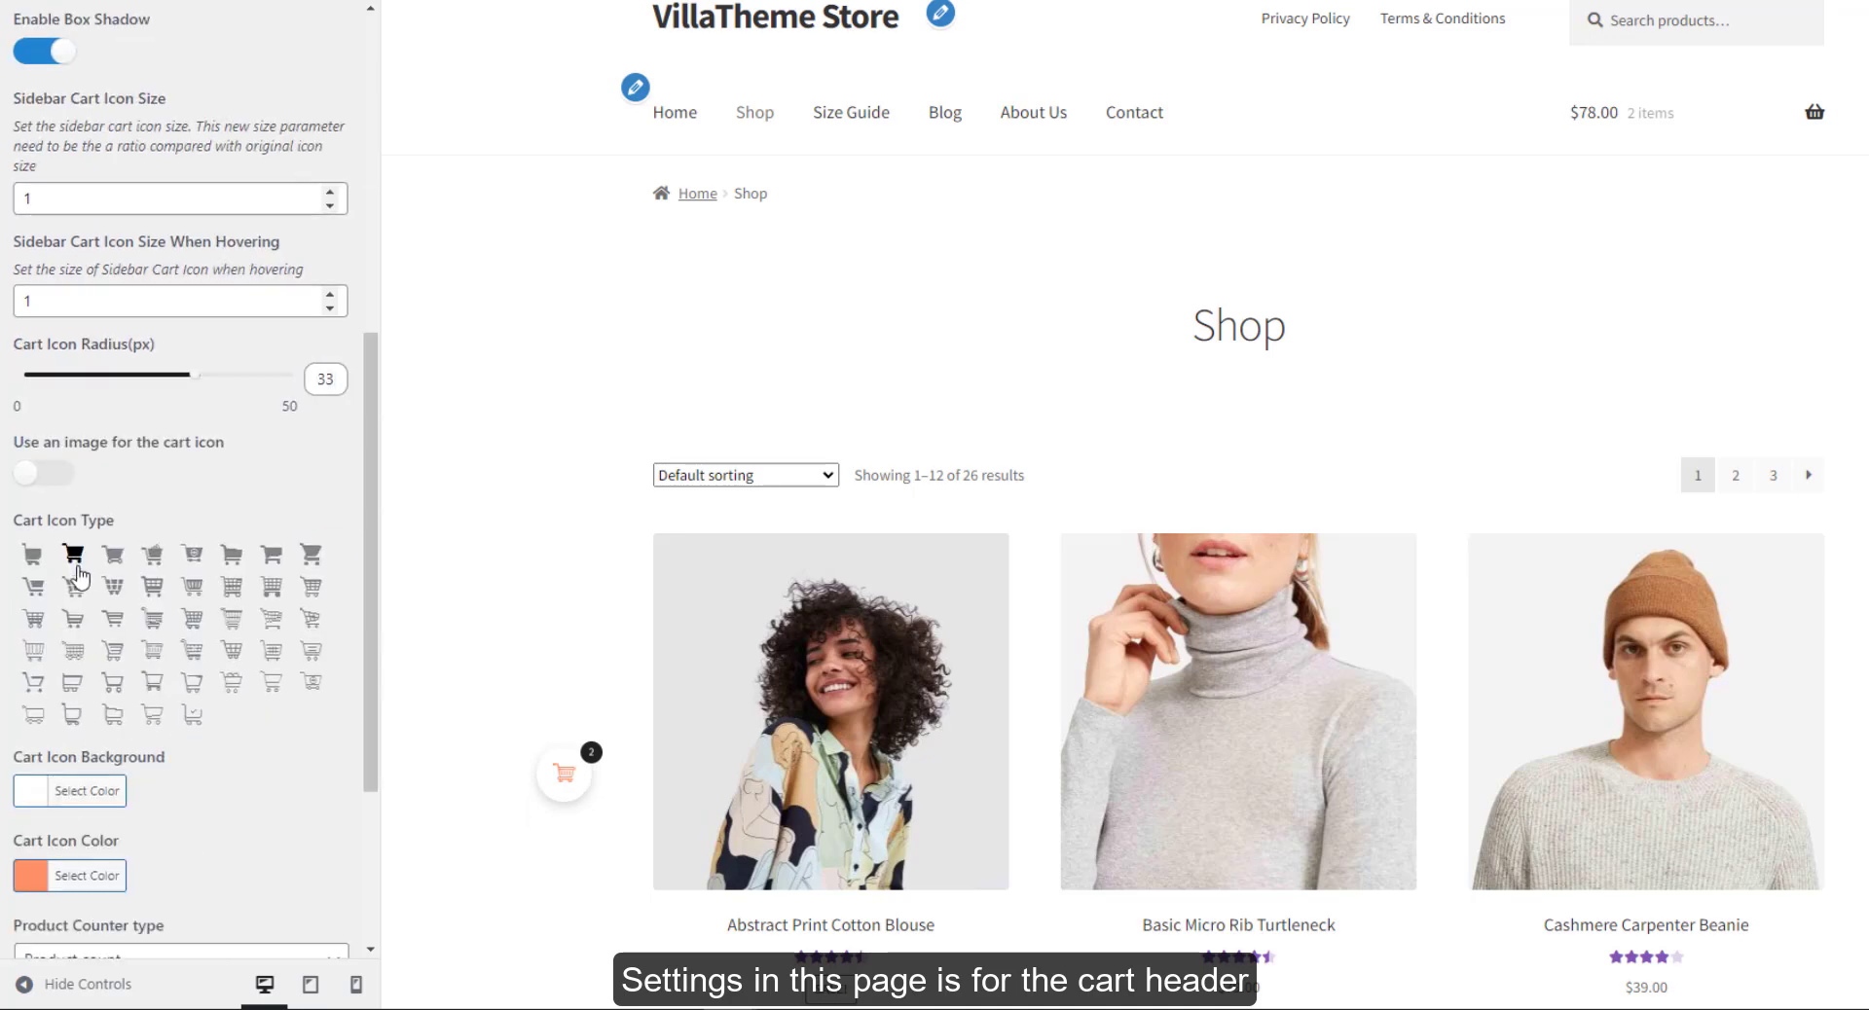
scroll(78, 569, "down", 3)
Step: Try red icon colours, reset them to default, and keep the counter on Product count
left_click(83, 477)
left_click(87, 733)
left_click(239, 480)
left_click(51, 824)
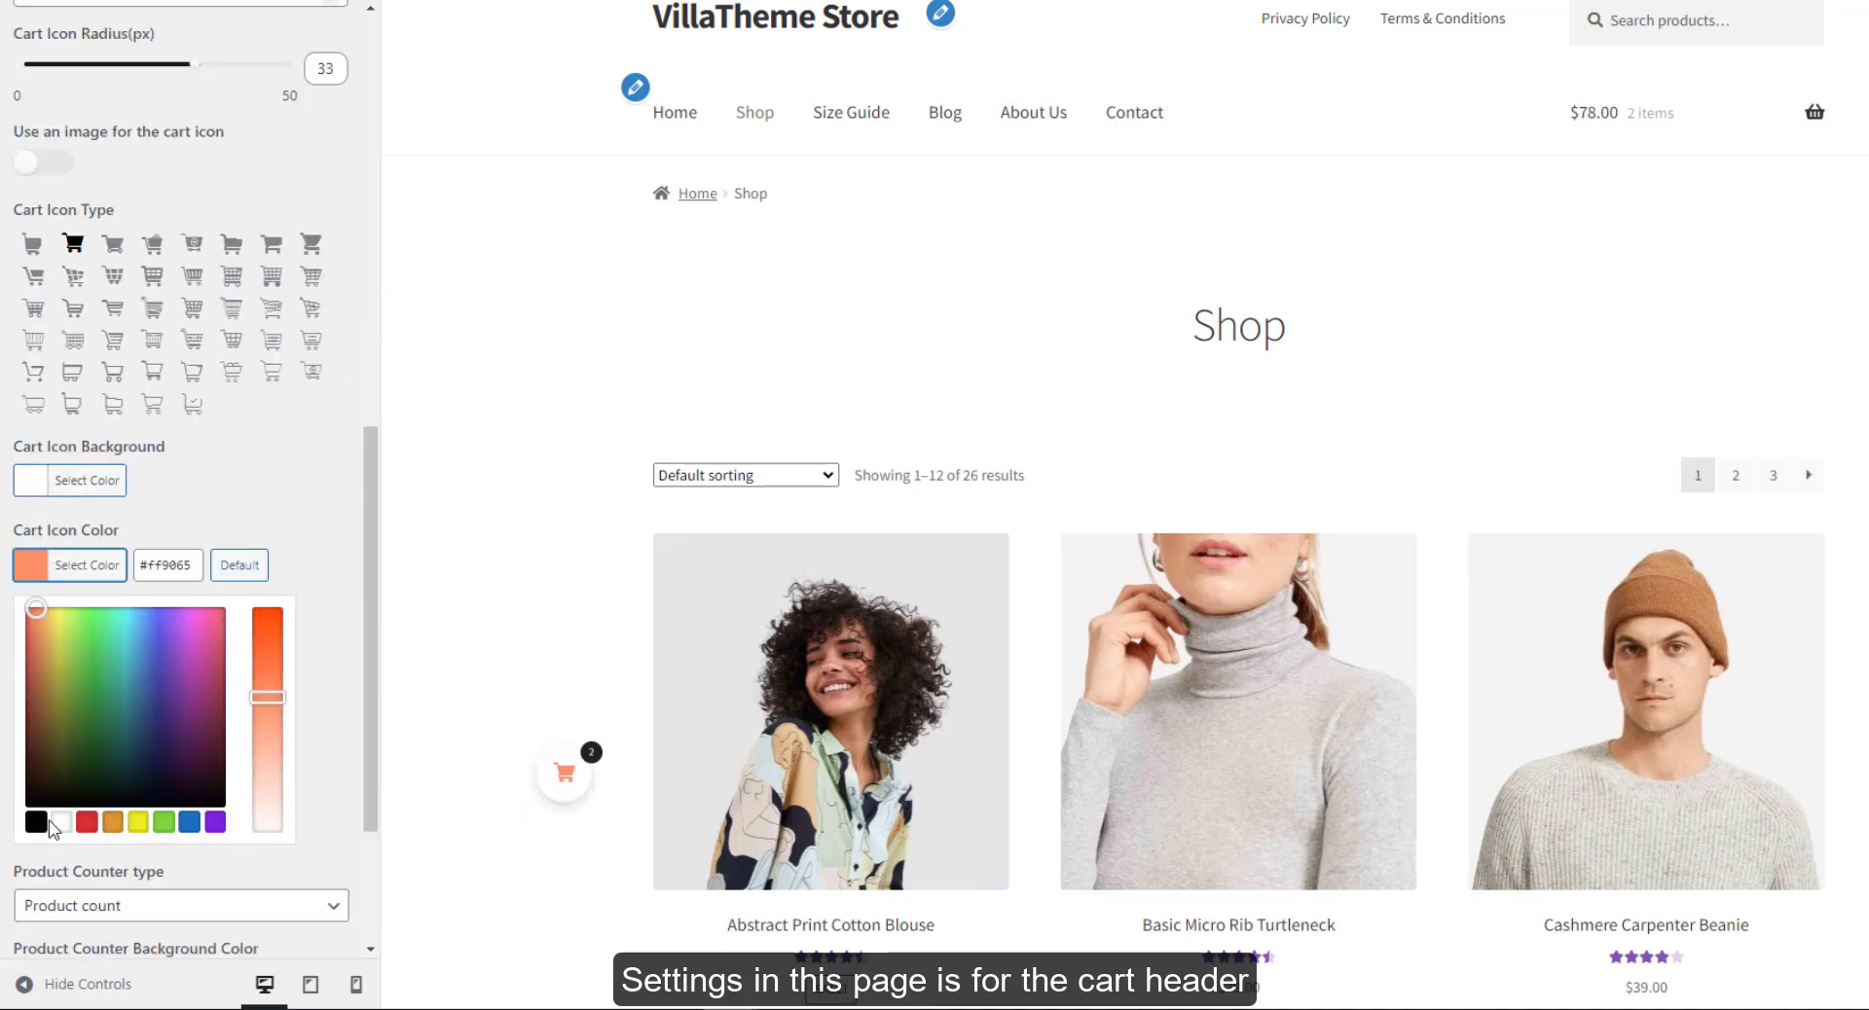
left_click(239, 564)
left_click(146, 648)
left_click(136, 698)
left_click(156, 648)
left_click(200, 672)
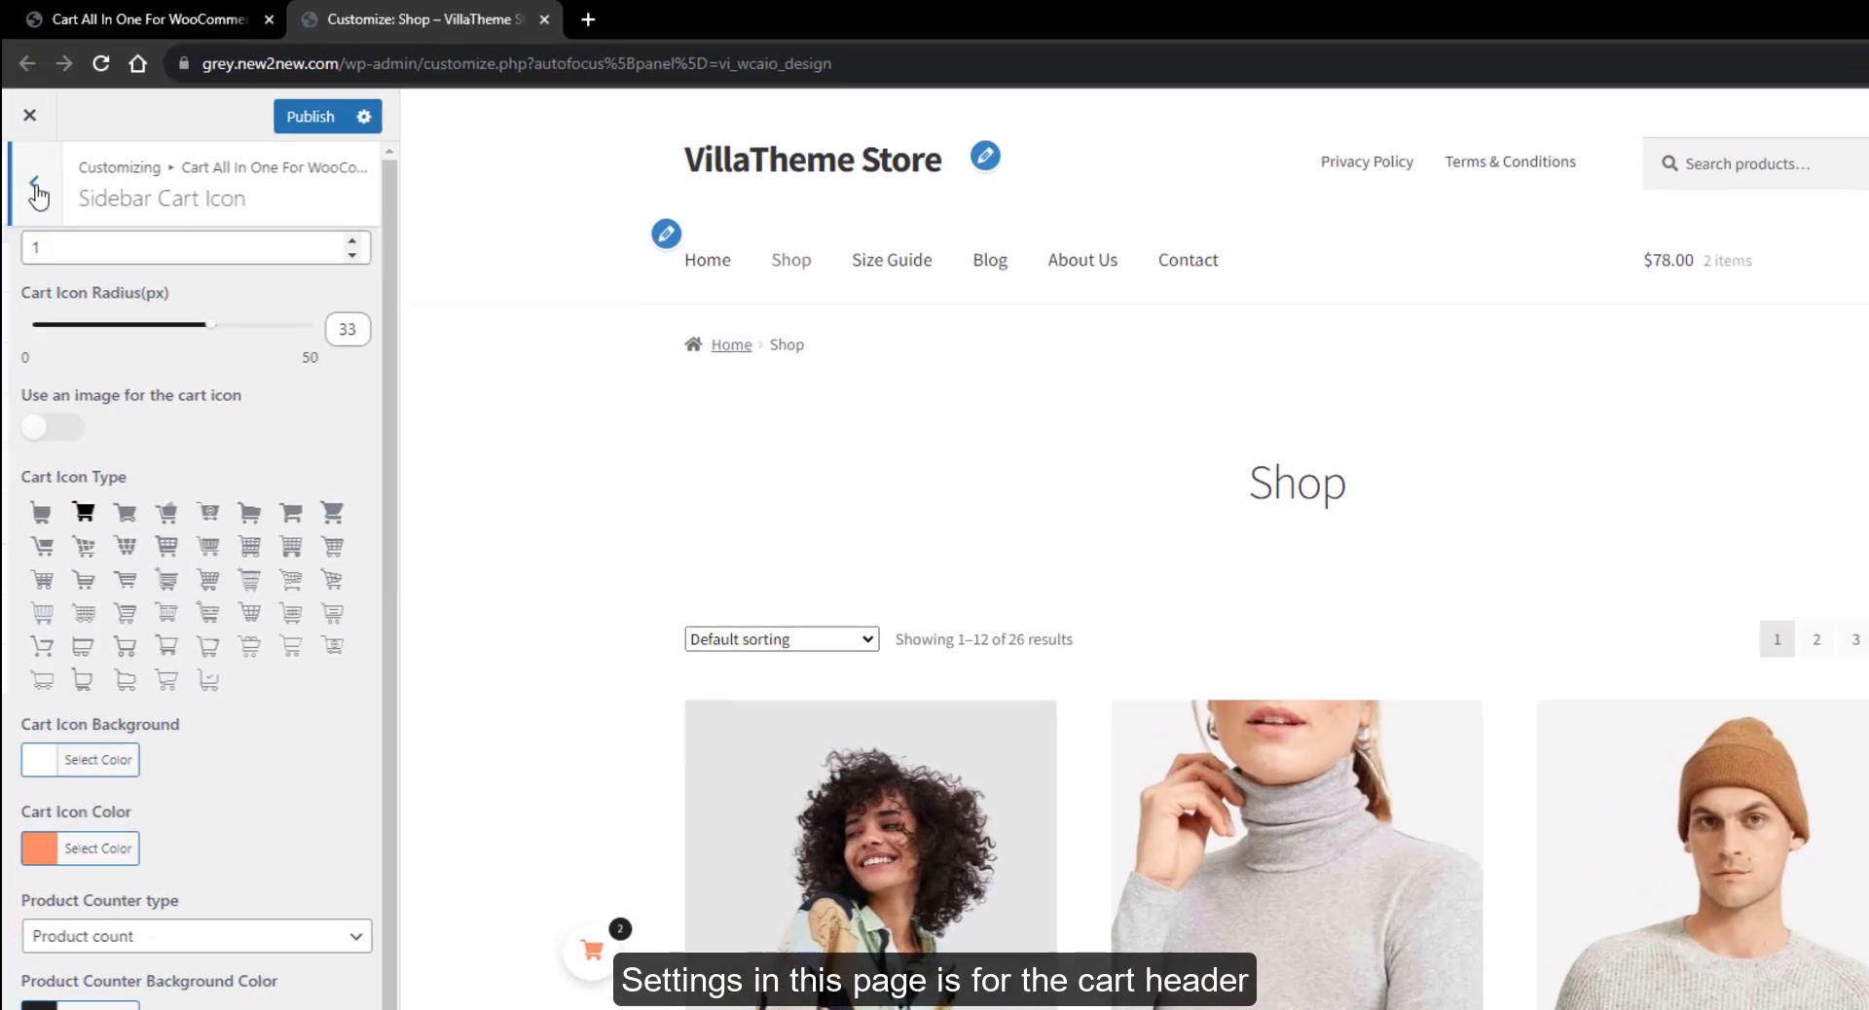
Step: Open Sidebar Cart Header settings and keep the header background white after trying red
left_click(33, 185)
left_click(105, 409)
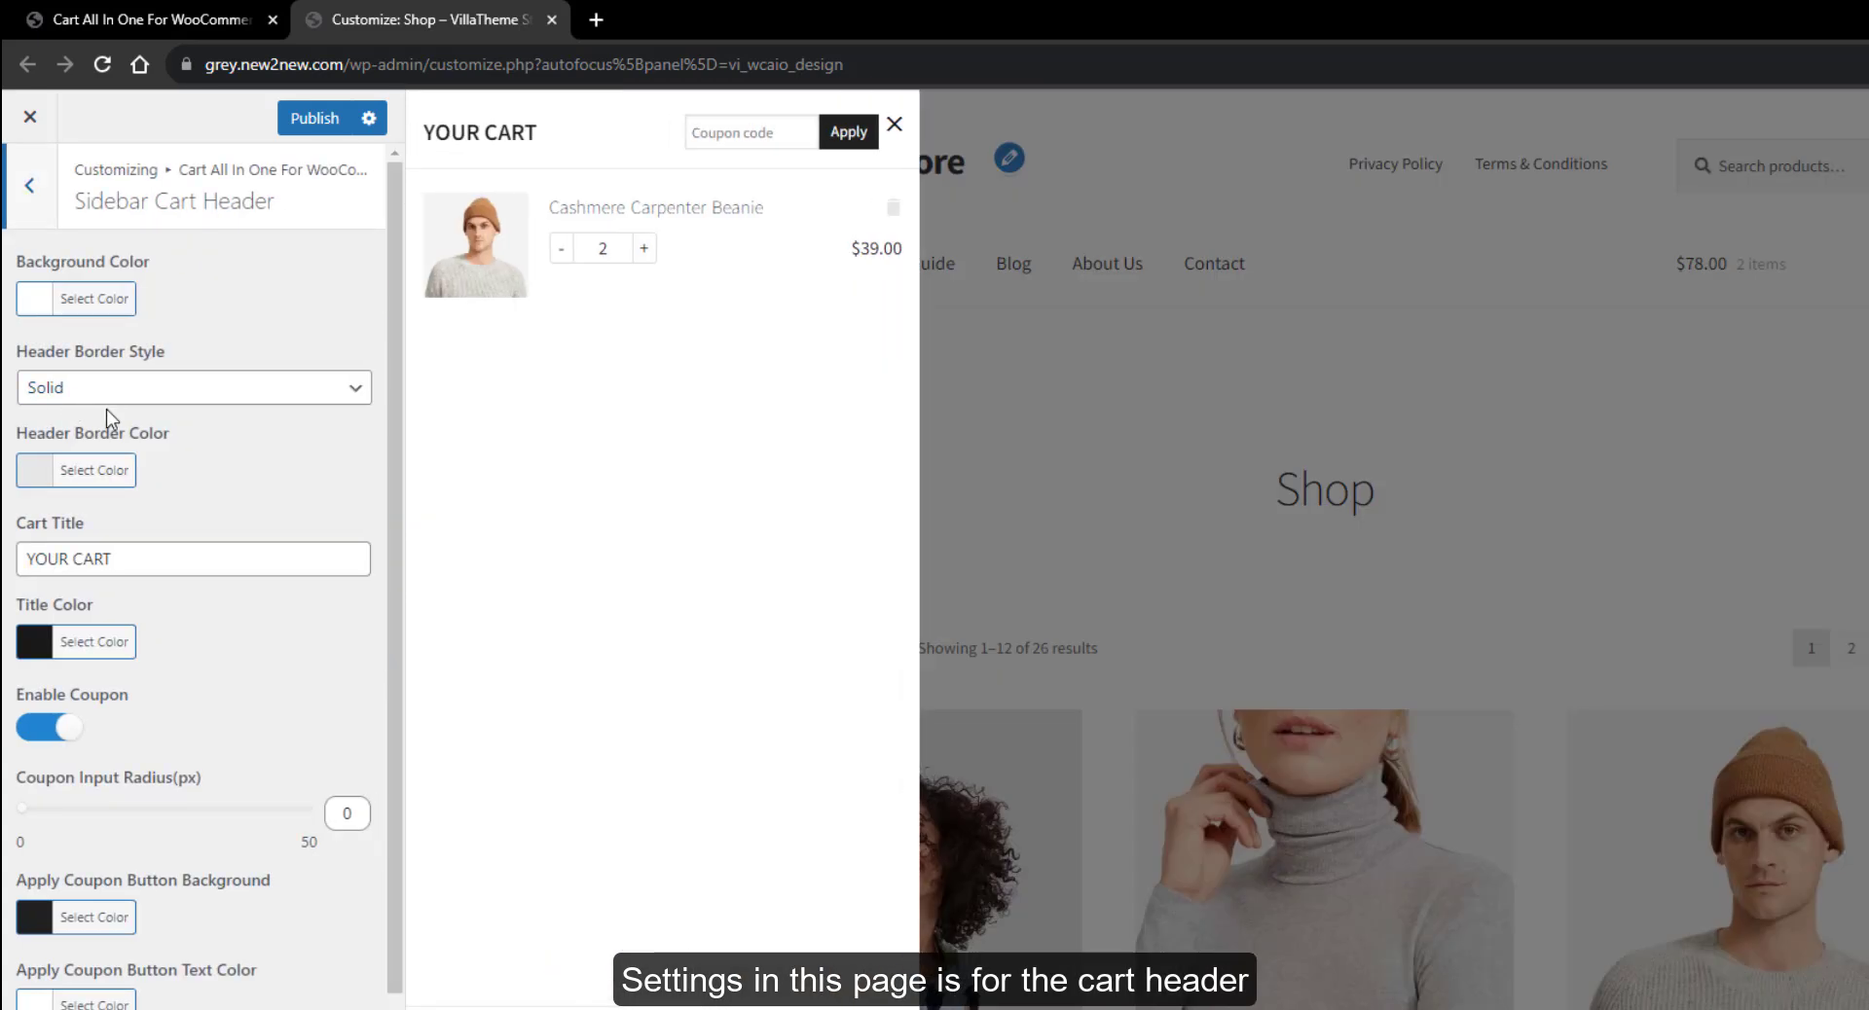
left_click(83, 298)
left_click(93, 570)
left_click(234, 310)
Step: Set the header border style to Solid after trying Dashed
left_click(146, 387)
left_click(146, 488)
left_click(146, 388)
left_click(126, 440)
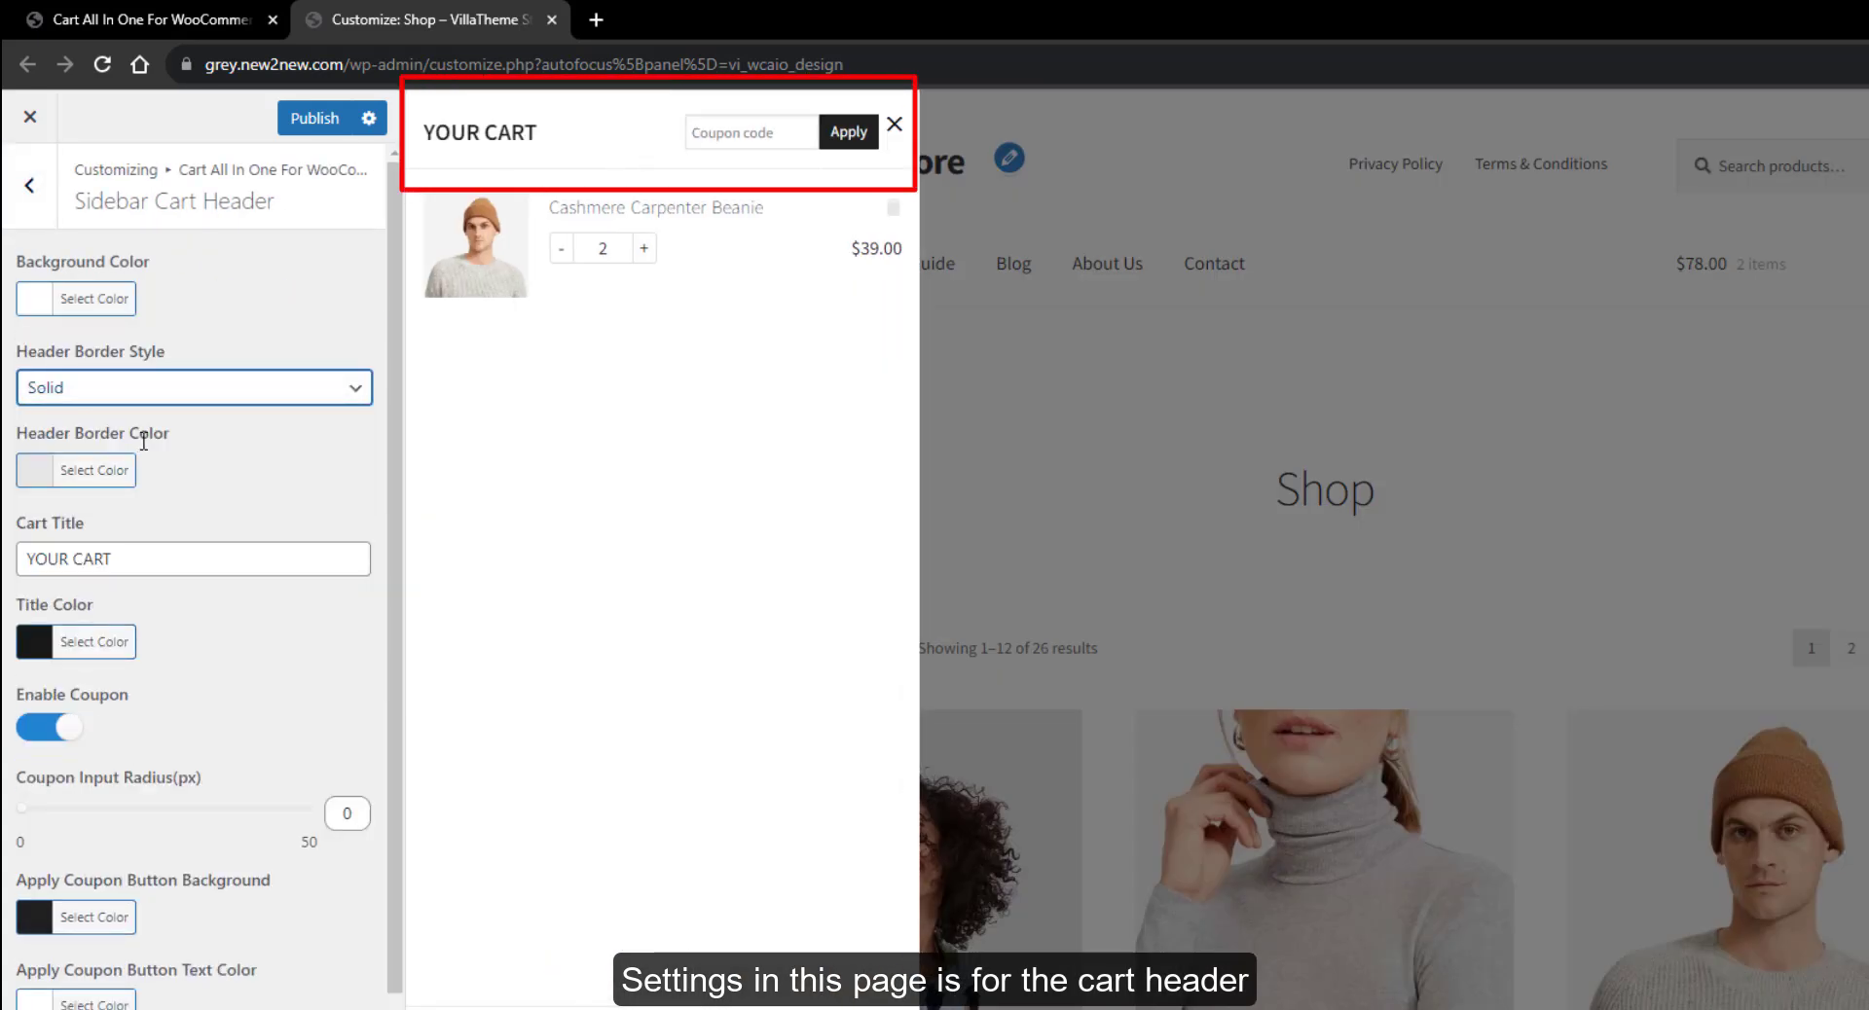
left_click(54, 475)
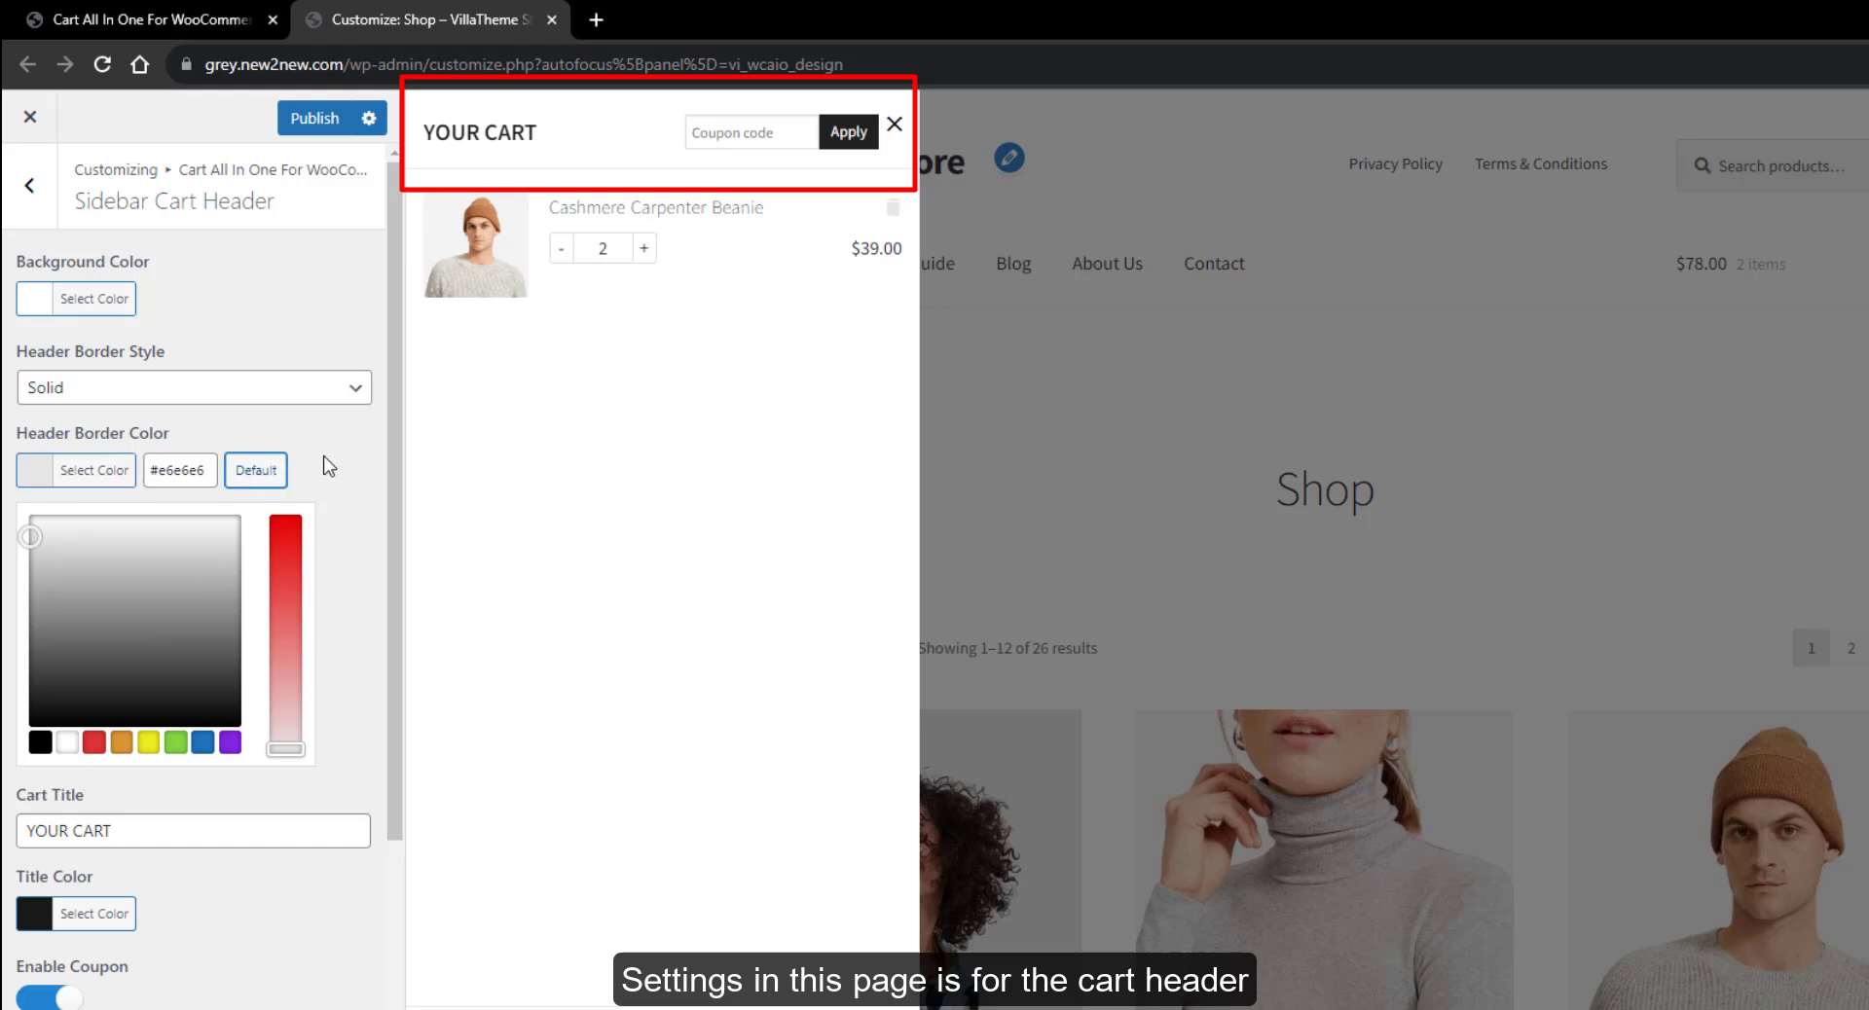
left_click(283, 477)
Step: Toggle the header coupon field off and on, set its input radius to 2, and keep the Apply button default
left_click(39, 731)
left_click(39, 729)
scroll(33, 639, "down", 2)
mouse_move(29, 627)
left_mouse_down()
mouse_move(250, 634)
mouse_move(30, 630)
left_mouse_up()
left_click(43, 745)
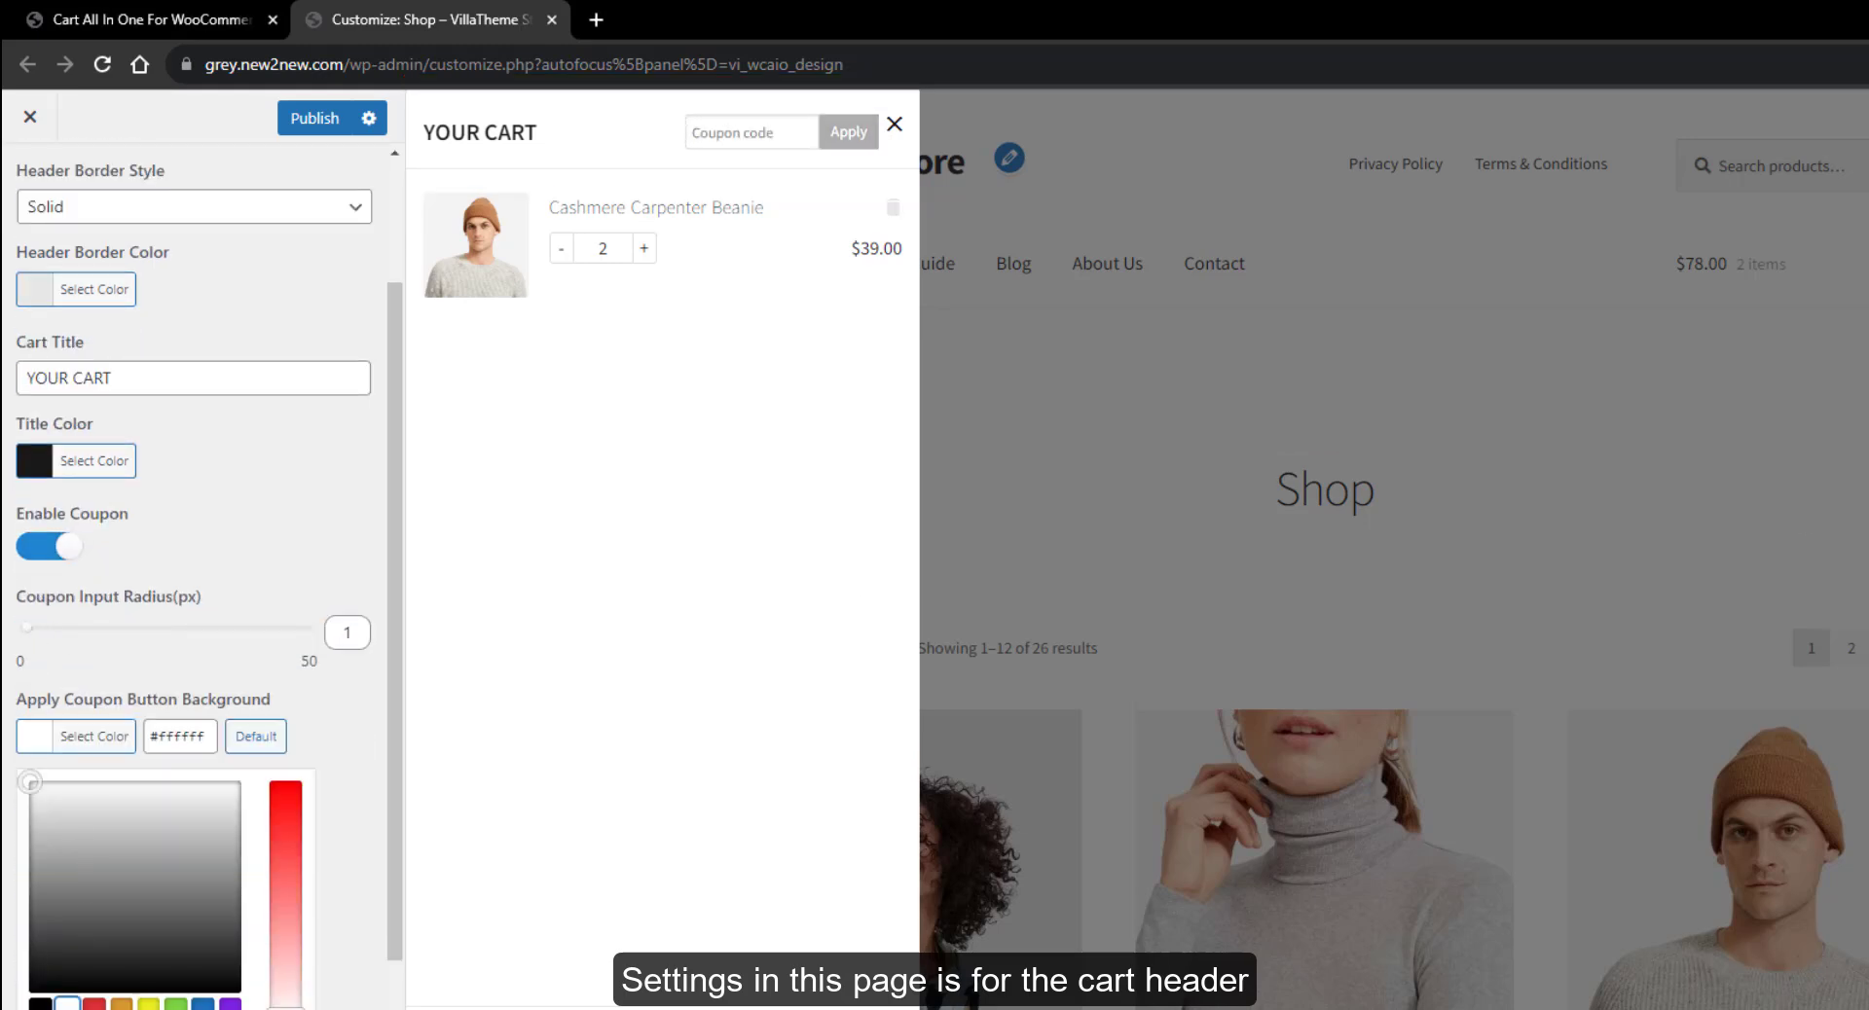
left_click(279, 739)
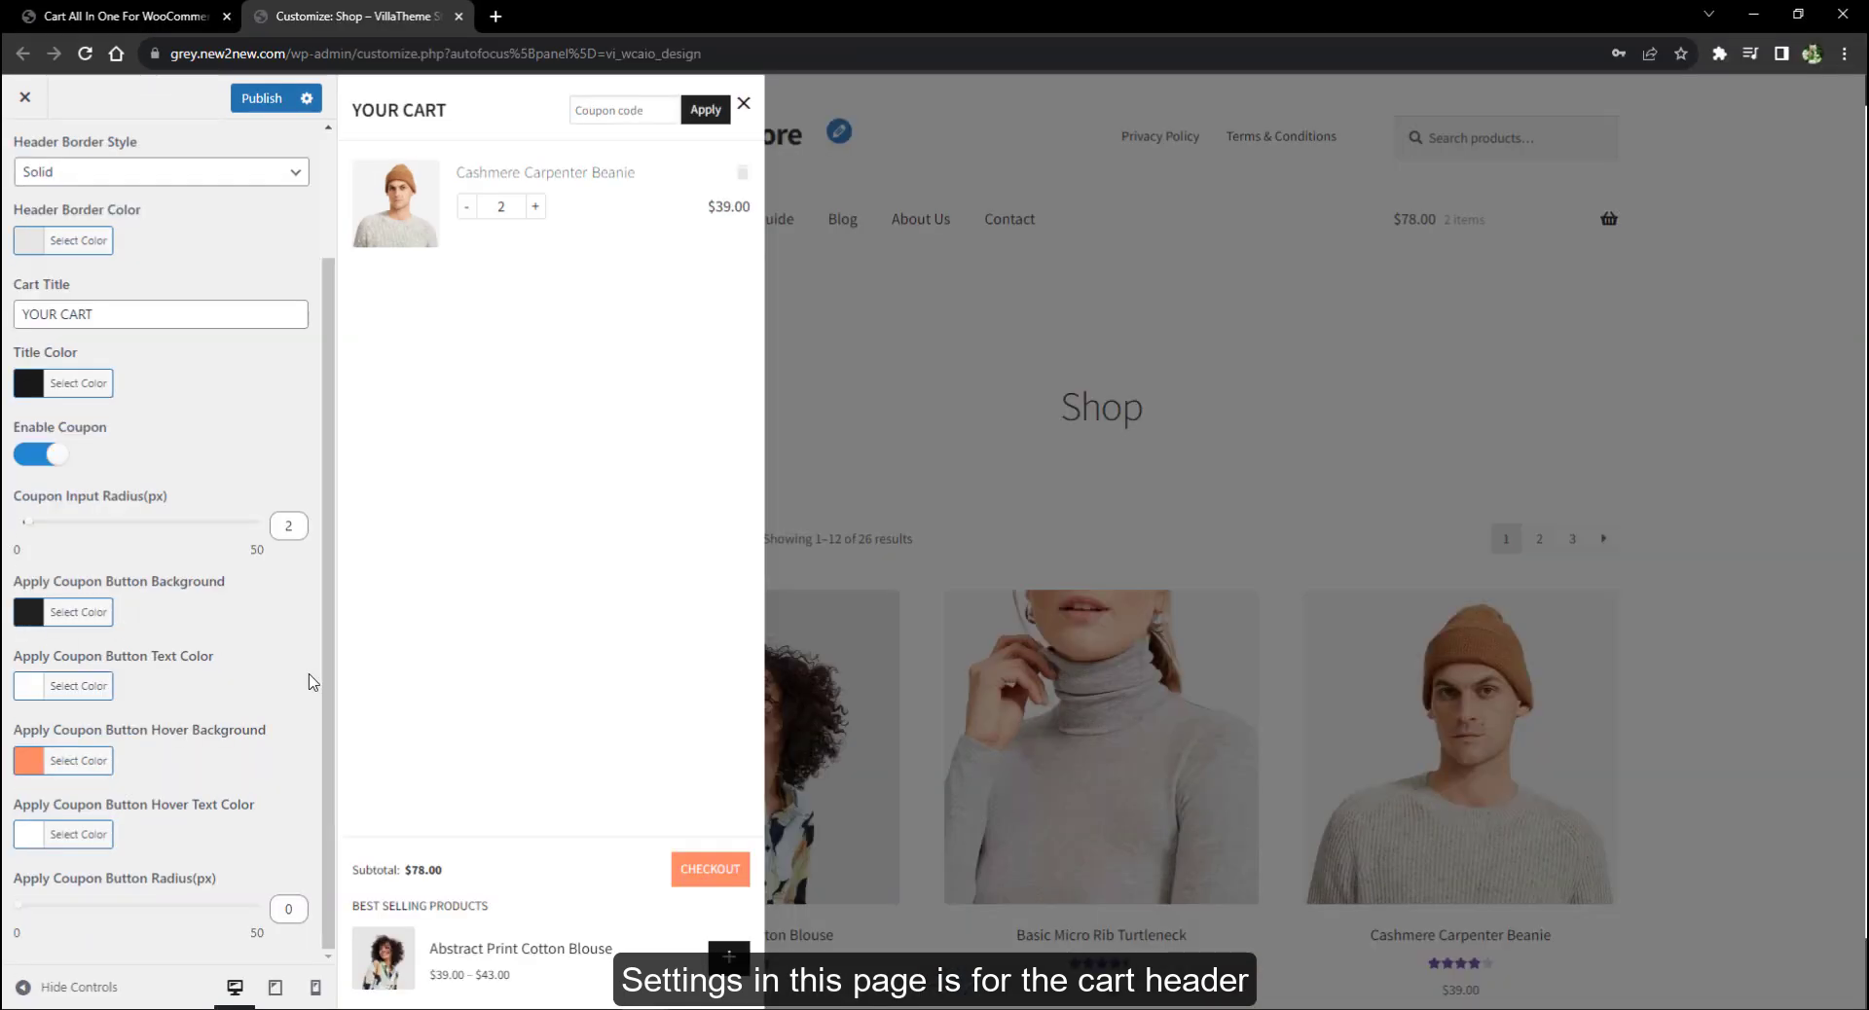
scroll(308, 681, "up", 5)
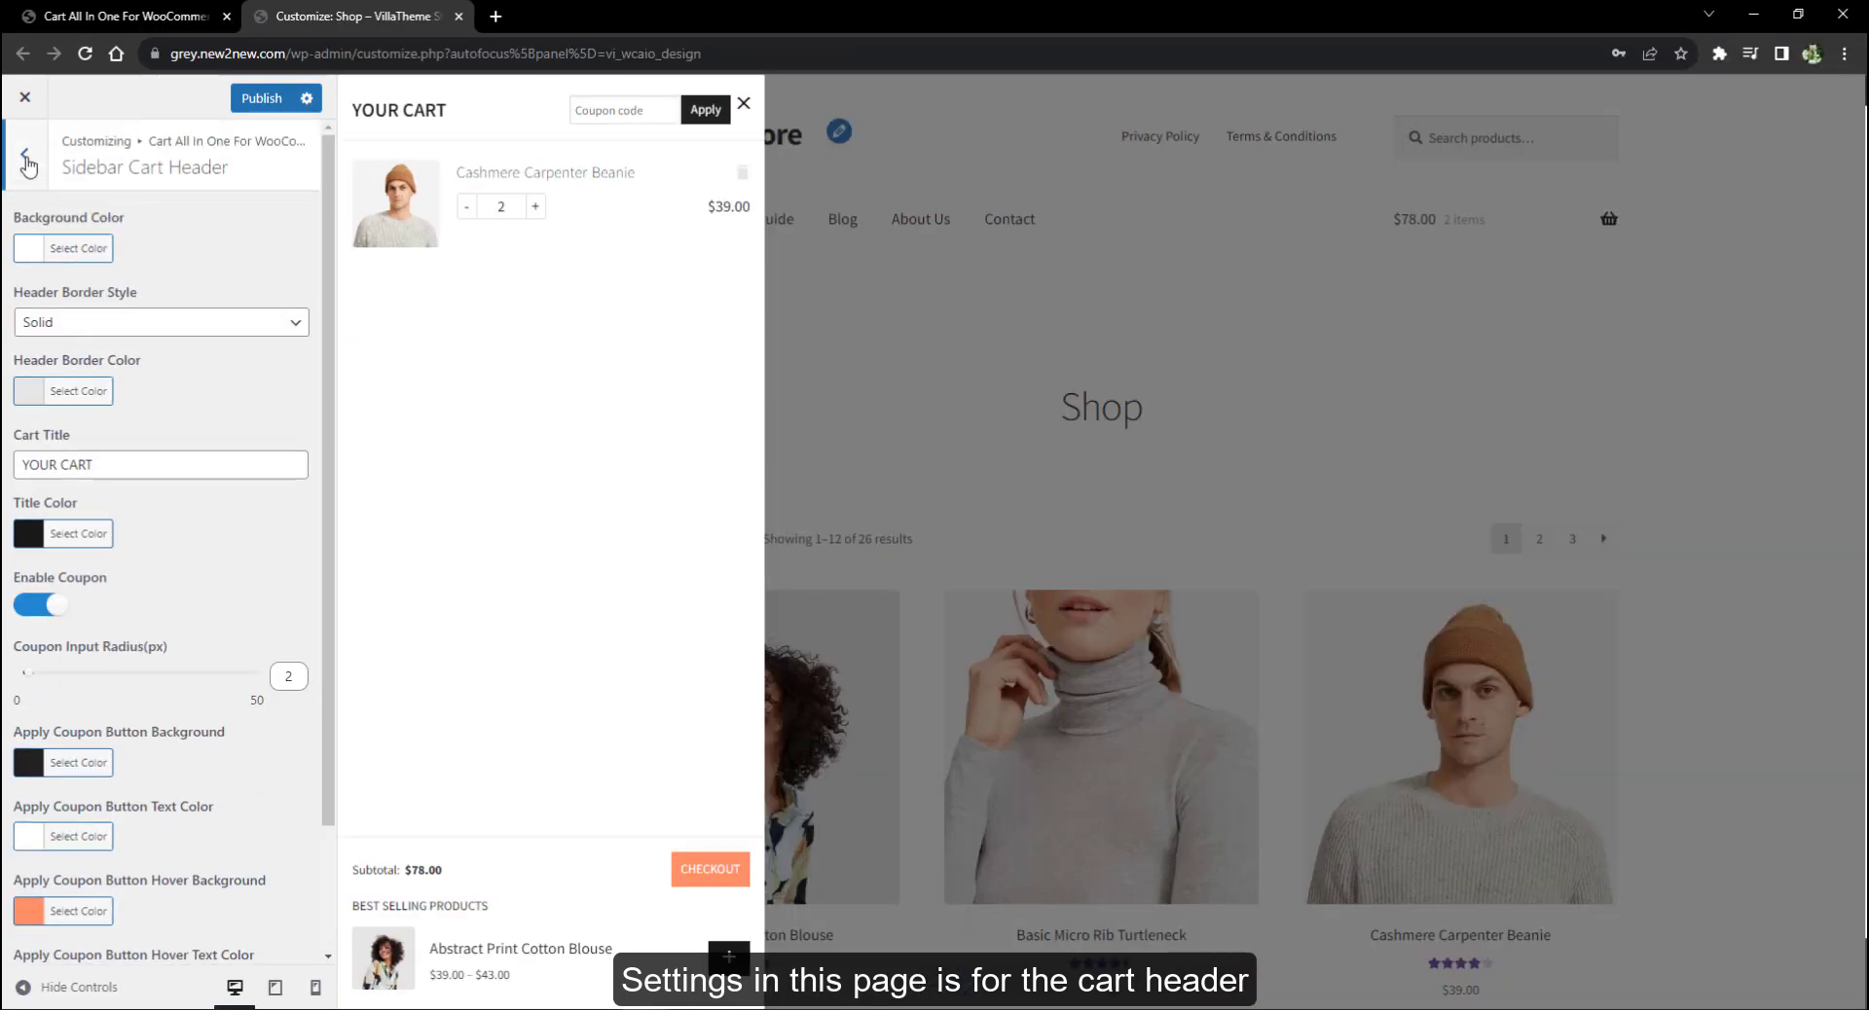
left_click(24, 153)
Step: In Sidebar Cart List Products, test the quantity-update toggle, green body background, image shadow and short description
left_click(73, 348)
left_click(29, 270)
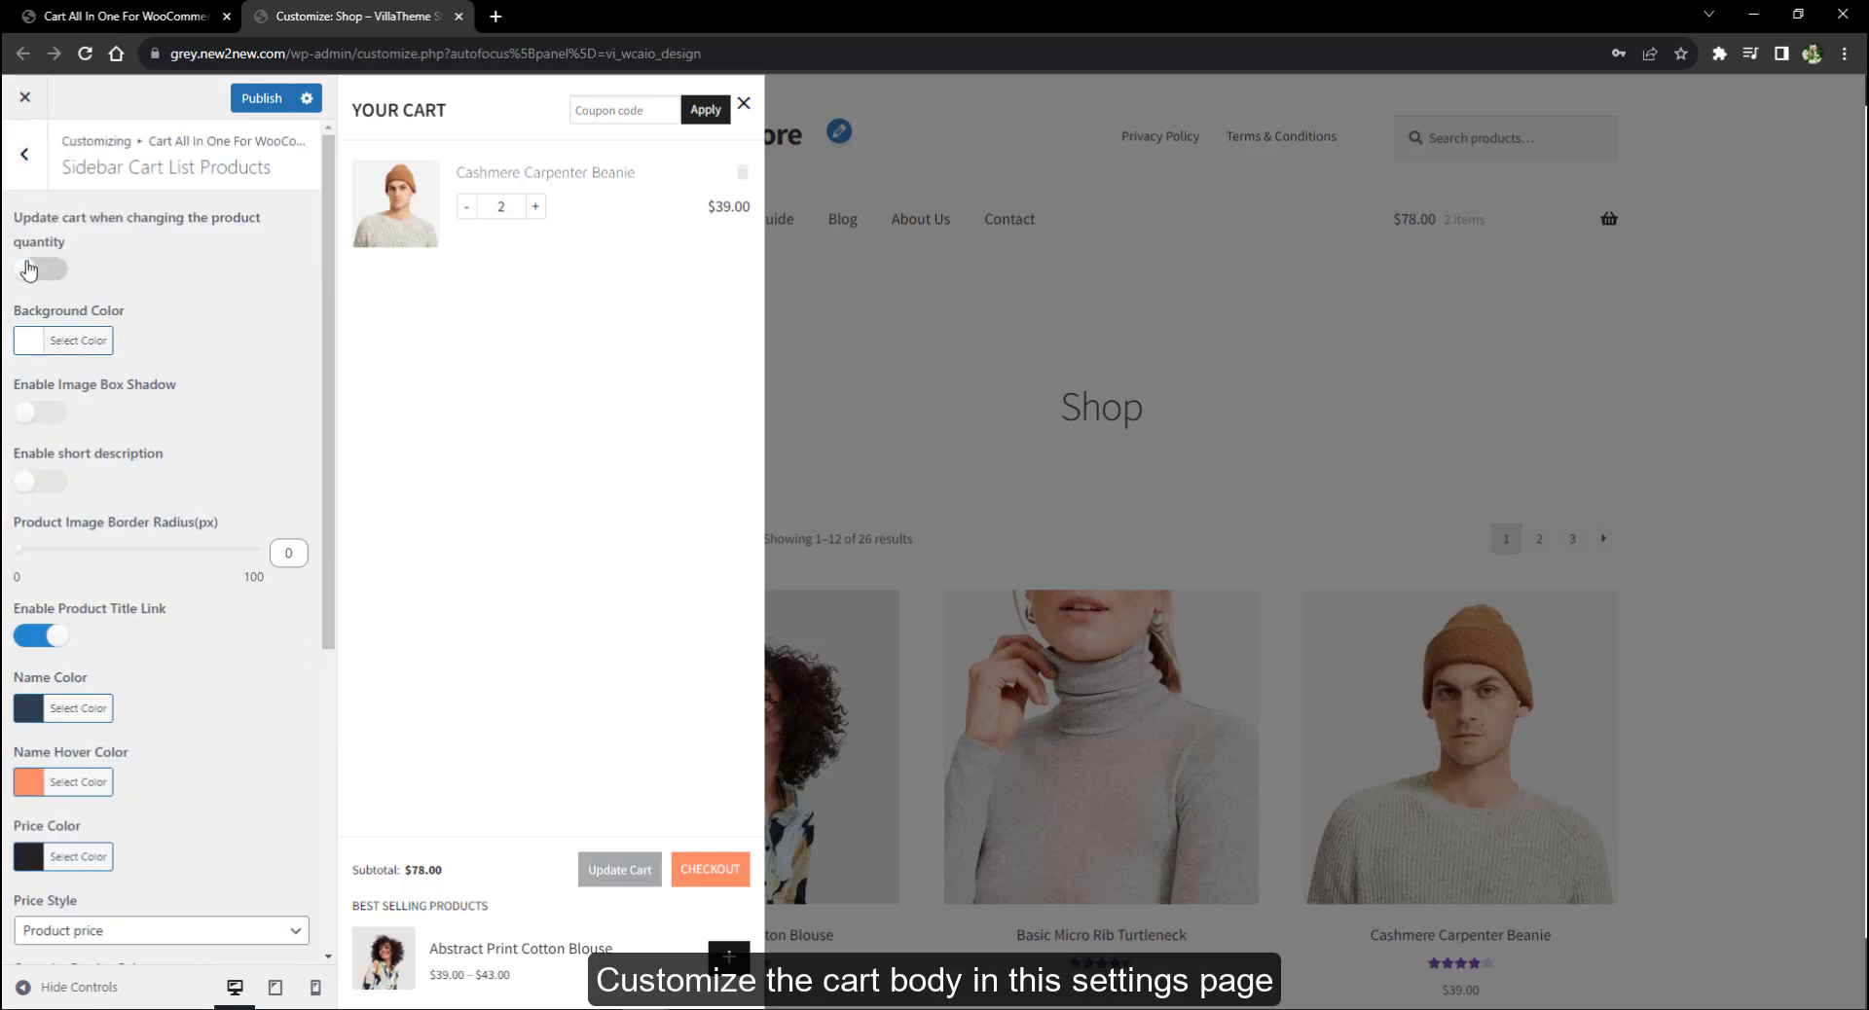
left_click(29, 270)
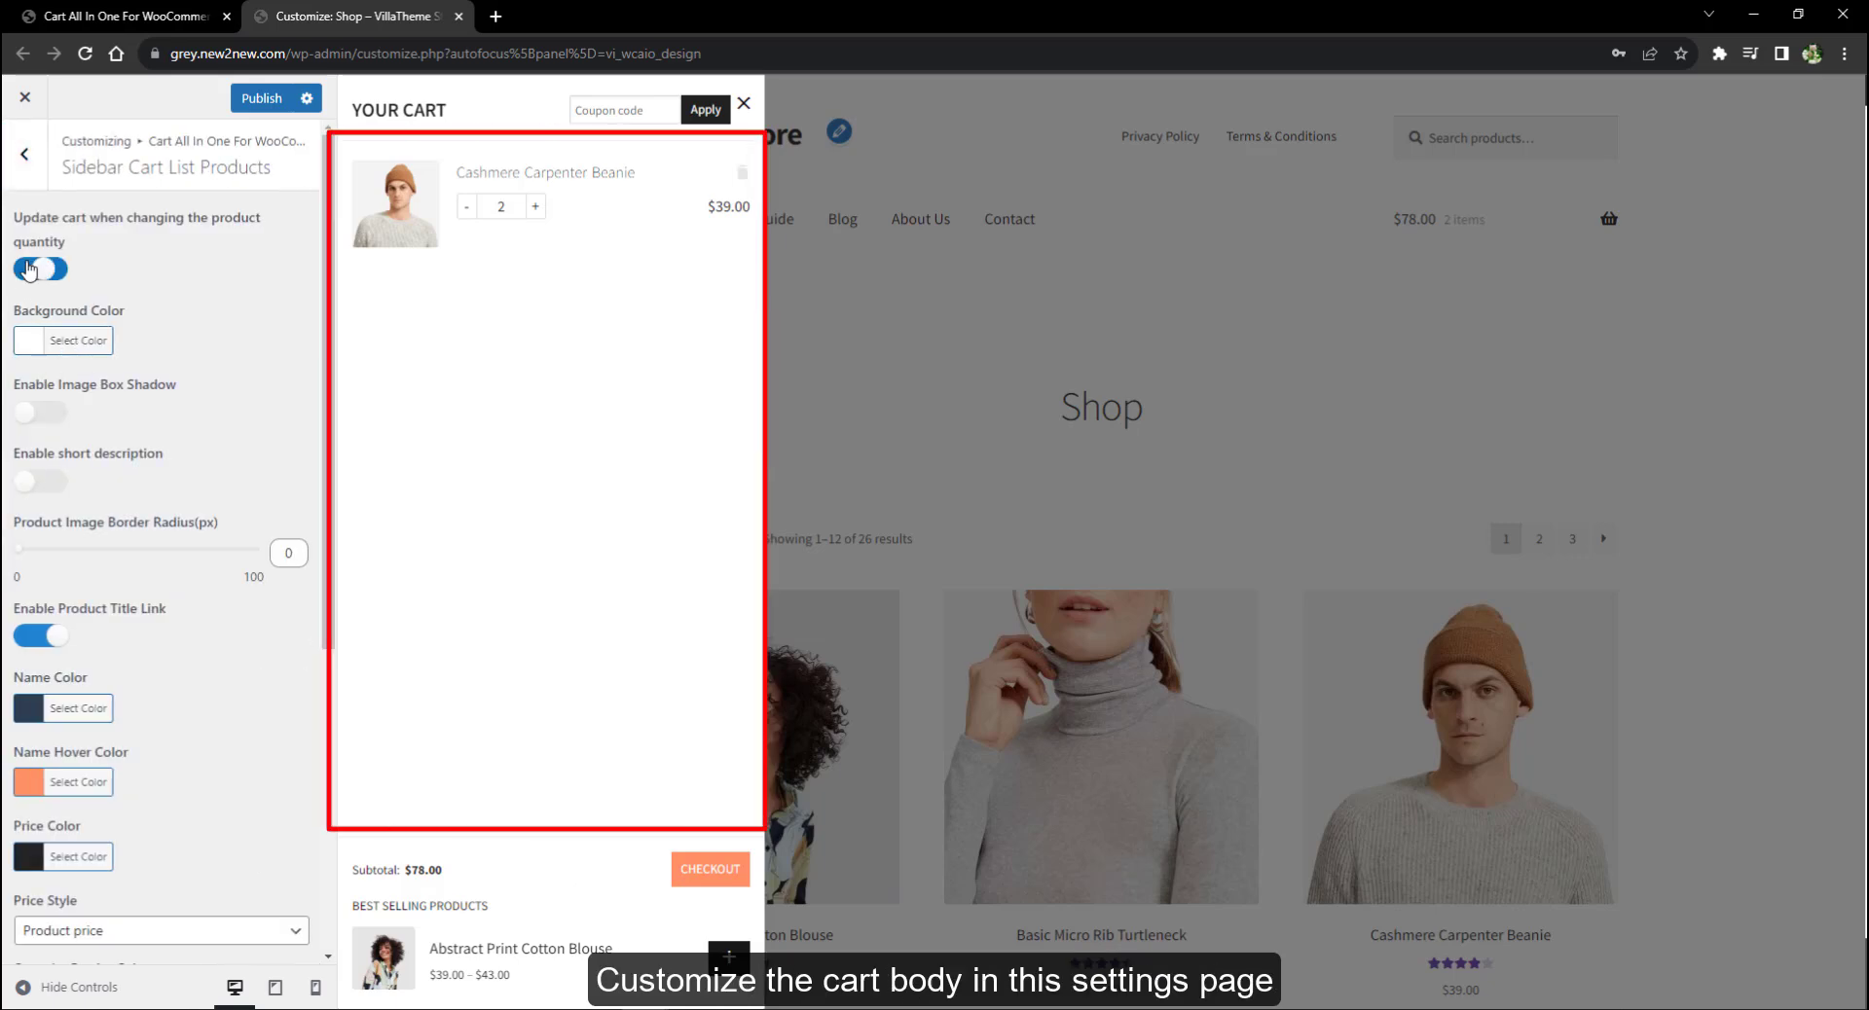
left_click(41, 341)
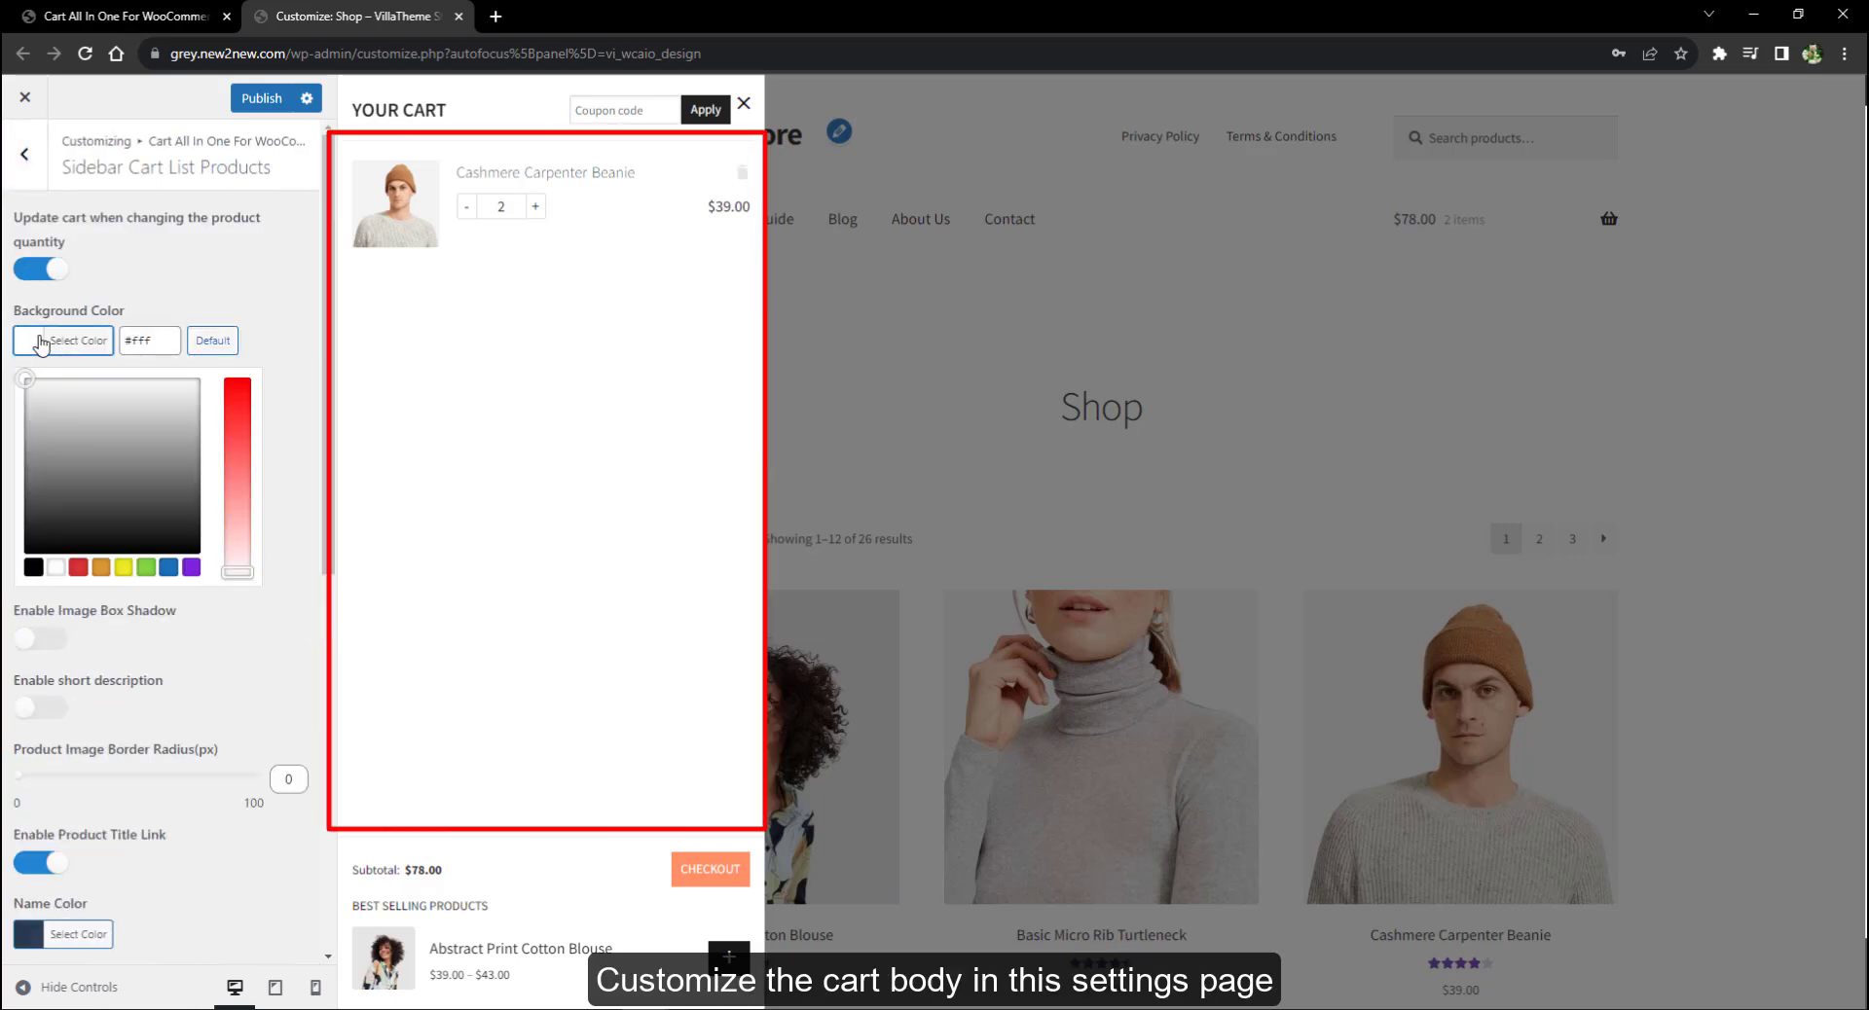
left_click(146, 567)
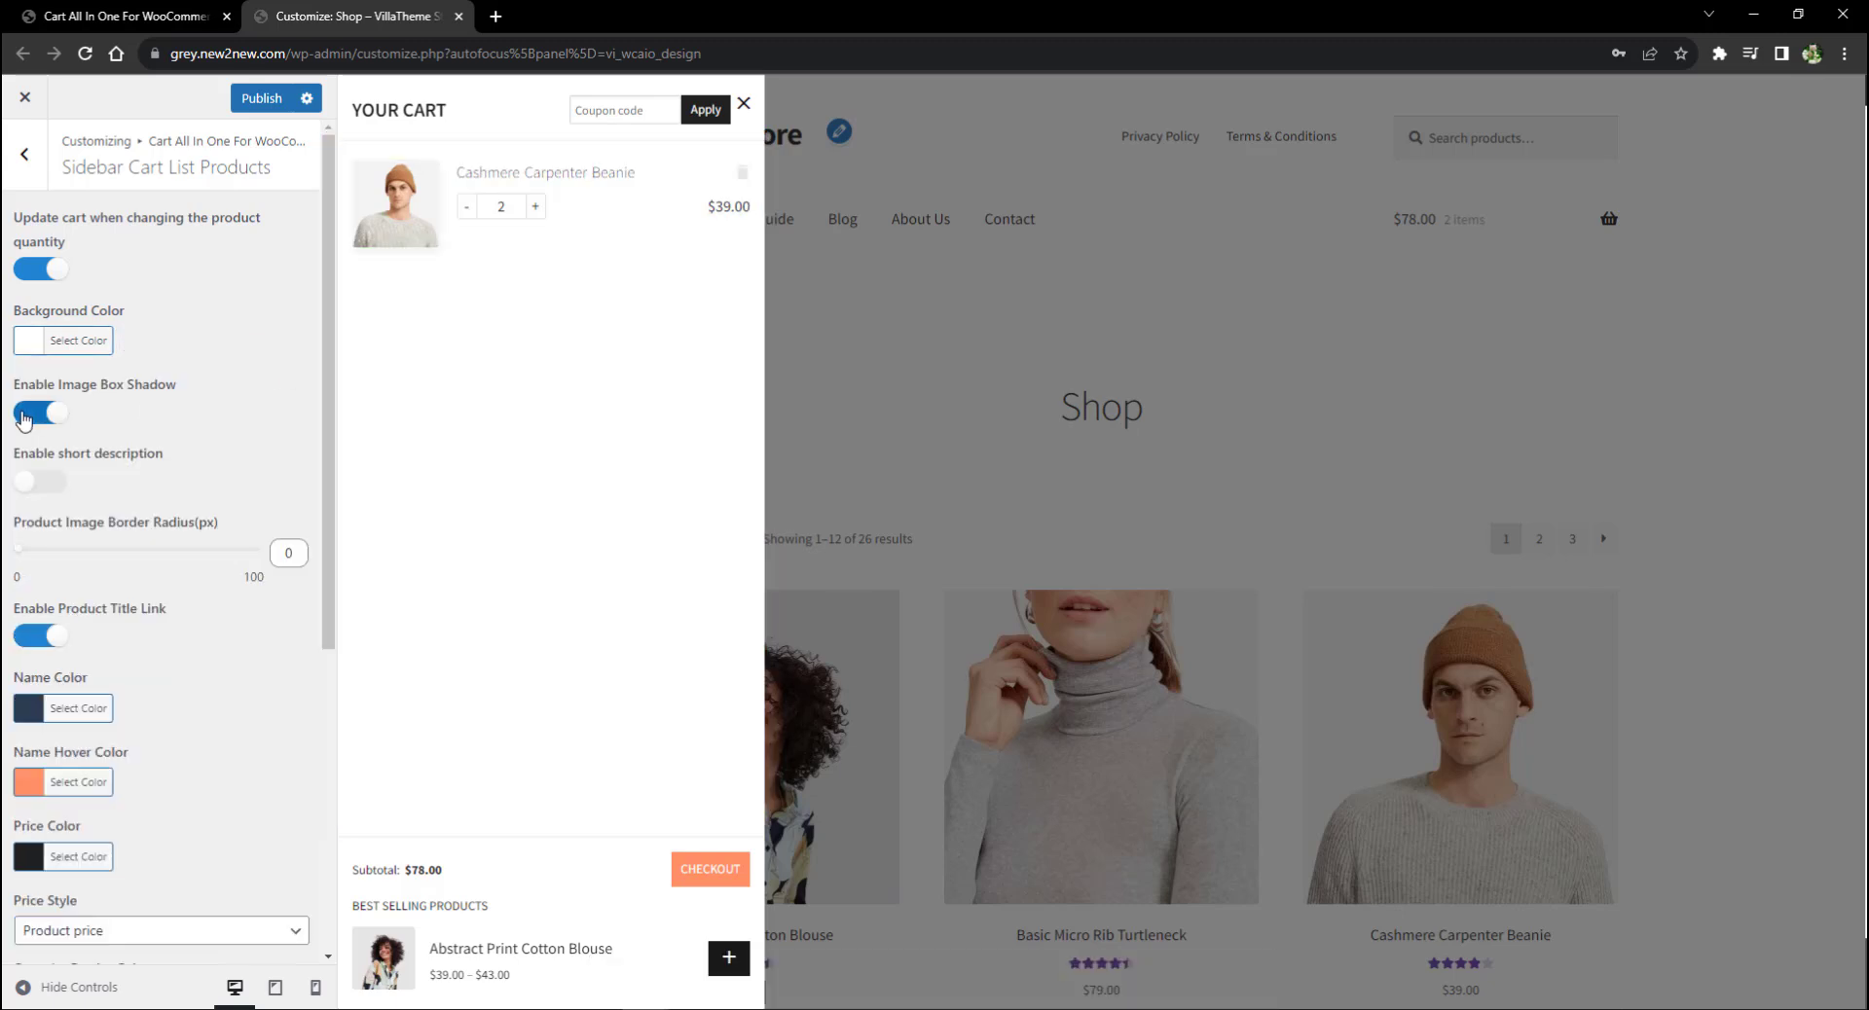
left_click(25, 413)
left_click(24, 480)
left_click(24, 481)
mouse_move(19, 549)
left_mouse_down()
mouse_move(109, 549)
mouse_move(18, 549)
left_mouse_up()
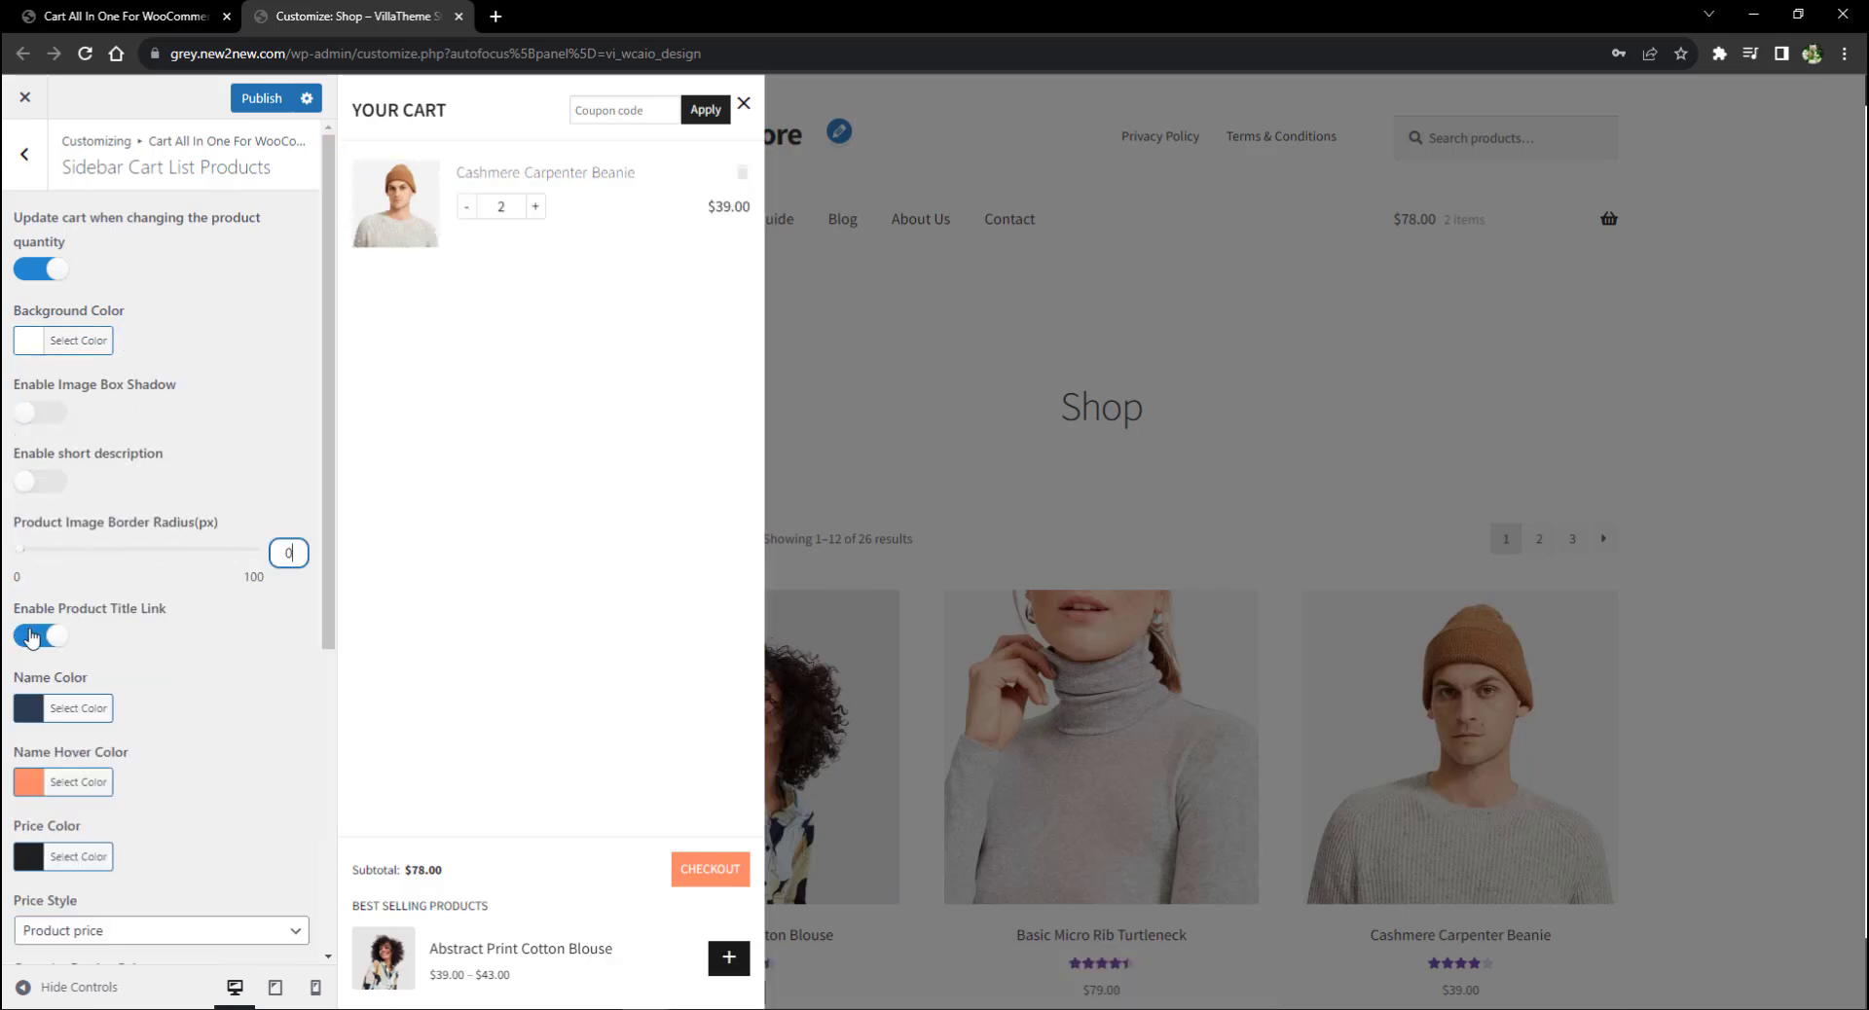
Step: Try the Qty & price and Product subtotal styles, restore Product price, and adjust the trash icon style and size
scroll(32, 637, "down", 4)
left_click(59, 542)
left_click(58, 592)
left_click(59, 542)
left_click(85, 609)
left_click(164, 545)
left_click(121, 569)
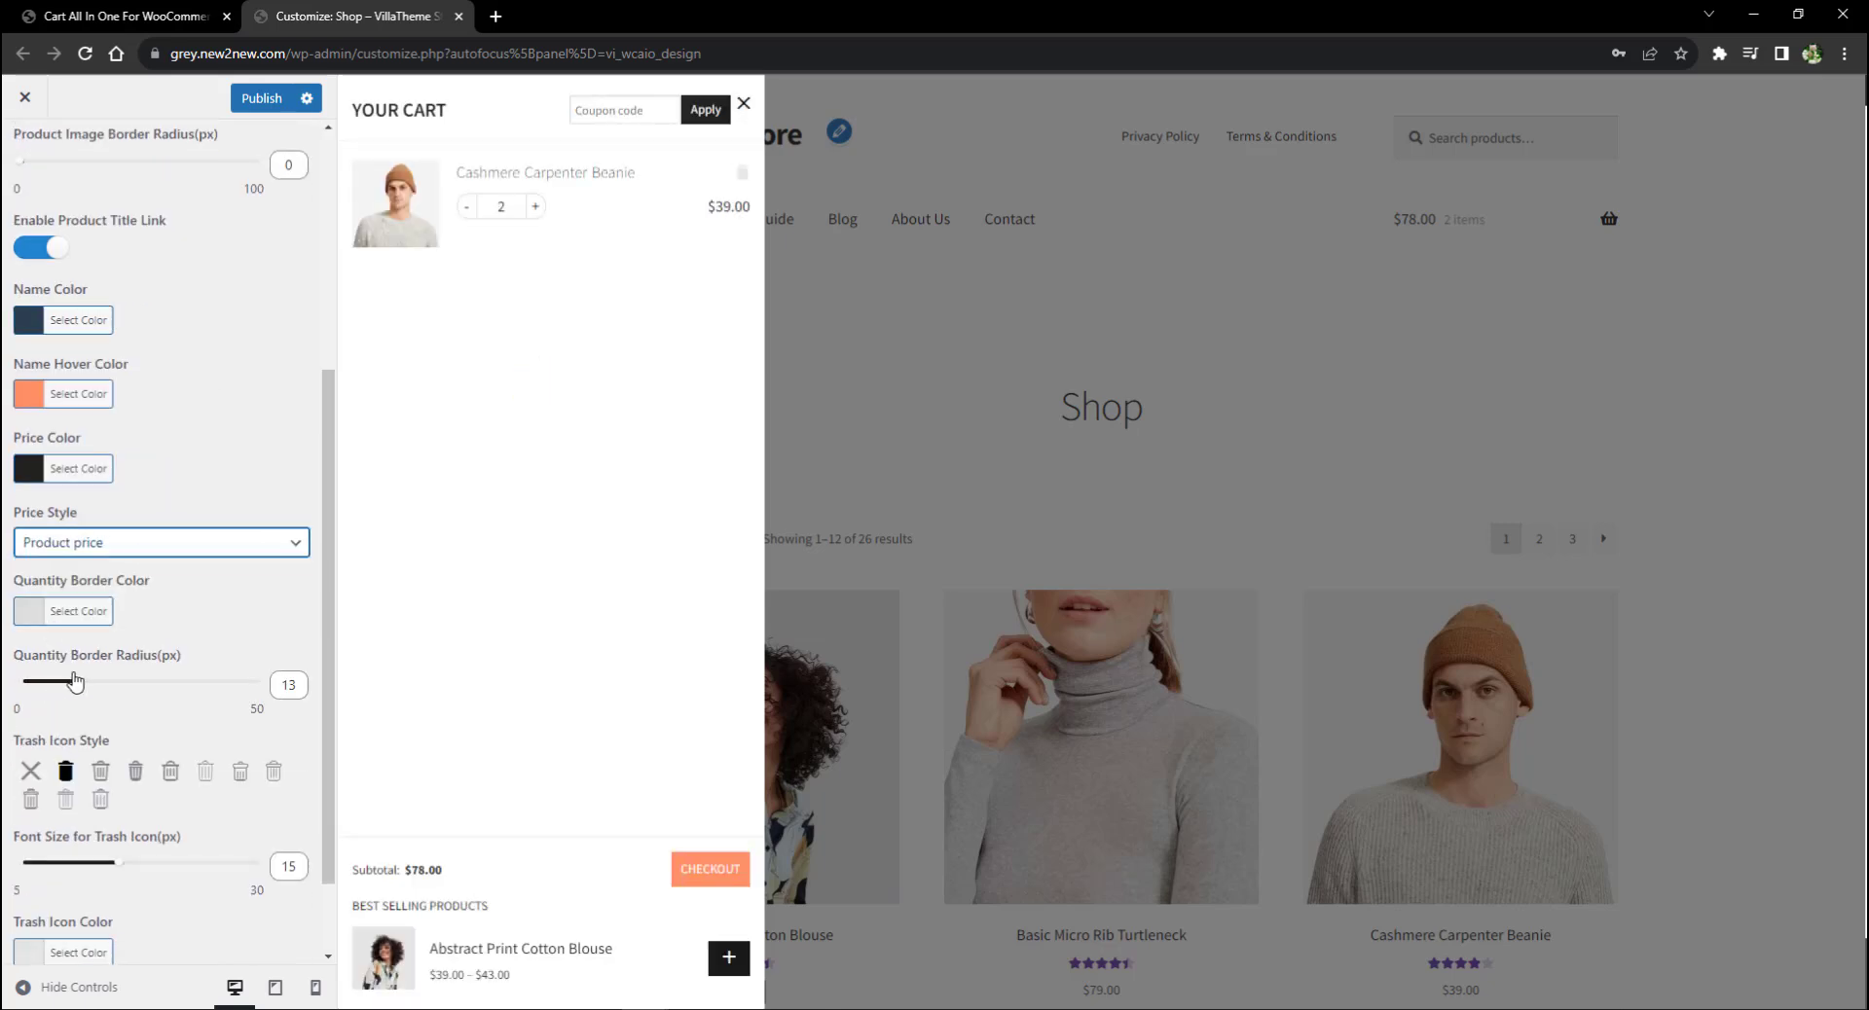
scroll(78, 670, "down", 1)
left_click(29, 666)
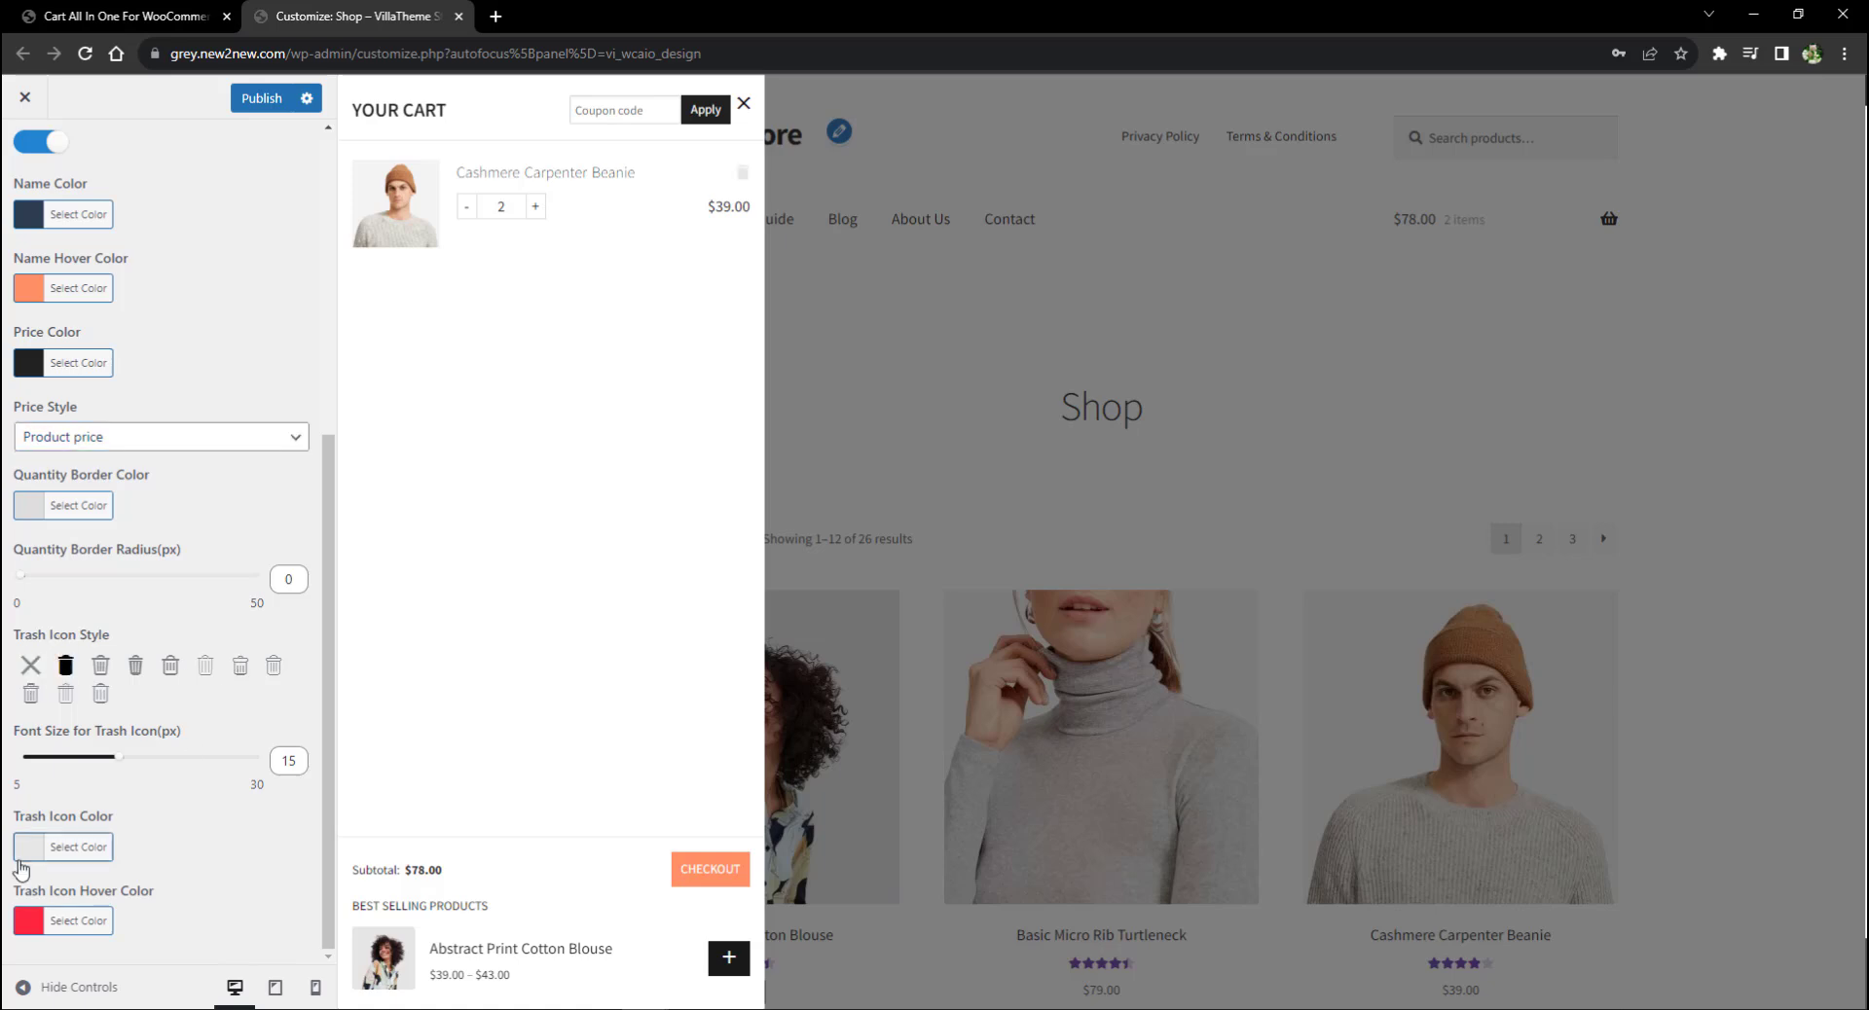
left_click_drag(119, 759, 105, 759)
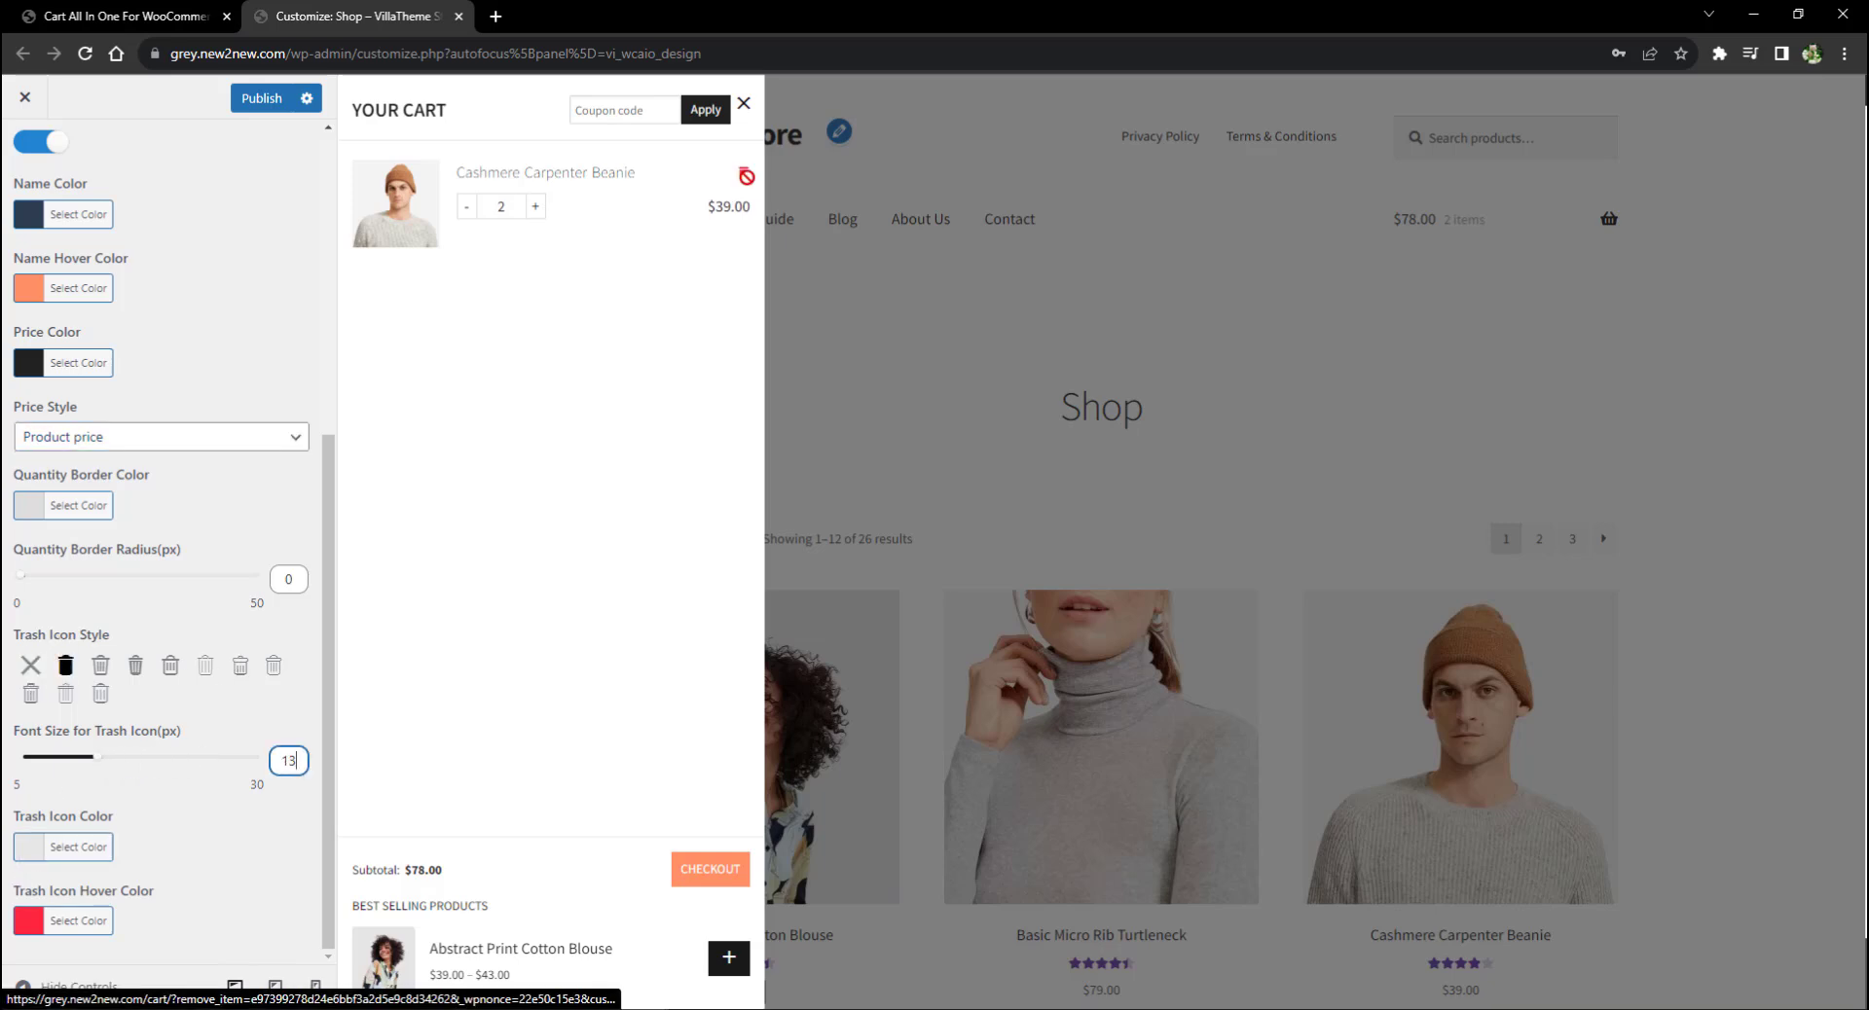
key("Escape")
Step: In Sidebar Cart Footer, reset the background and border colours and enable Applied Coupons
left_click(74, 406)
left_click(55, 249)
left_click(103, 477)
left_click(199, 249)
left_click(112, 328)
left_click(78, 391)
left_click(99, 550)
left_click(226, 390)
left_click(44, 698)
left_click(140, 535)
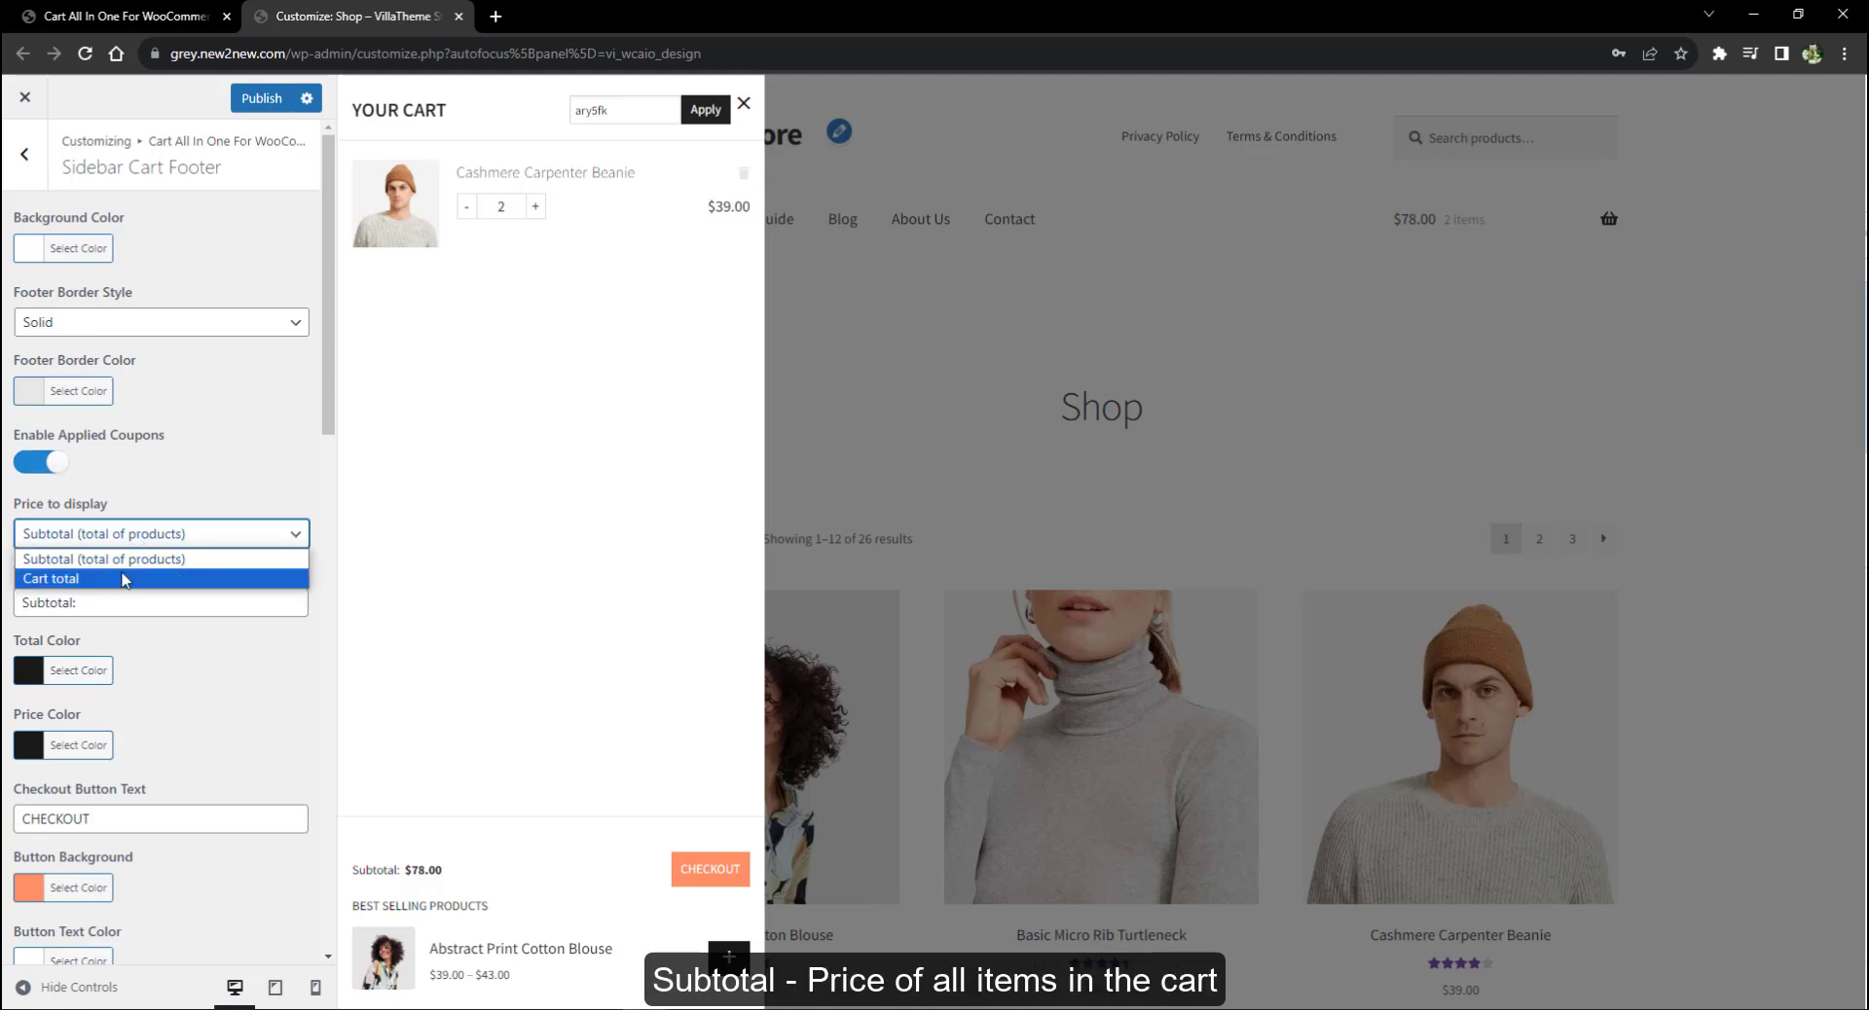
Step: Try the total text colour and a green checkout button background
scroll(123, 579, "down", 4)
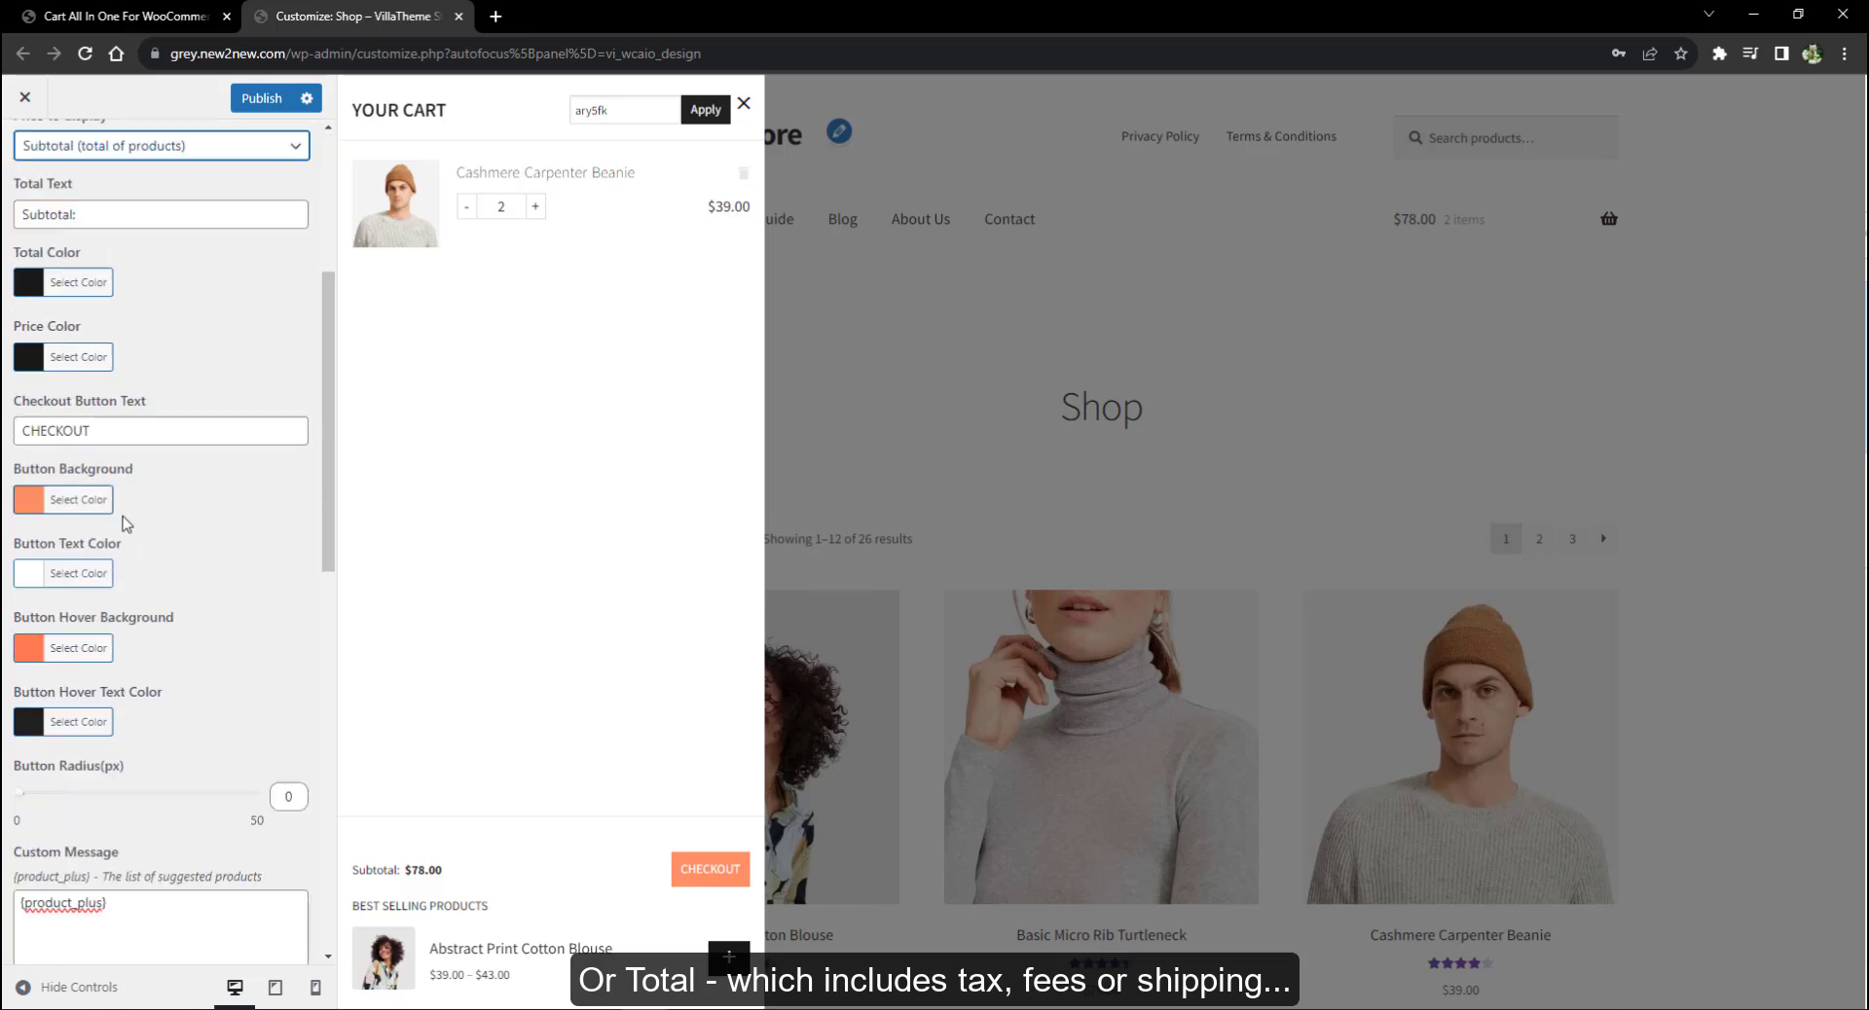
left_click(78, 282)
left_click(37, 732)
left_click(146, 740)
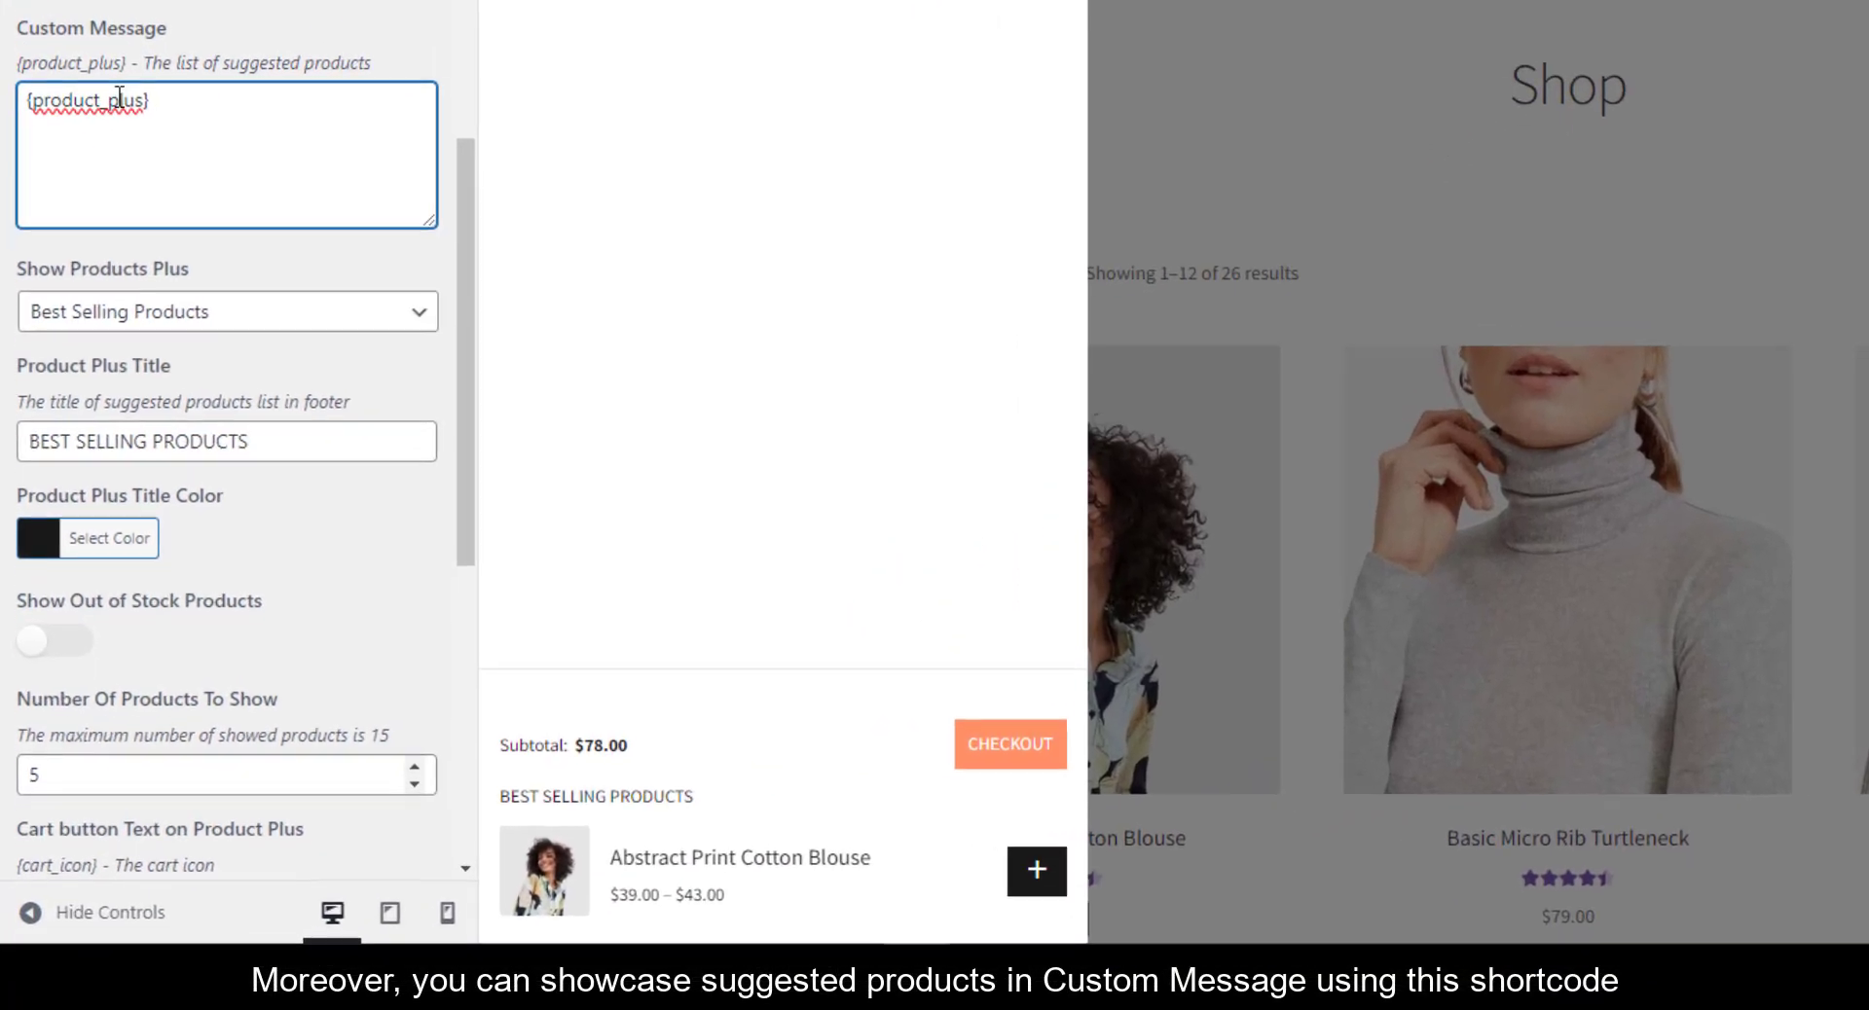
Step: Replace the footer custom message text with {product_plus}
key("ctrl+a")
key("ctrl+c")
key("BackSpace")
key("ctrl+a")
key("ctrl+v")
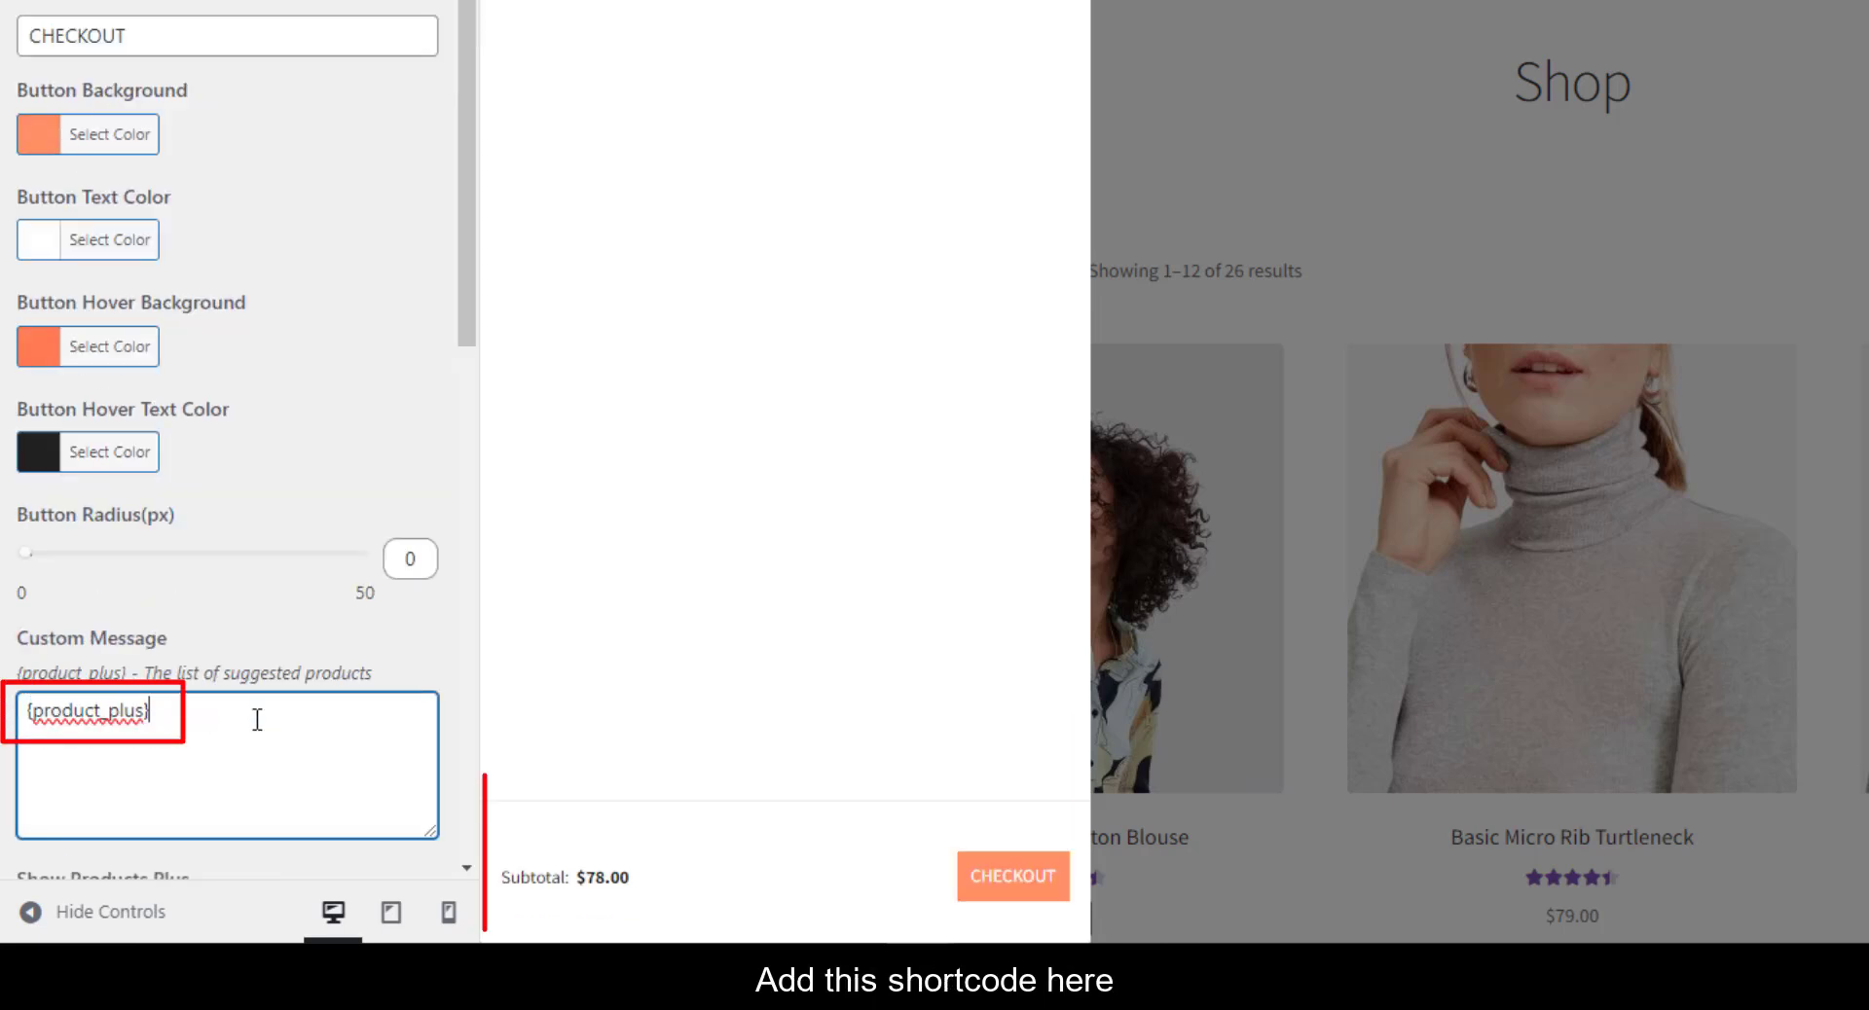
Step: Review the Product Plus title and its colour options
scroll(256, 719, "down", 7)
left_click(272, 358)
left_click(109, 455)
left_click(418, 477)
scroll(418, 477, "down", 3)
scroll(148, 769, "down", 4)
left_click(109, 463)
Step: Add the Cashmere Carpenter Beanie from the Shop, apply a pasted coupon, and raise its quantity to 2
left_click(367, 652)
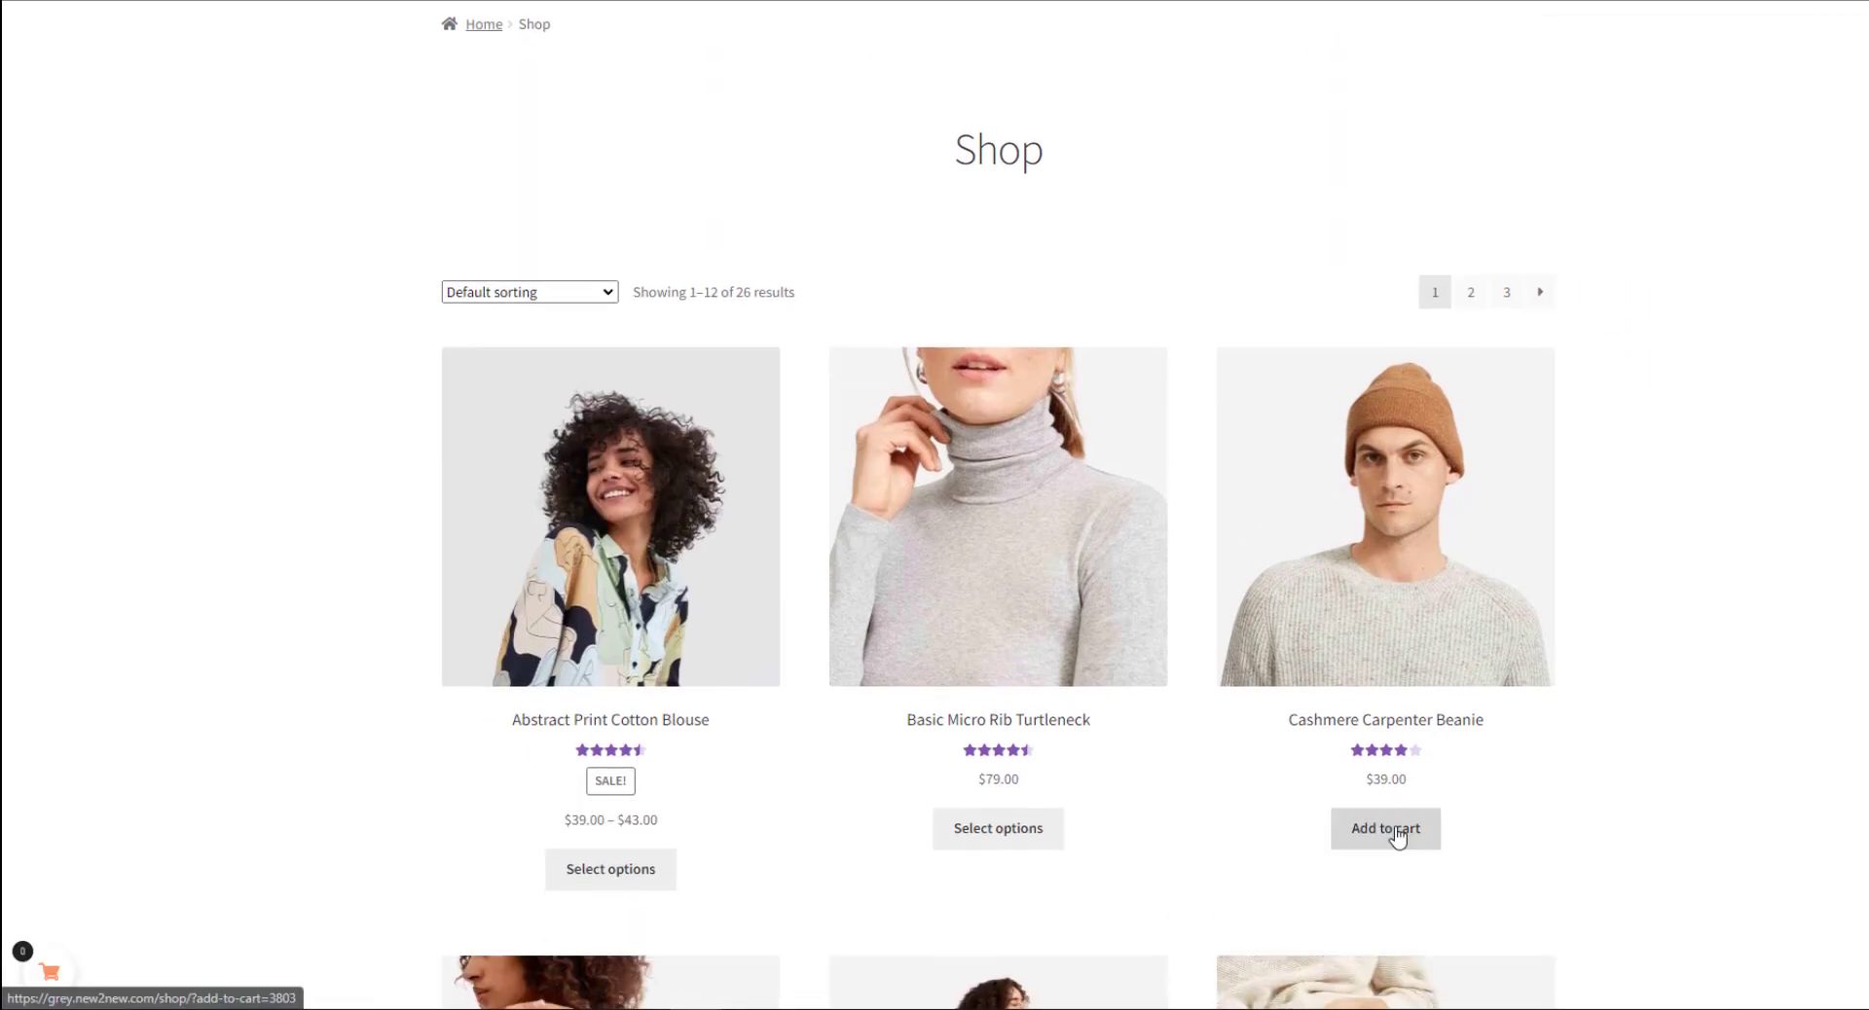
left_click(1397, 830)
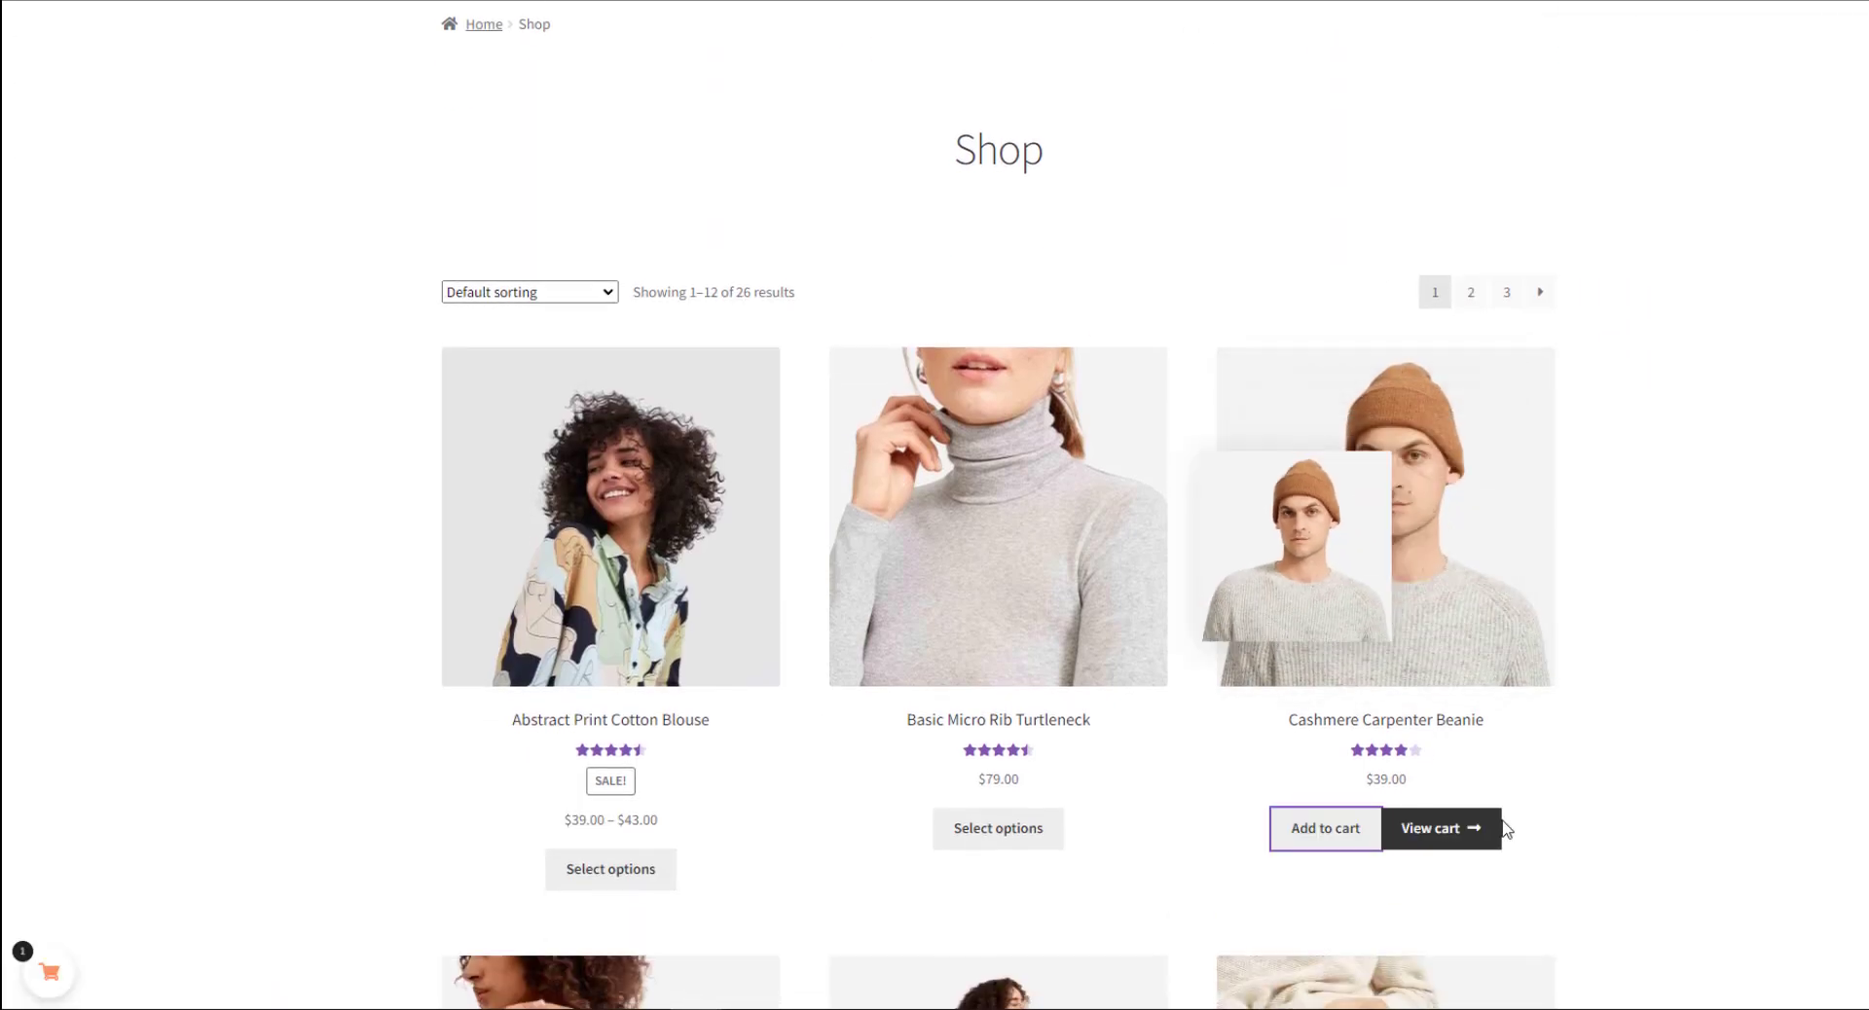
left_click(49, 971)
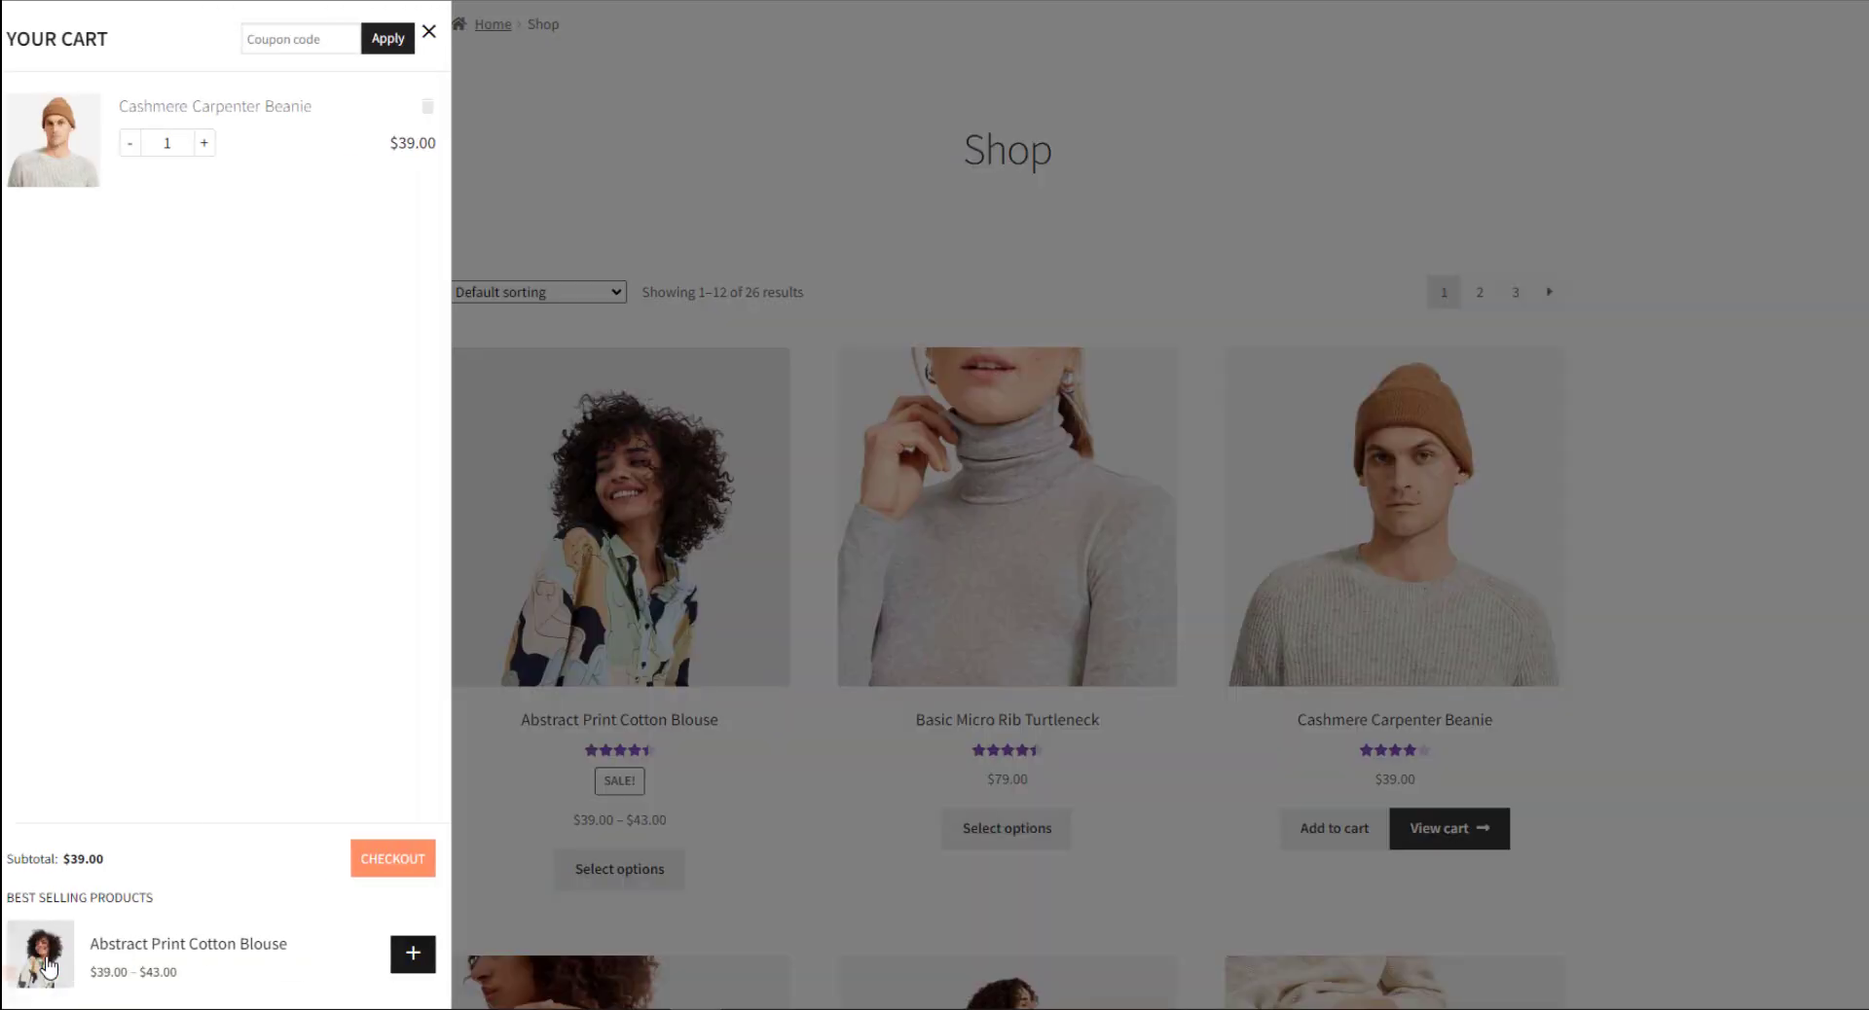
left_click(311, 39)
type("ary5fk")
left_click(398, 39)
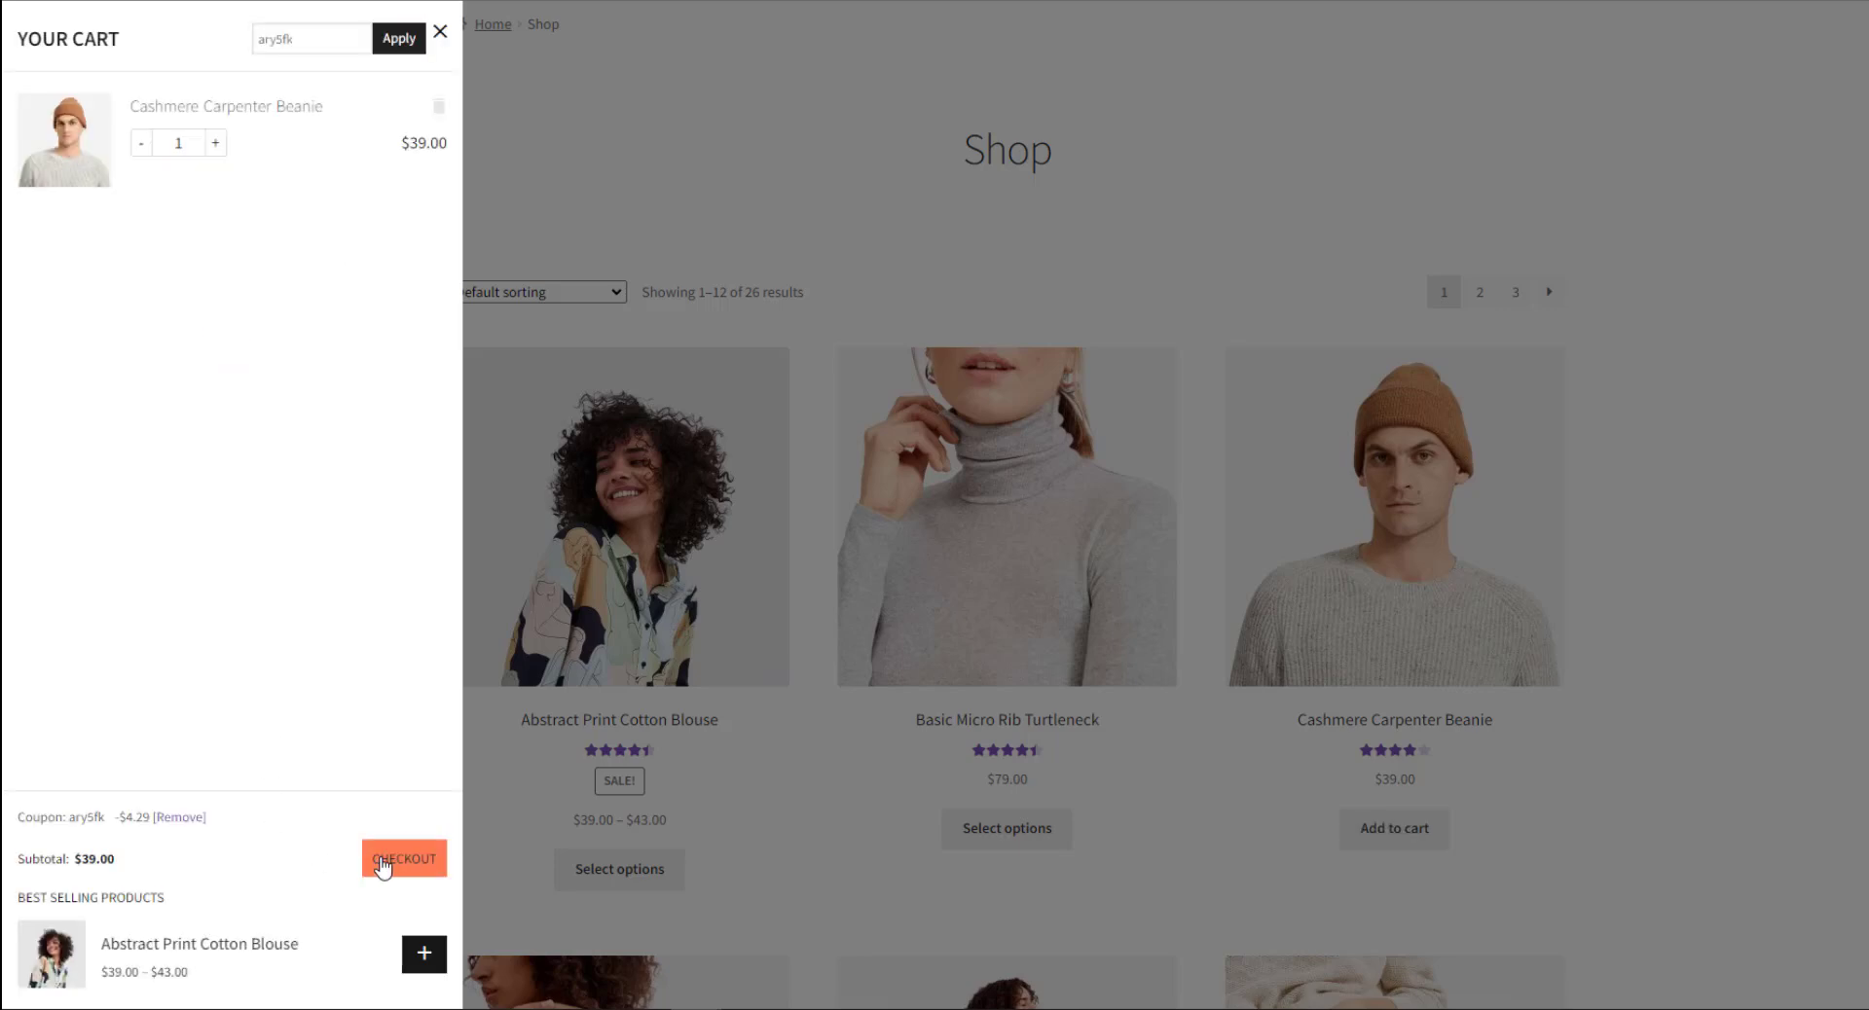
left_click(216, 143)
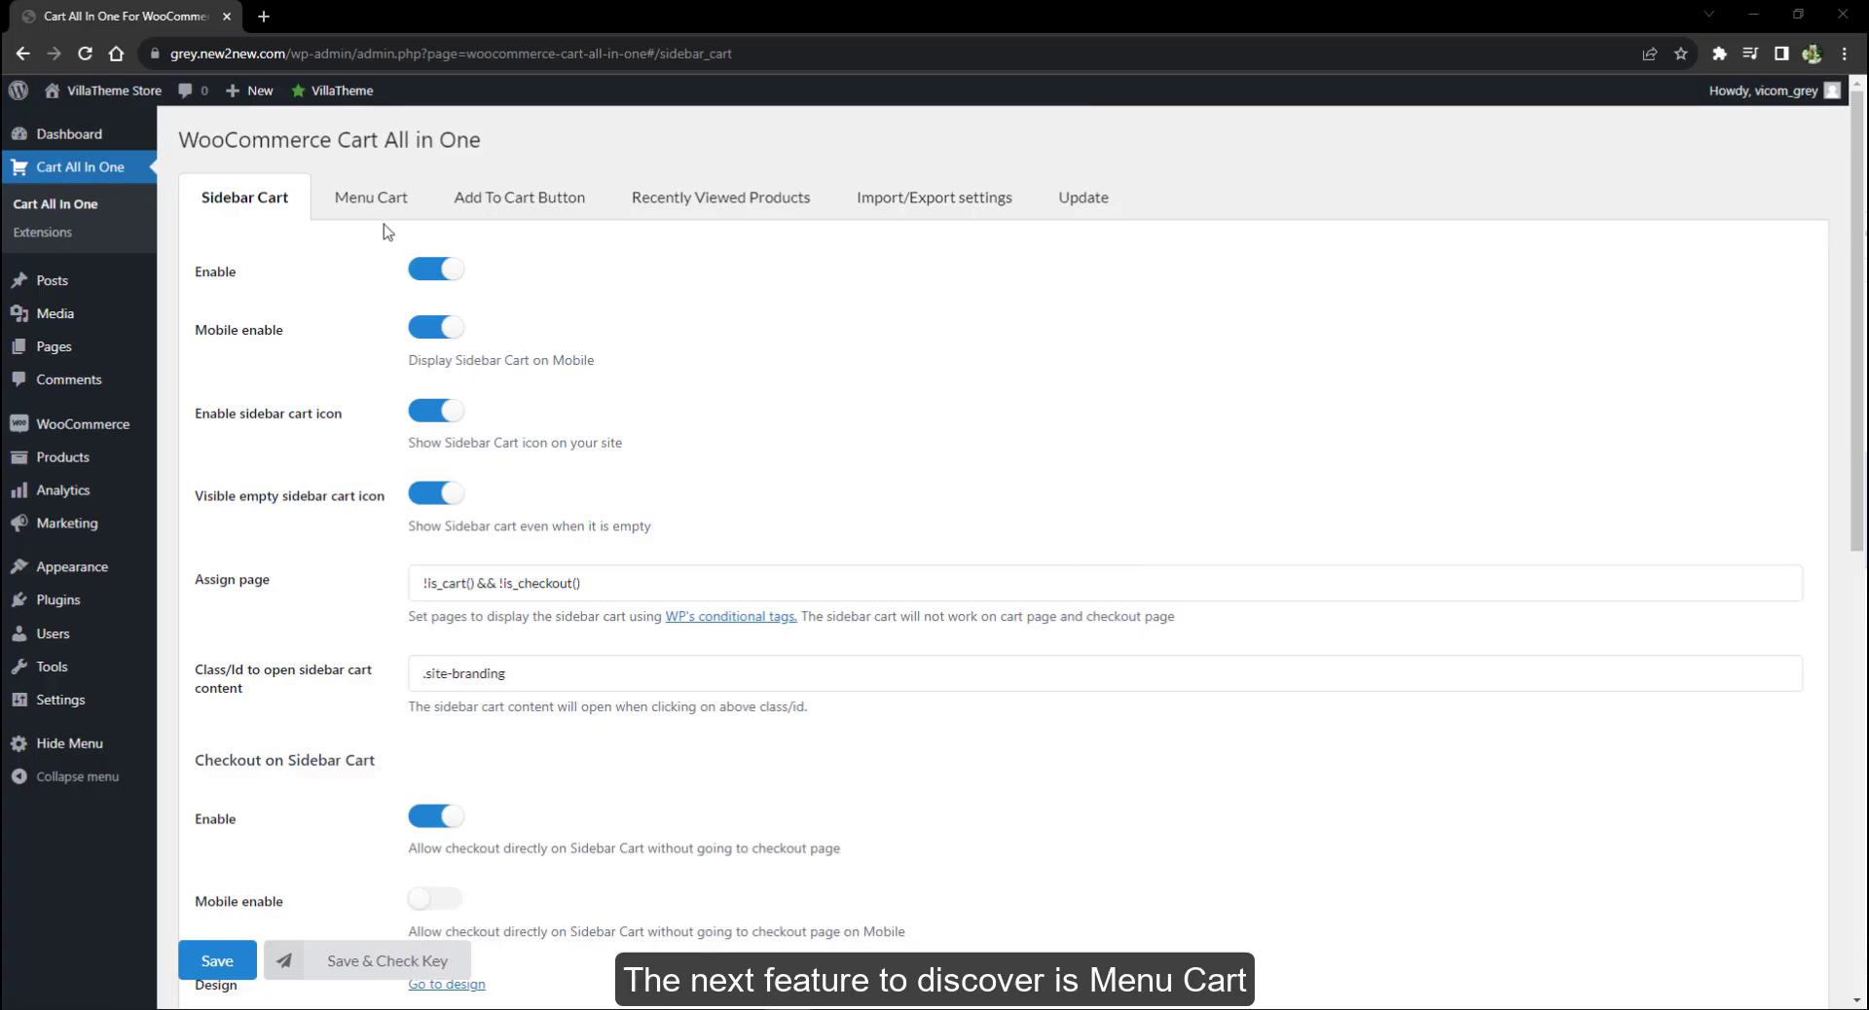
Step: In Menu Cart settings, assign the cart to Main menu and check the text and price options
left_click(377, 202)
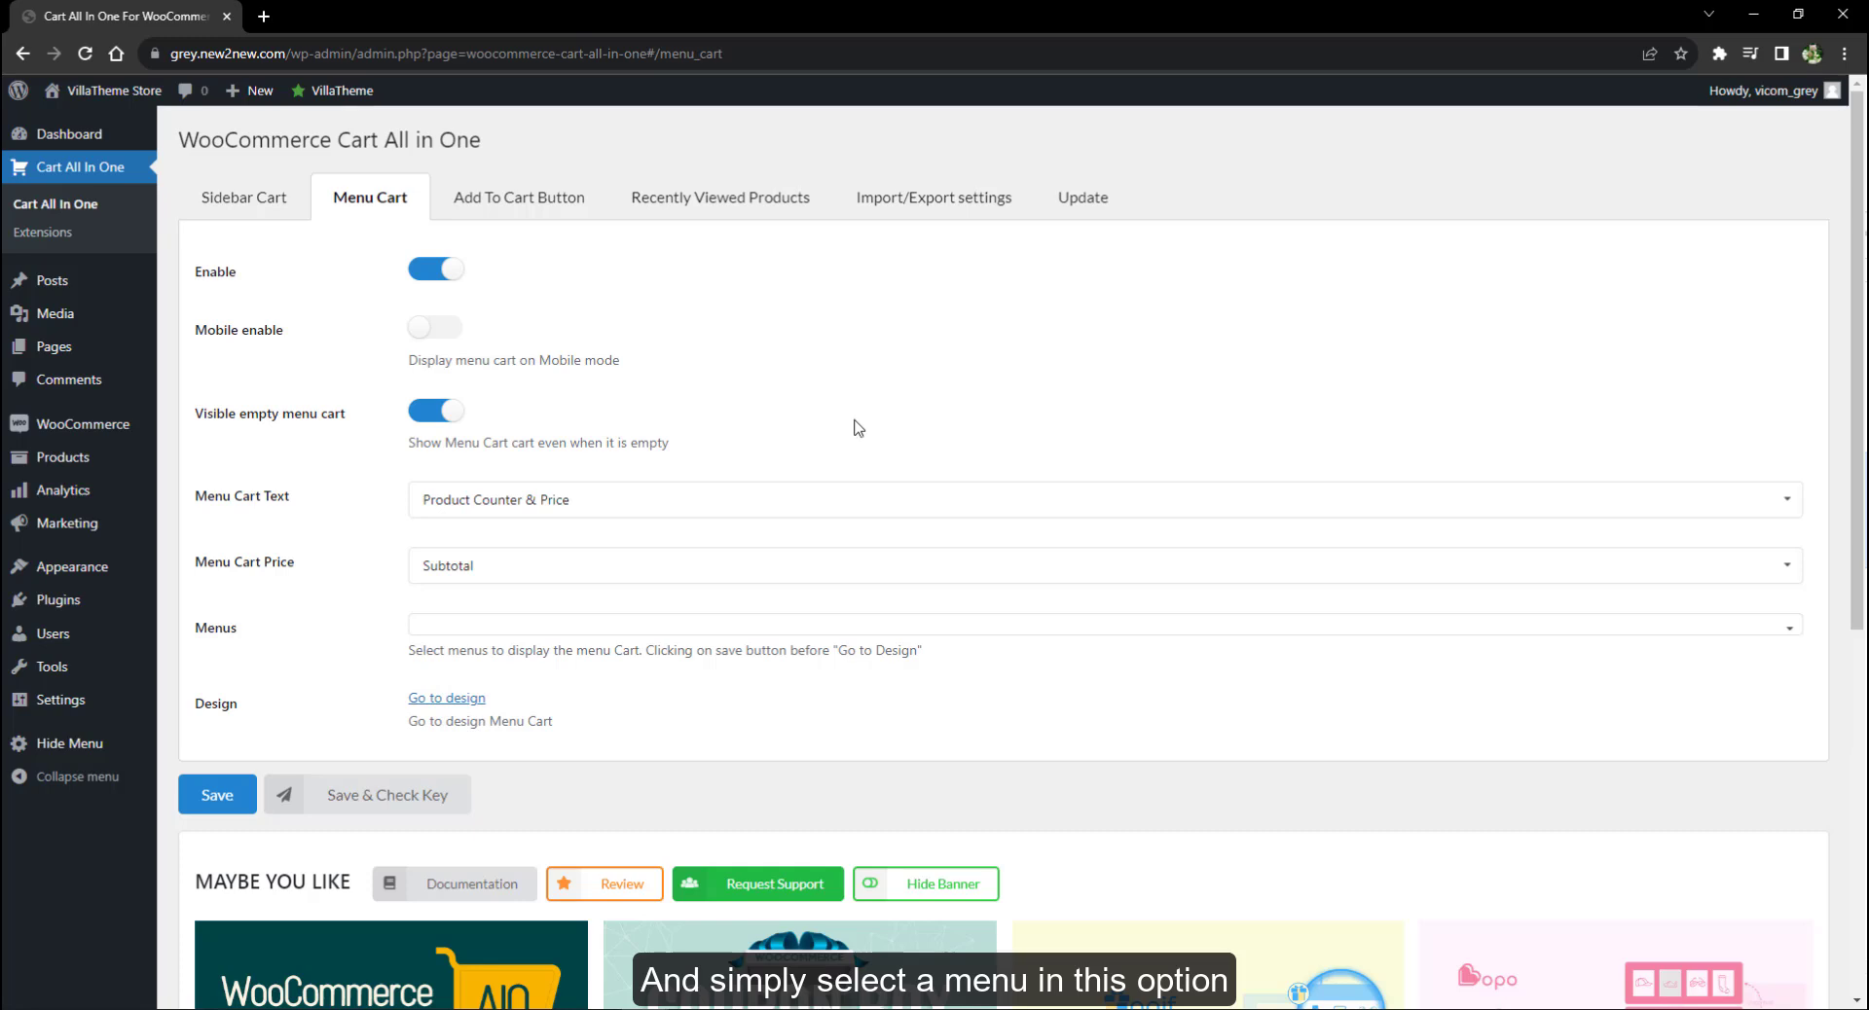
left_click(873, 624)
left_click(458, 768)
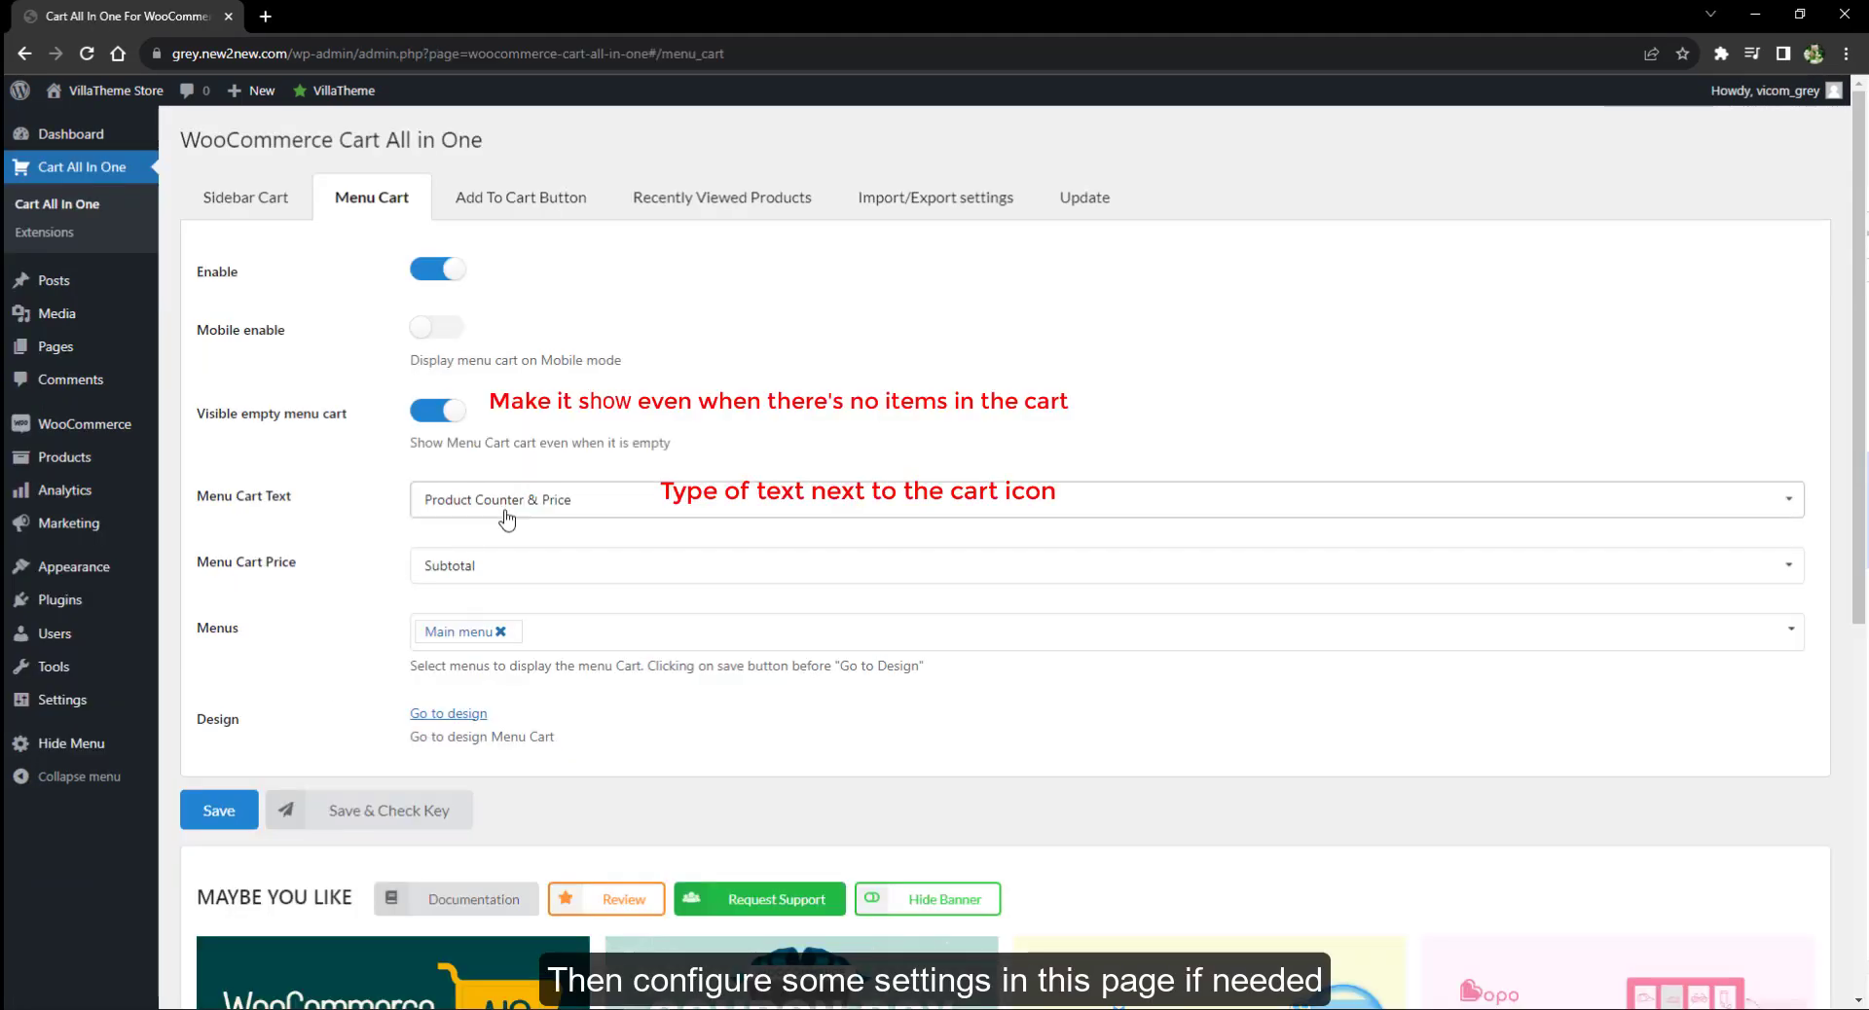
left_click(507, 501)
left_click(508, 506)
left_click(479, 562)
Step: Set the menu cart price to Total and add the Cashmere Carpenter Beanie to the cart
left_click(448, 603)
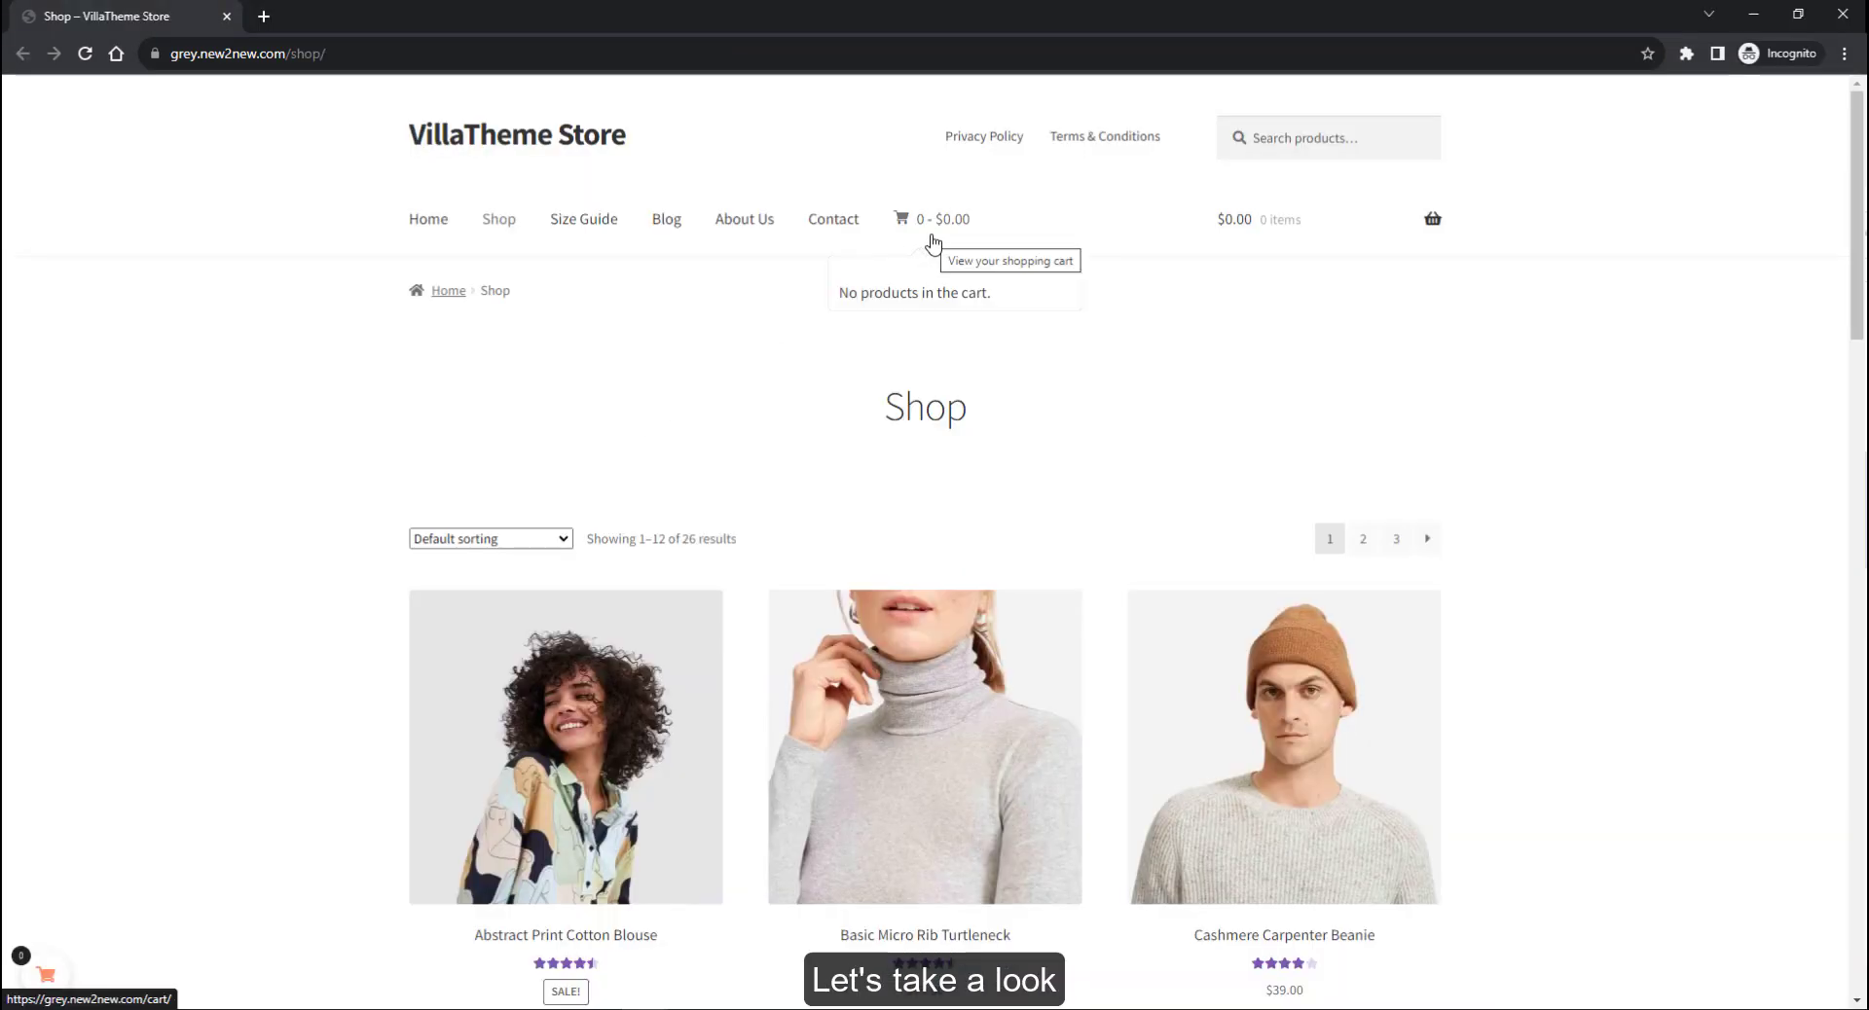
scroll(1268, 536, "down", 3)
scroll(1268, 535, "down", 1)
left_click(1272, 650)
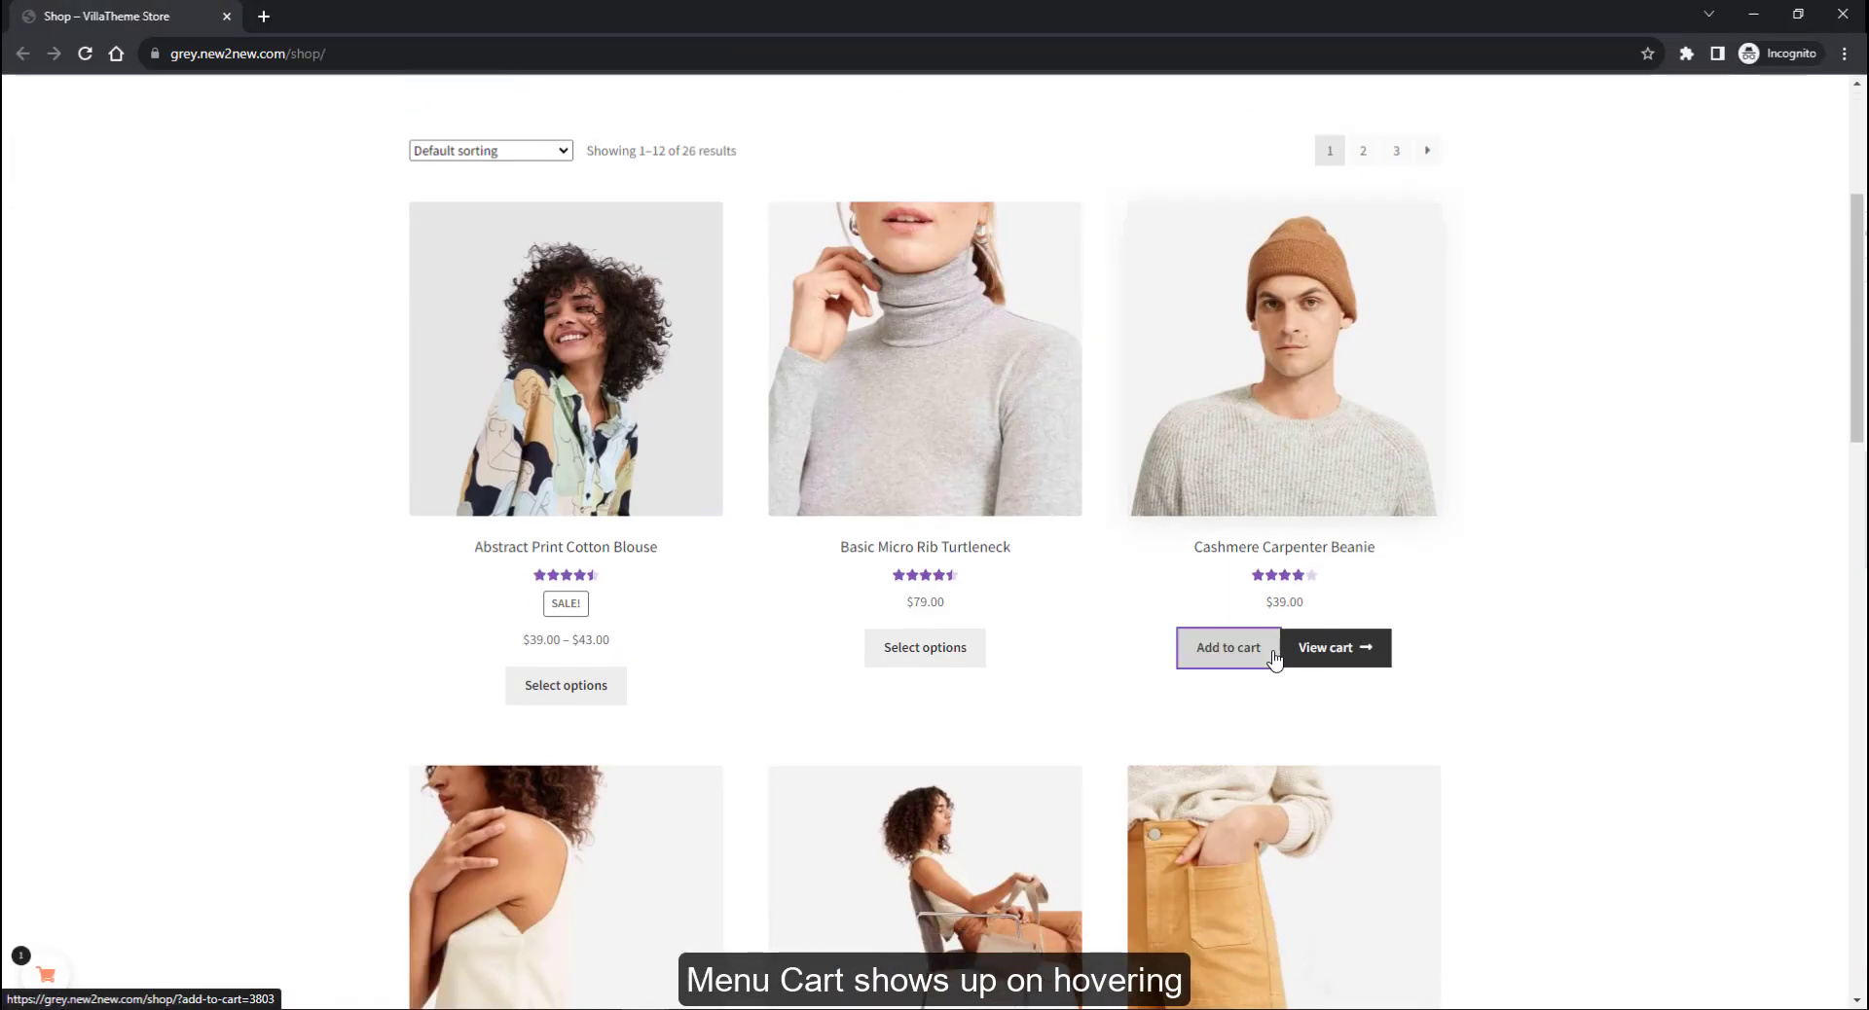
Step: Check the header mini-cart showing 1 - $39.00, then open the Menu Cart design customizer
scroll(1272, 659, "up", 4)
mouse_move(949, 241)
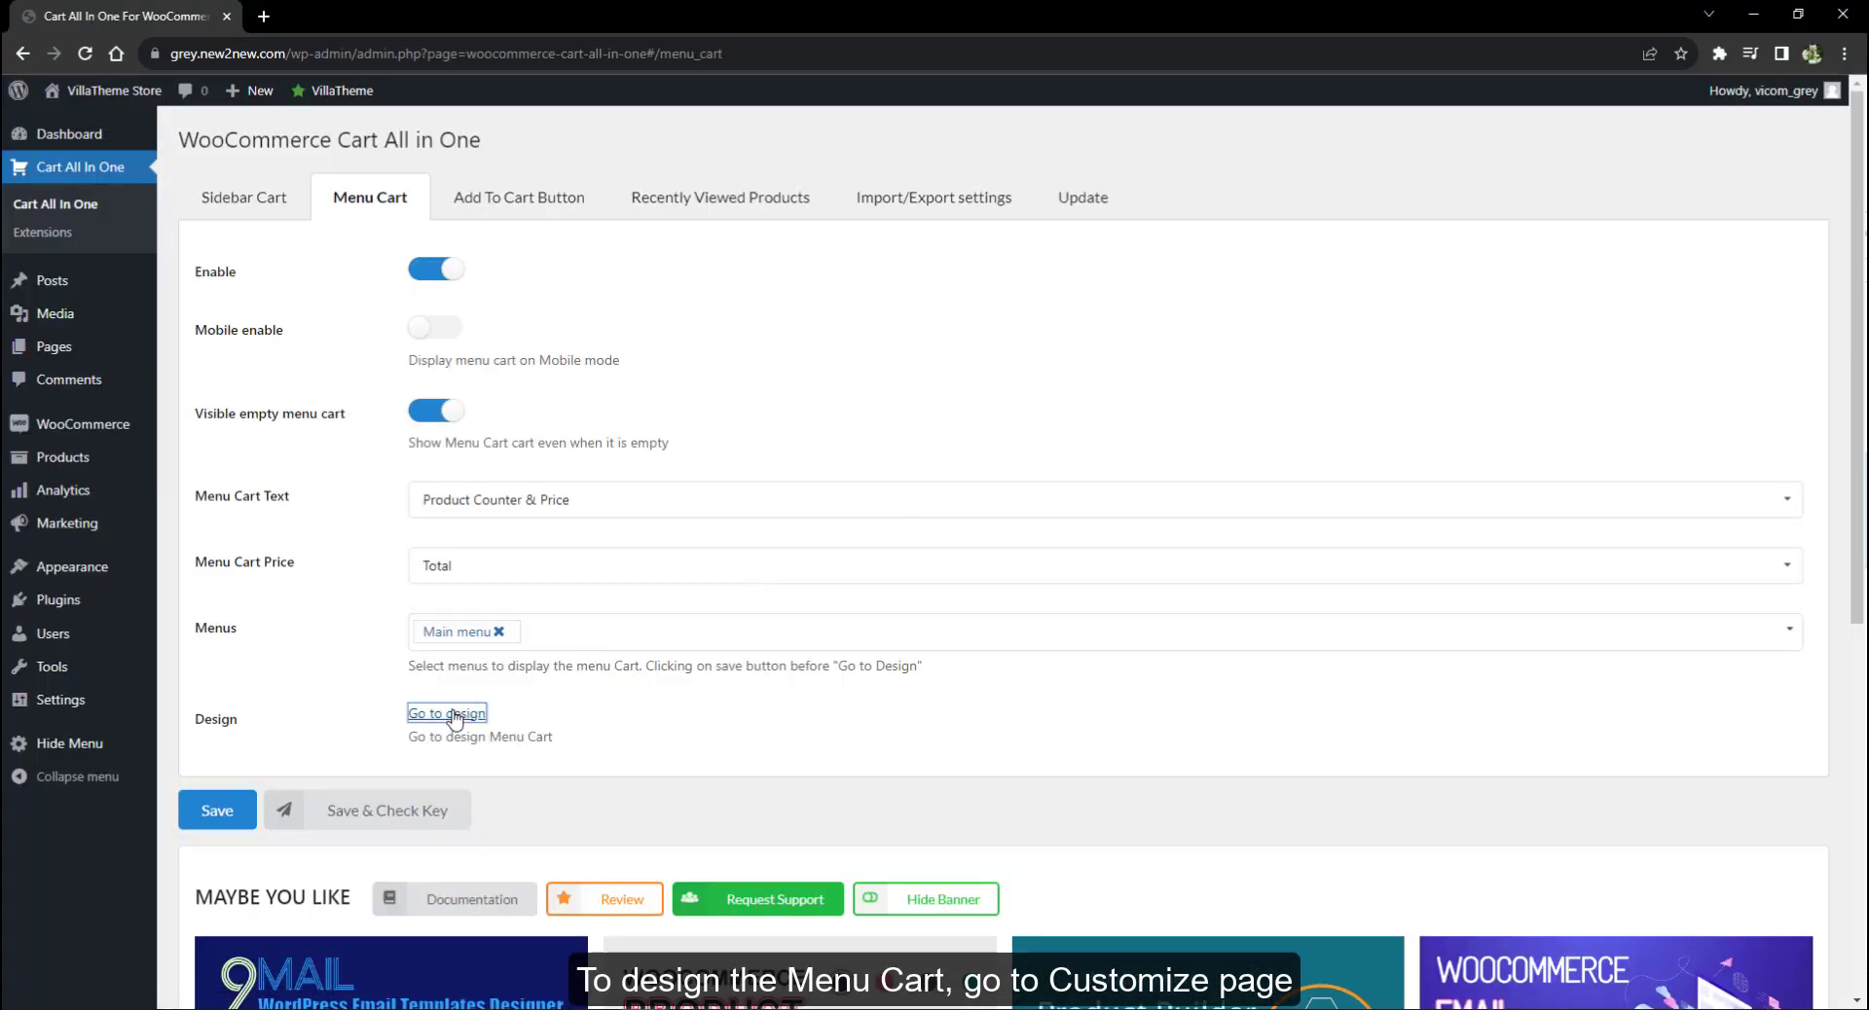
left_click(451, 714)
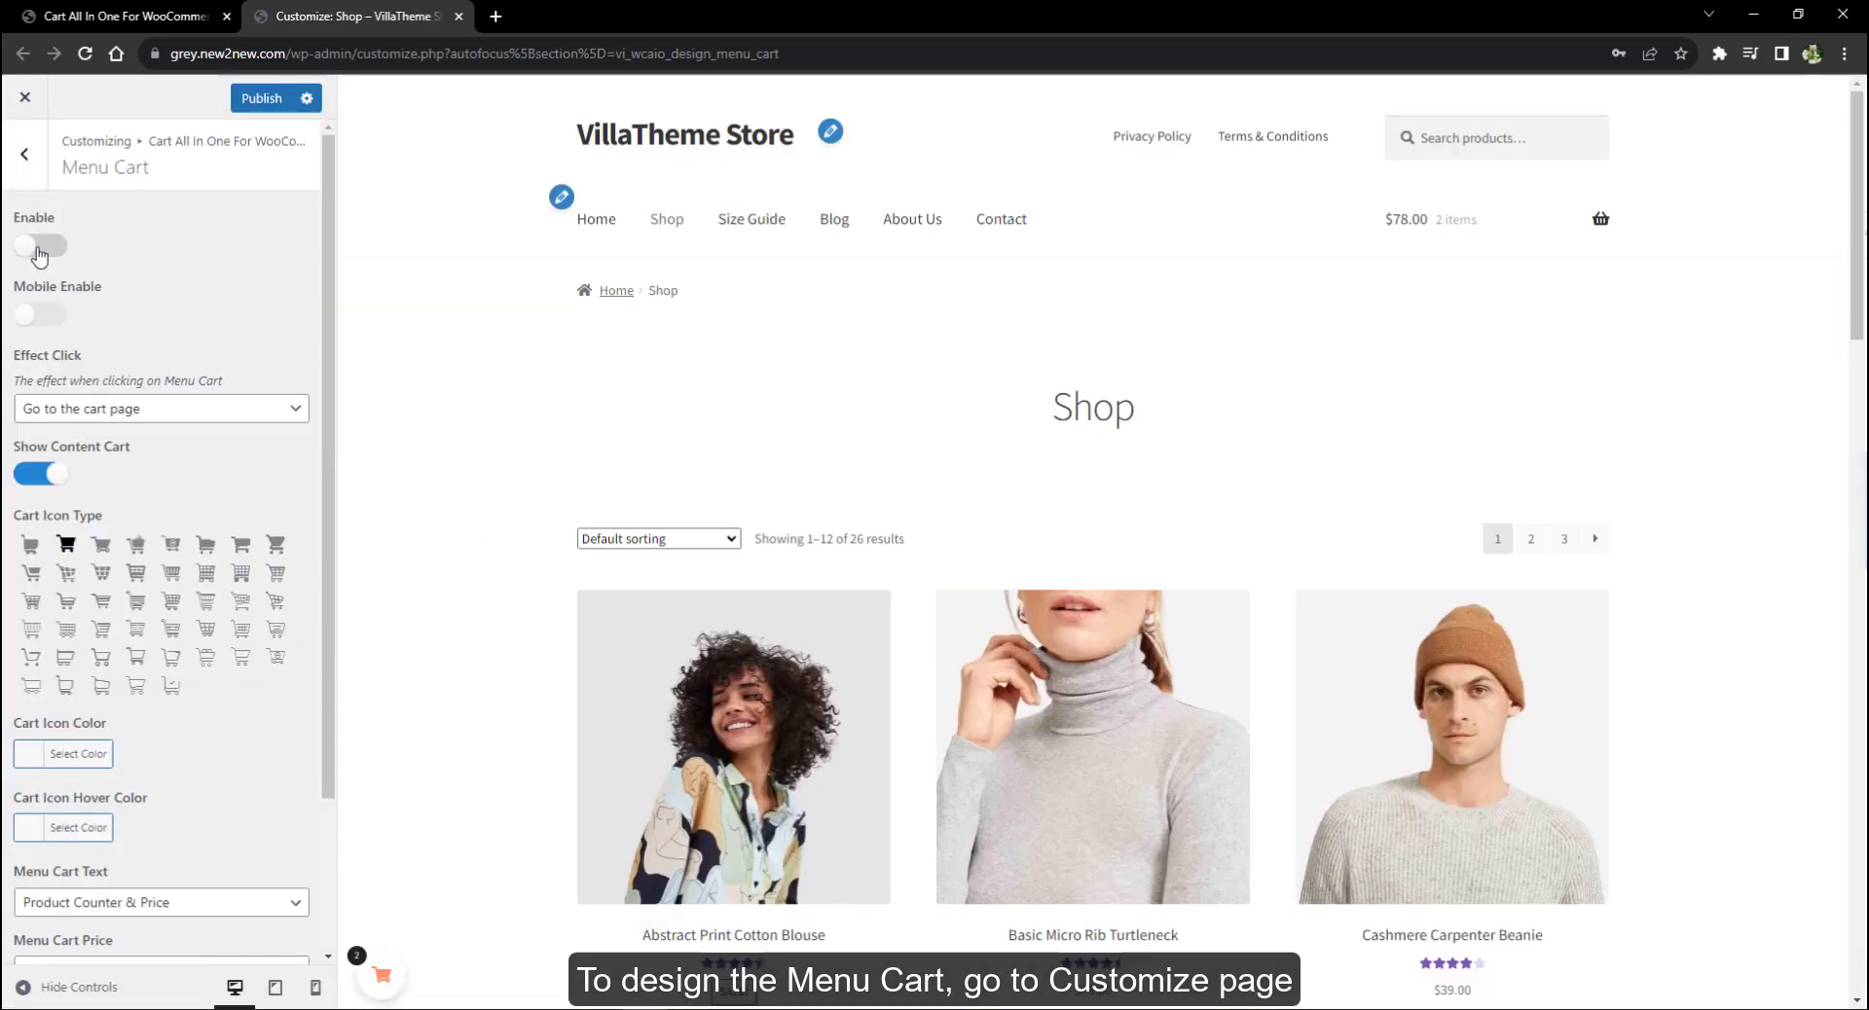
Step: Keep Go to the cart page as click effect, toggle Show Content Cart, pick the first icon style
left_click(57, 409)
left_click(57, 408)
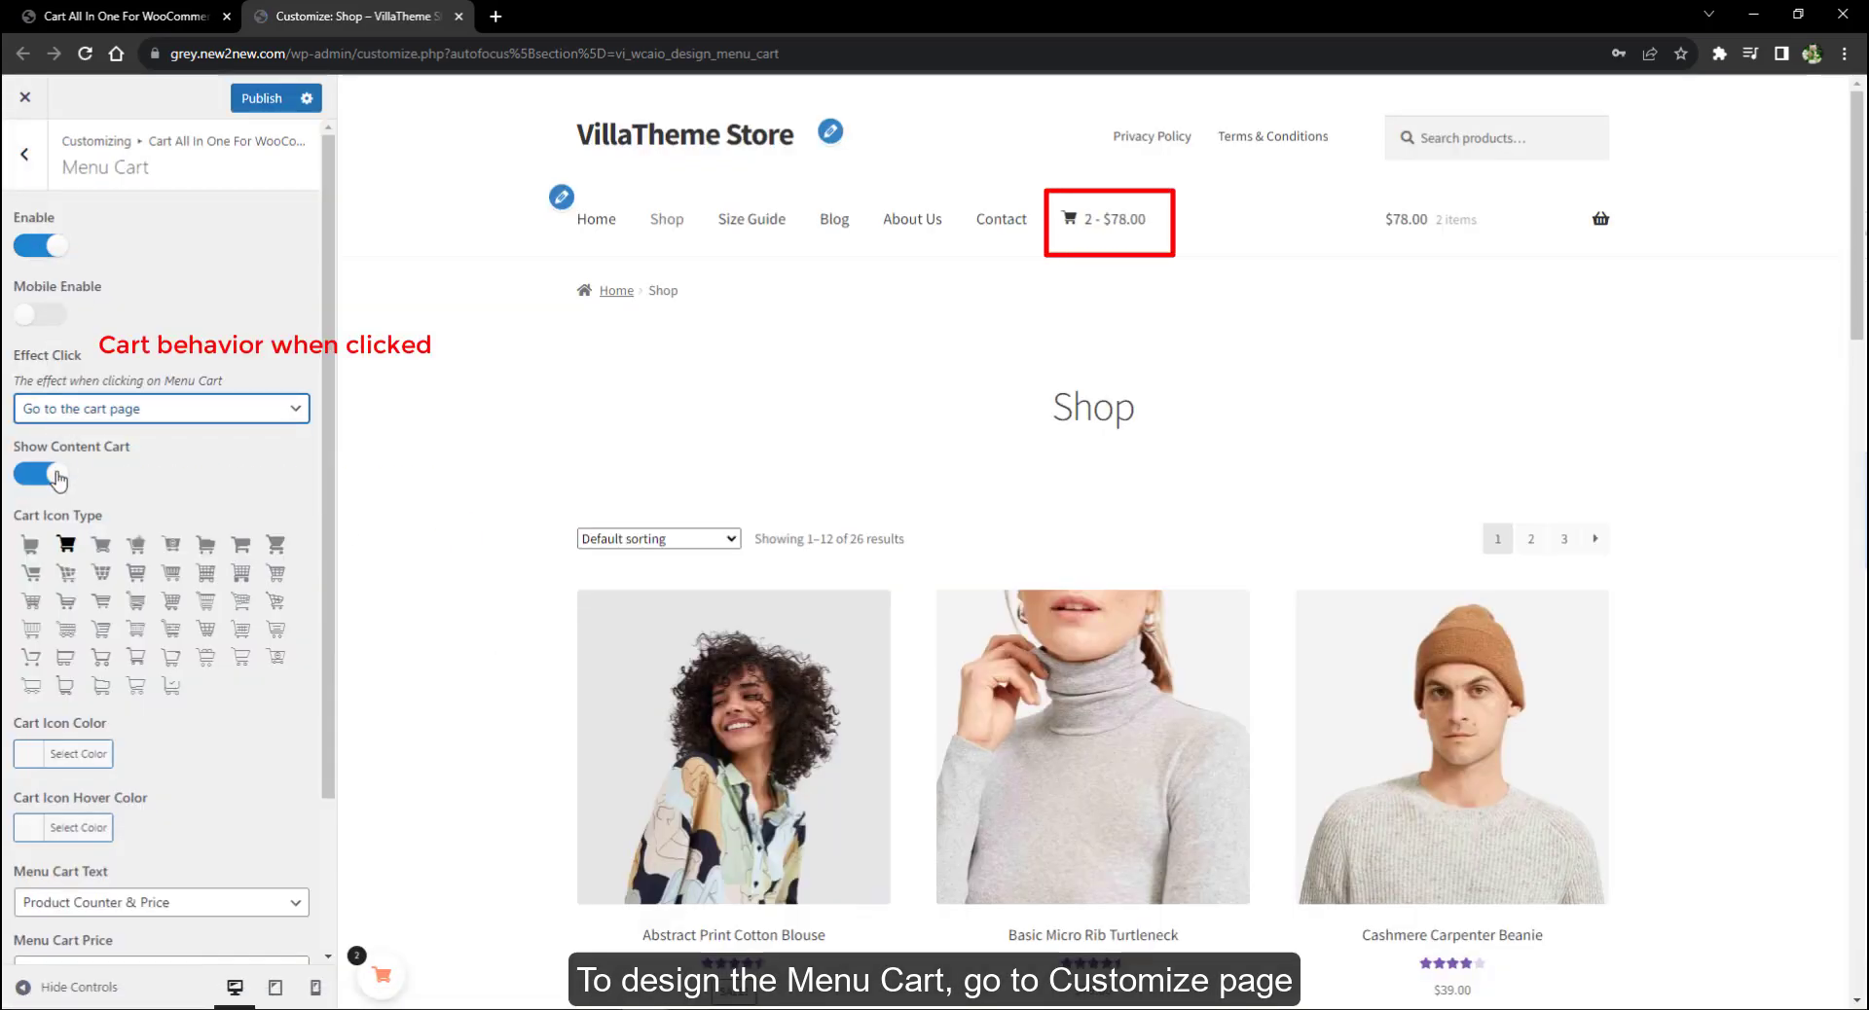
left_click(53, 476)
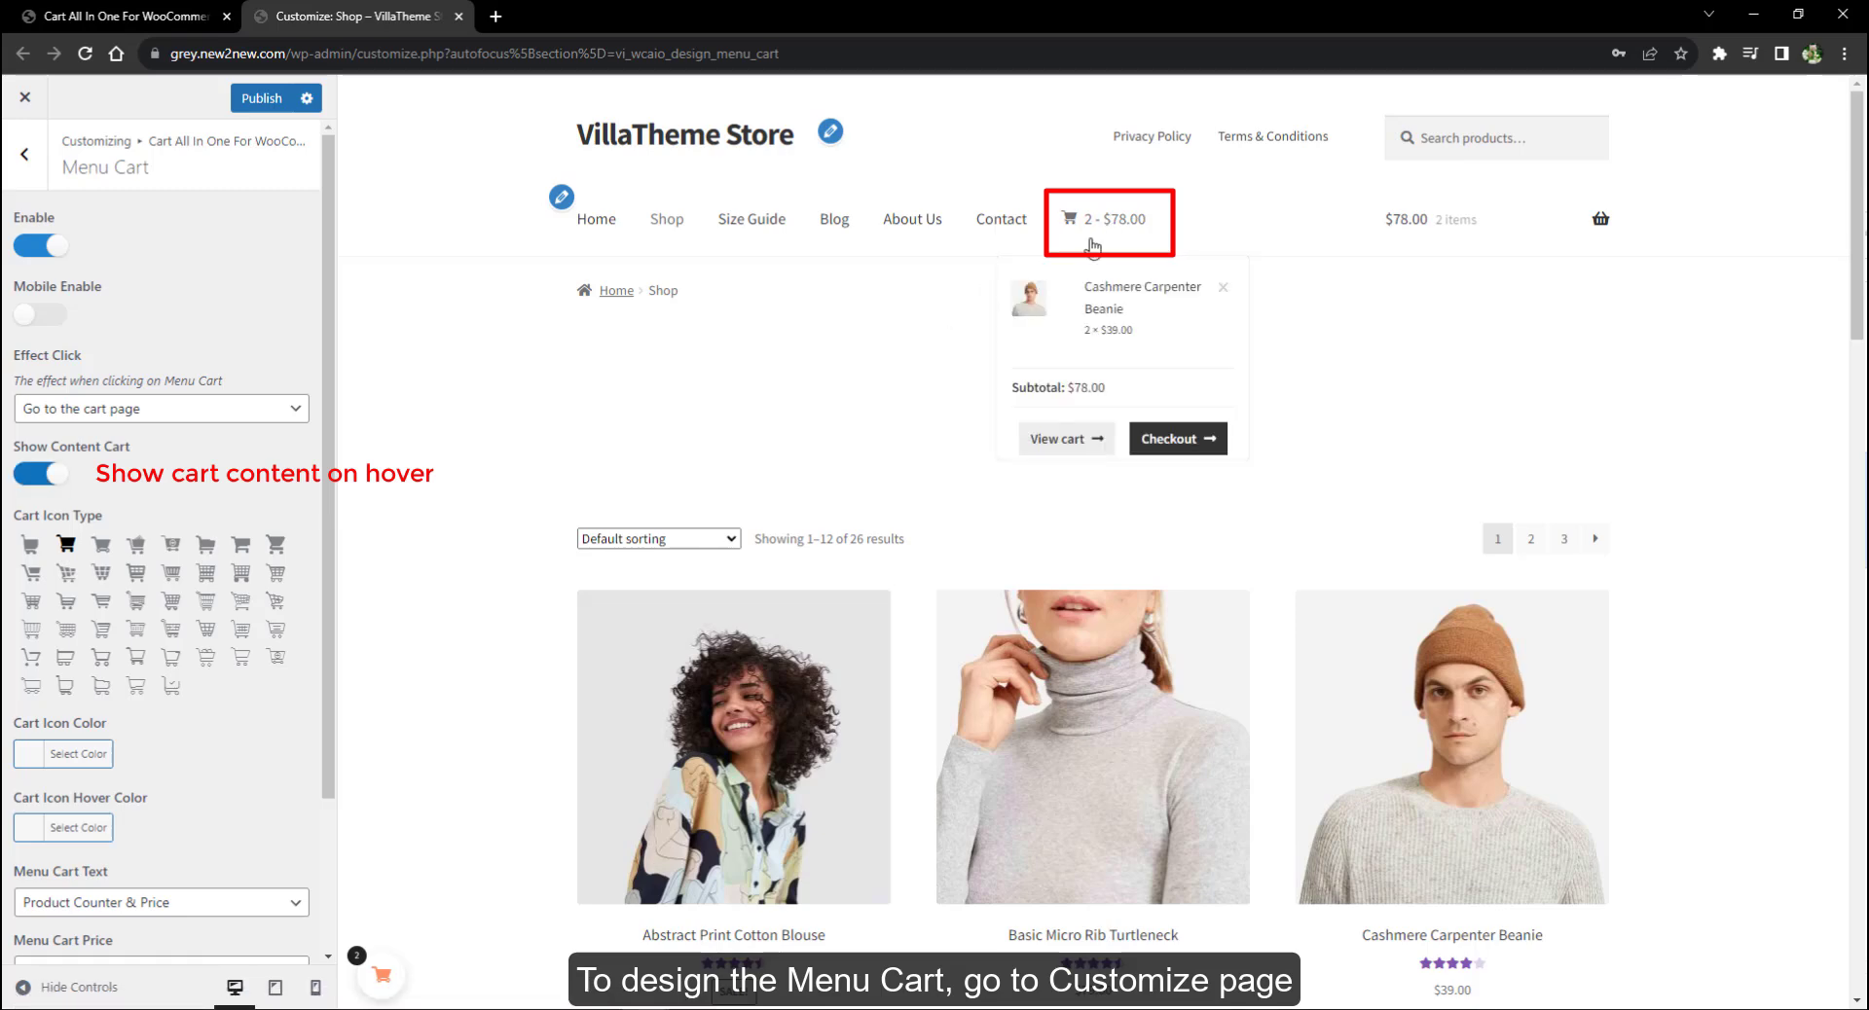
left_click(33, 549)
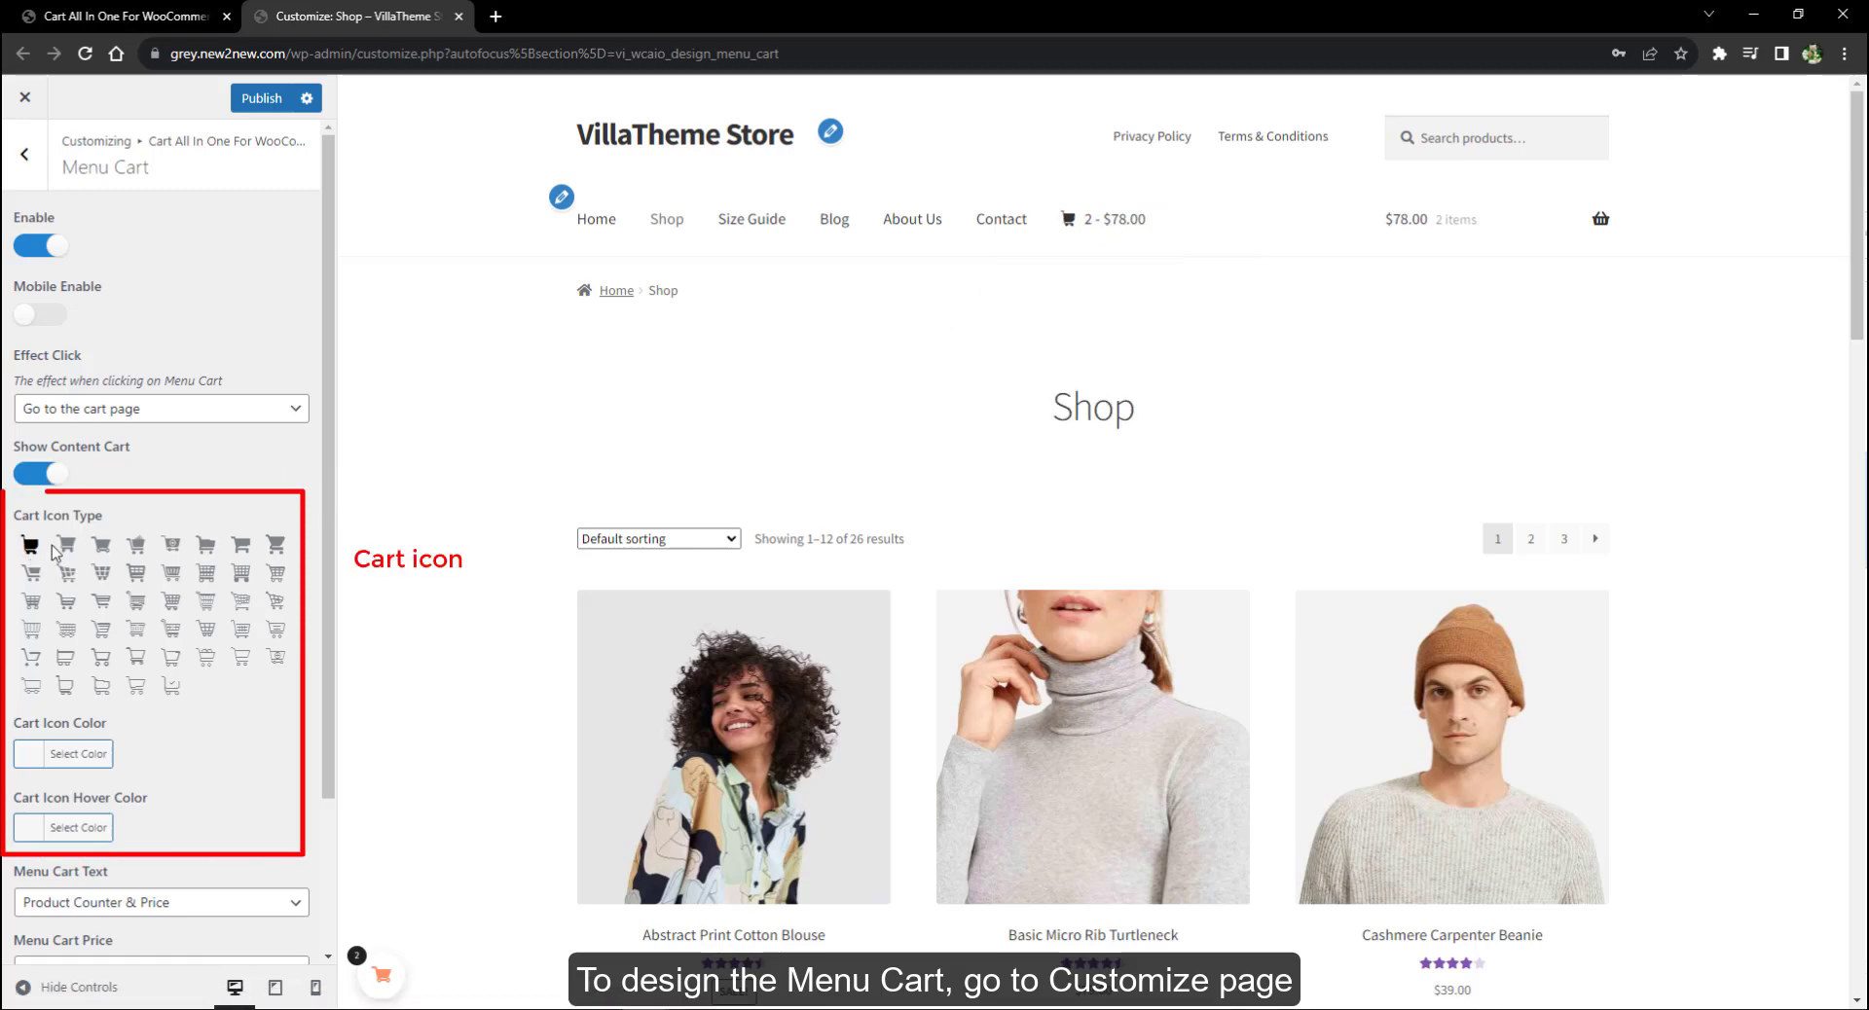
Step: Set Menu Cart Text to Product Counter & Price and leave the text colour unchanged
scroll(113, 580, "down", 2)
left_click(97, 709)
left_click(58, 739)
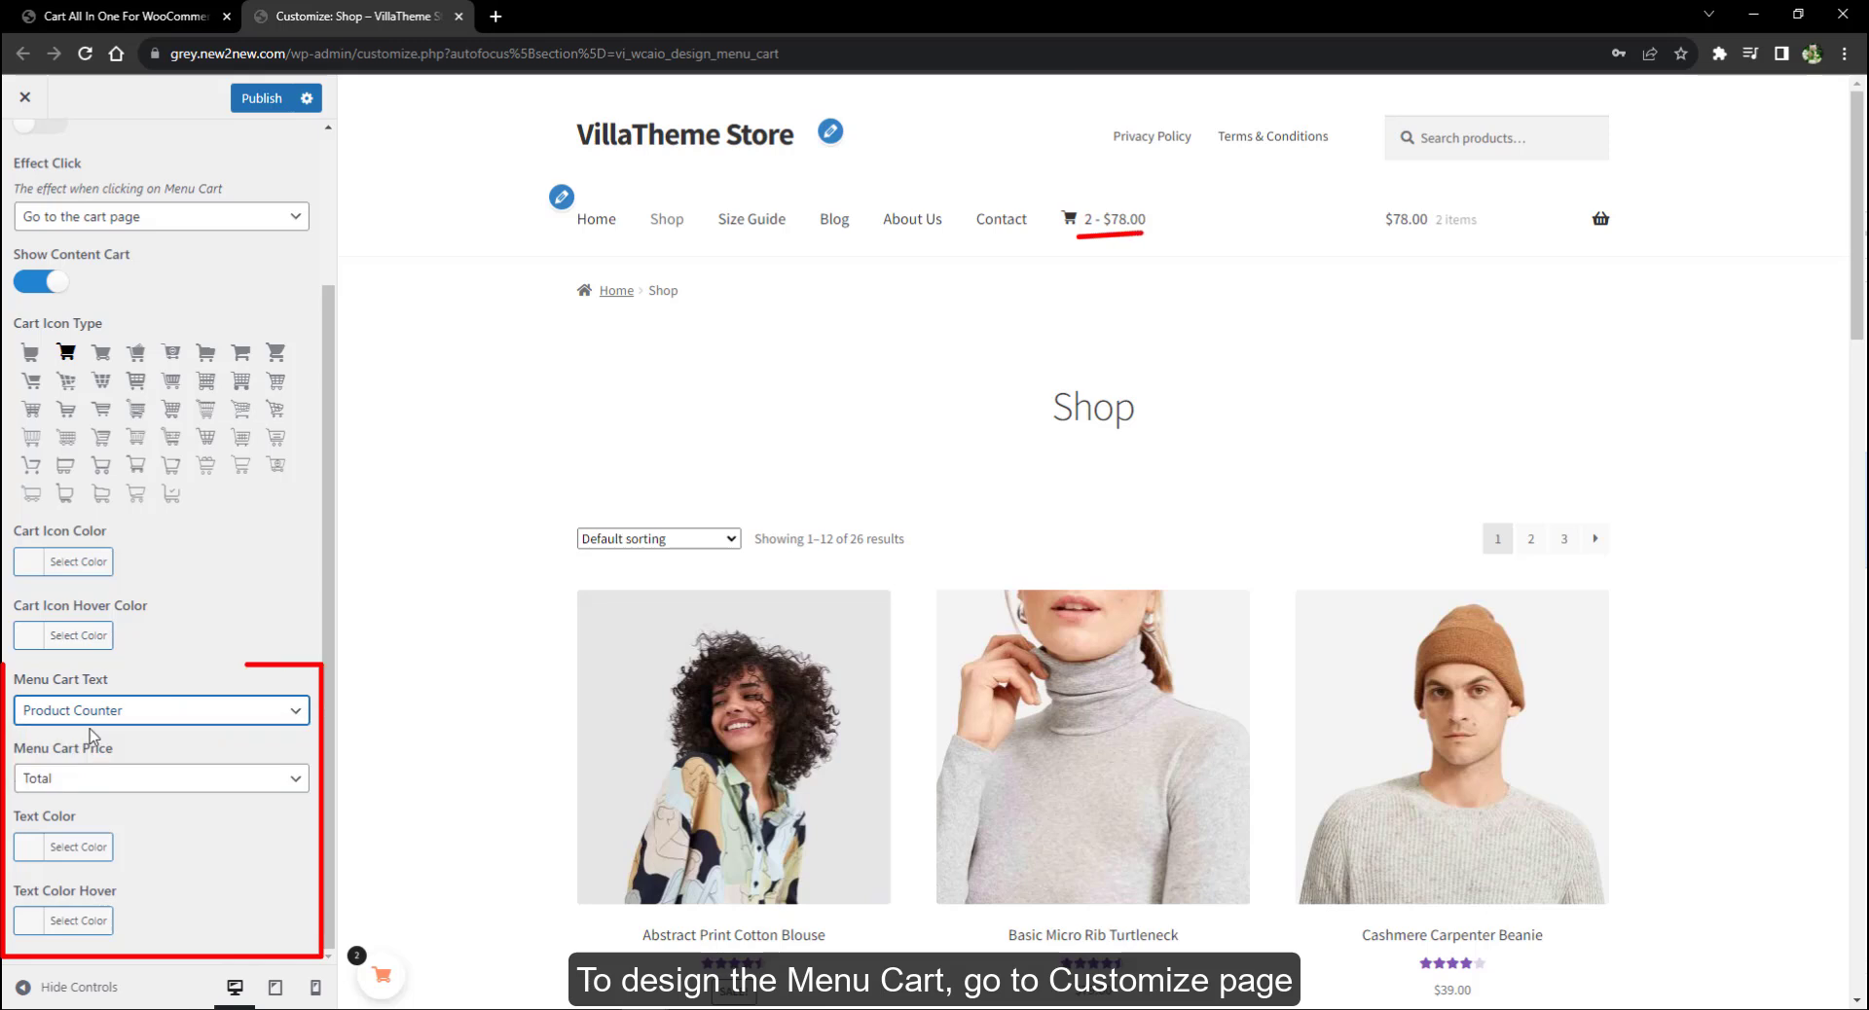
left_click(75, 713)
left_click(70, 769)
left_click(39, 850)
left_click(39, 847)
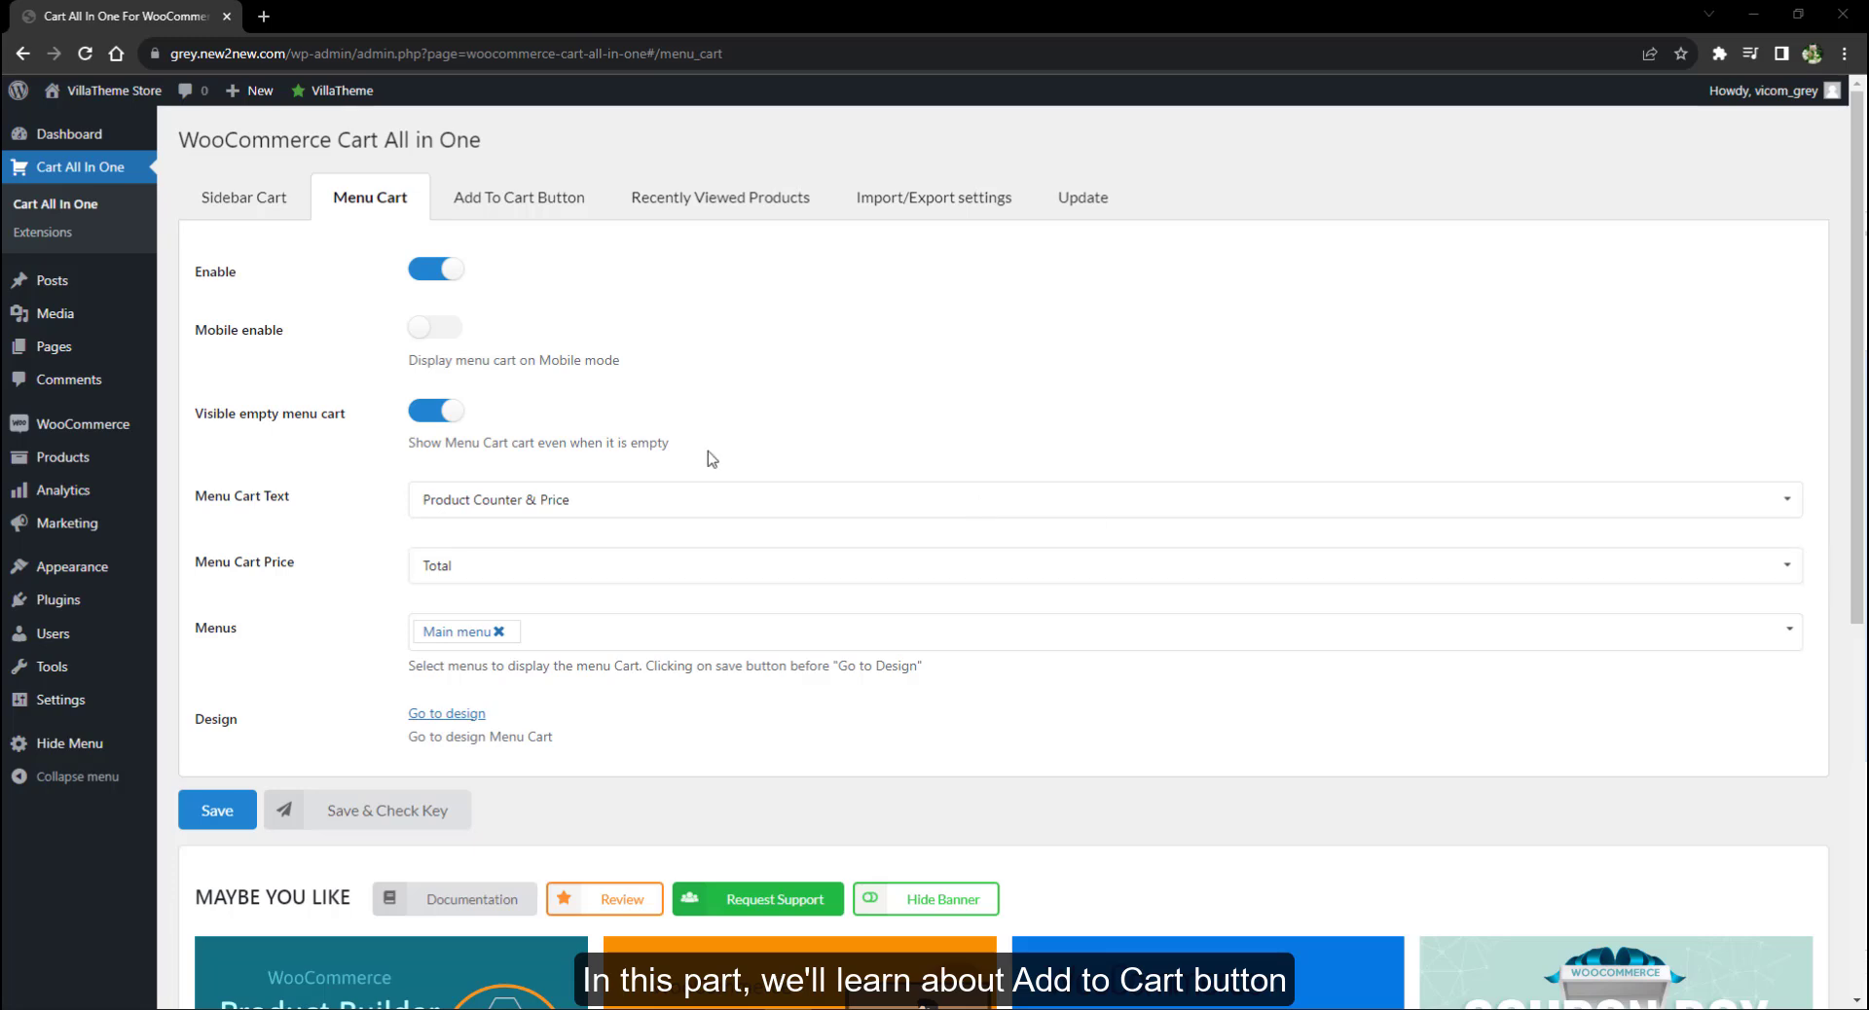
Step: On the Add To Cart Button tab, choose Jump & Shake as the hover effect type
left_click(531, 205)
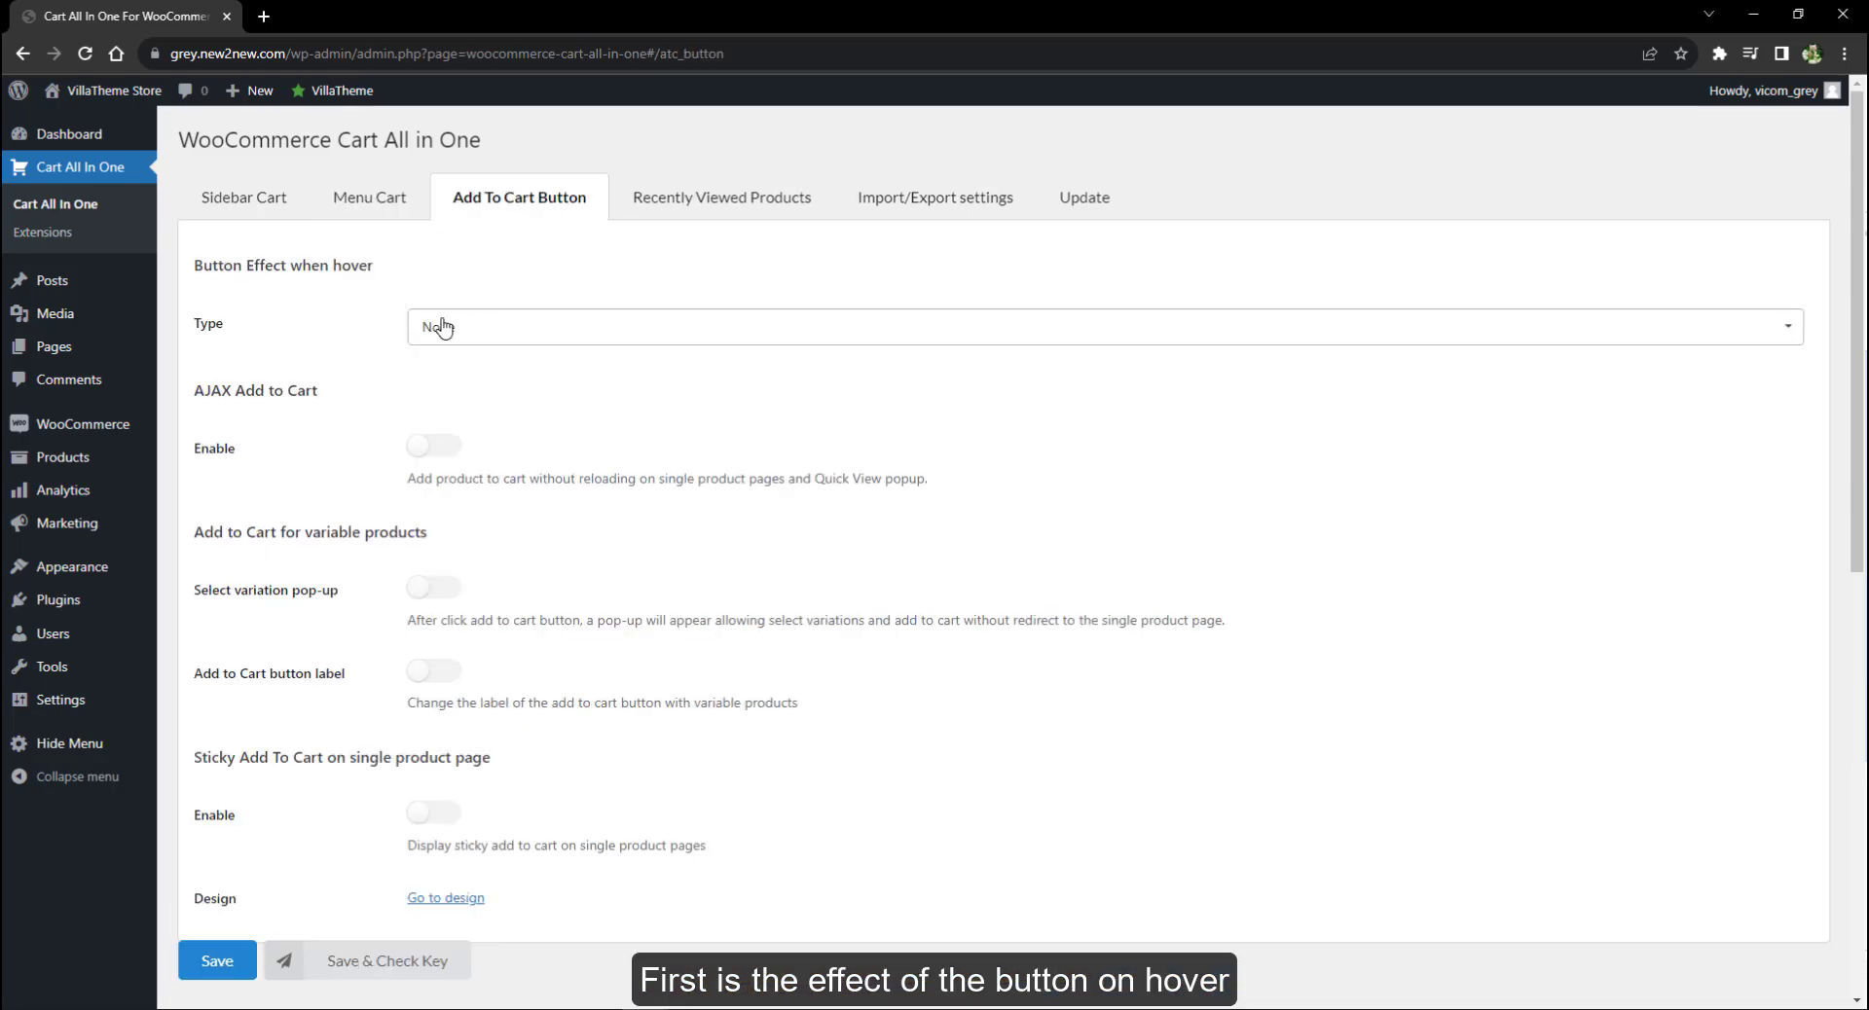
left_click(518, 331)
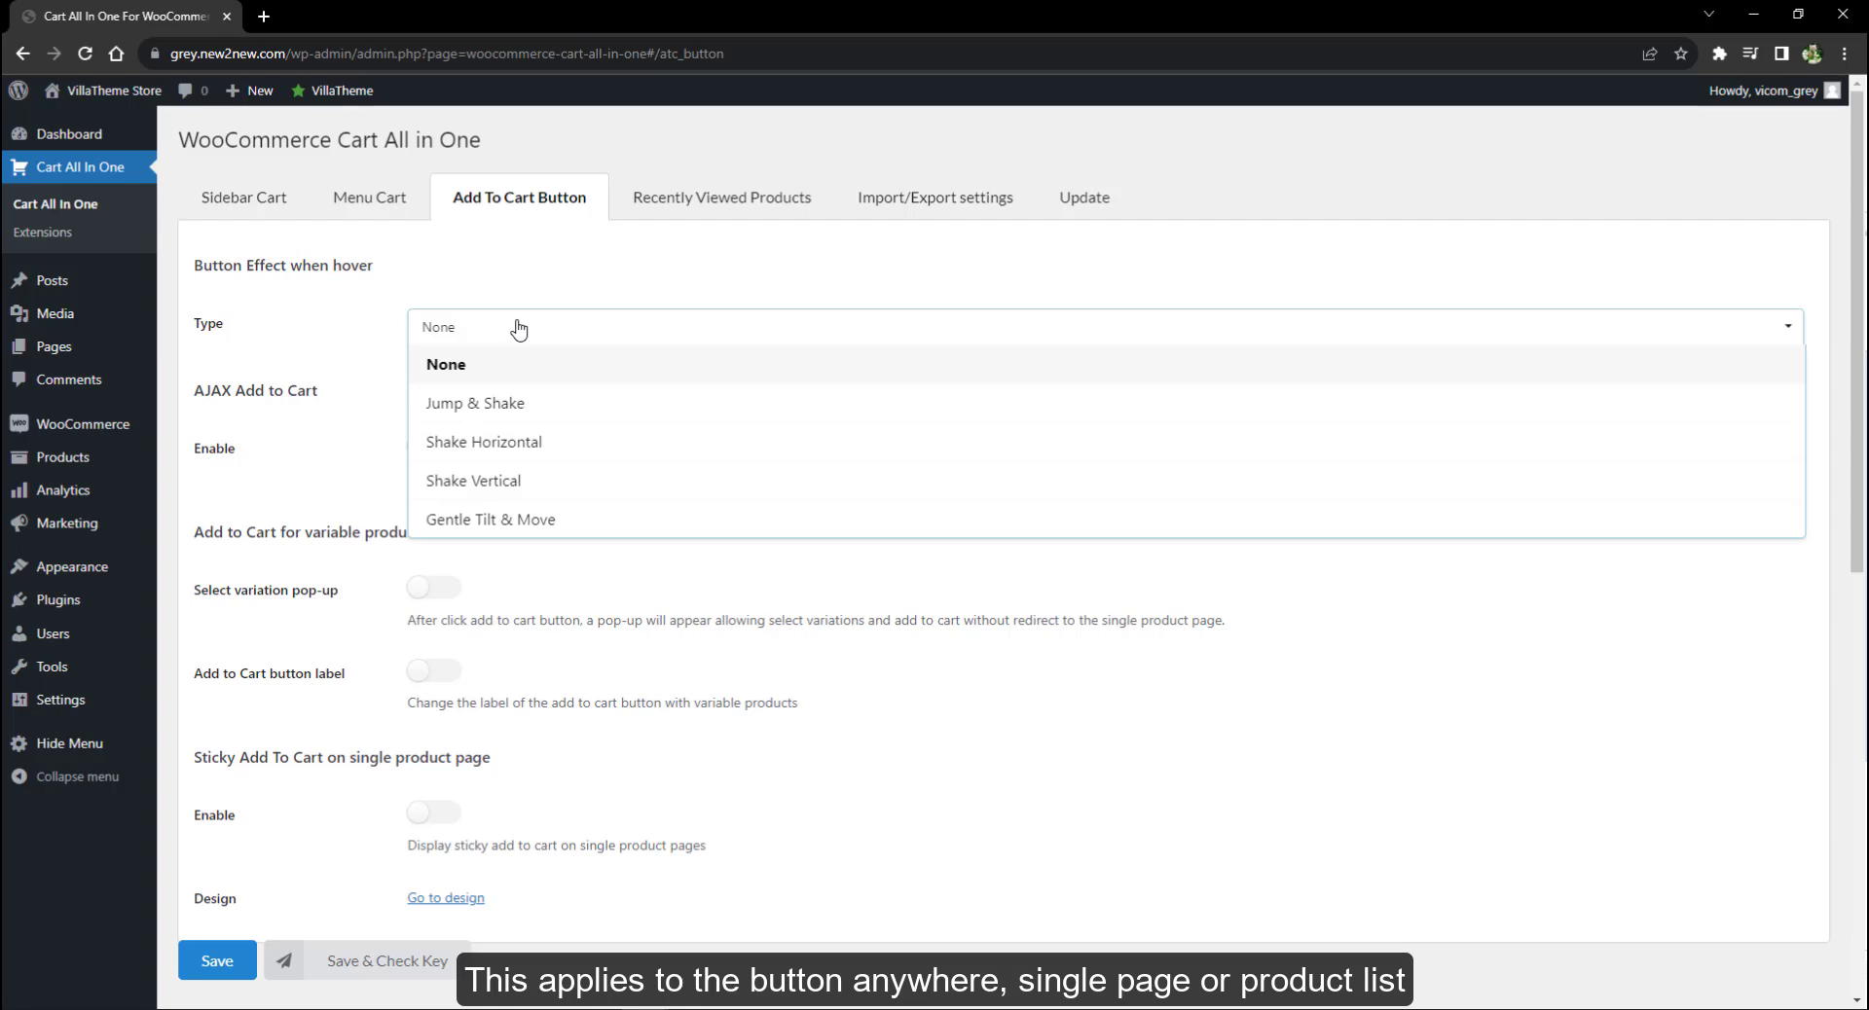
left_click(522, 405)
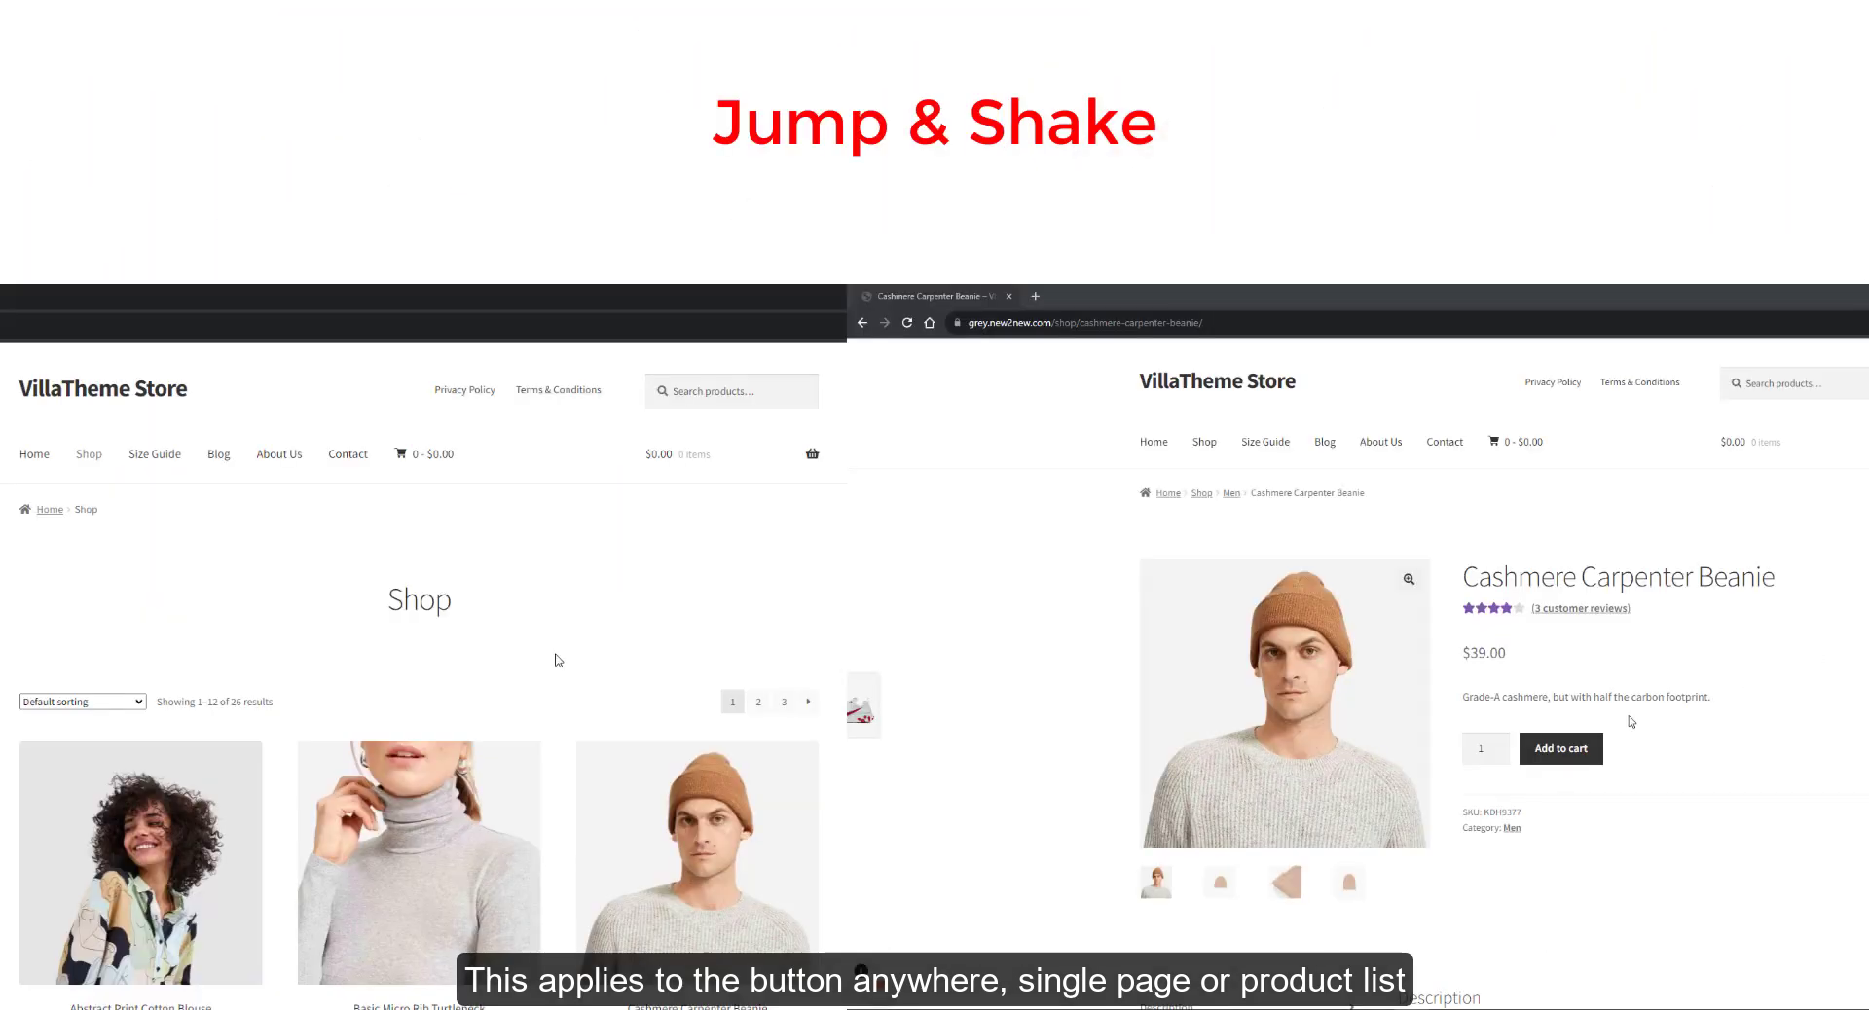
scroll(560, 647, "down", 3)
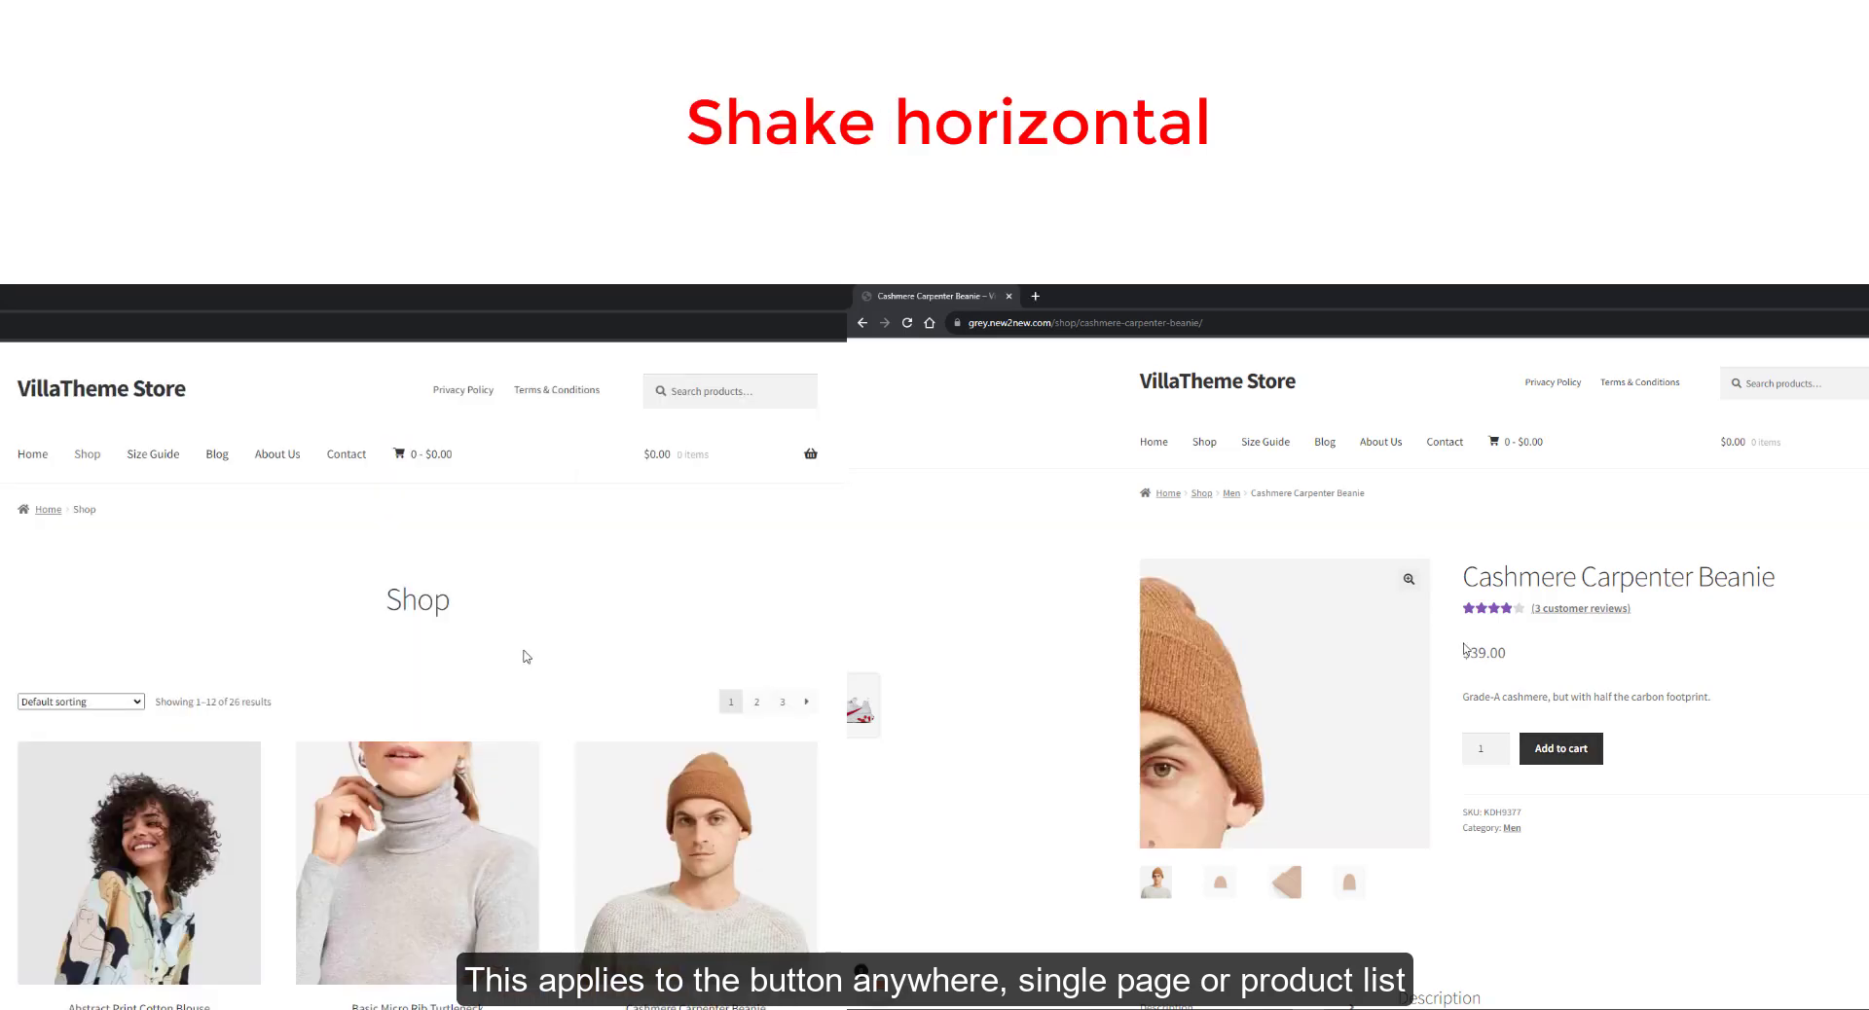
scroll(521, 655, "down", 3)
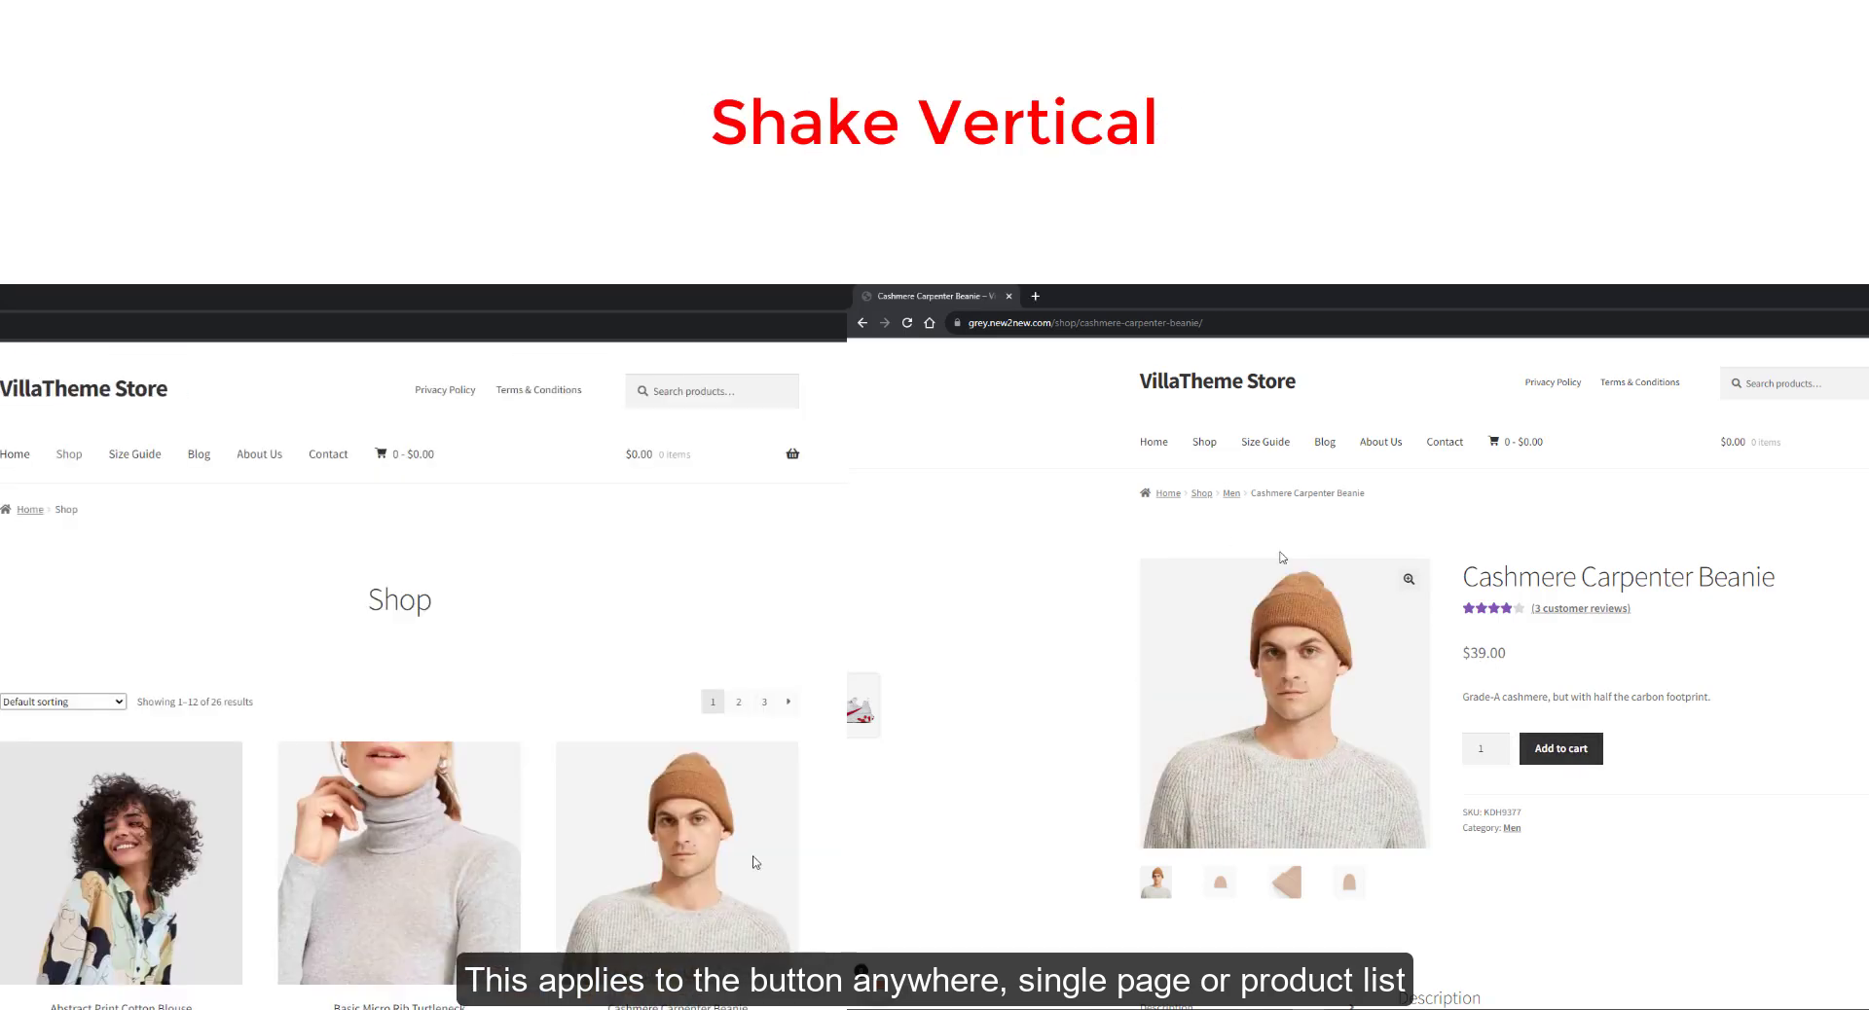
scroll(778, 845, "down", 4)
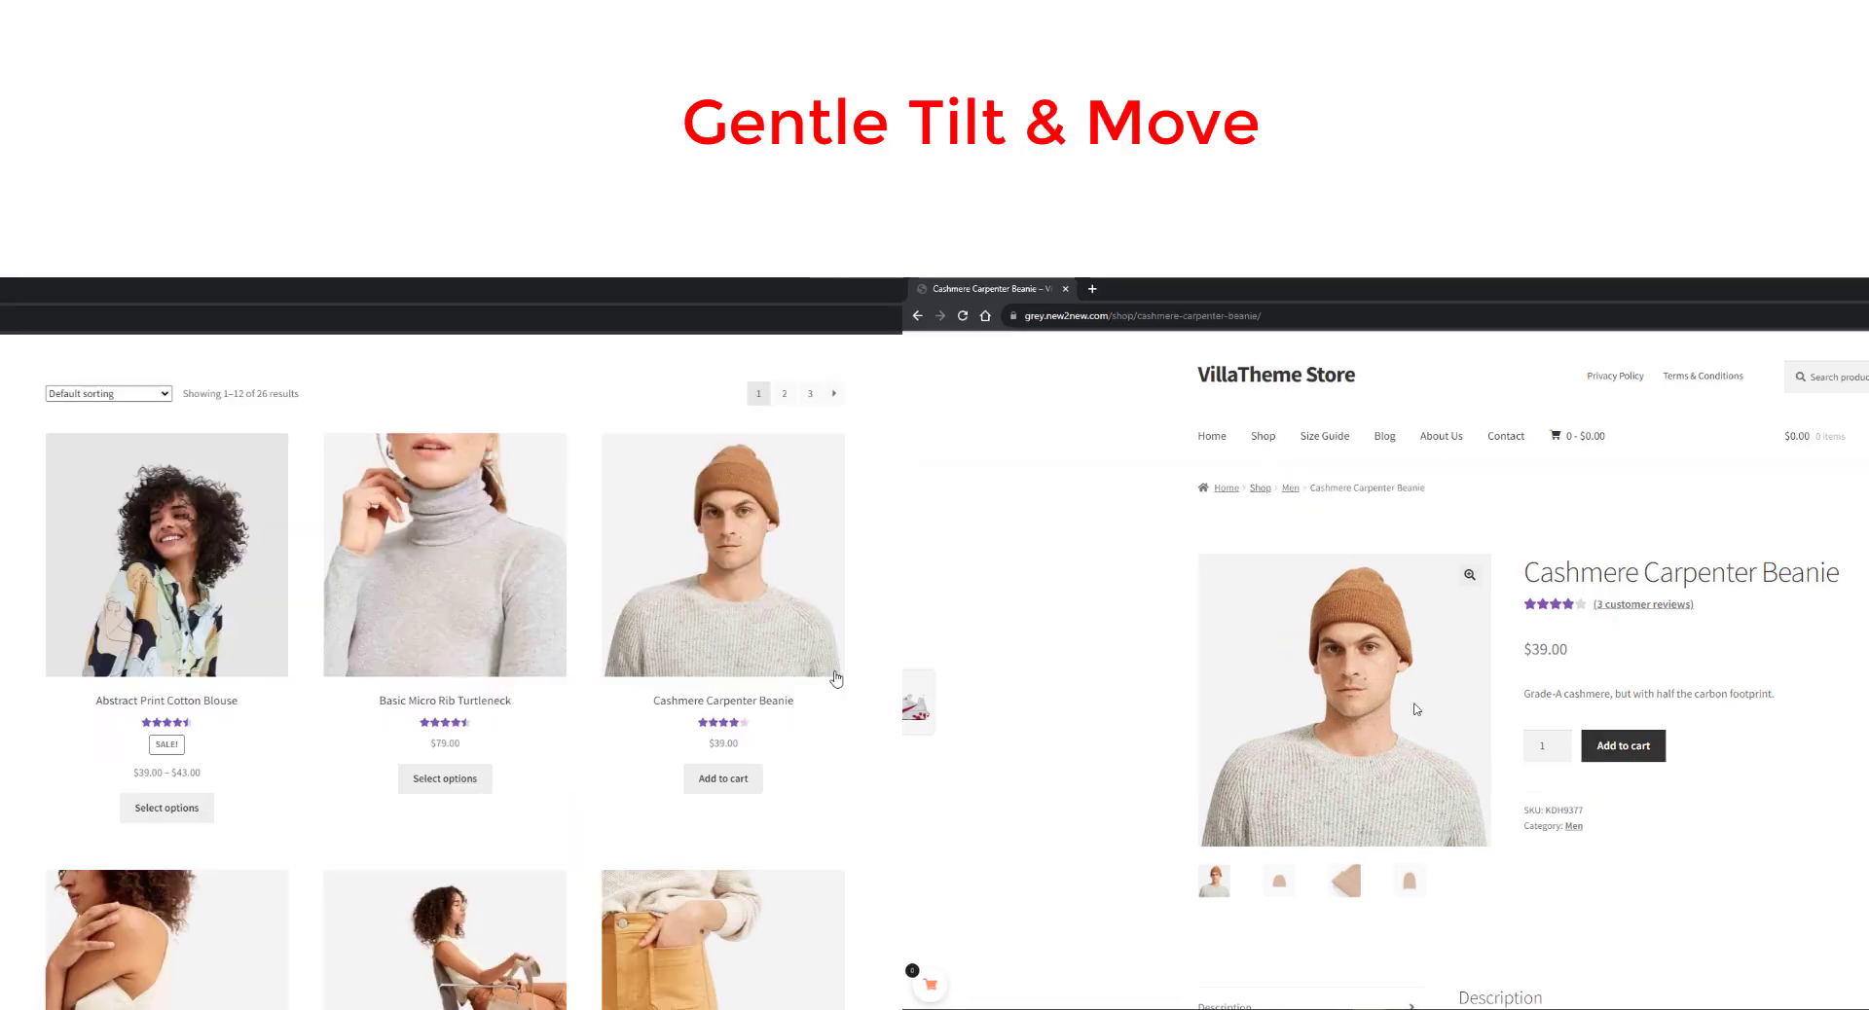
scroll(739, 682, "down", 2)
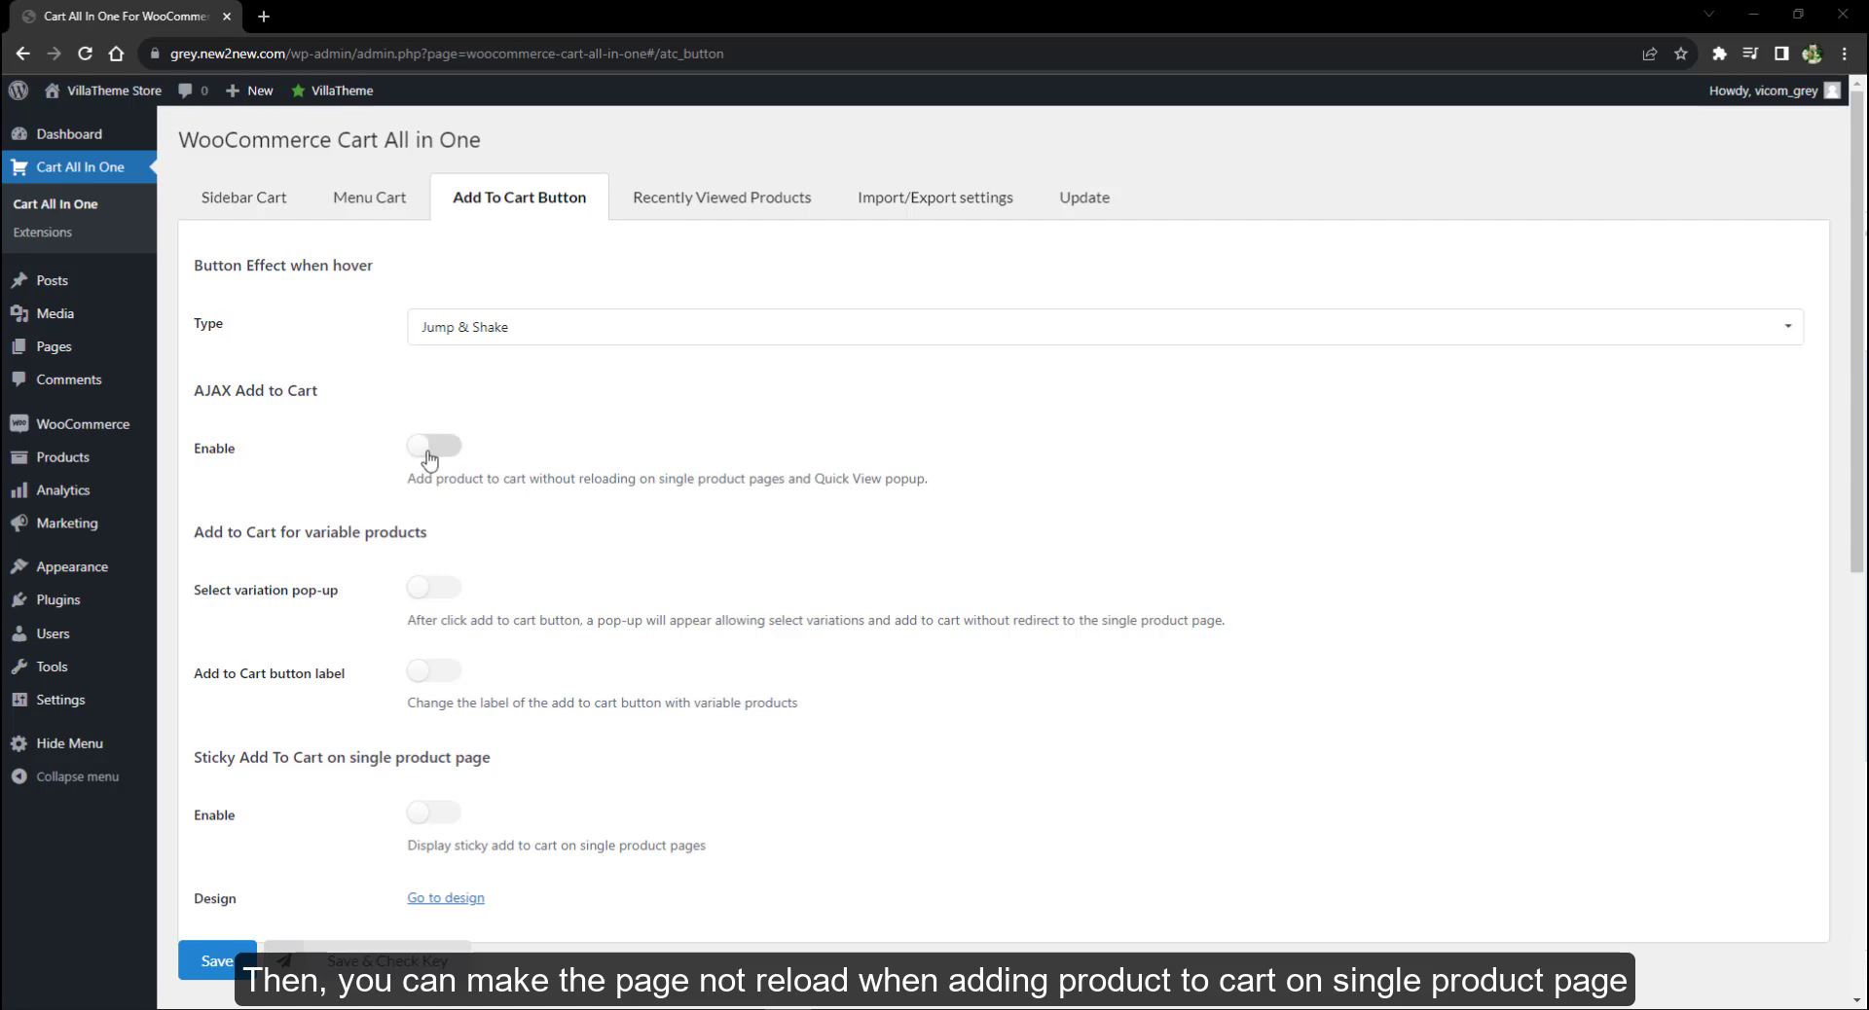
Step: Enable AJAX add to cart excluding Cashmere Tank + Bag and Cashmere Tank, then test-add turtleneck and beanie
left_click(433, 450)
left_click(537, 541)
type("cas")
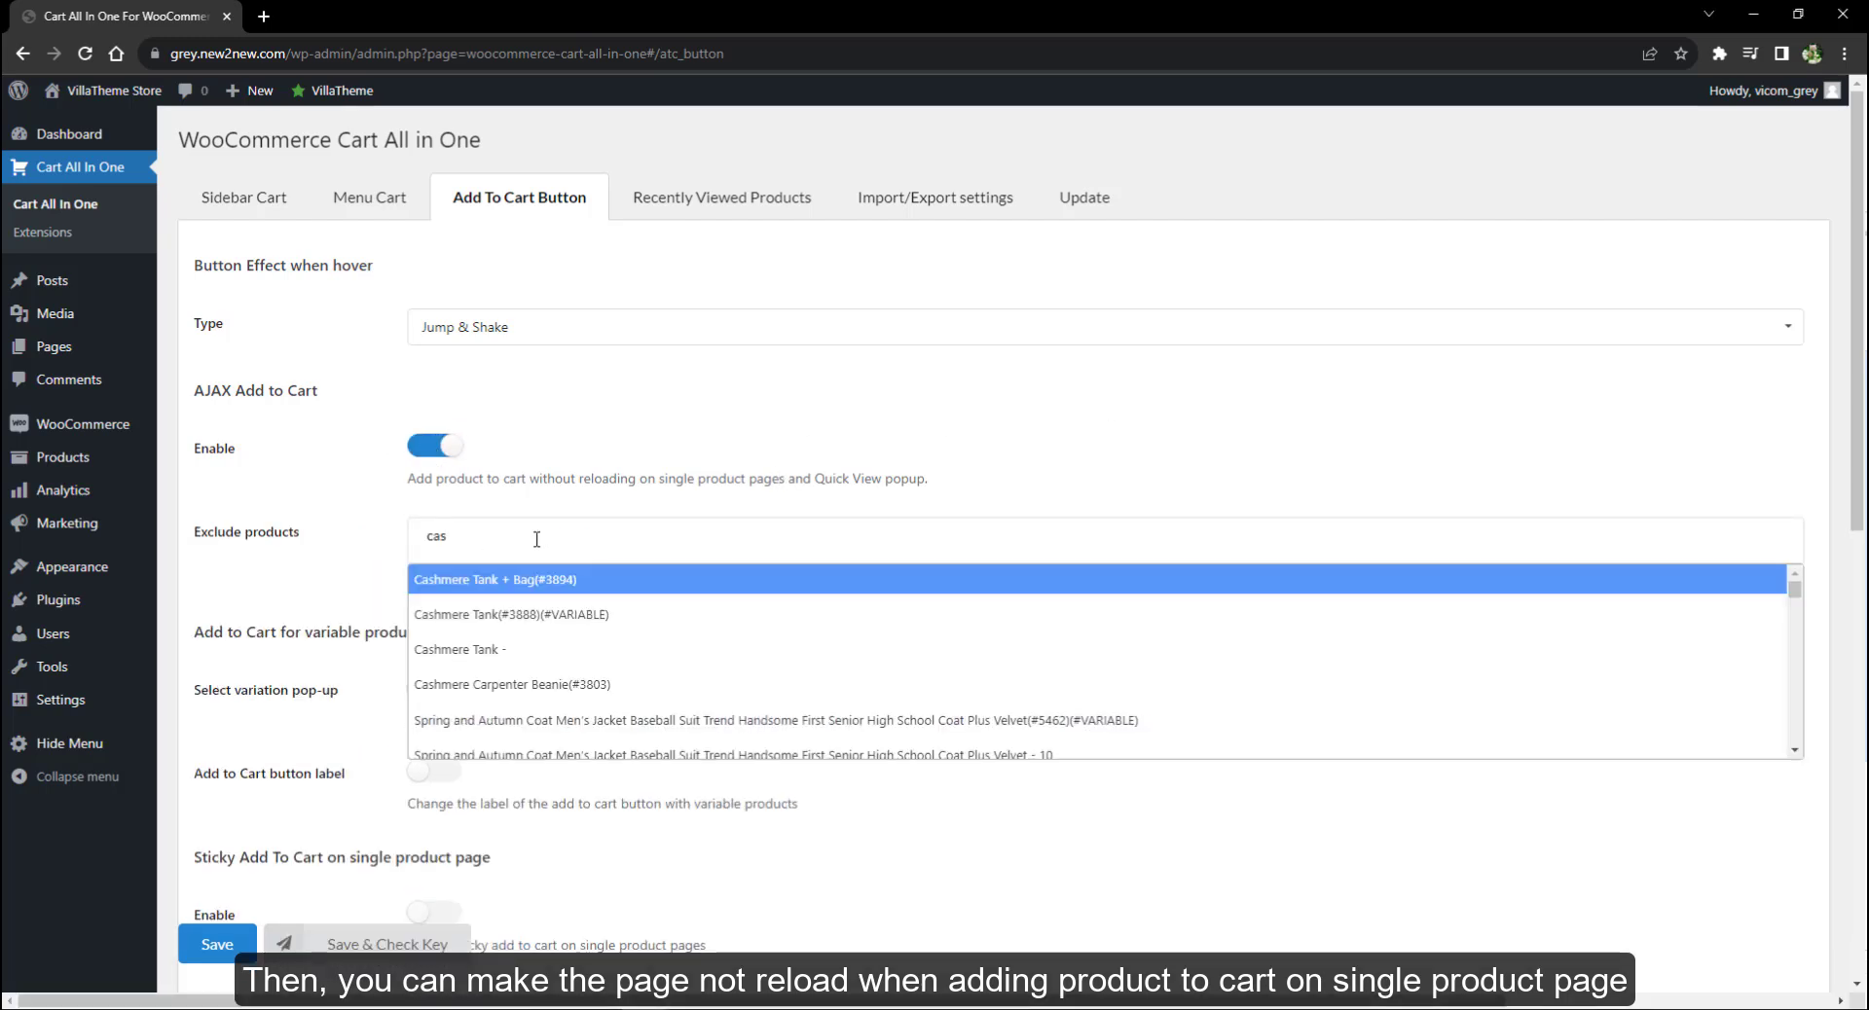
left_click(506, 574)
left_click(487, 608)
left_click(467, 647)
left_click(358, 584)
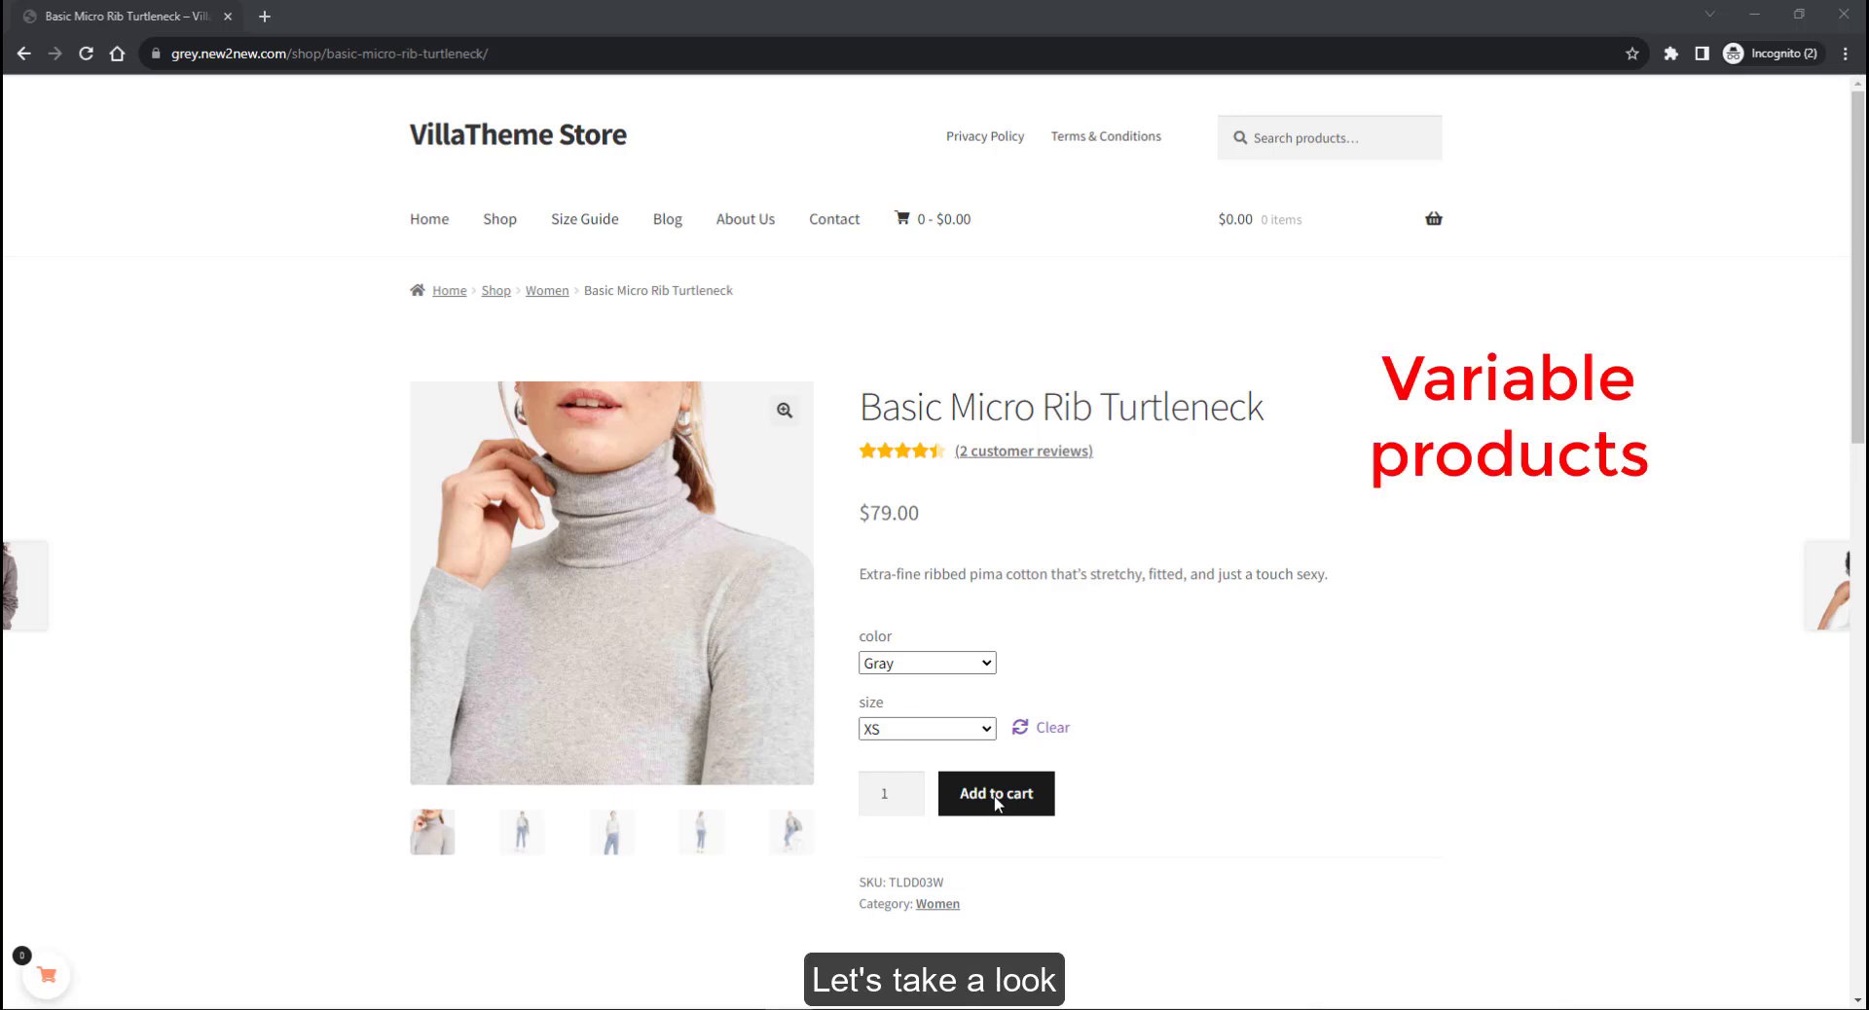
left_click(994, 796)
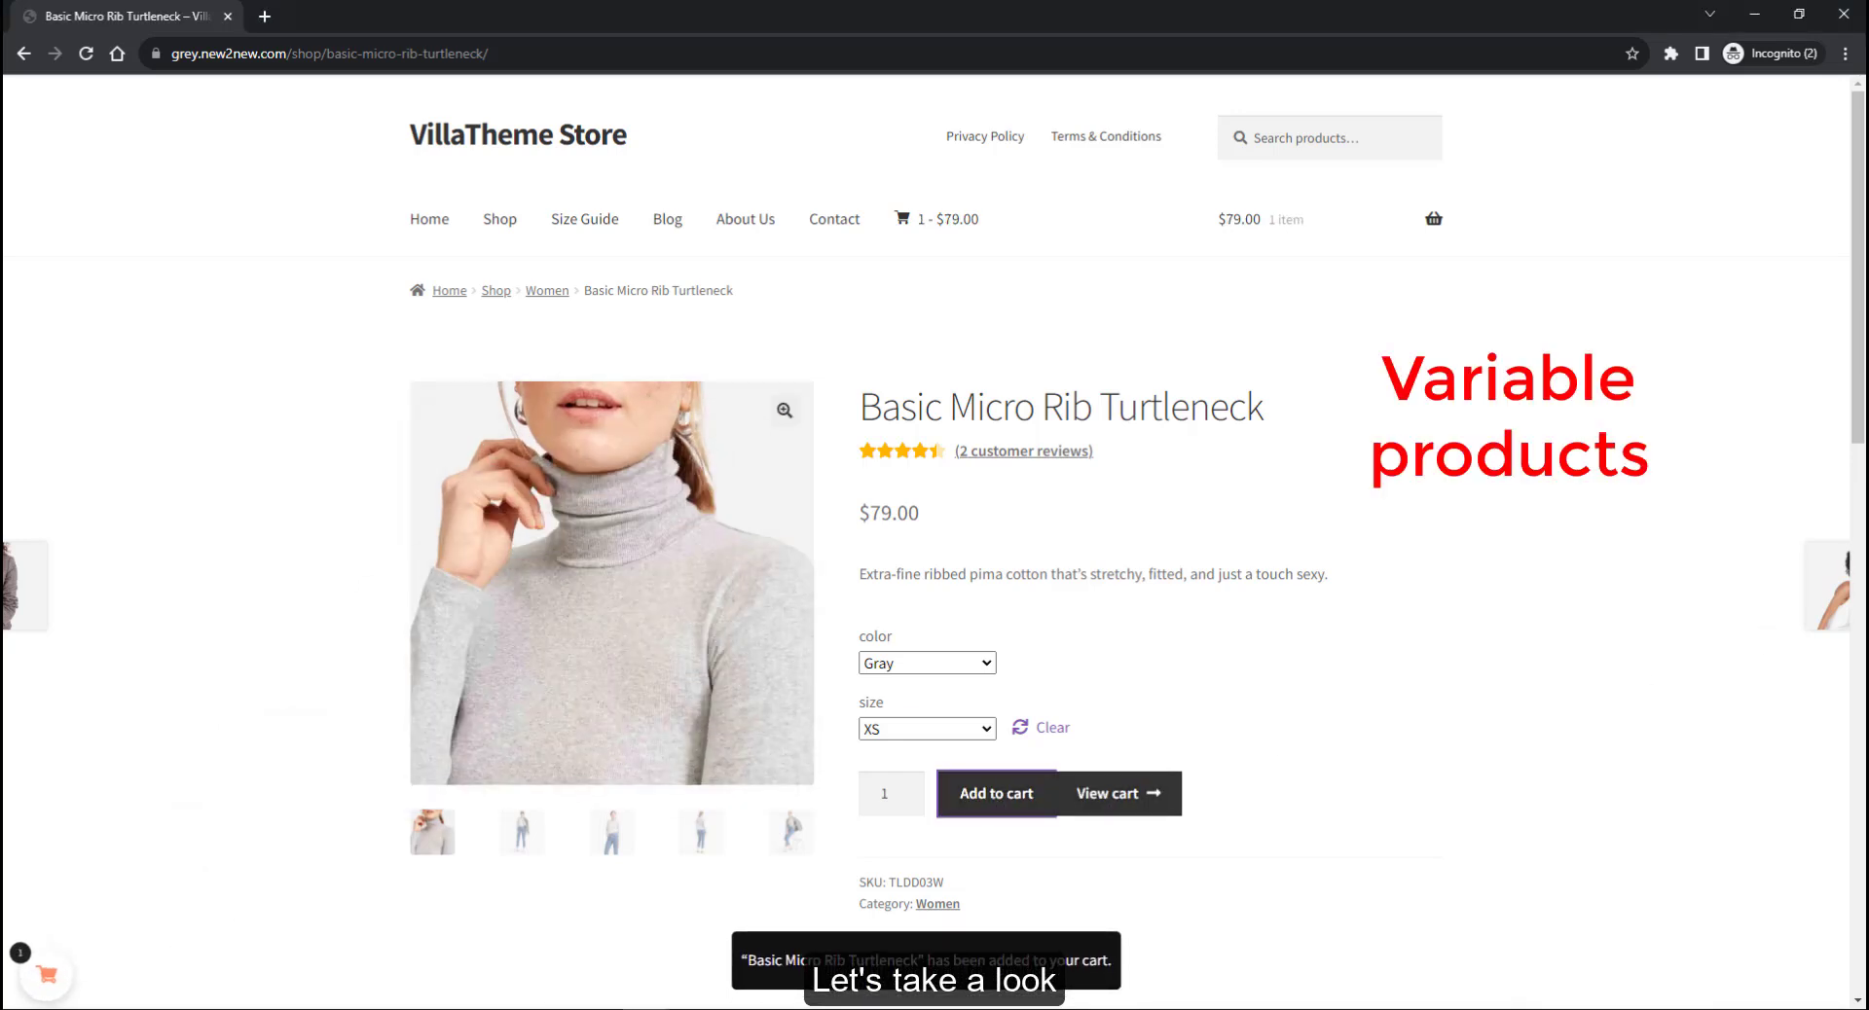
left_click(990, 647)
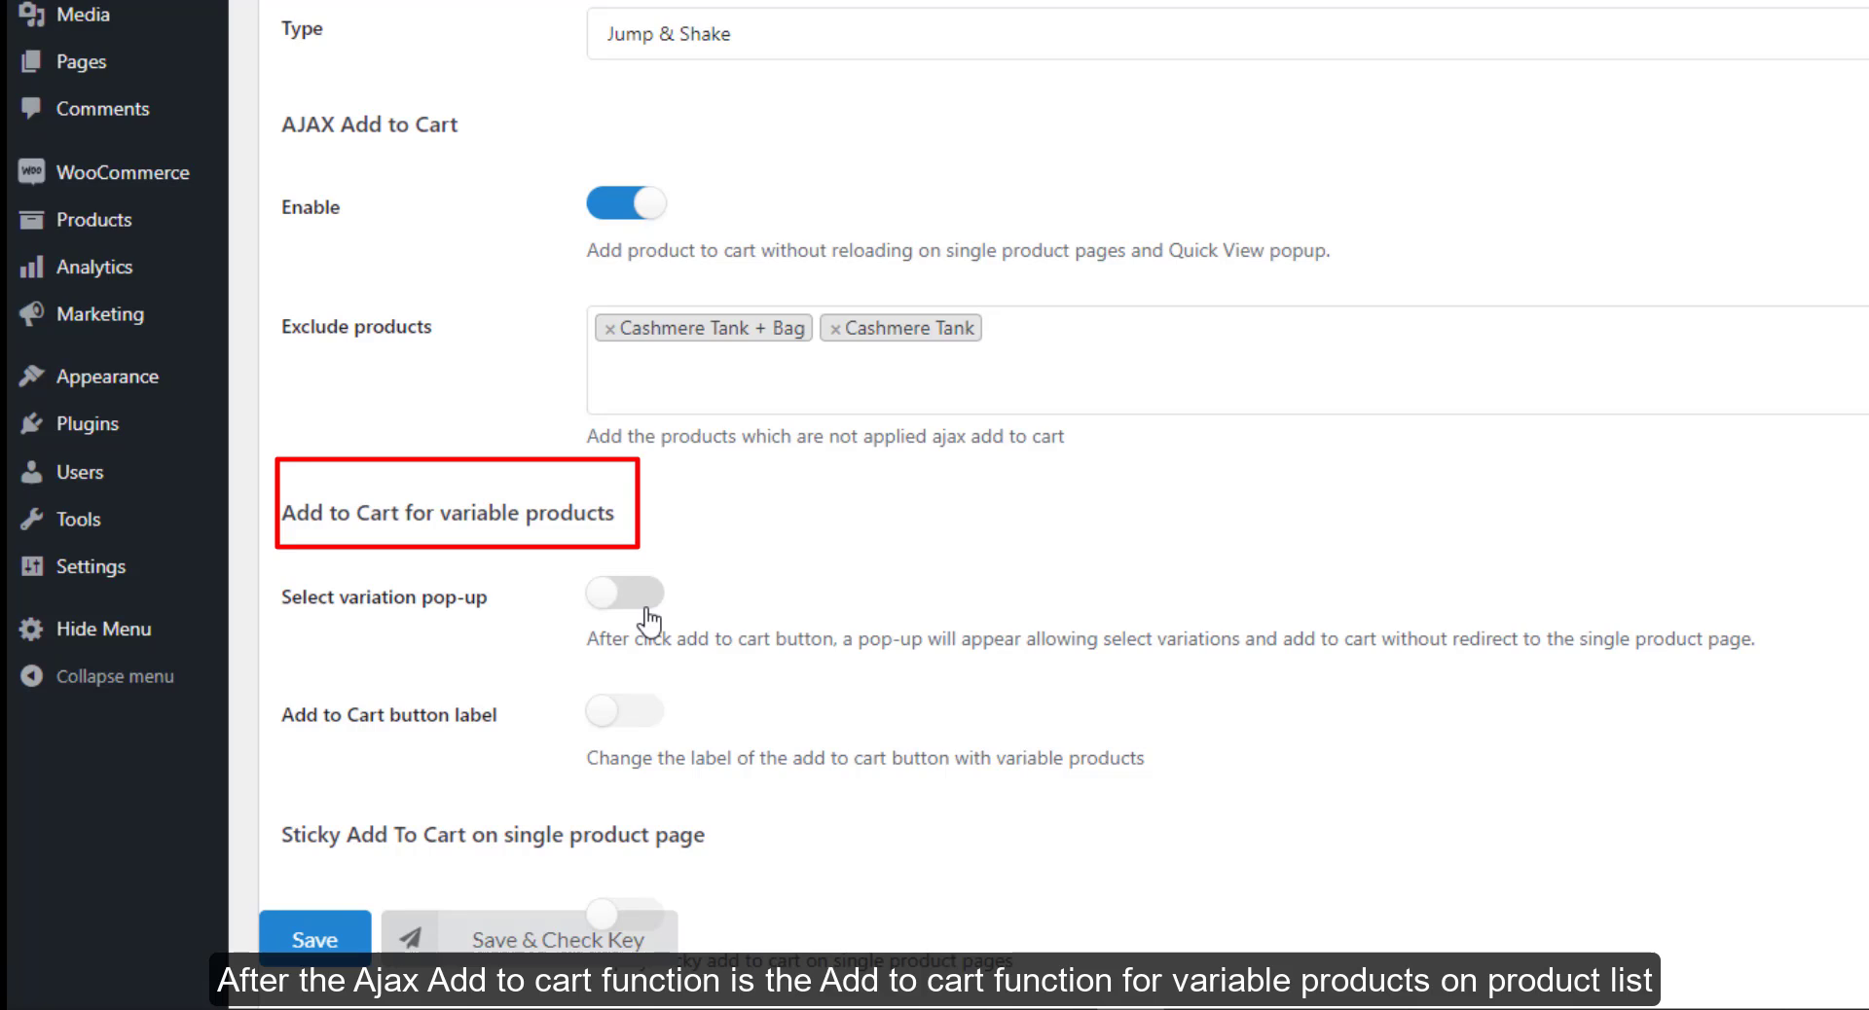
Step: Turn on the variation pop-up and the 'Add To Cart' variable-product label, then save
left_click(642, 613)
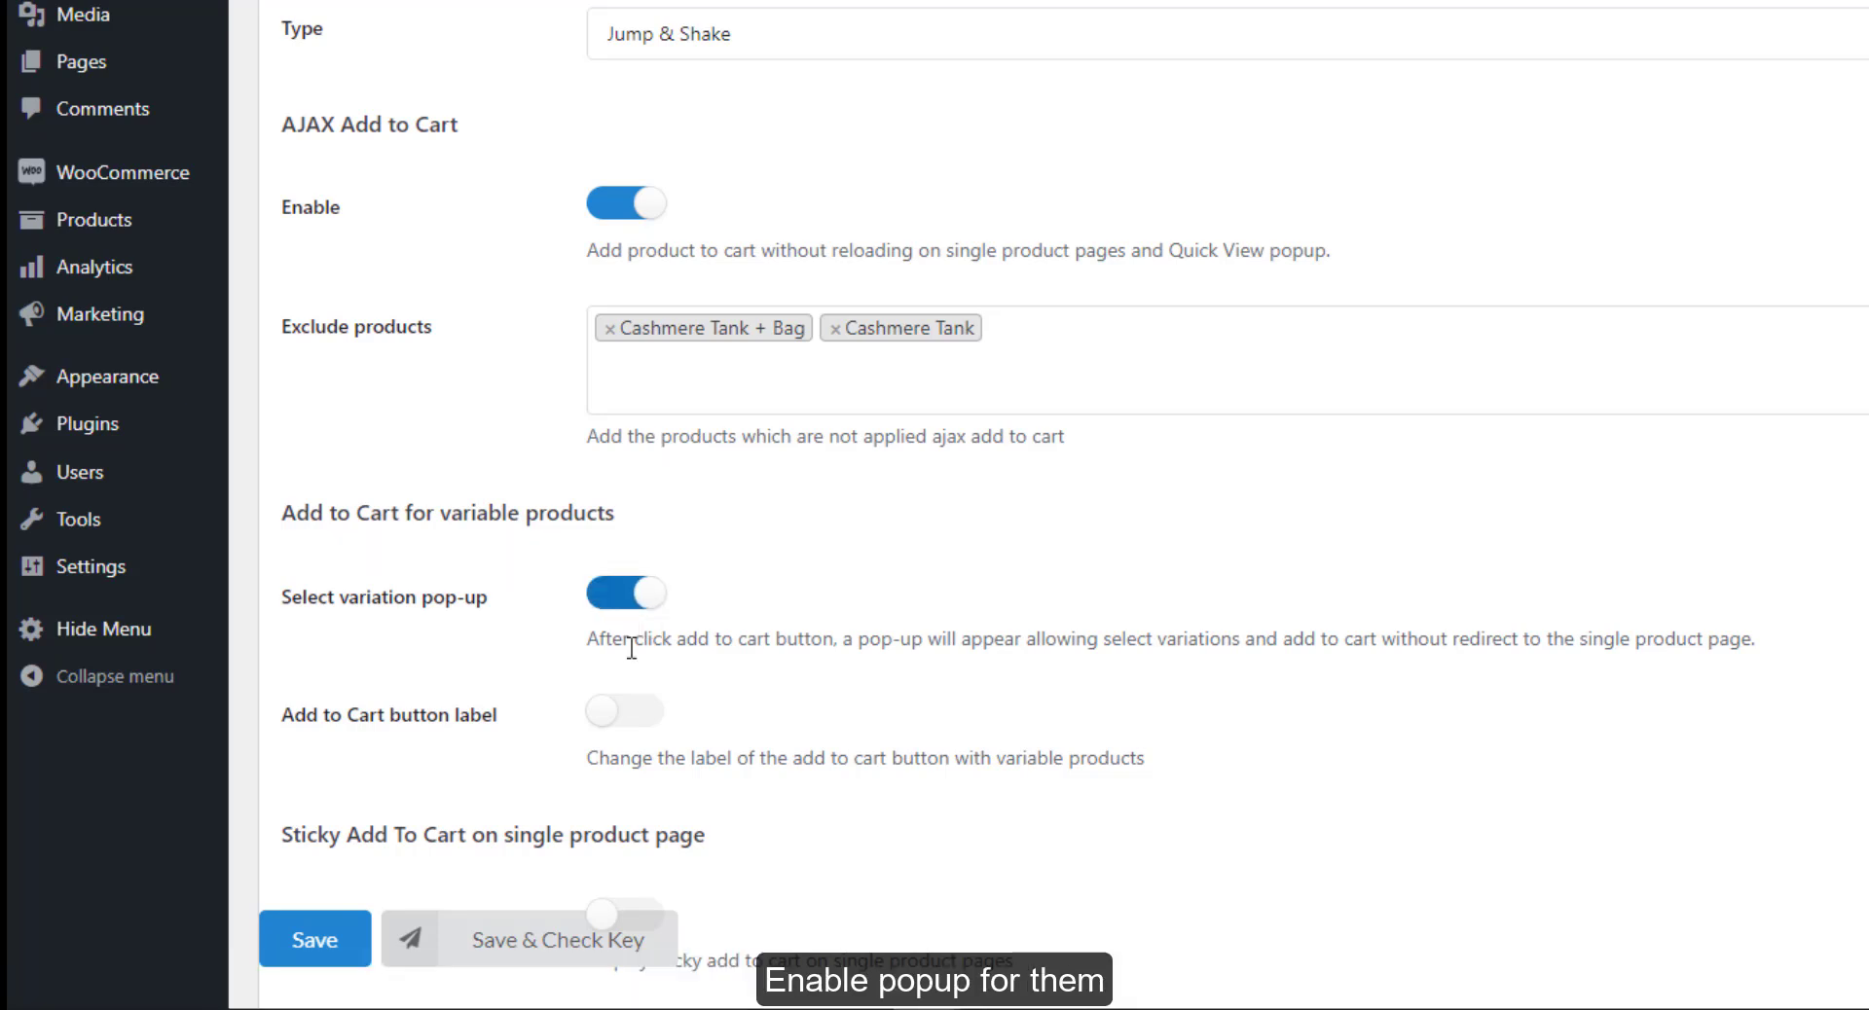
left_click(628, 716)
scroll(778, 681, "down", 2)
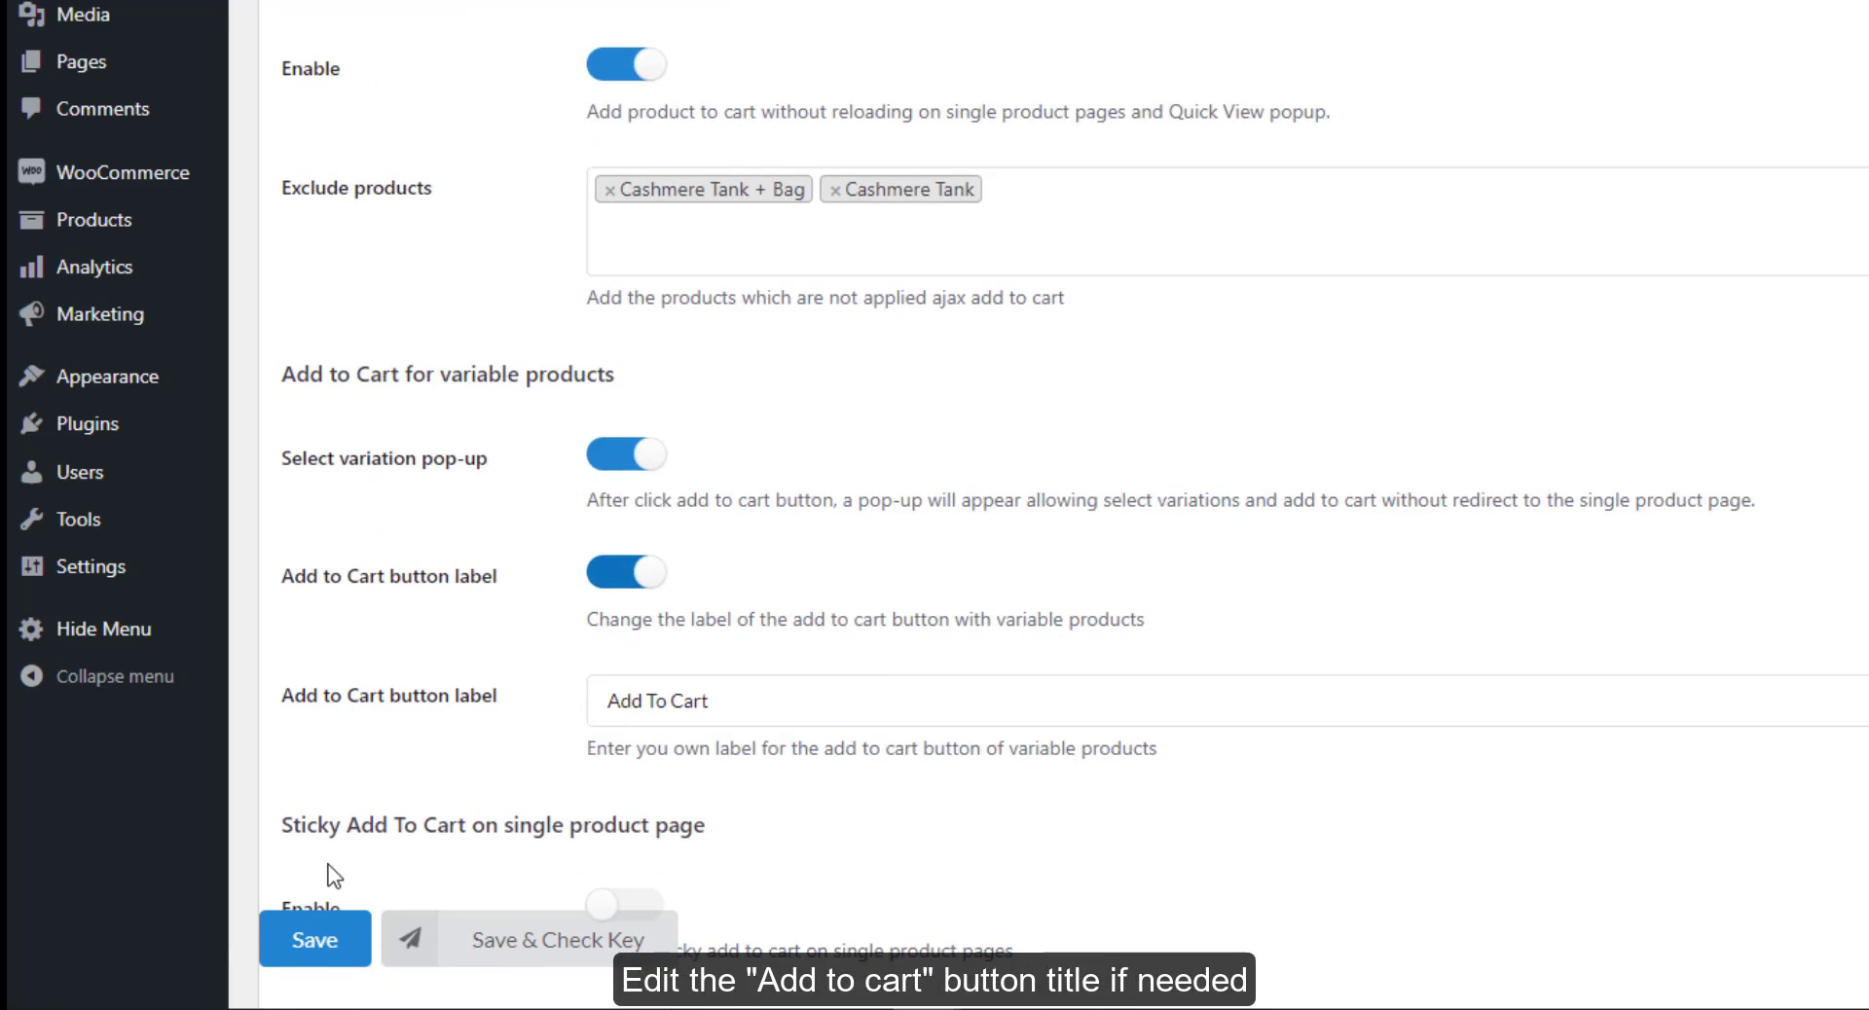
left_click(347, 939)
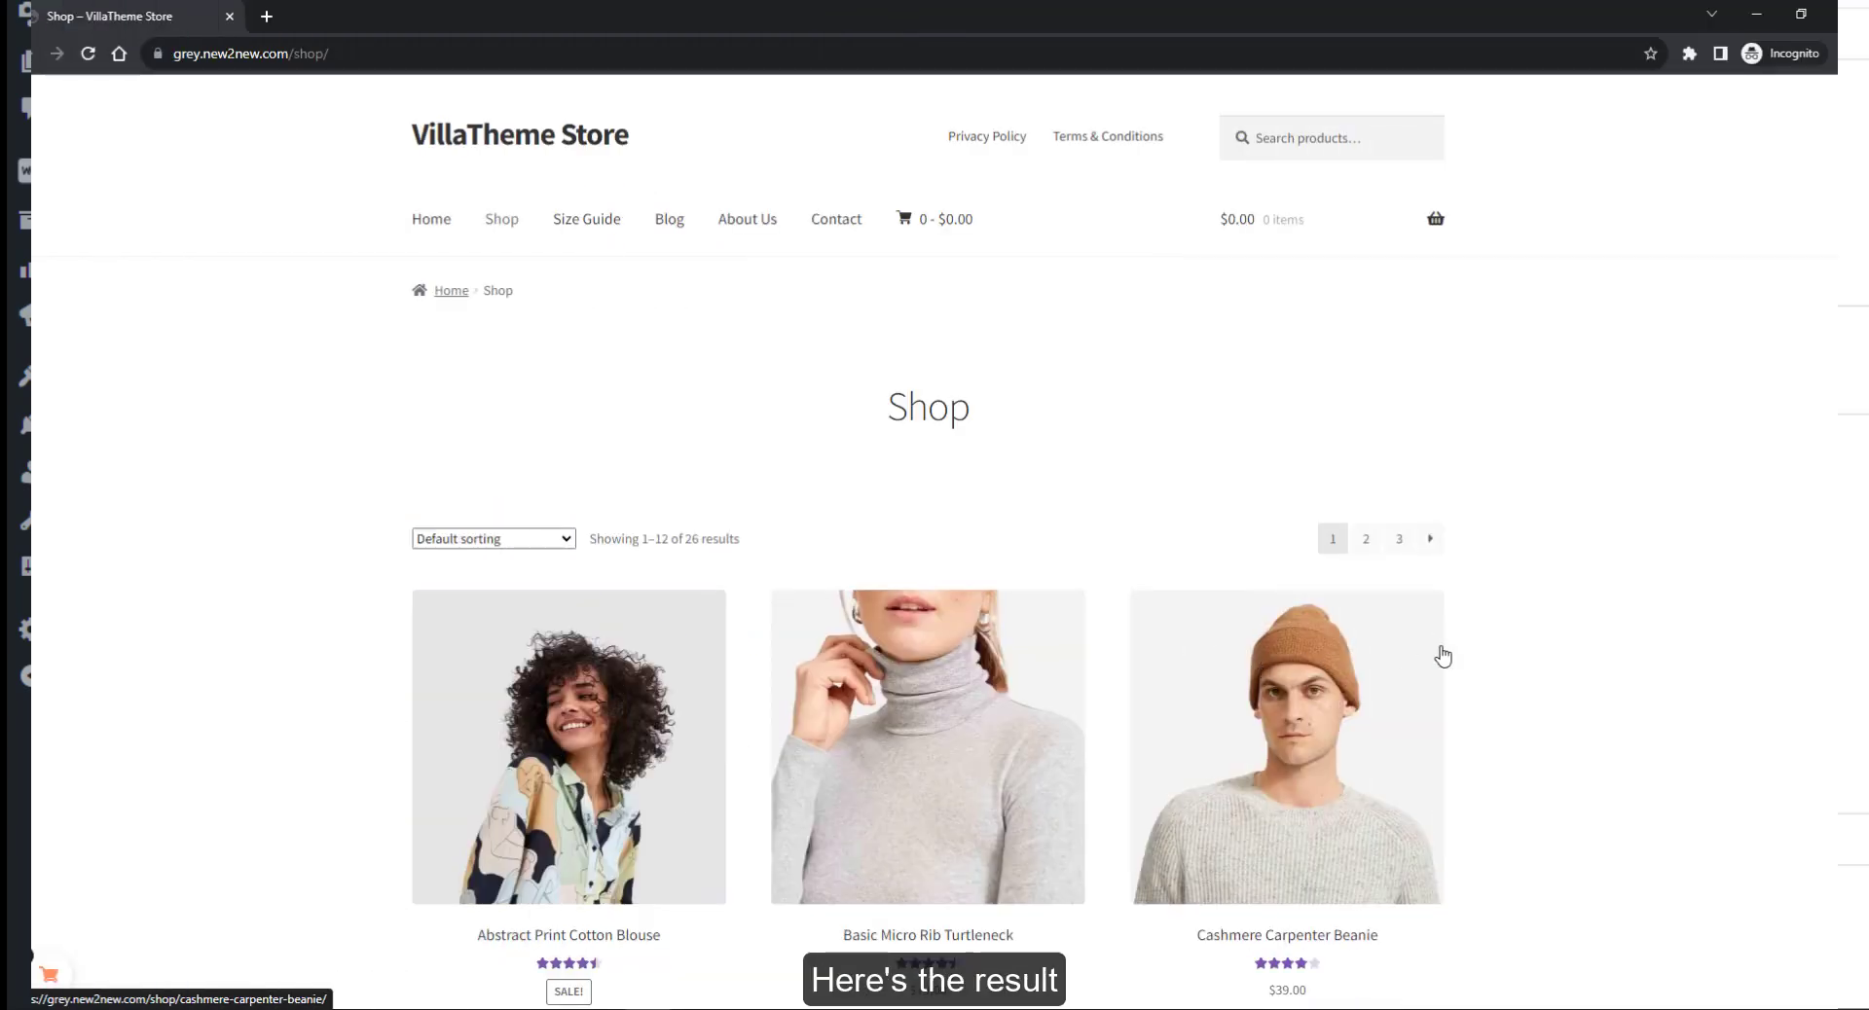
Step: Add a Black, size M turtleneck via the variation pop-up and check it in the side cart
scroll(1499, 642, "down", 5)
scroll(1491, 642, "up", 2)
left_click(928, 744)
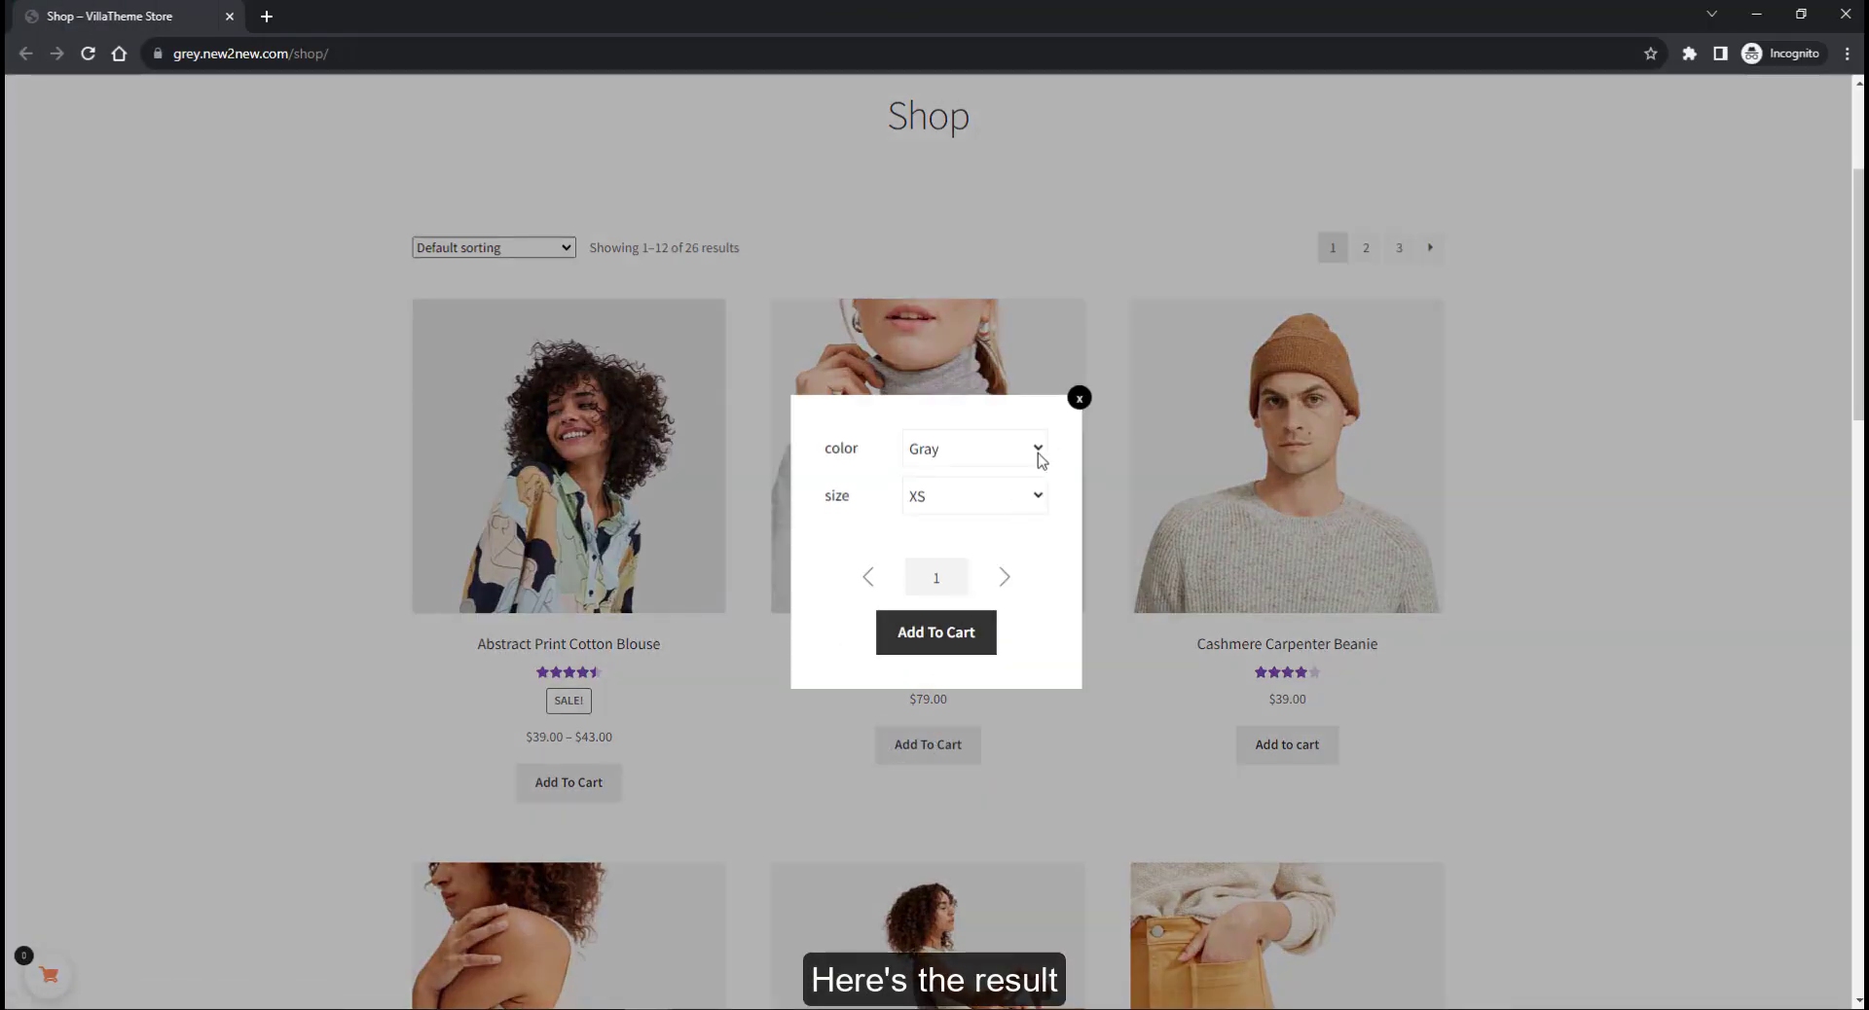
left_click(1037, 448)
left_click(974, 486)
left_click(978, 497)
left_click(934, 588)
left_click(930, 632)
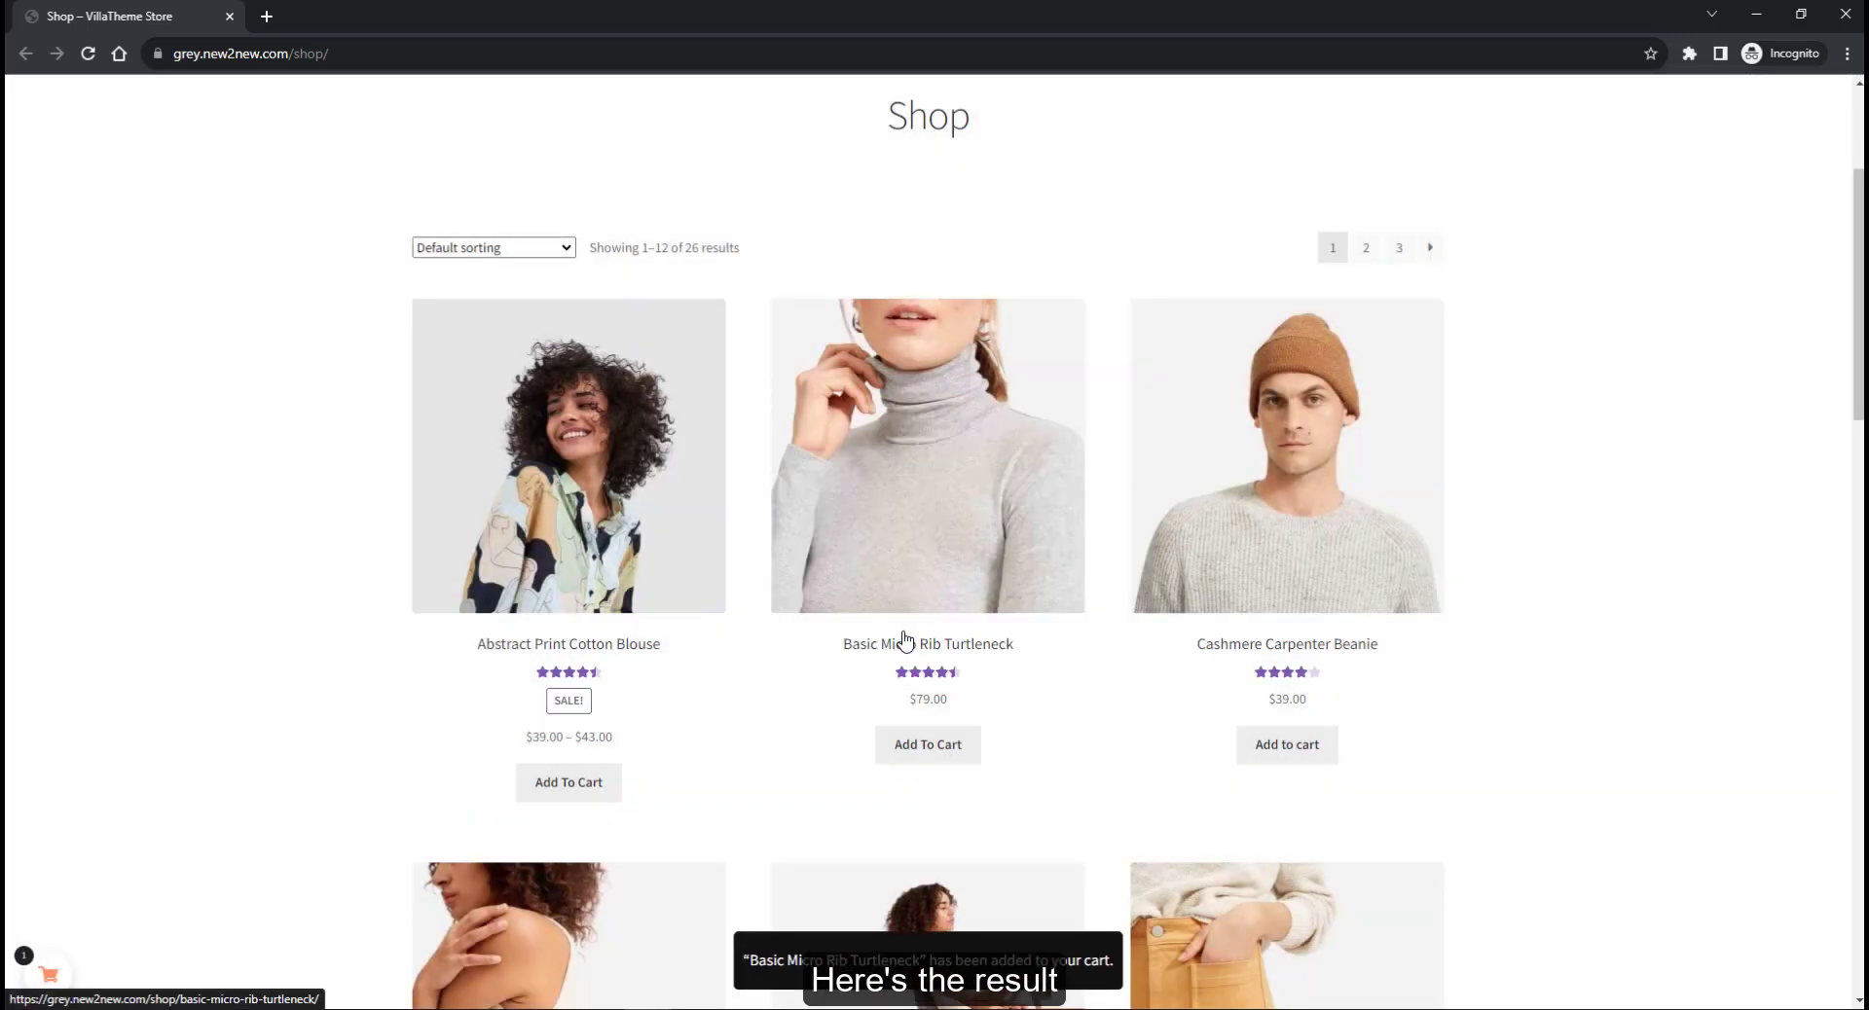
left_click(48, 974)
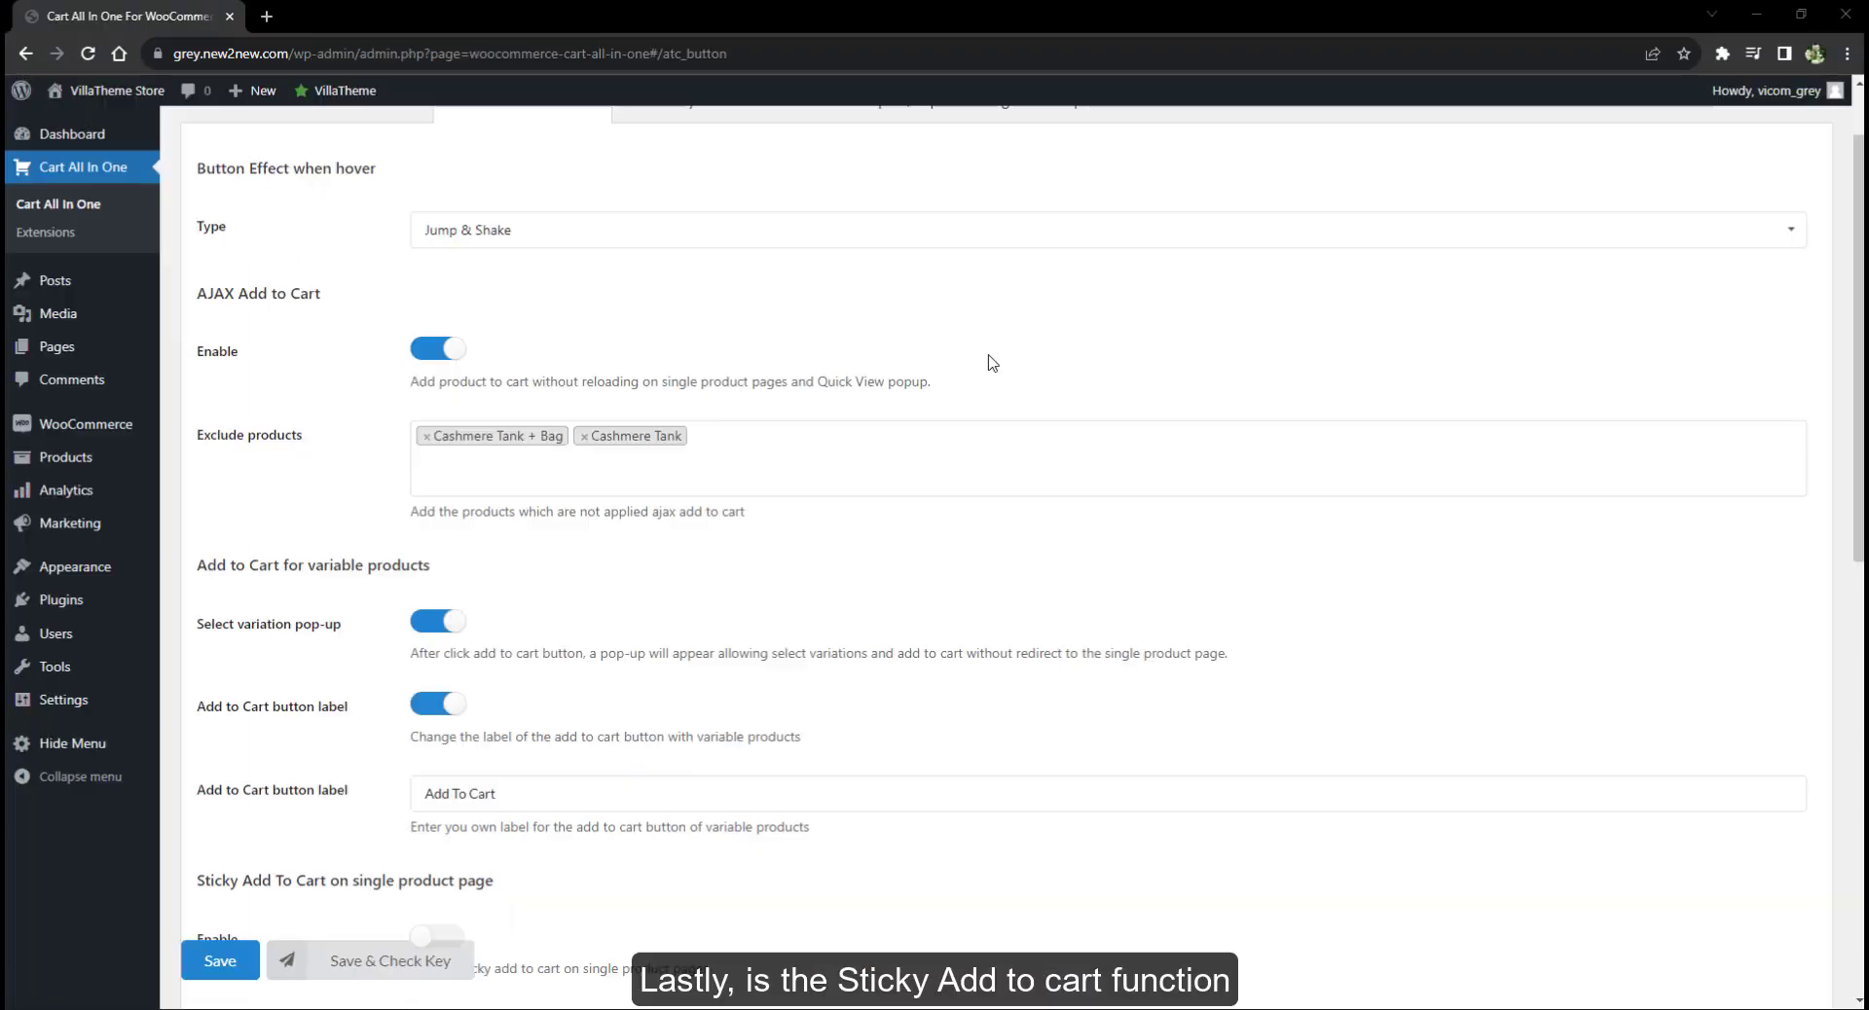
scroll(991, 362, "down", 5)
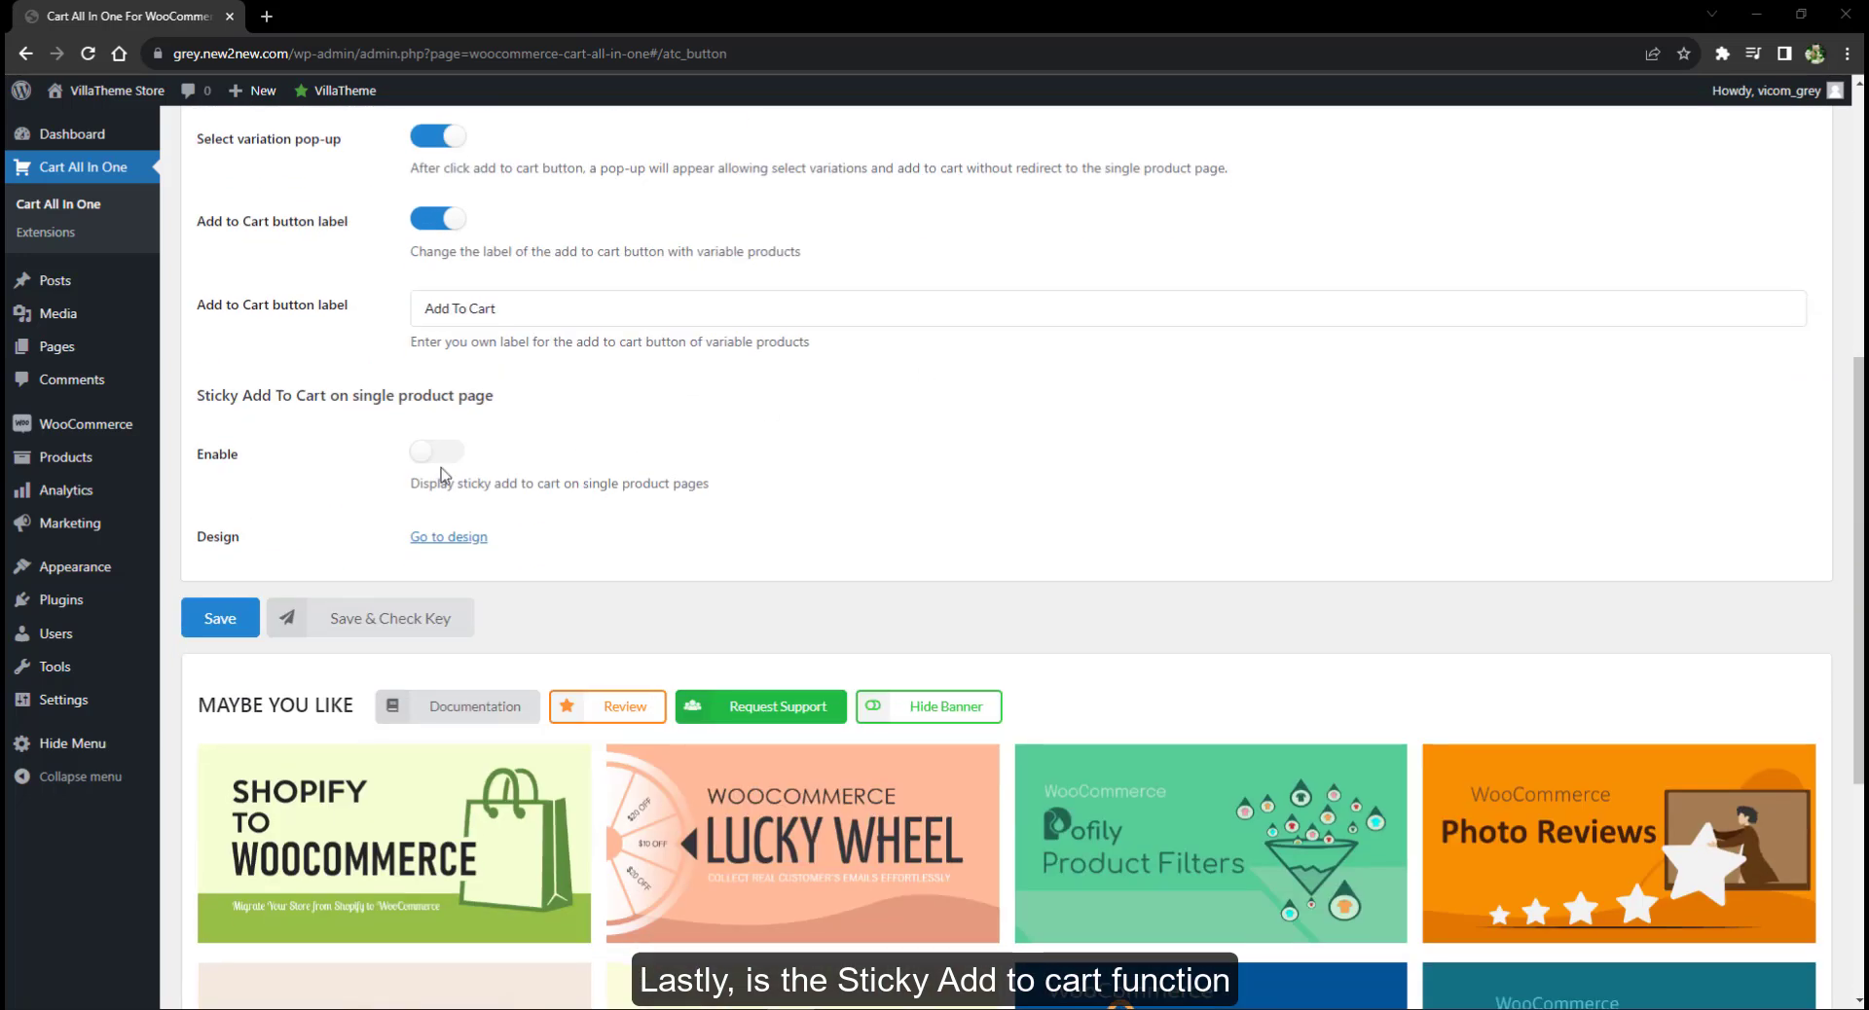
Step: Enable sticky add to cart with no excluded products or categories, and open its design settings
left_click(438, 452)
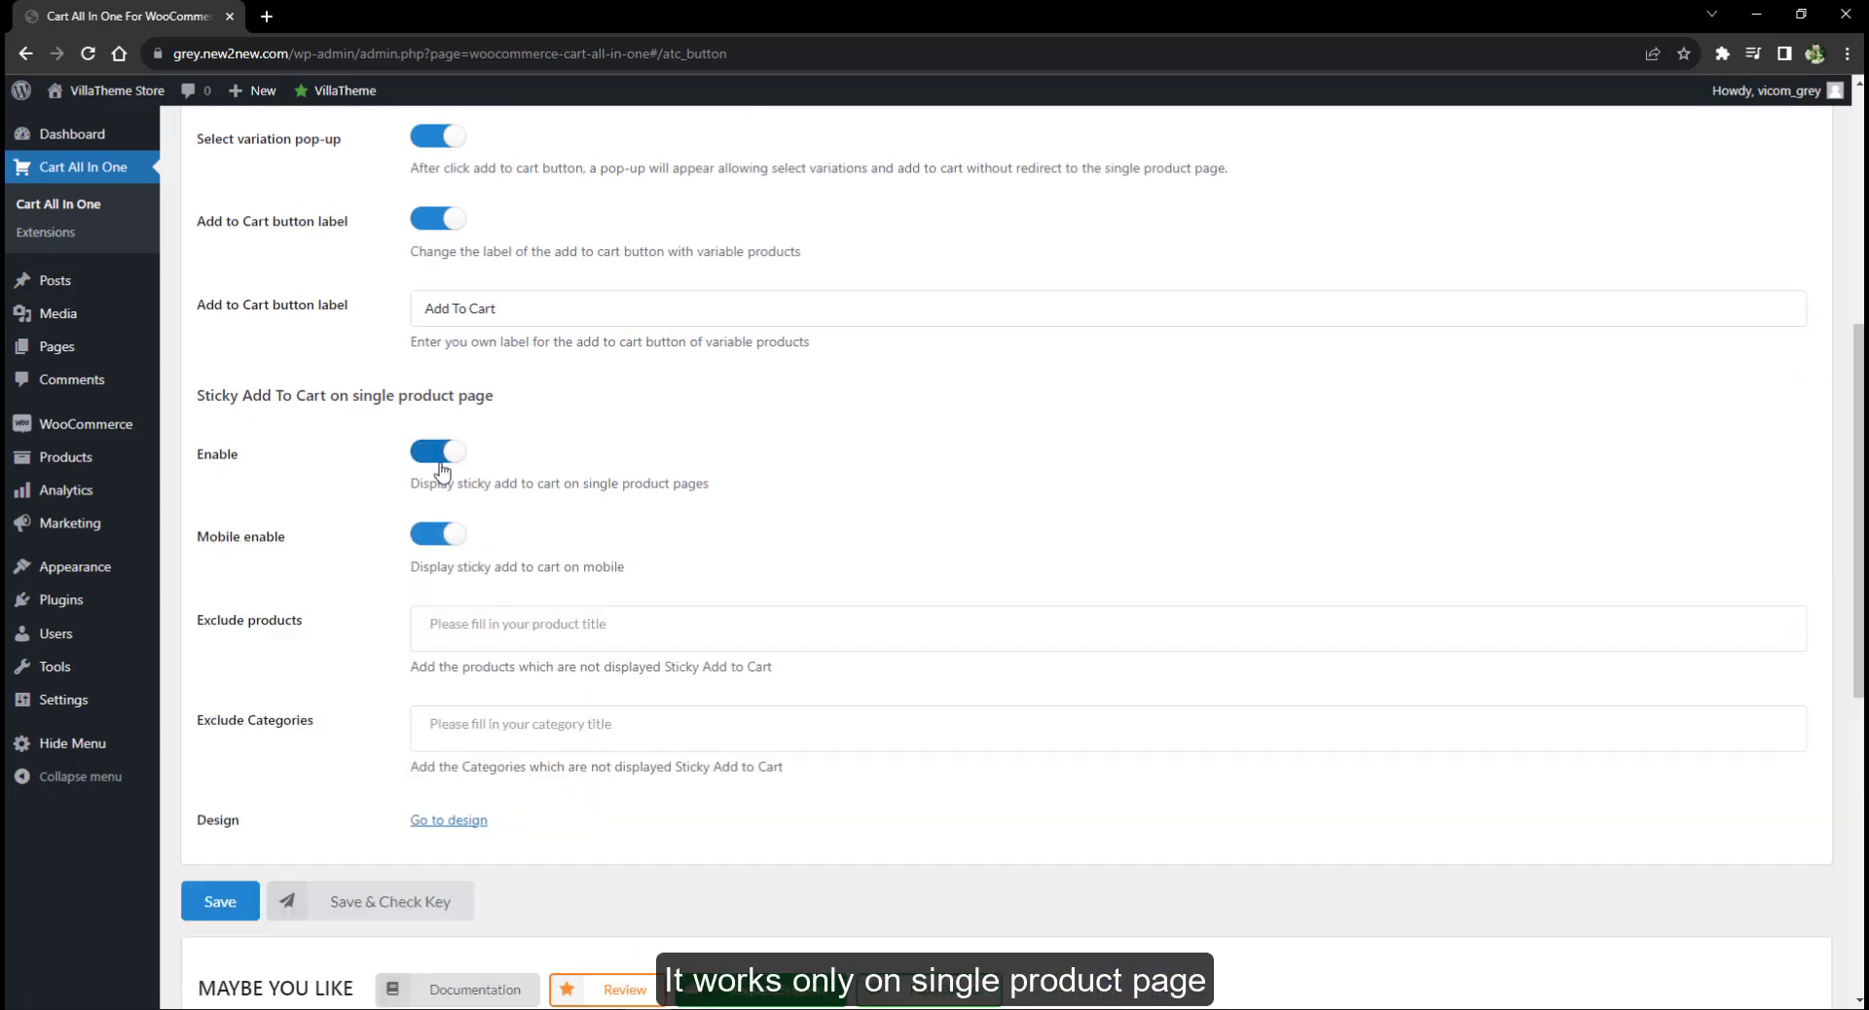
left_click(460, 619)
type("vs")
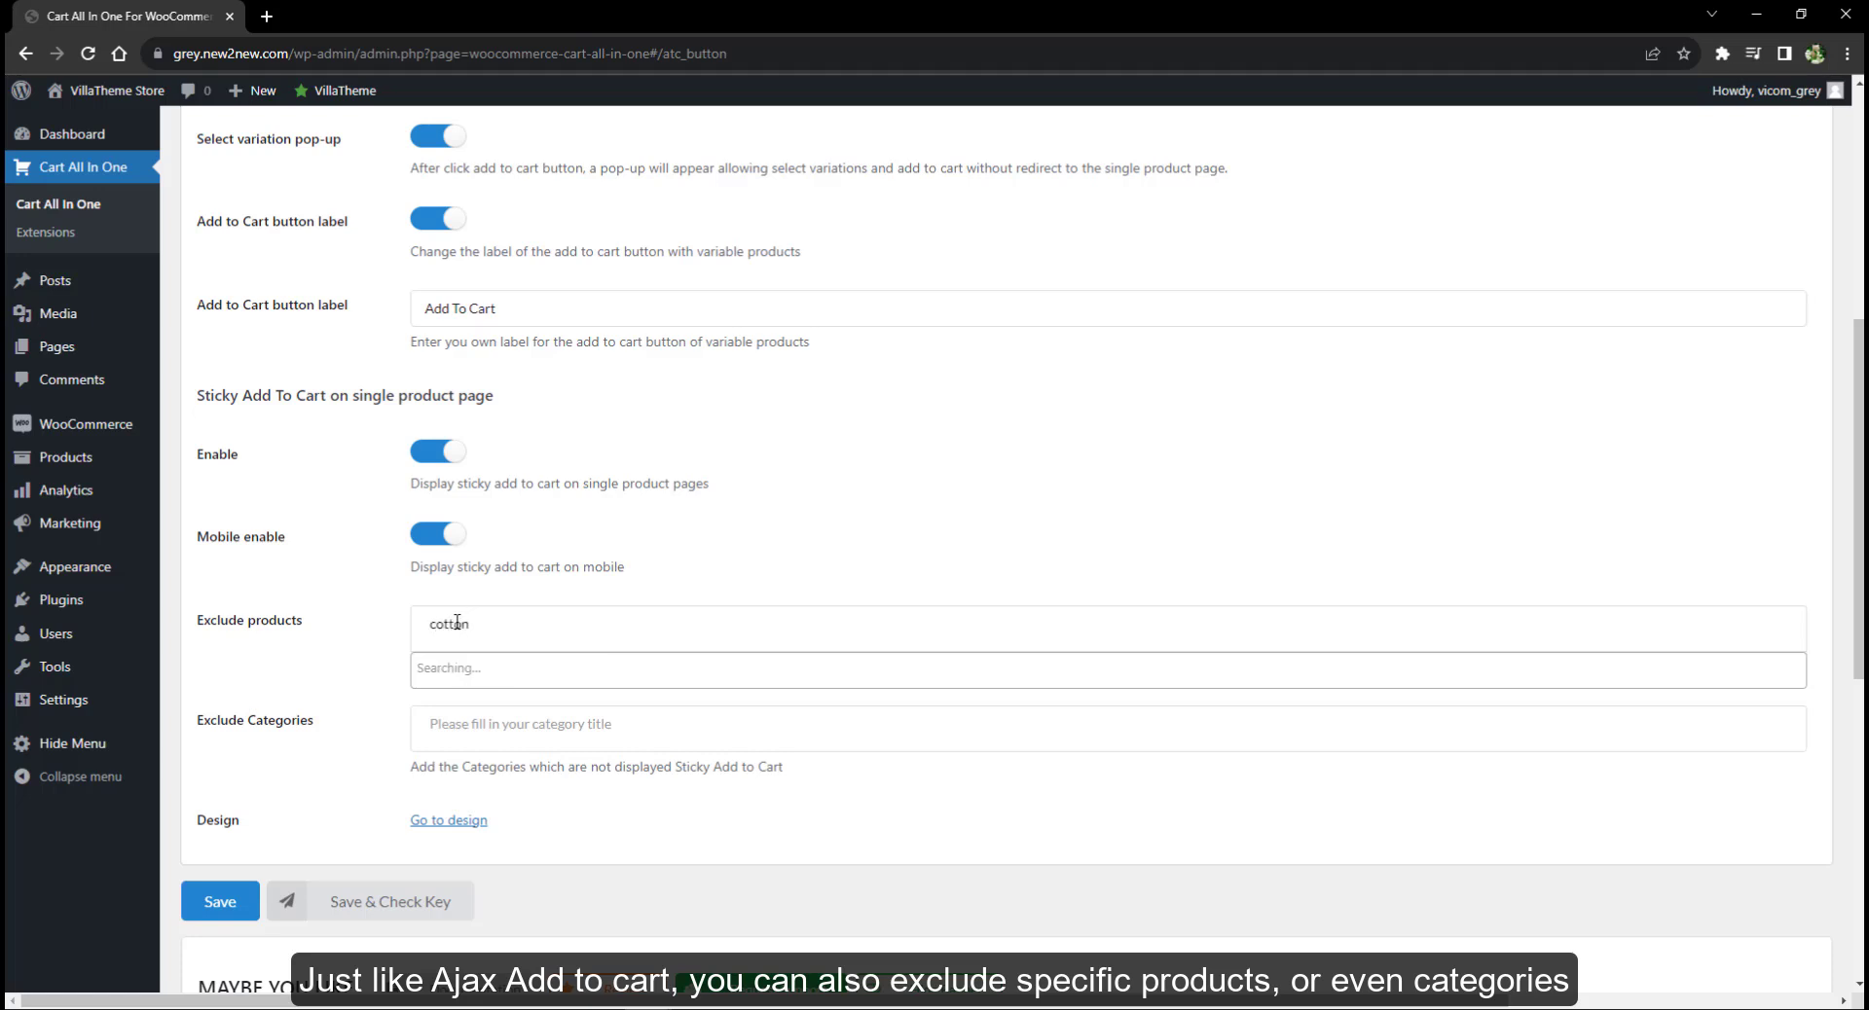
left_click(302, 649)
left_click(440, 722)
type("men")
left_click(367, 753)
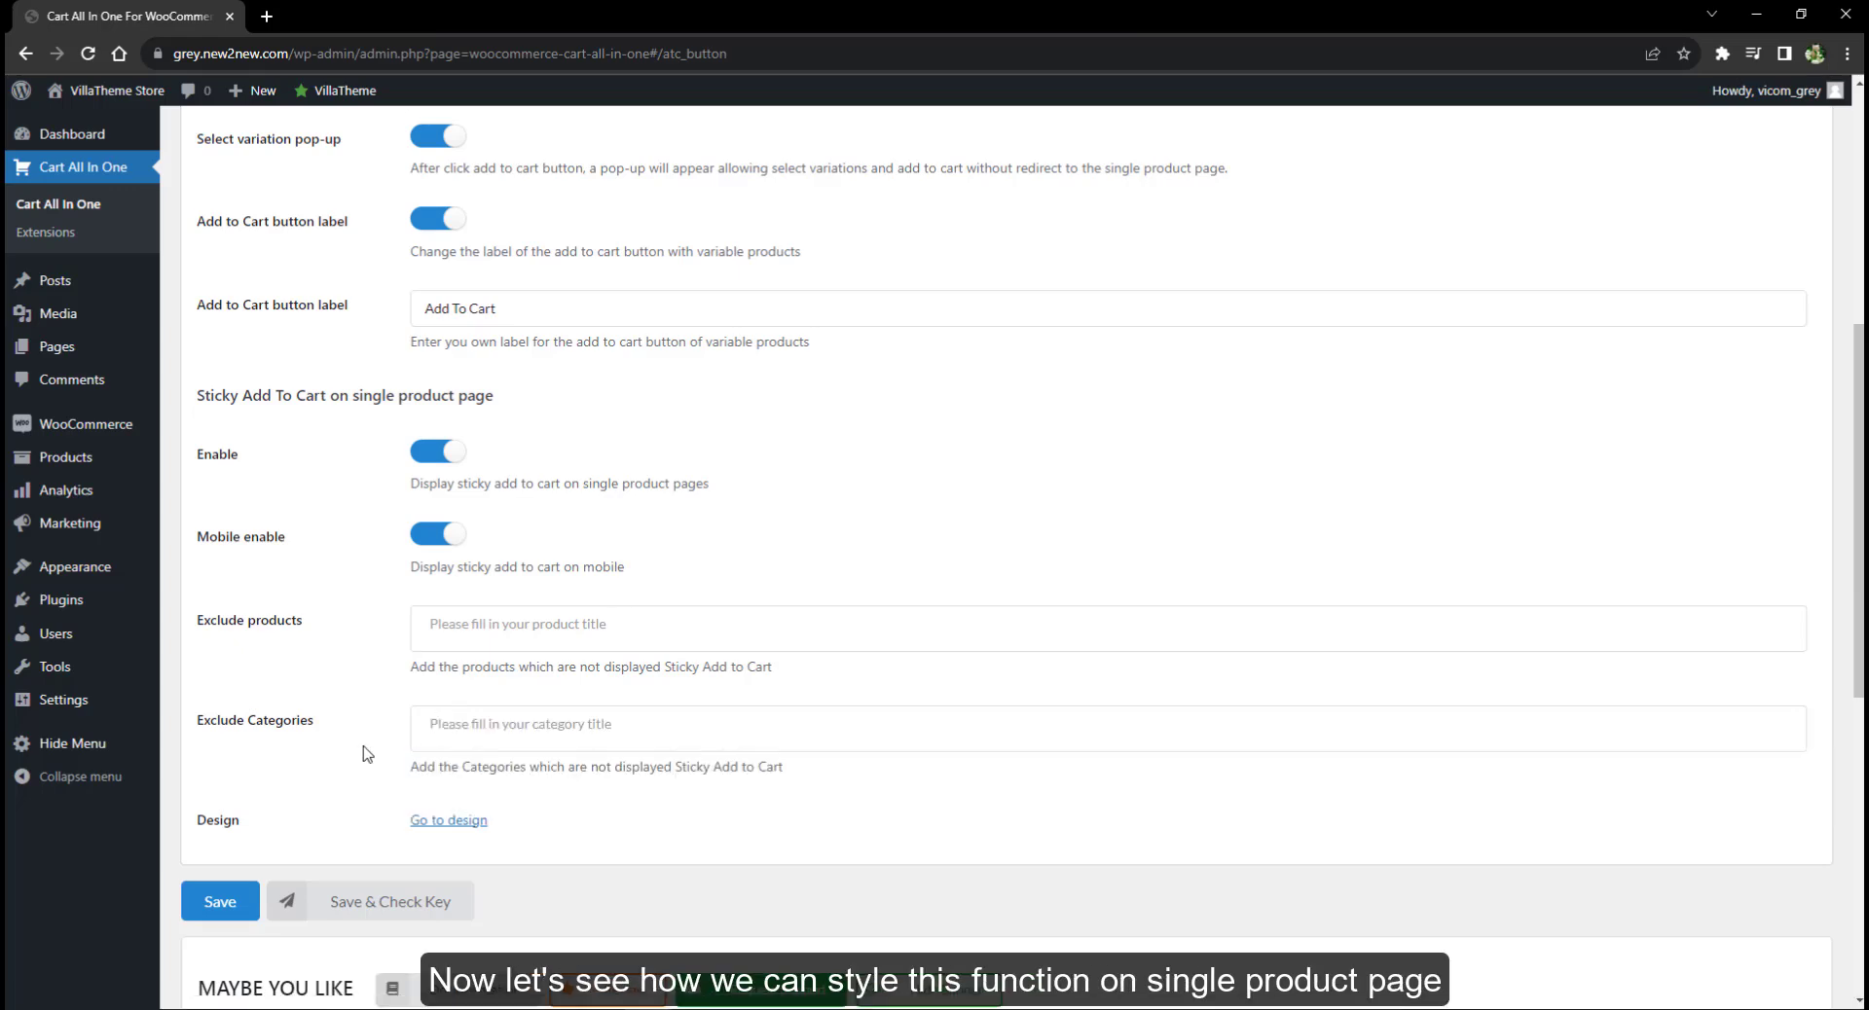
left_click(450, 820)
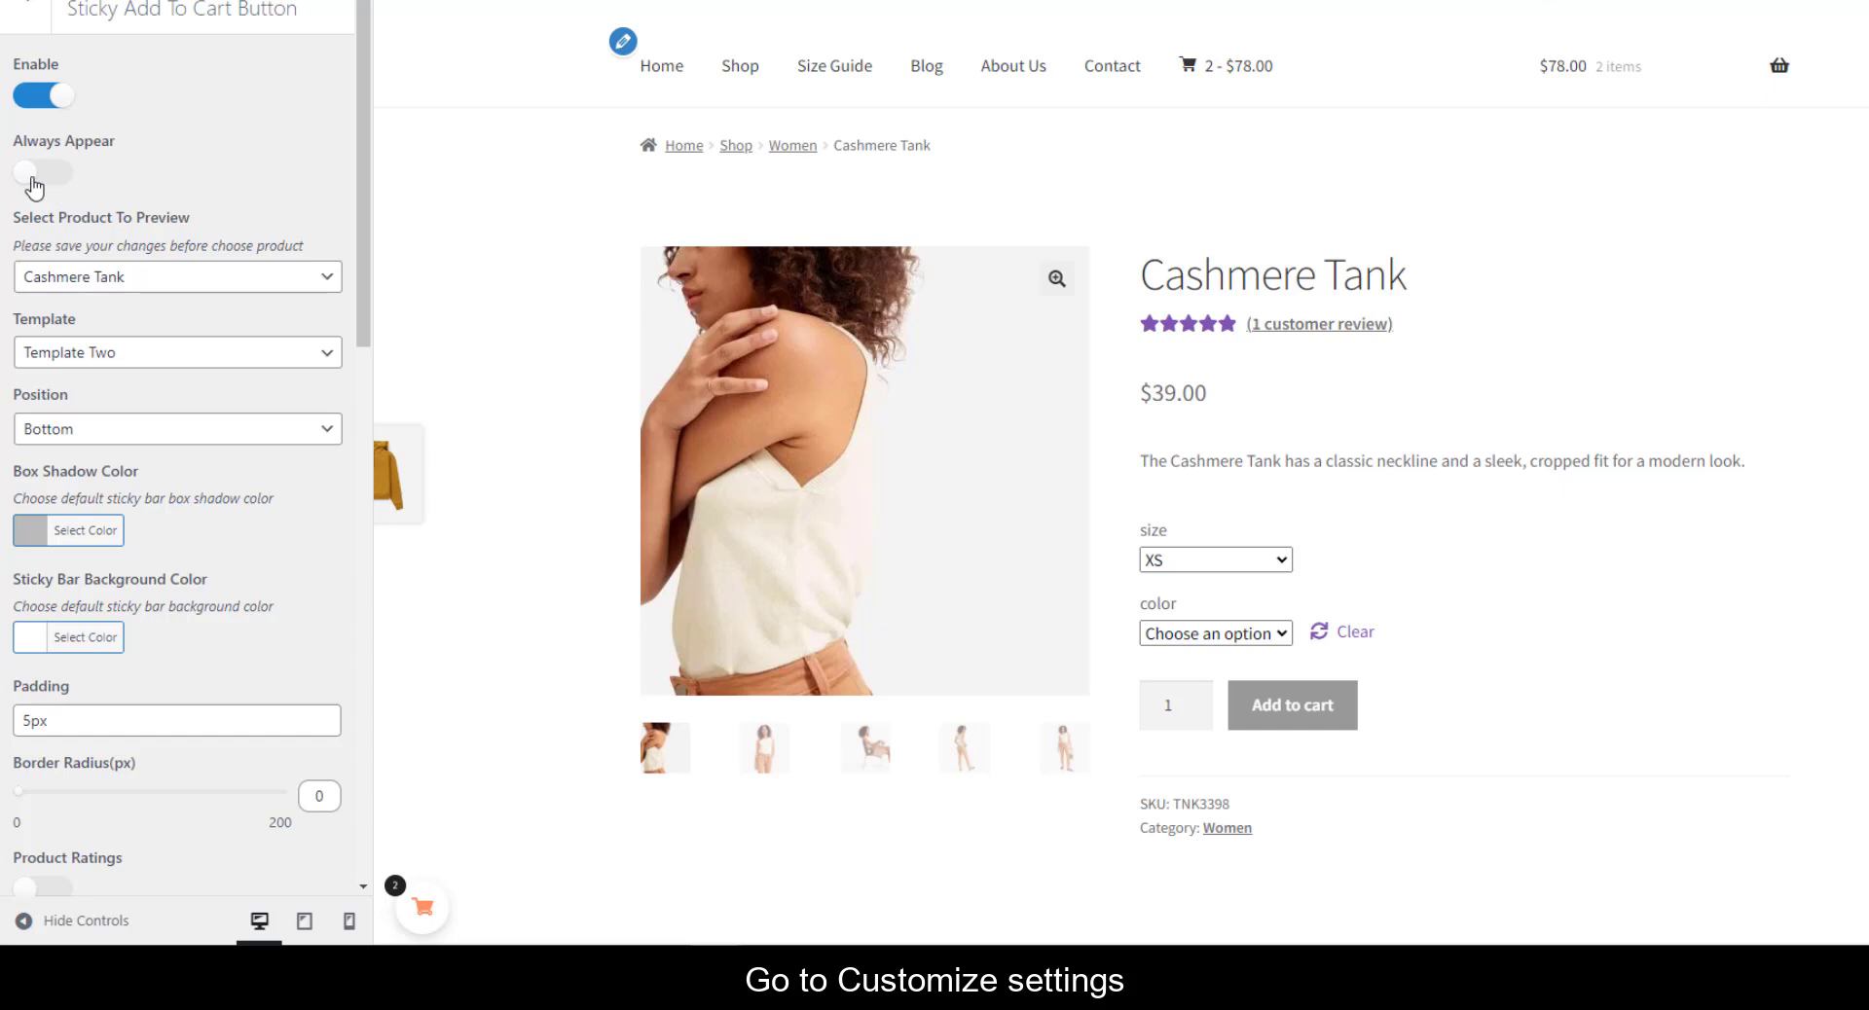
Step: Turn on Always Appear for the sticky bar and keep Cashmere Tank as the preview product
left_click(34, 175)
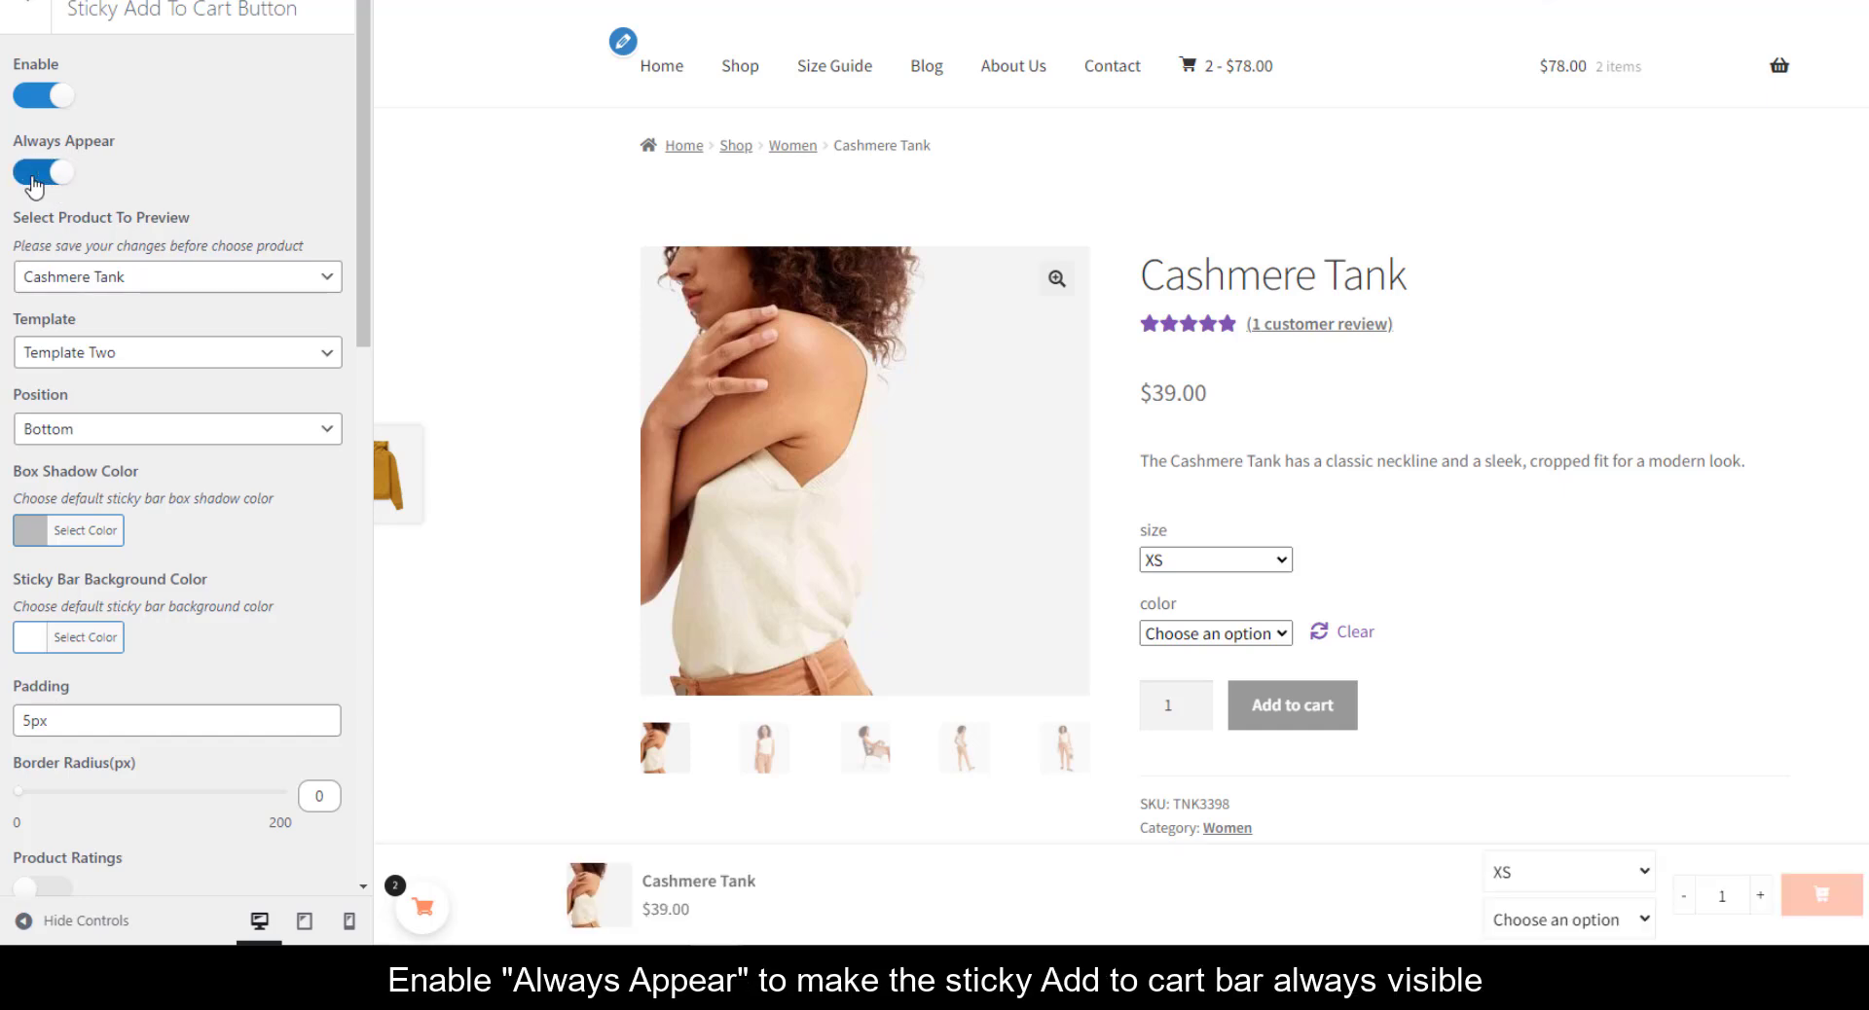
left_click(34, 175)
scroll(484, 225, "down", 10)
scroll(489, 225, "up", 3)
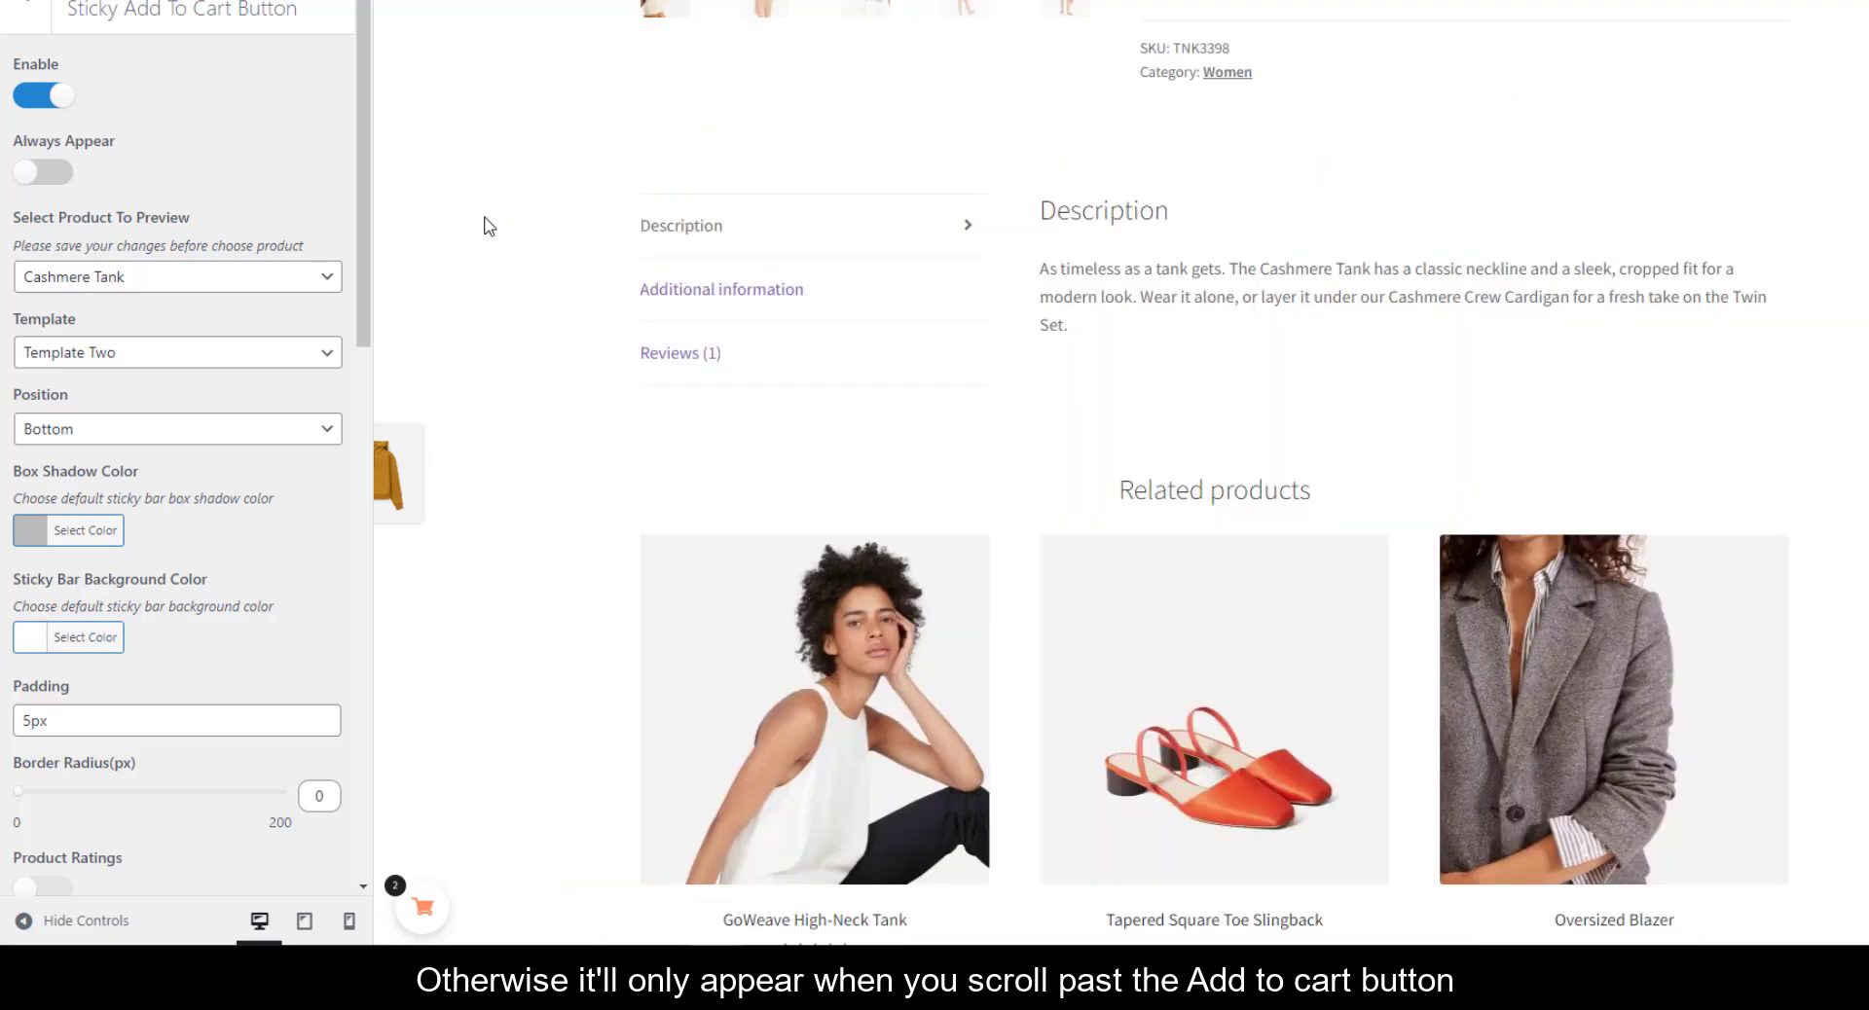
left_click(29, 171)
scroll(555, 238, "up", 7)
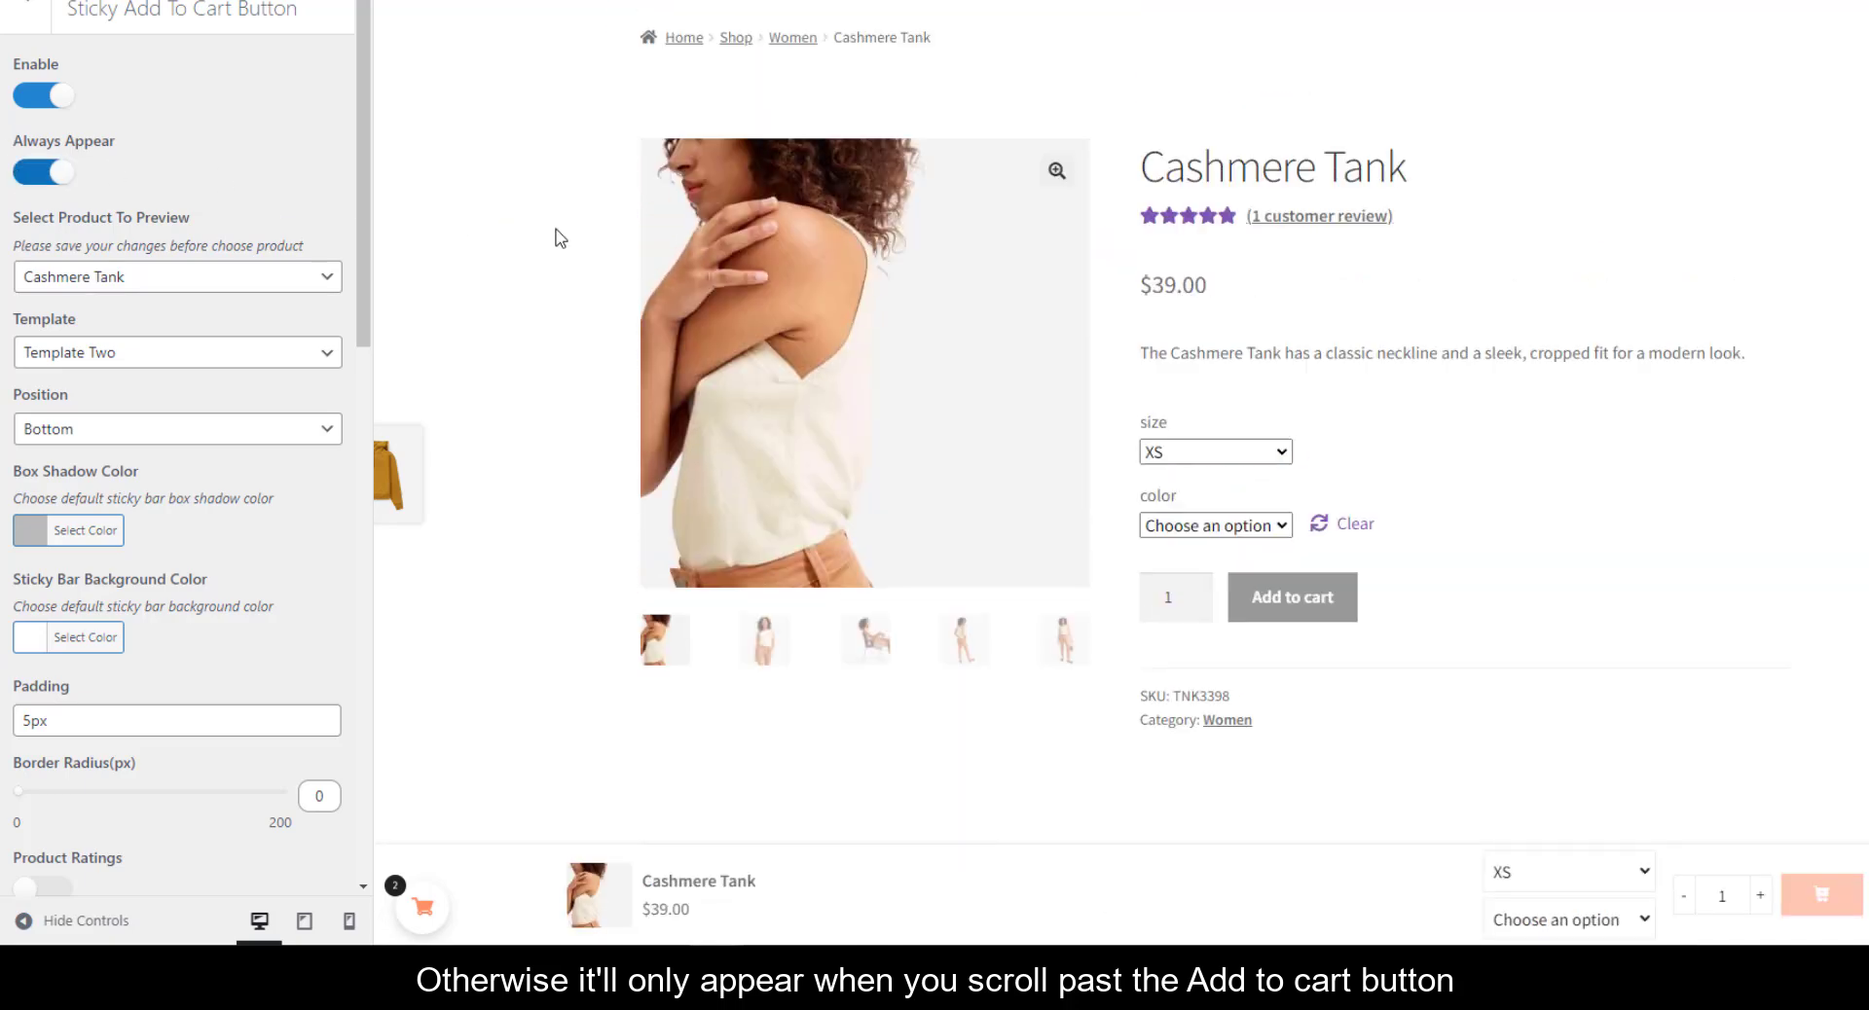
left_click(133, 288)
left_click(133, 288)
Step: Try Template One and Top position, then settle on Template Two at the bottom
left_click(134, 363)
left_click(126, 381)
left_click(130, 360)
left_click(112, 400)
left_click(100, 428)
left_click(85, 480)
left_click(107, 428)
left_click(100, 457)
scroll(168, 467, "down", 3)
Step: Keep the sticky bar background white, set its border radius to 2, and toggle product ratings
left_click(29, 314)
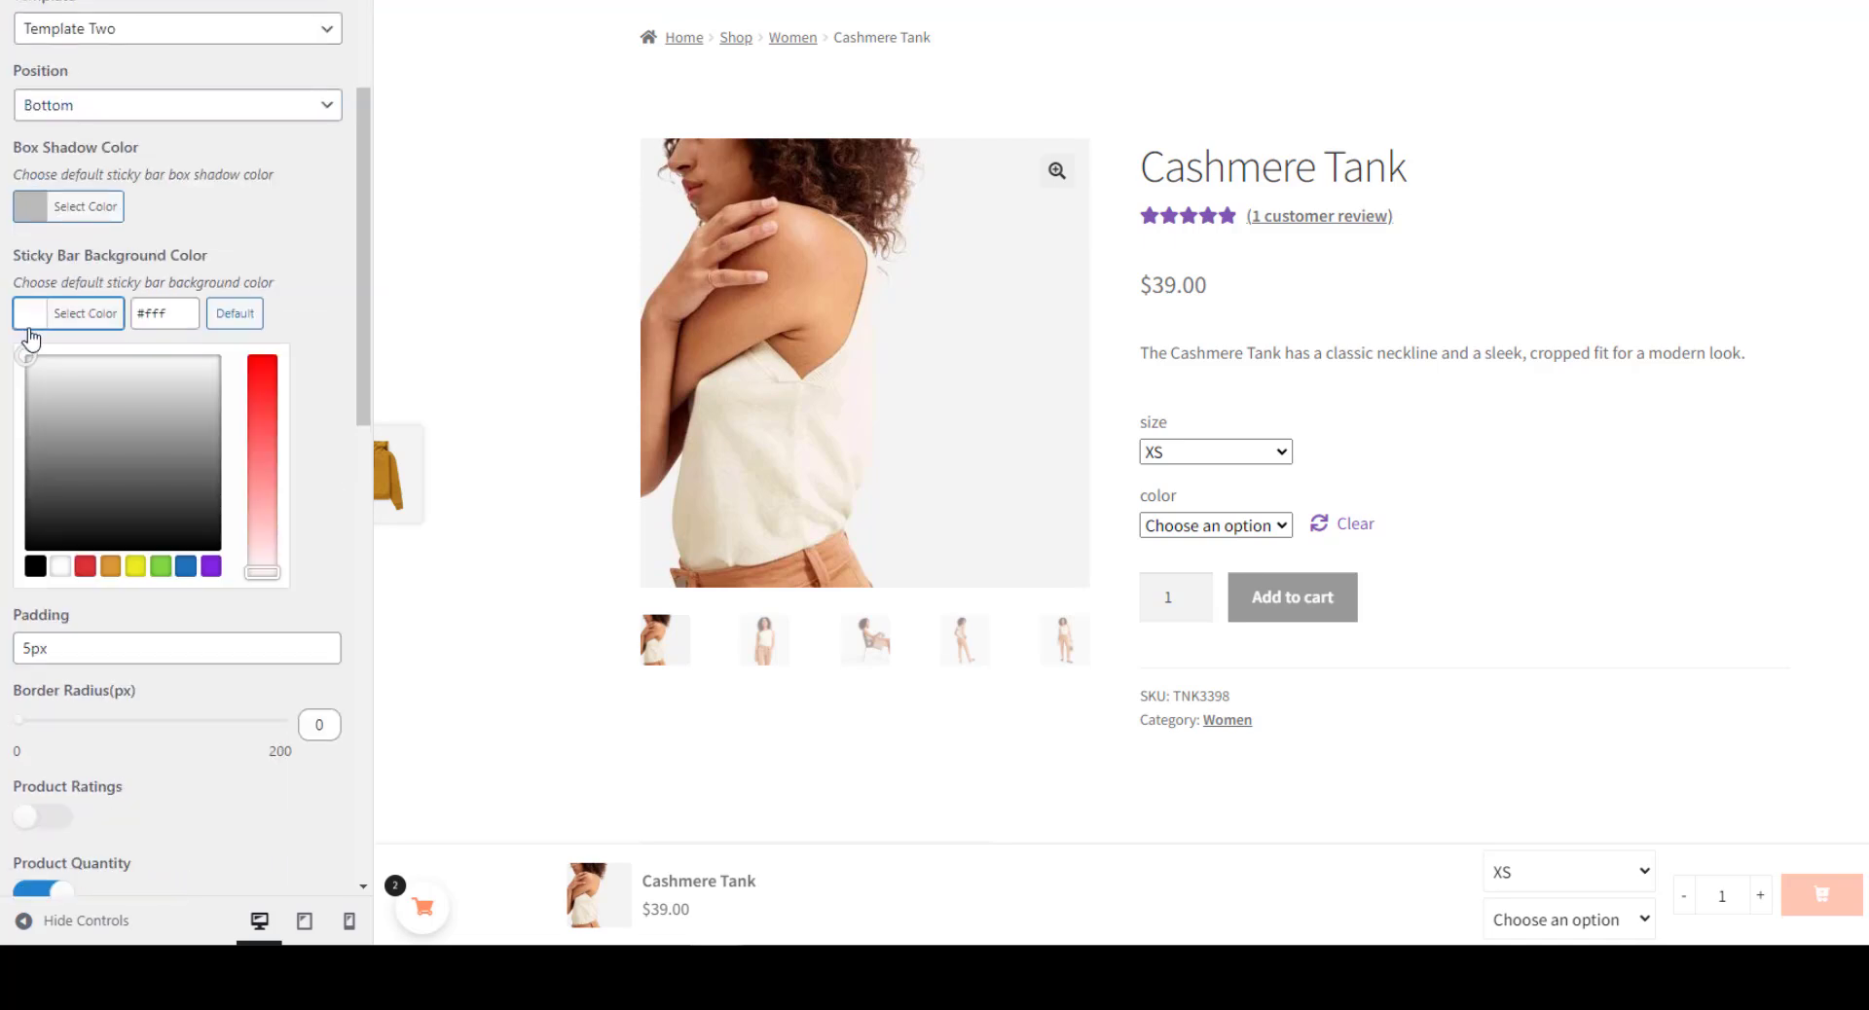
left_click(137, 429)
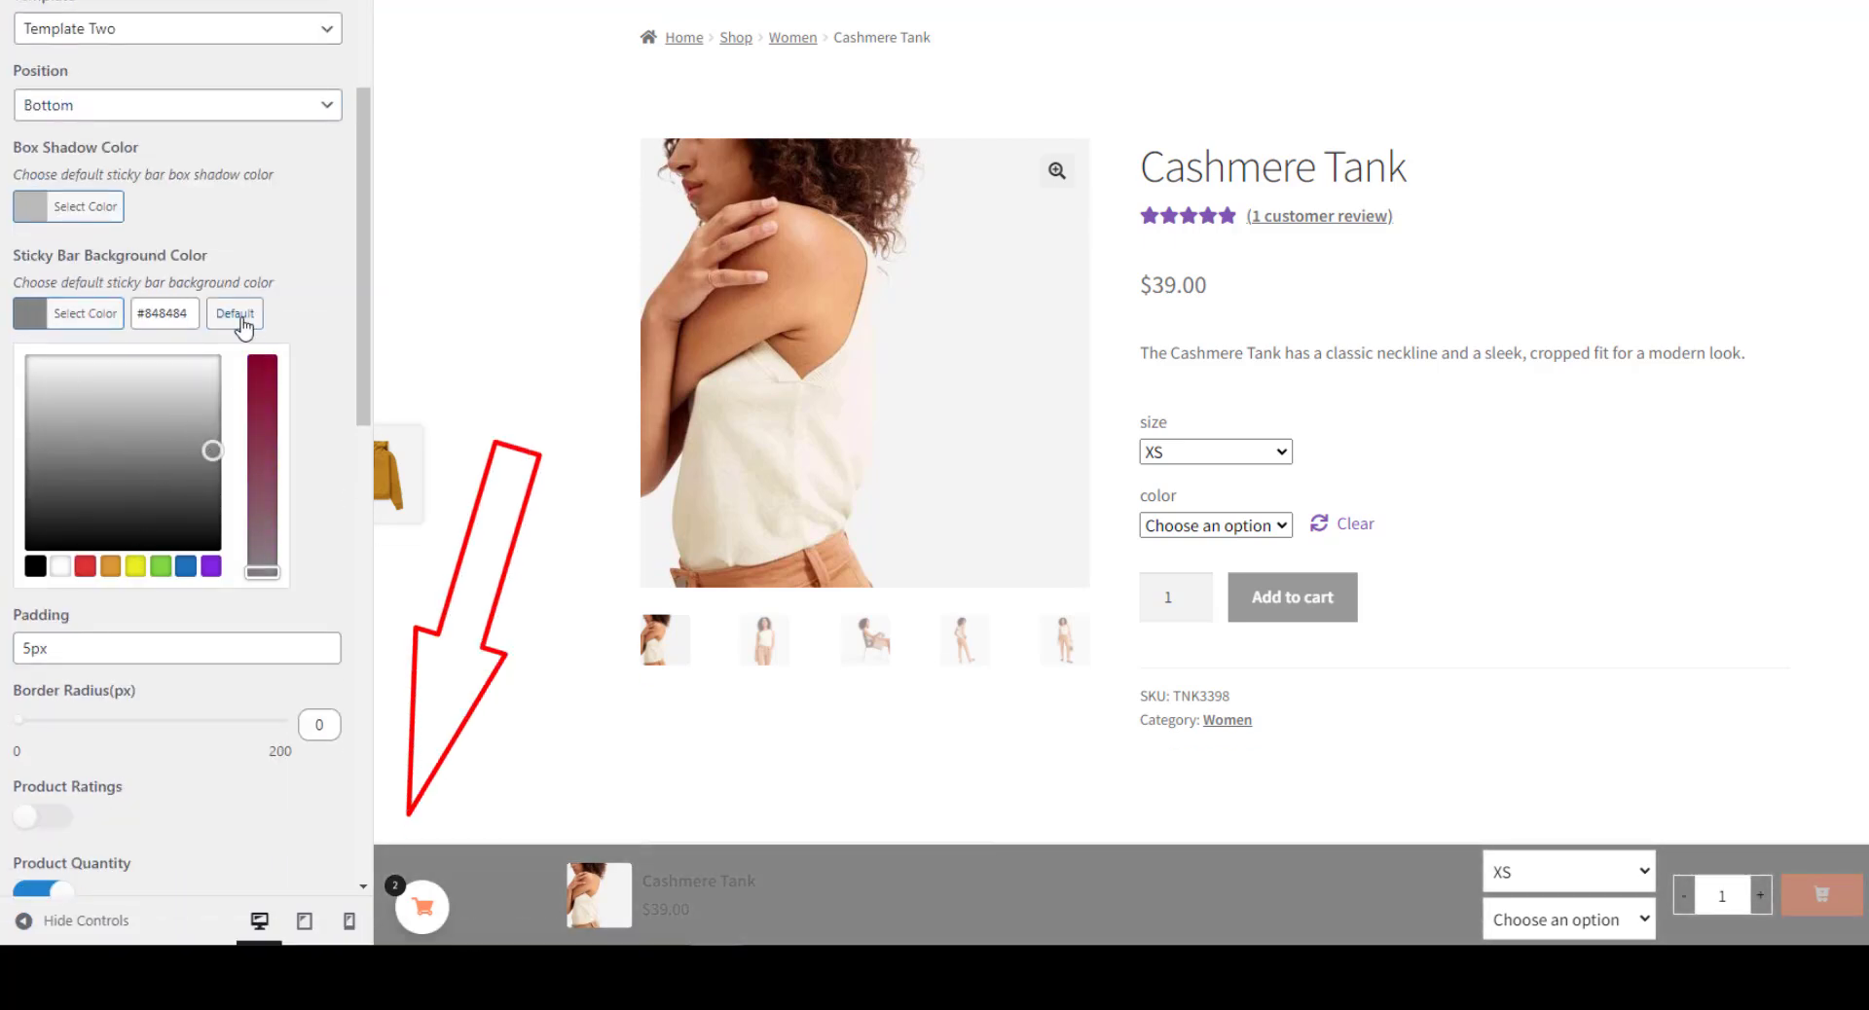
left_click(235, 313)
left_click(334, 312)
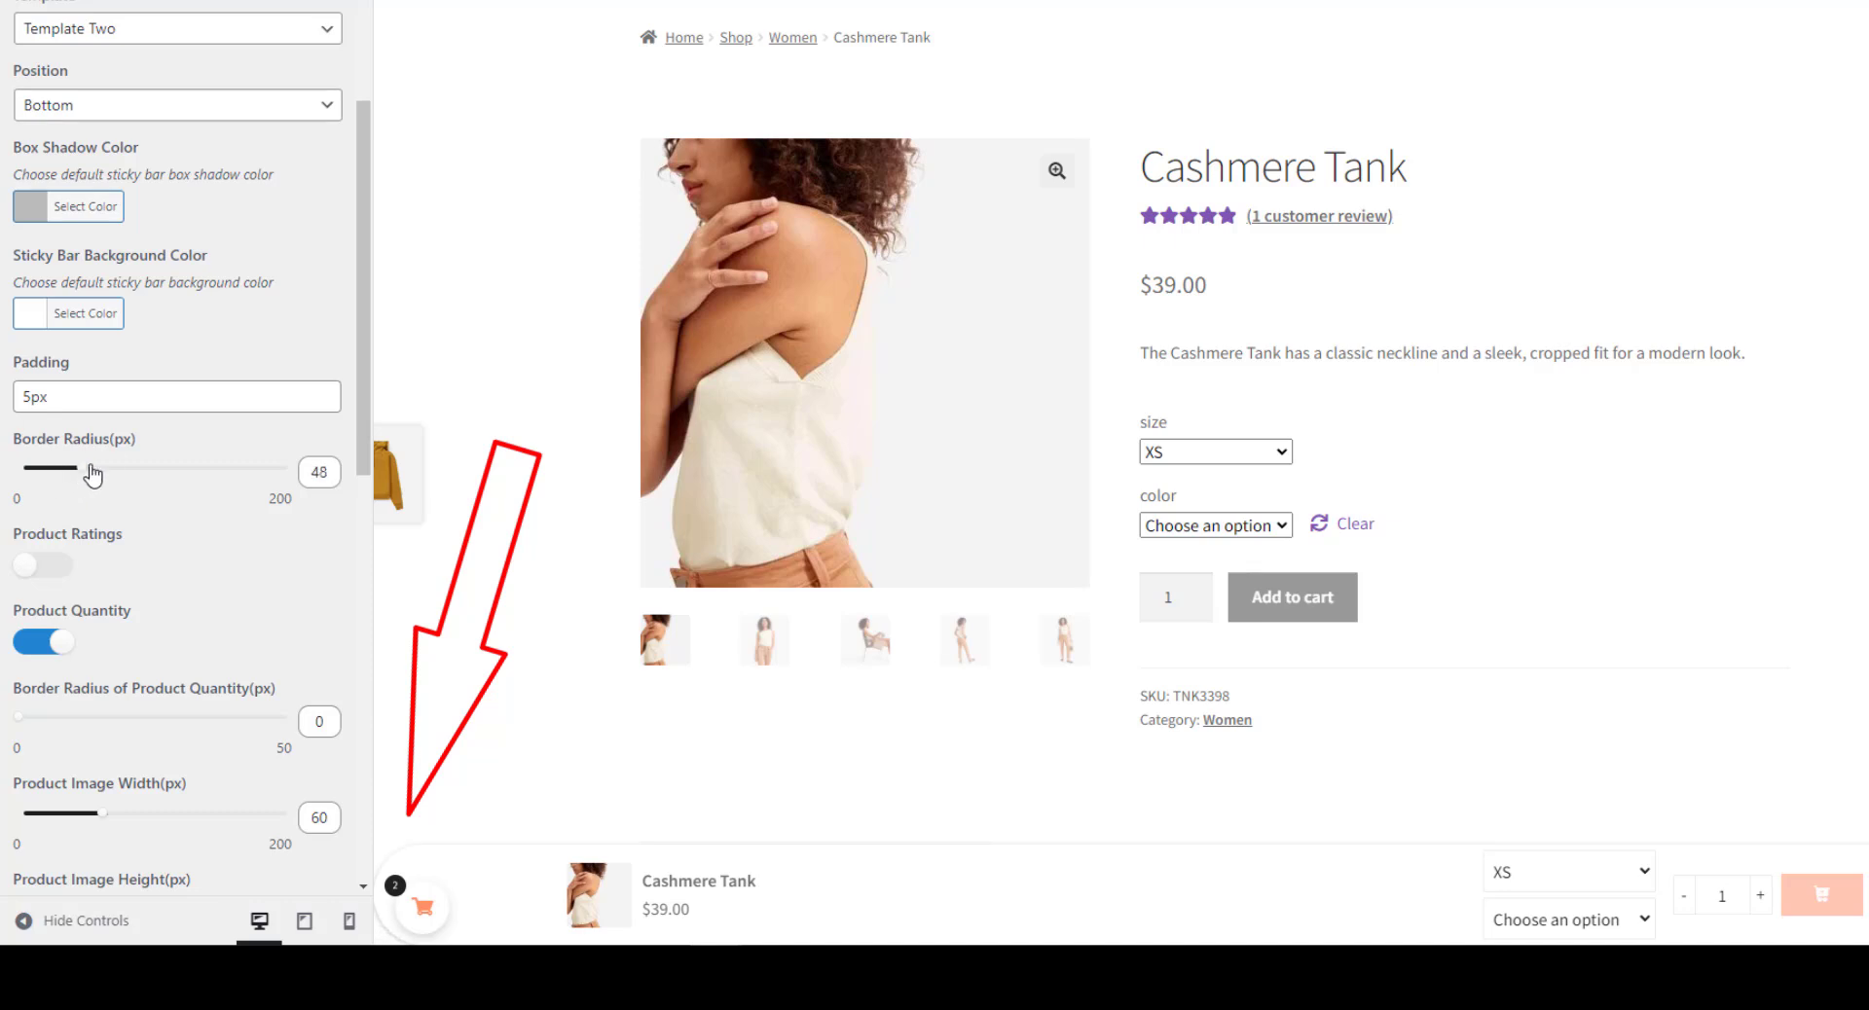
left_click_drag(50, 495, 26, 471)
left_click(42, 563)
left_click(42, 562)
Step: Show the quantity field and set the sticky-bar product image width and height to 60
scroll(59, 540, "down", 5)
left_click(46, 211)
left_click(49, 212)
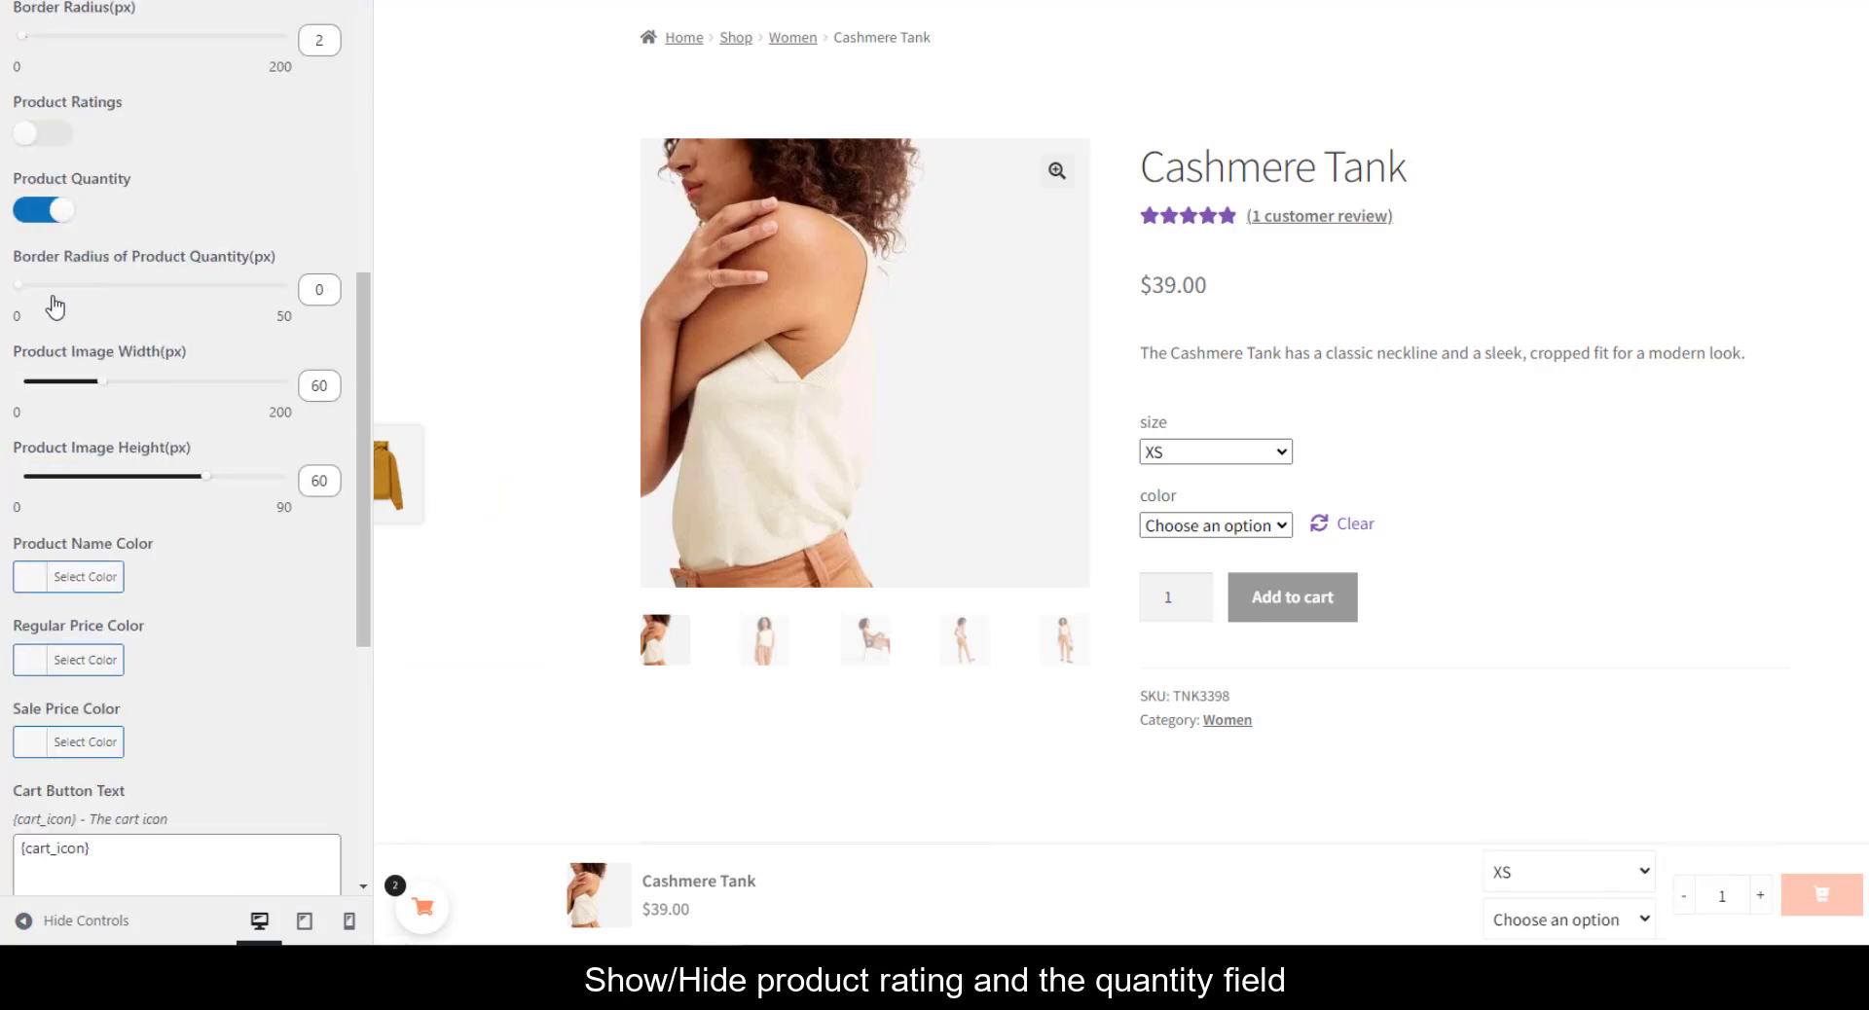
left_click_drag(102, 380, 161, 381)
left_click_drag(205, 476, 329, 472)
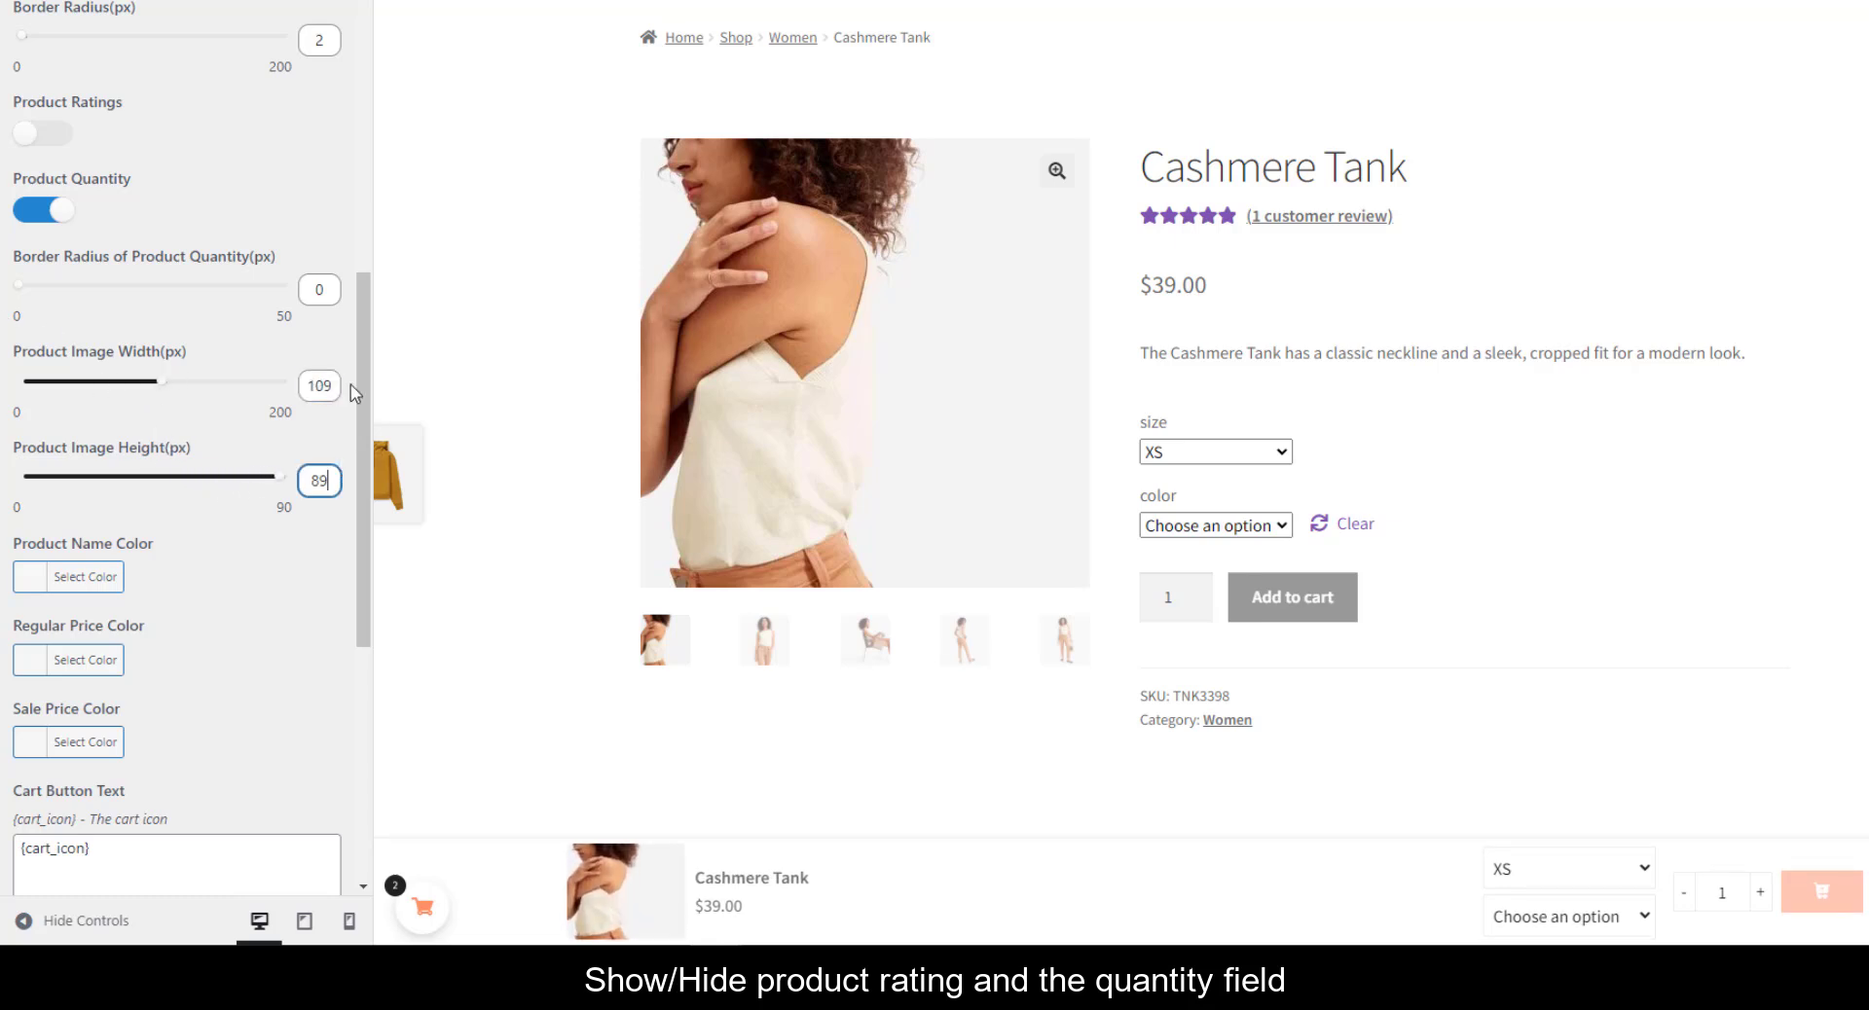
type("60")
double_click(318, 481)
type("60")
scroll(91, 277, "down", 6)
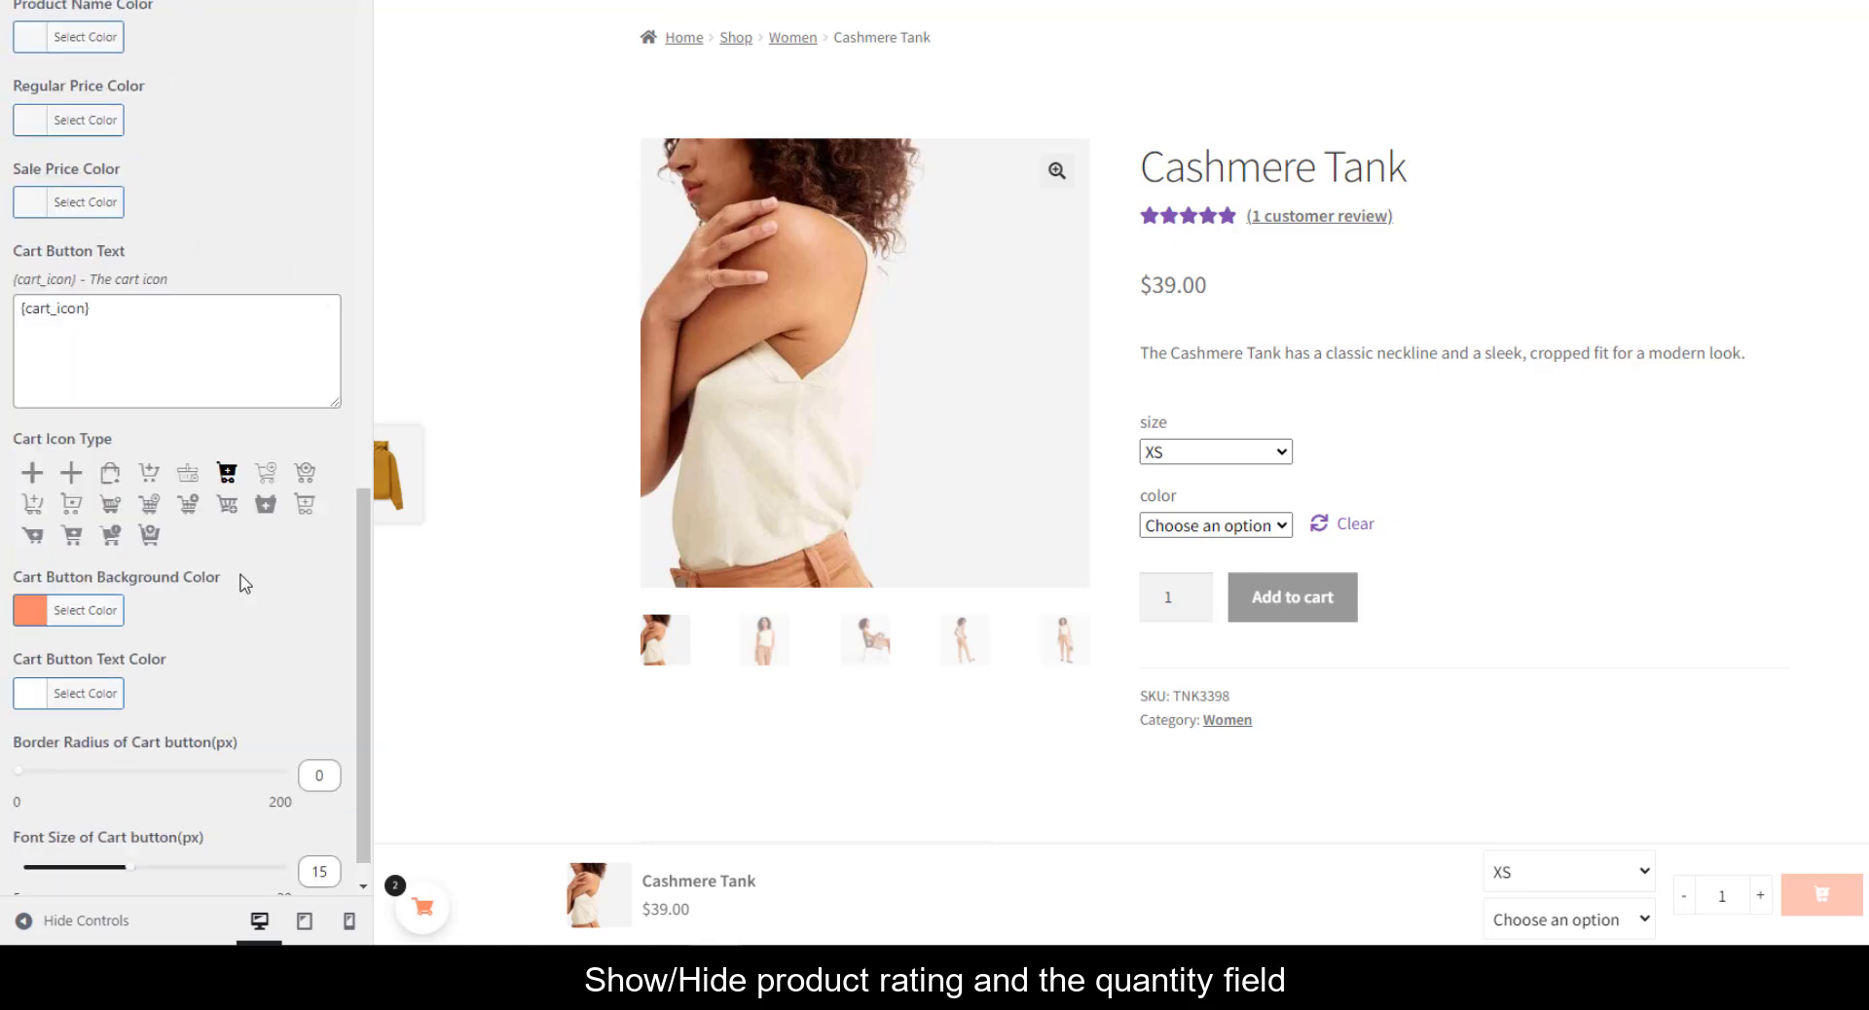
Step: Replace the sticky bar's cart button text with 'Add to cart'
left_click(91, 277)
left_click(71, 435)
left_click(151, 290)
key("ctrl+a")
type("Add to cart")
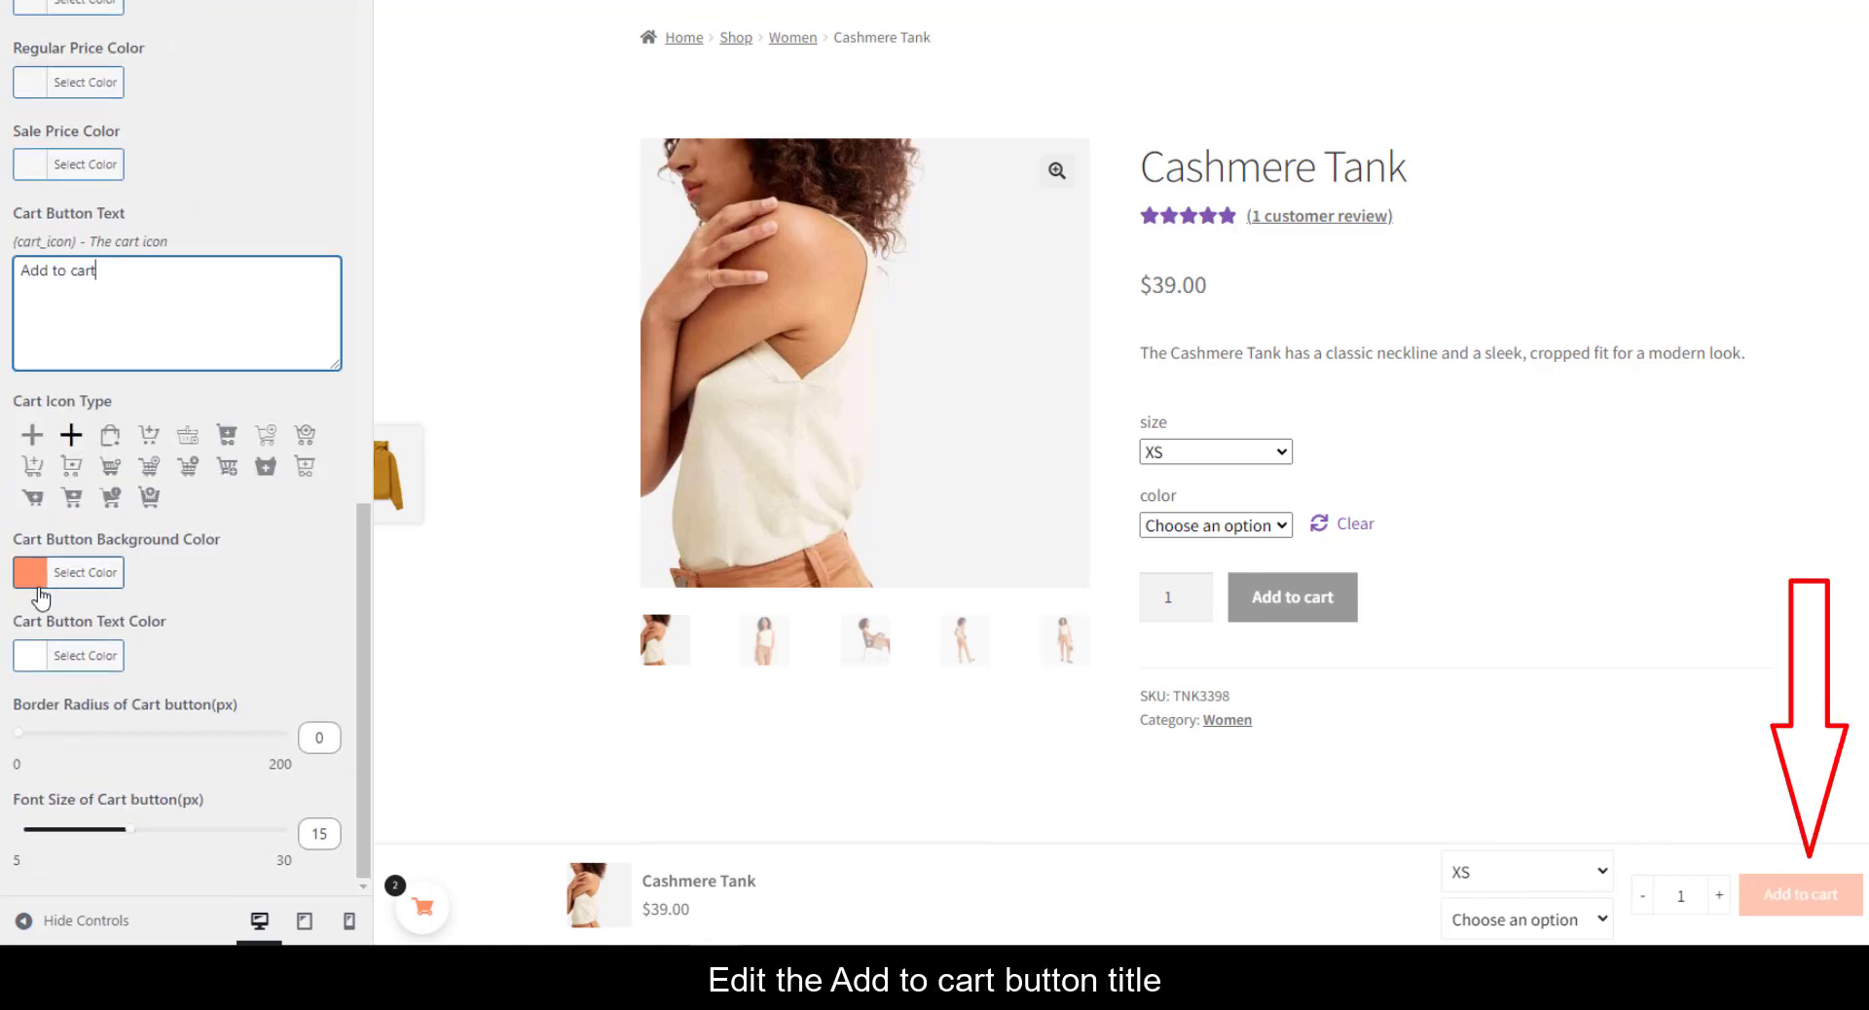
Step: Keep the orange button background, set cart button radius to 0, and shrink its font size
left_click(30, 573)
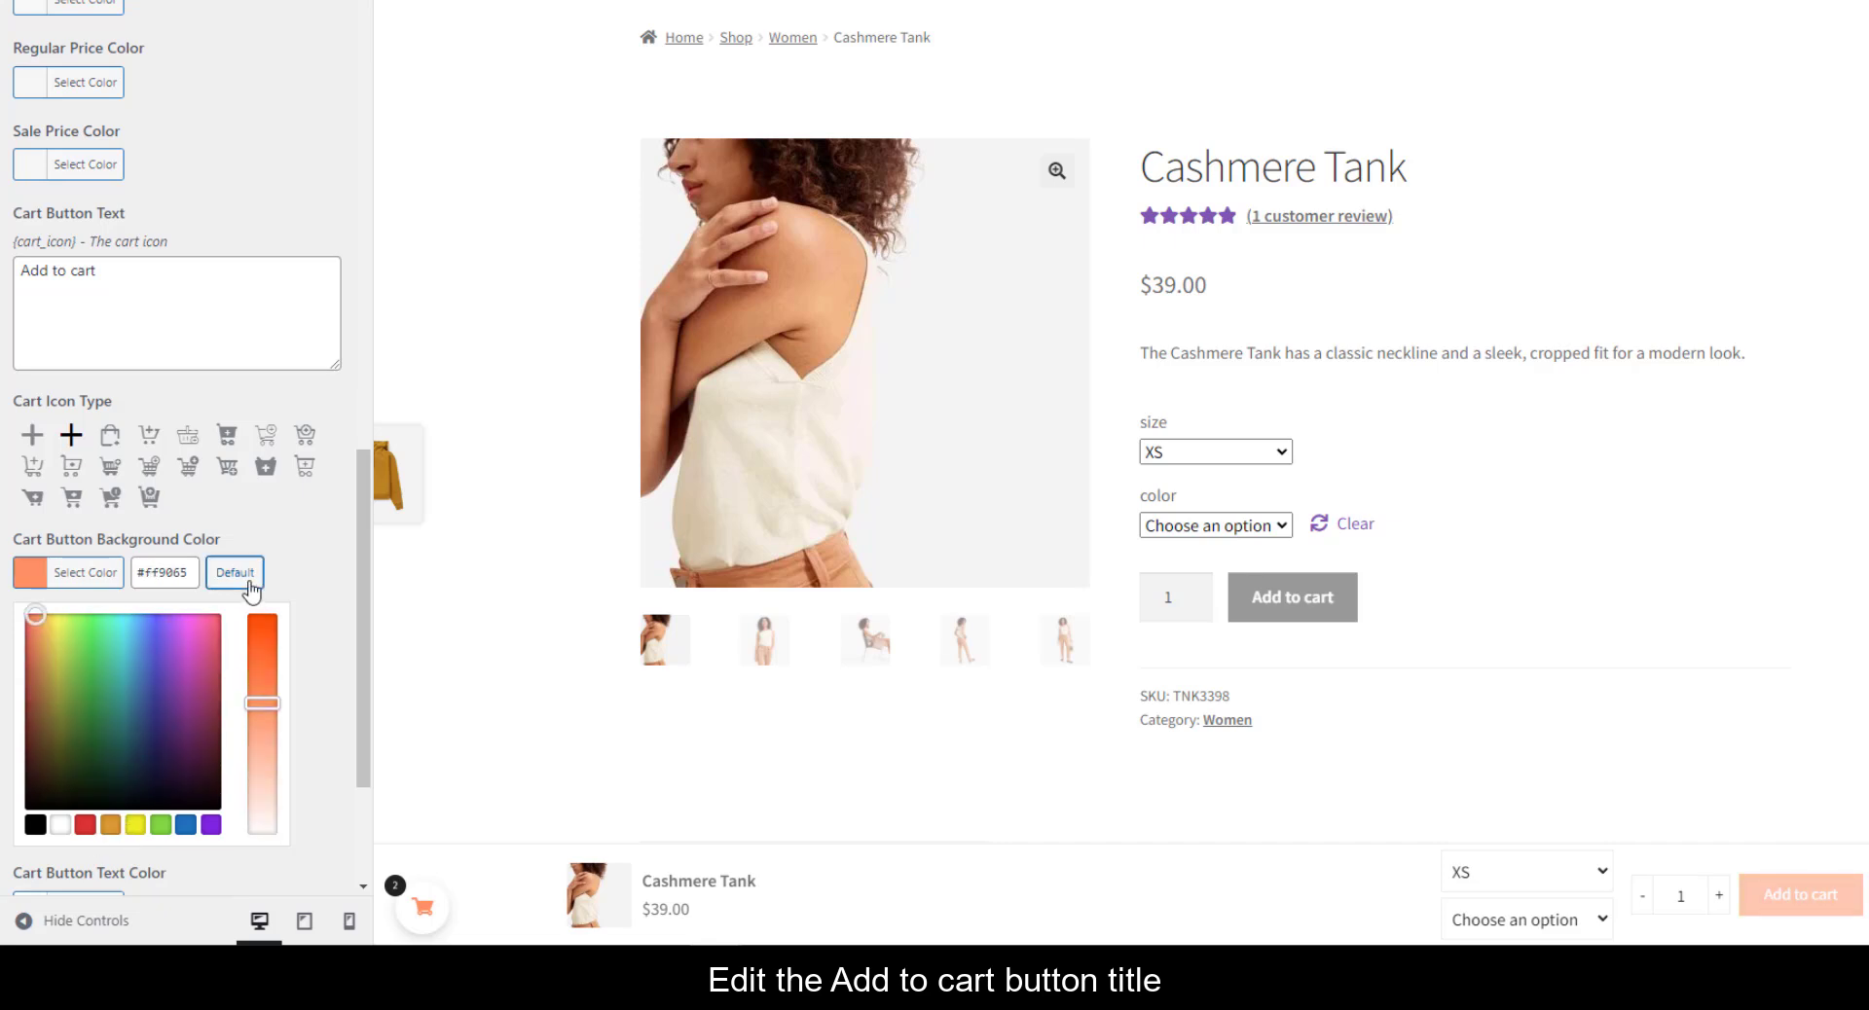
left_click(324, 555)
mouse_move(36, 742)
left_mouse_down()
mouse_move(254, 717)
mouse_move(18, 738)
left_mouse_up()
mouse_move(130, 830)
left_mouse_down()
mouse_move(91, 834)
mouse_move(139, 830)
left_mouse_up()
Step: Preview in tablet layout and set the mobile sticky bar position to Top, then back to Bottom
left_click(305, 922)
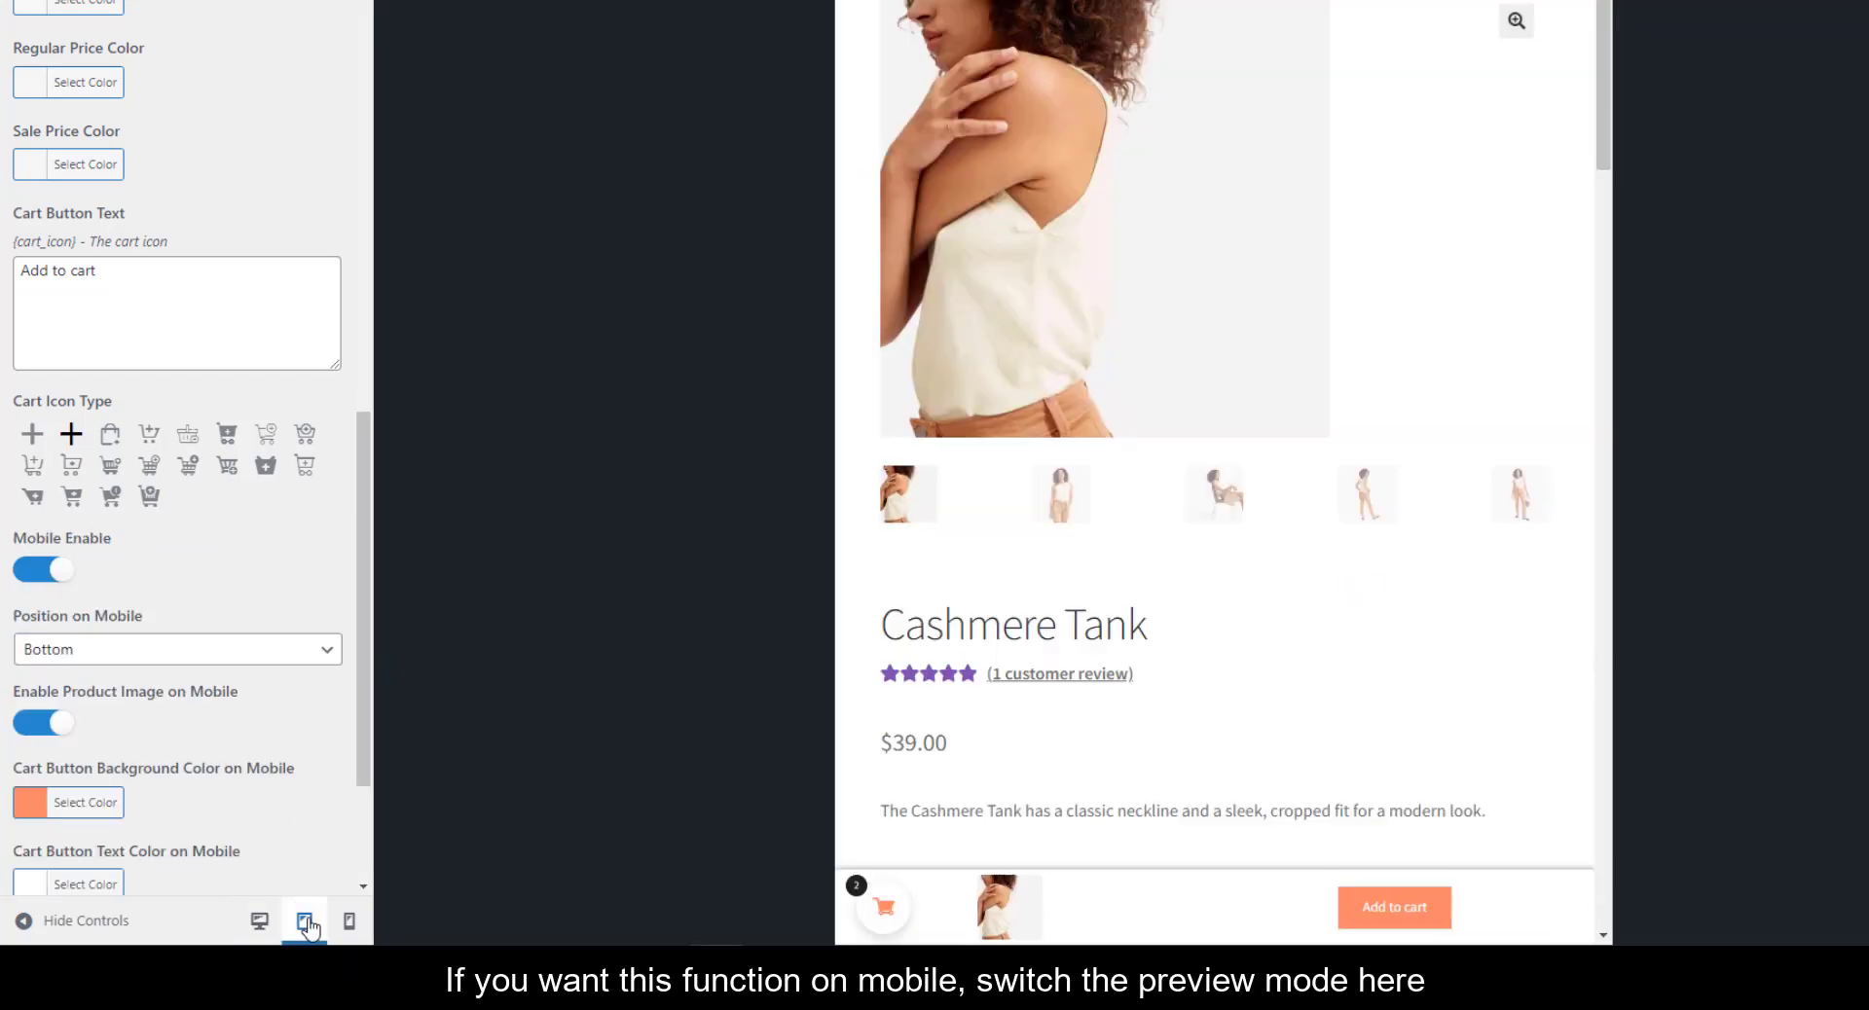
scroll(272, 758, "down", 3)
left_click(208, 428)
left_click(113, 471)
left_click(125, 420)
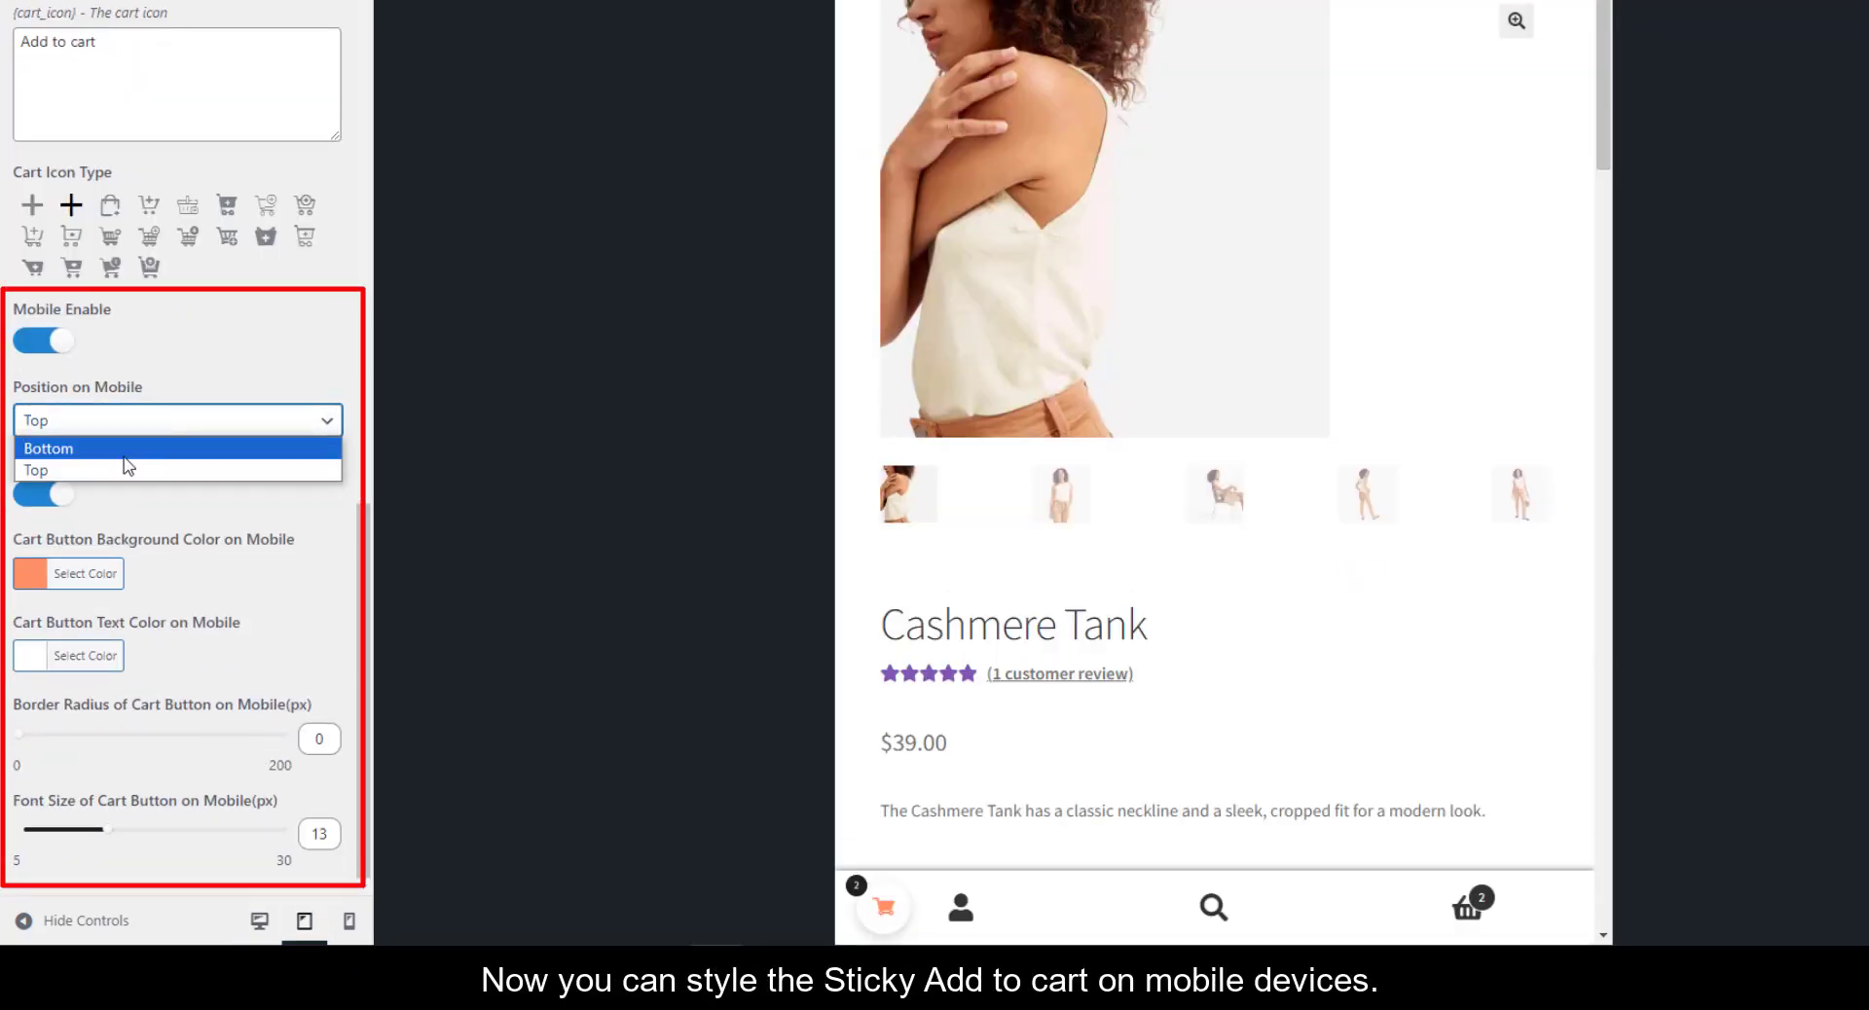
left_click(120, 446)
Step: Try a green mobile button background, then restore the default orange
left_click(34, 569)
left_click(156, 830)
left_click(239, 572)
left_click(29, 572)
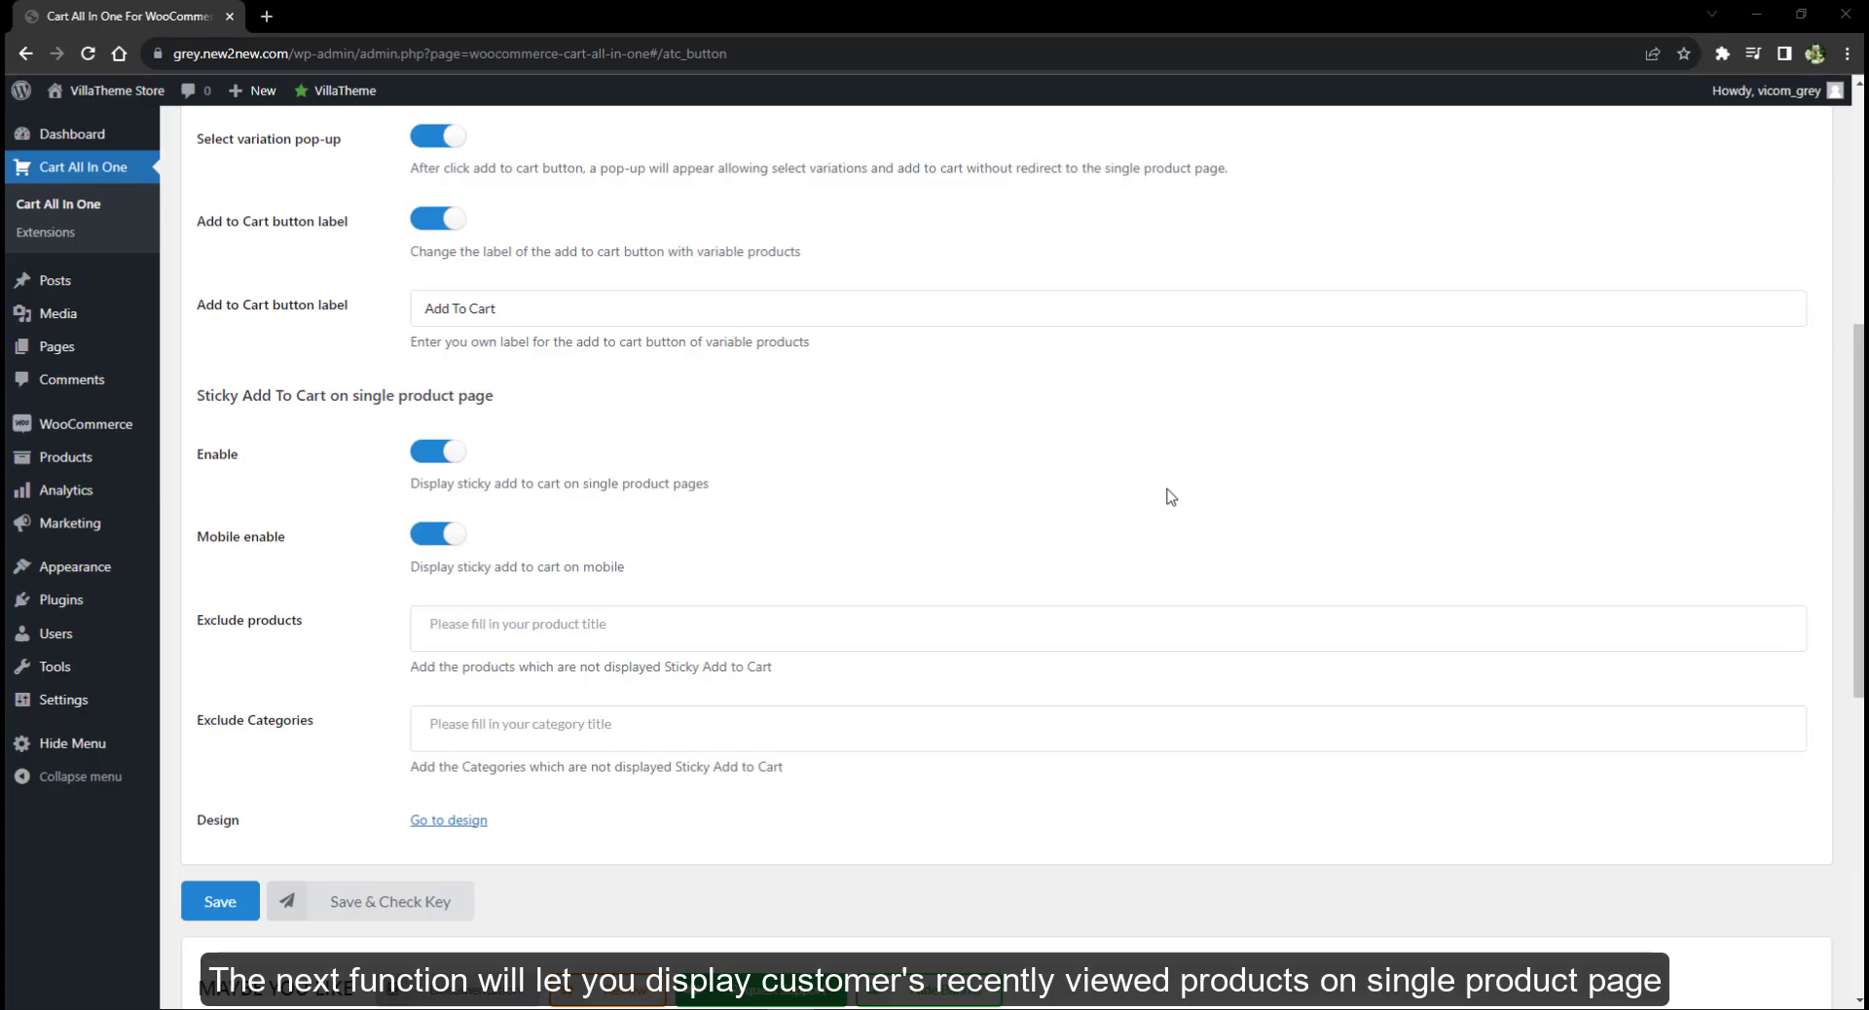
Step: Enable Recently Viewed Products and place it before the single product summary
scroll(1171, 497, "up", 6)
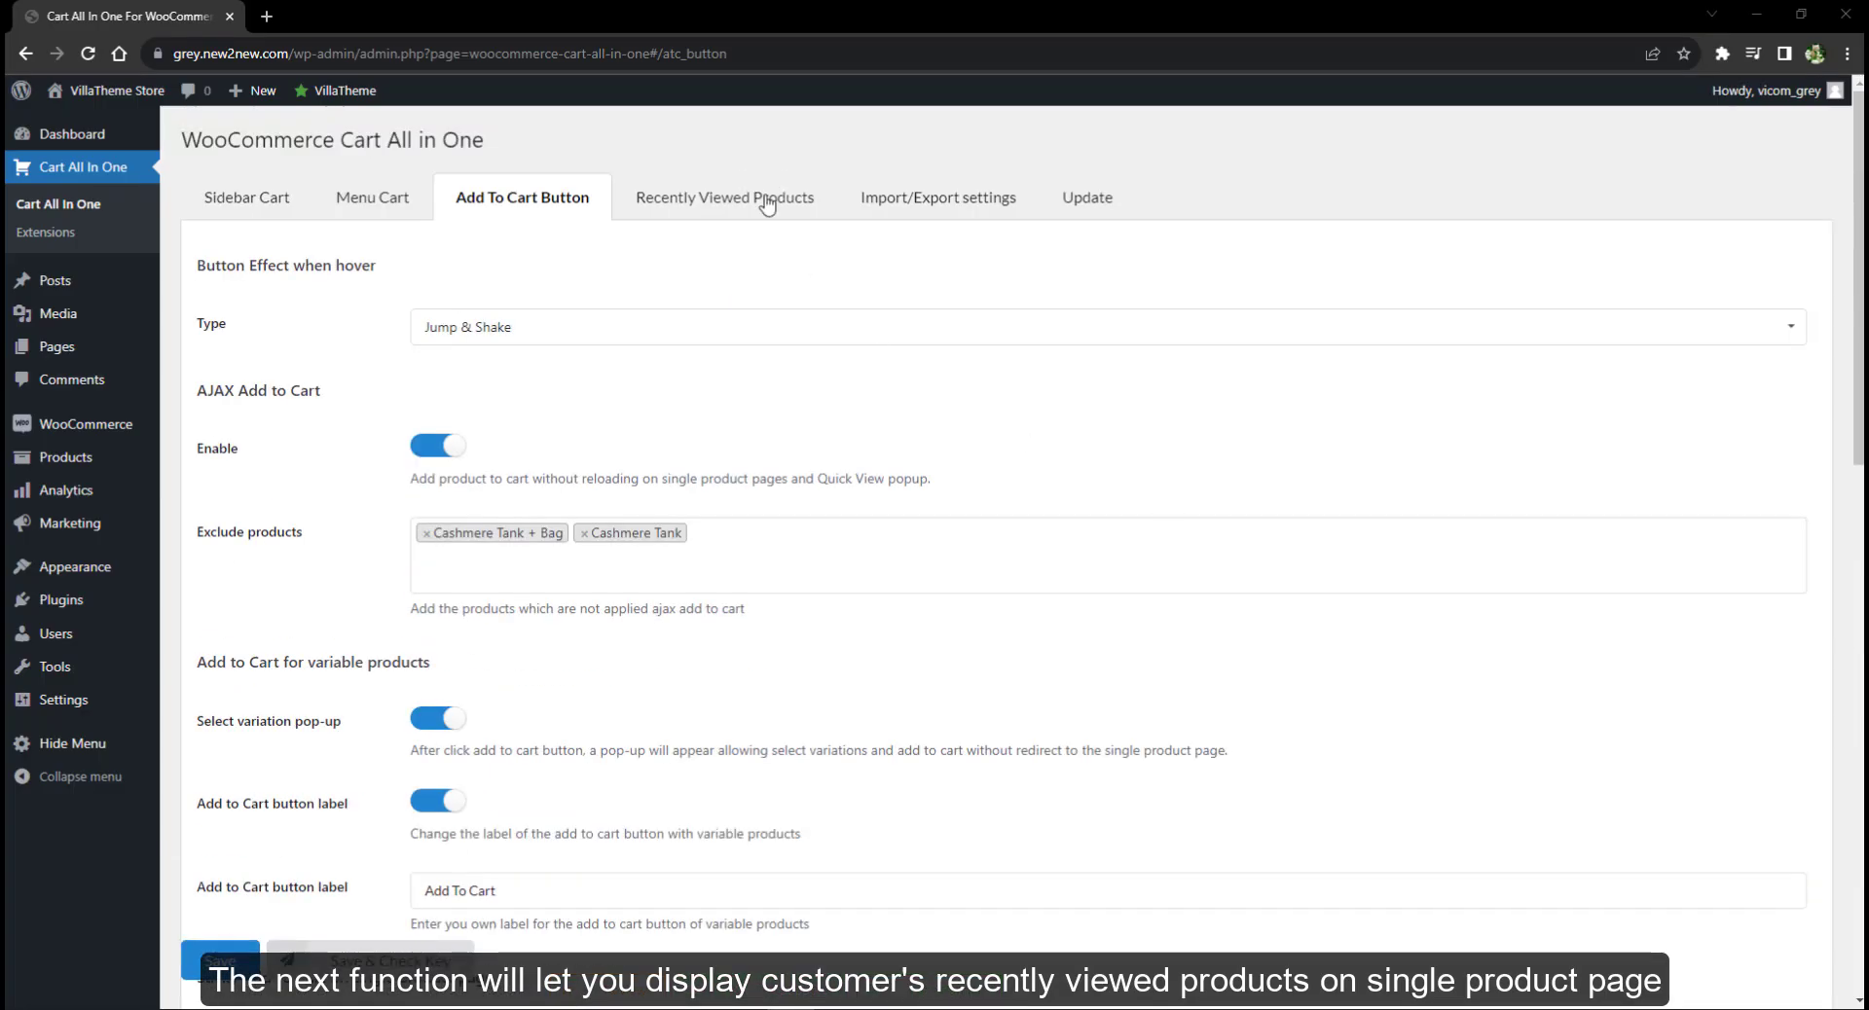
left_click(763, 194)
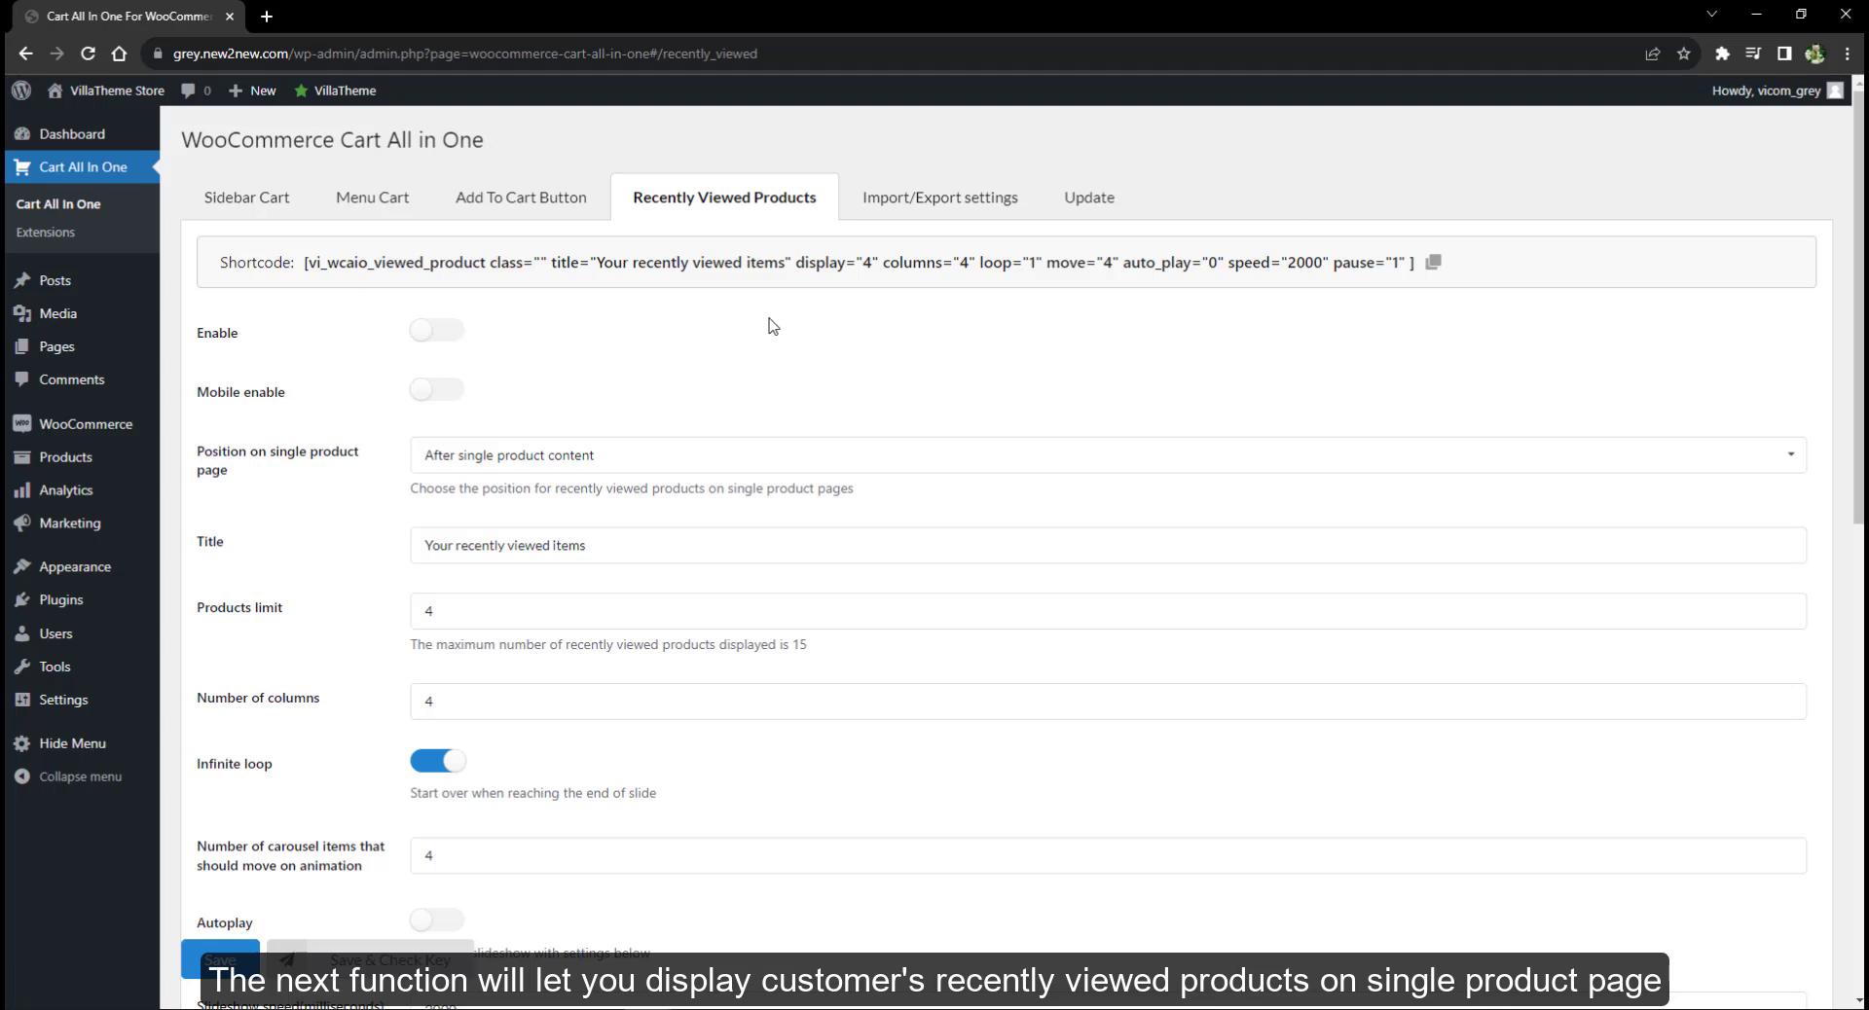
left_click(451, 332)
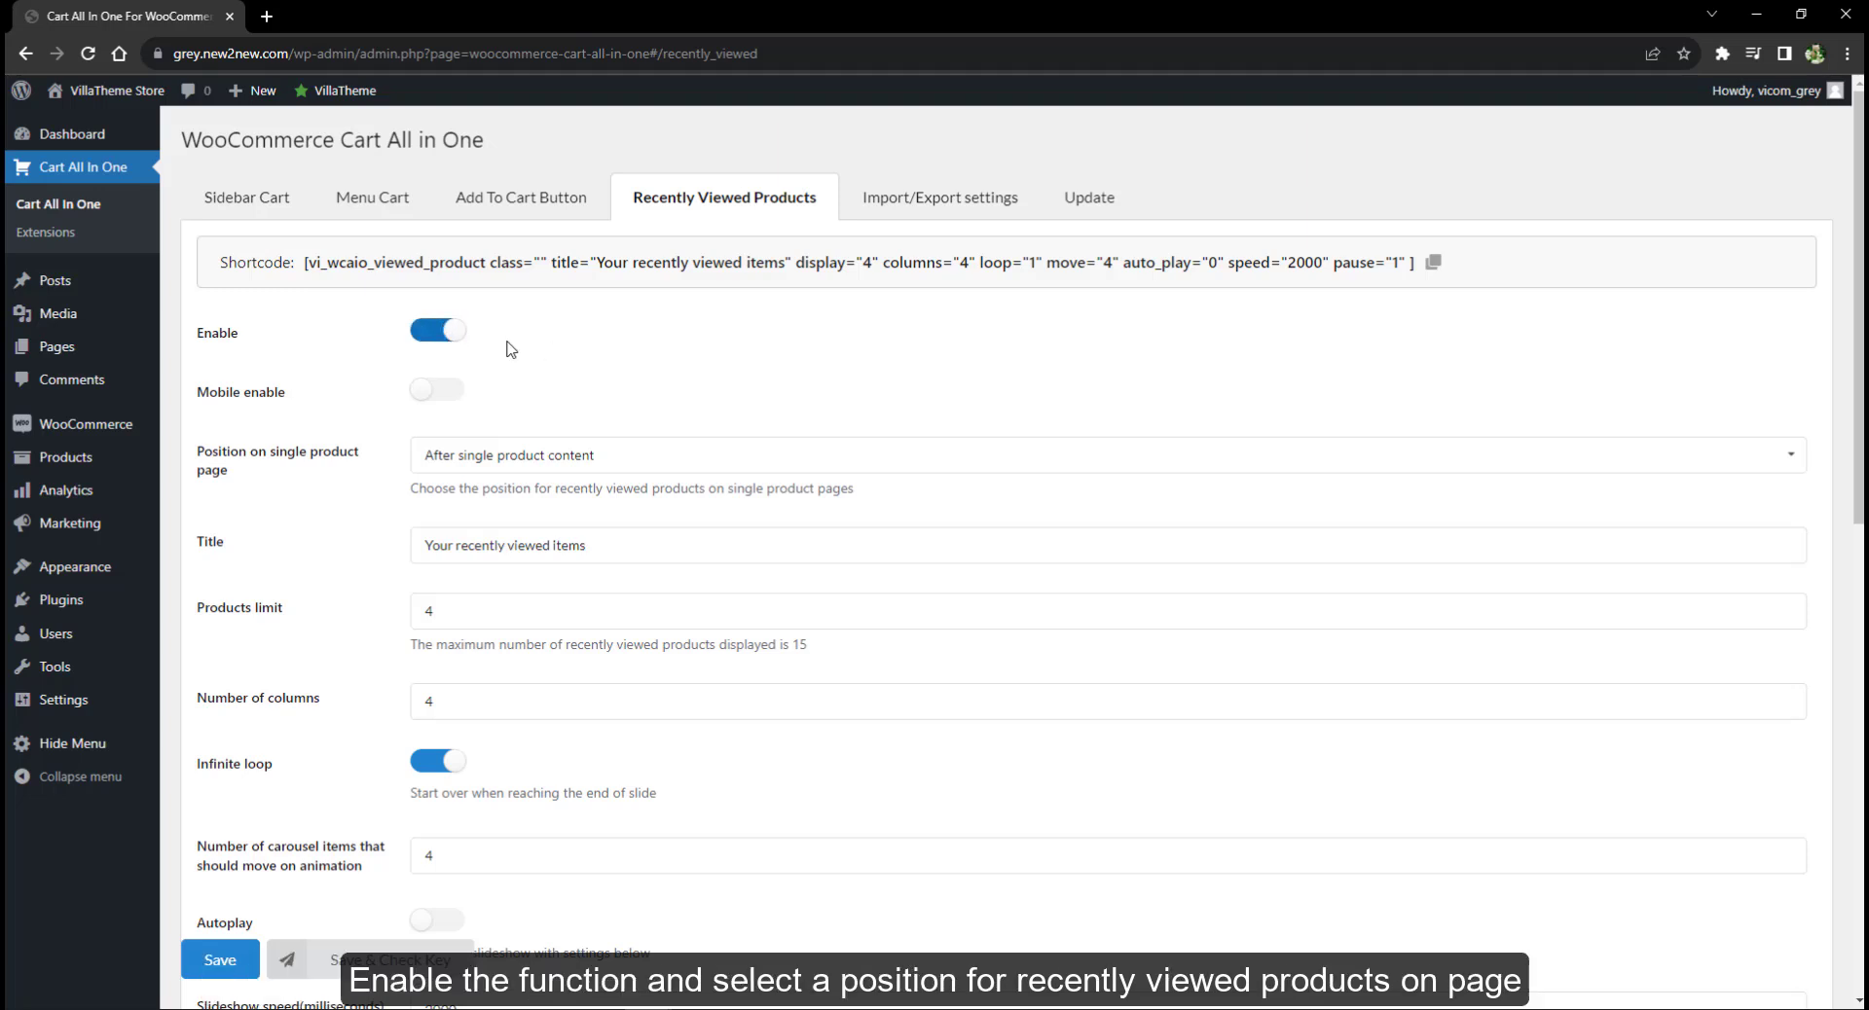
left_click(516, 455)
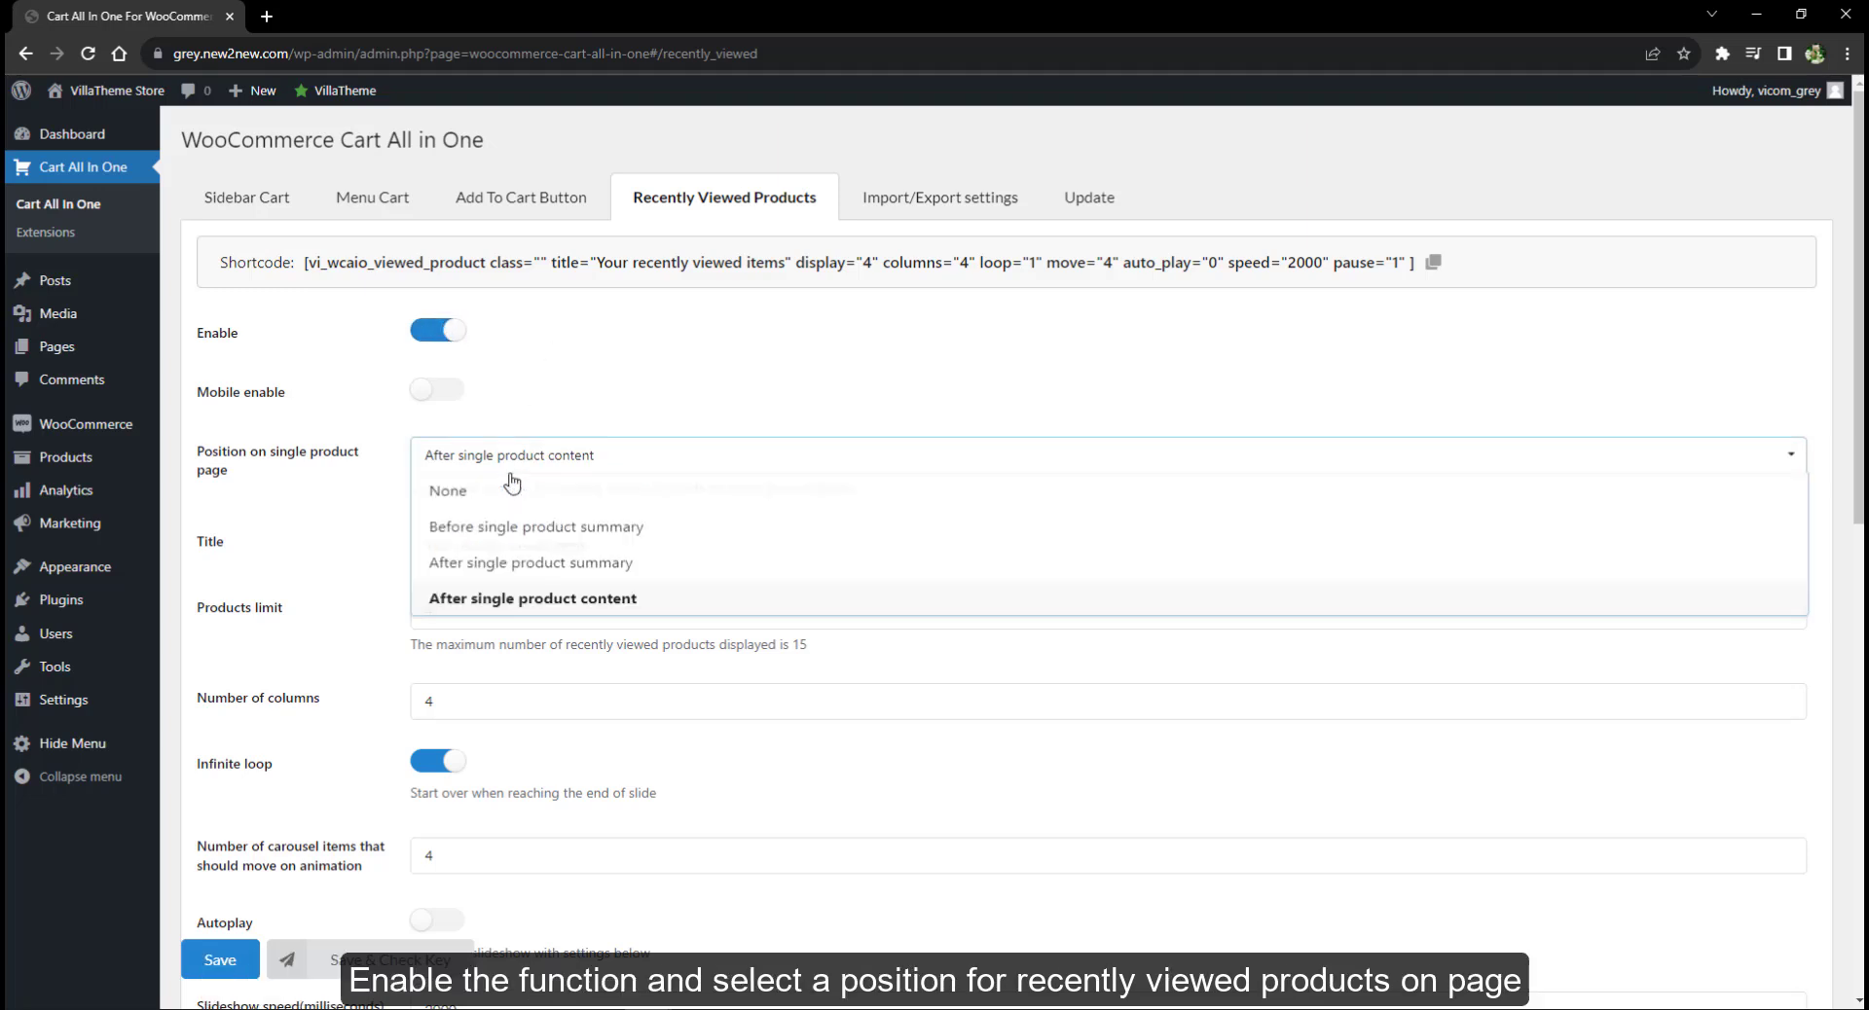
left_click(516, 530)
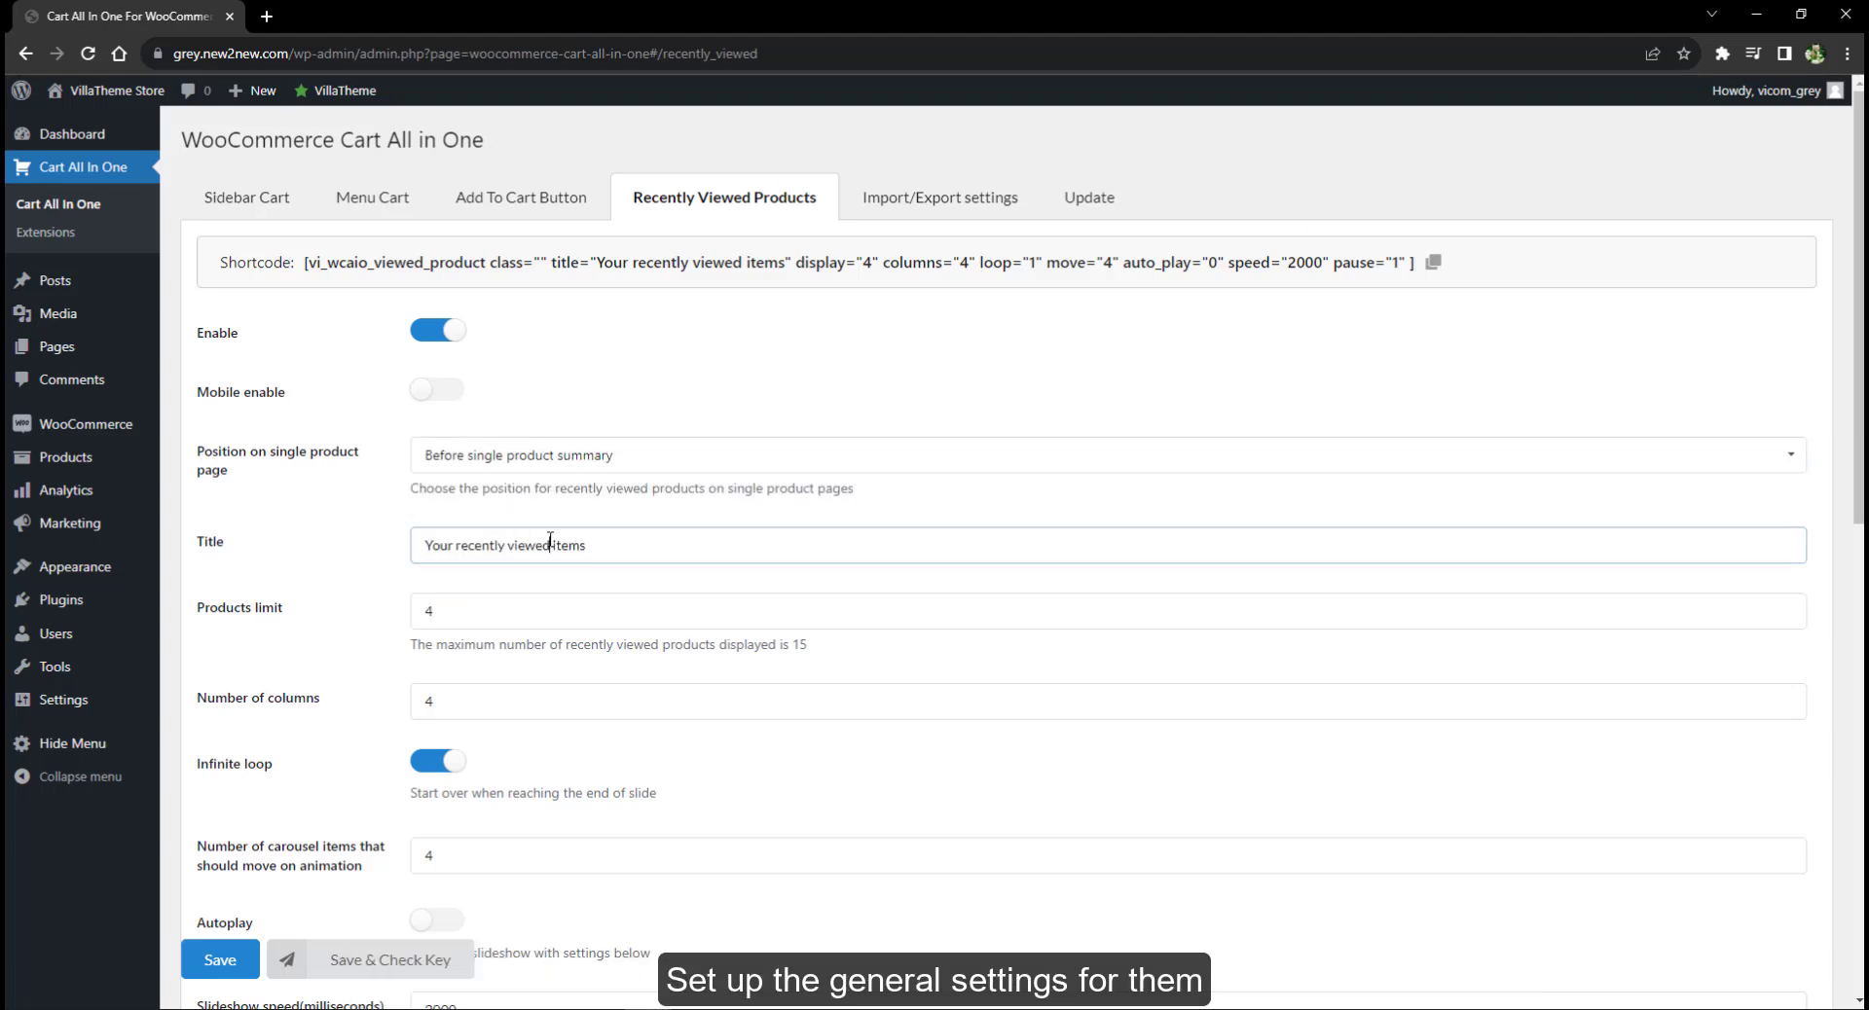
Step: Set the products limit to 8 and save the recently viewed settings
scroll(515, 530, "down", 3)
left_click(447, 312)
left_click(386, 488)
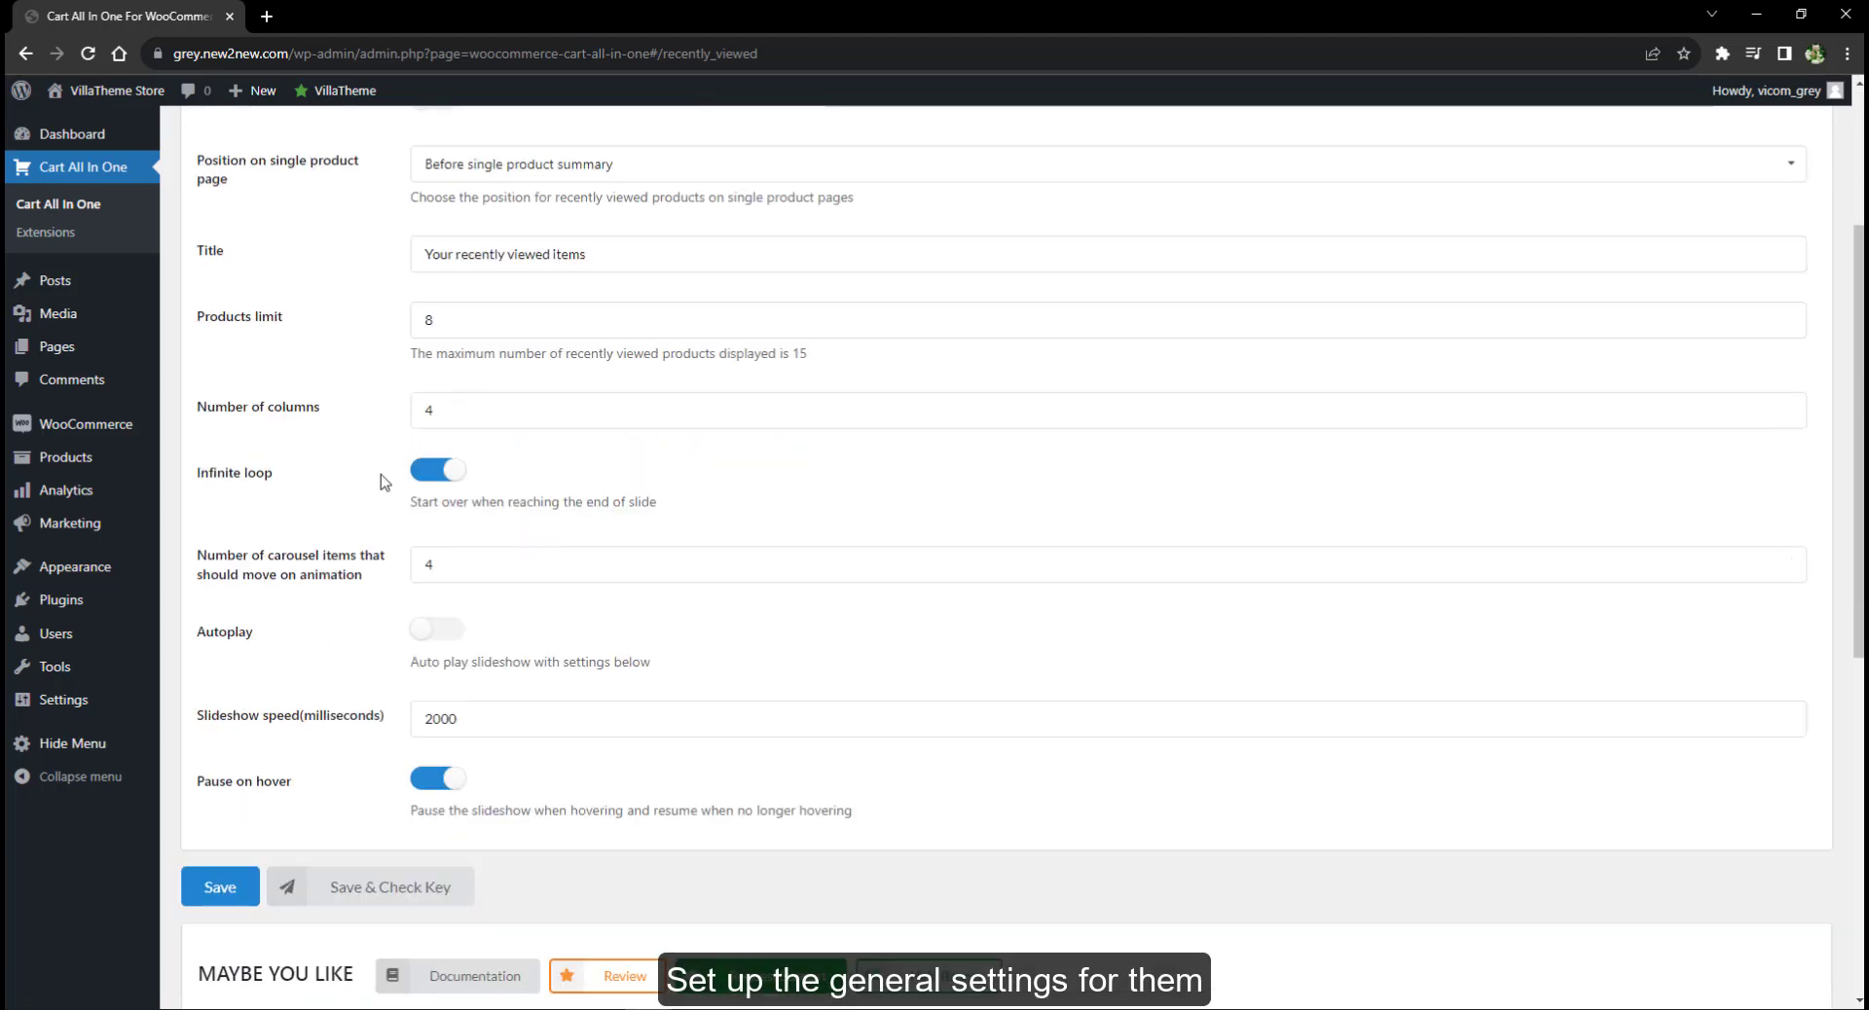
left_click(217, 886)
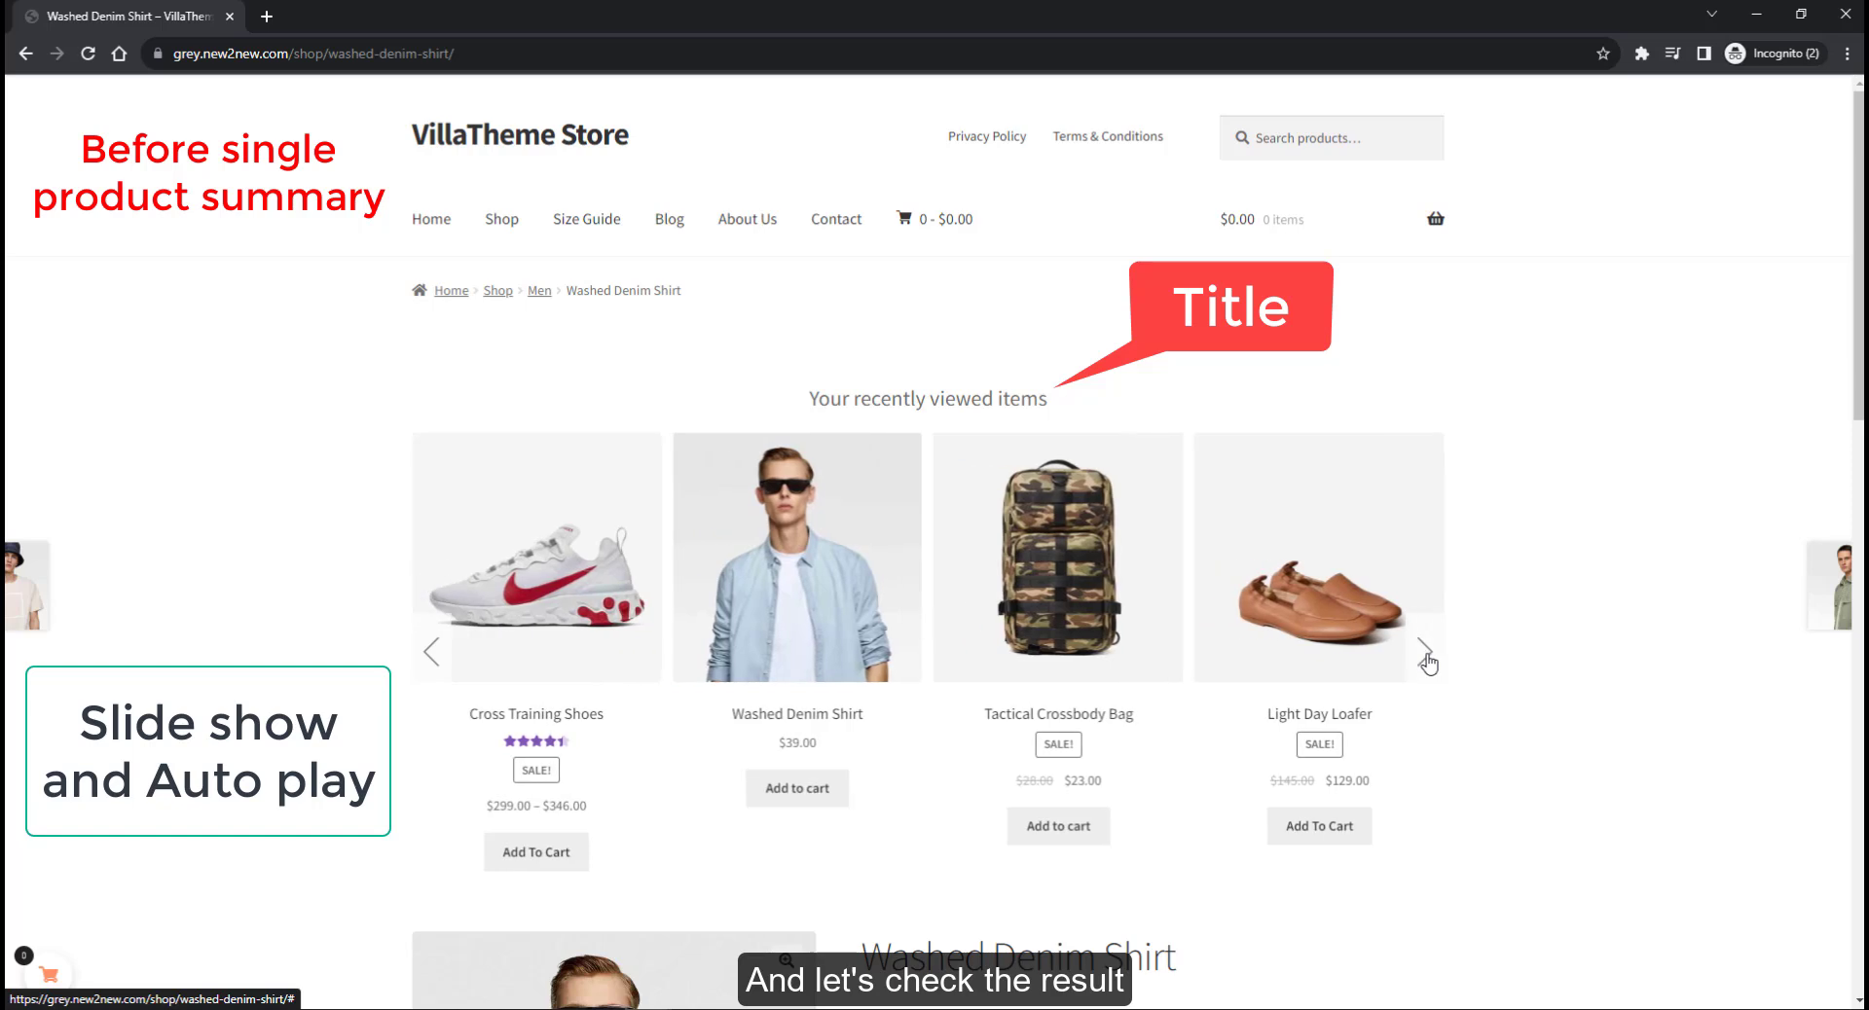
Step: Page the Washed Denim Shirt's 'Your recently viewed items' carousel forward twice
left_click(1427, 652)
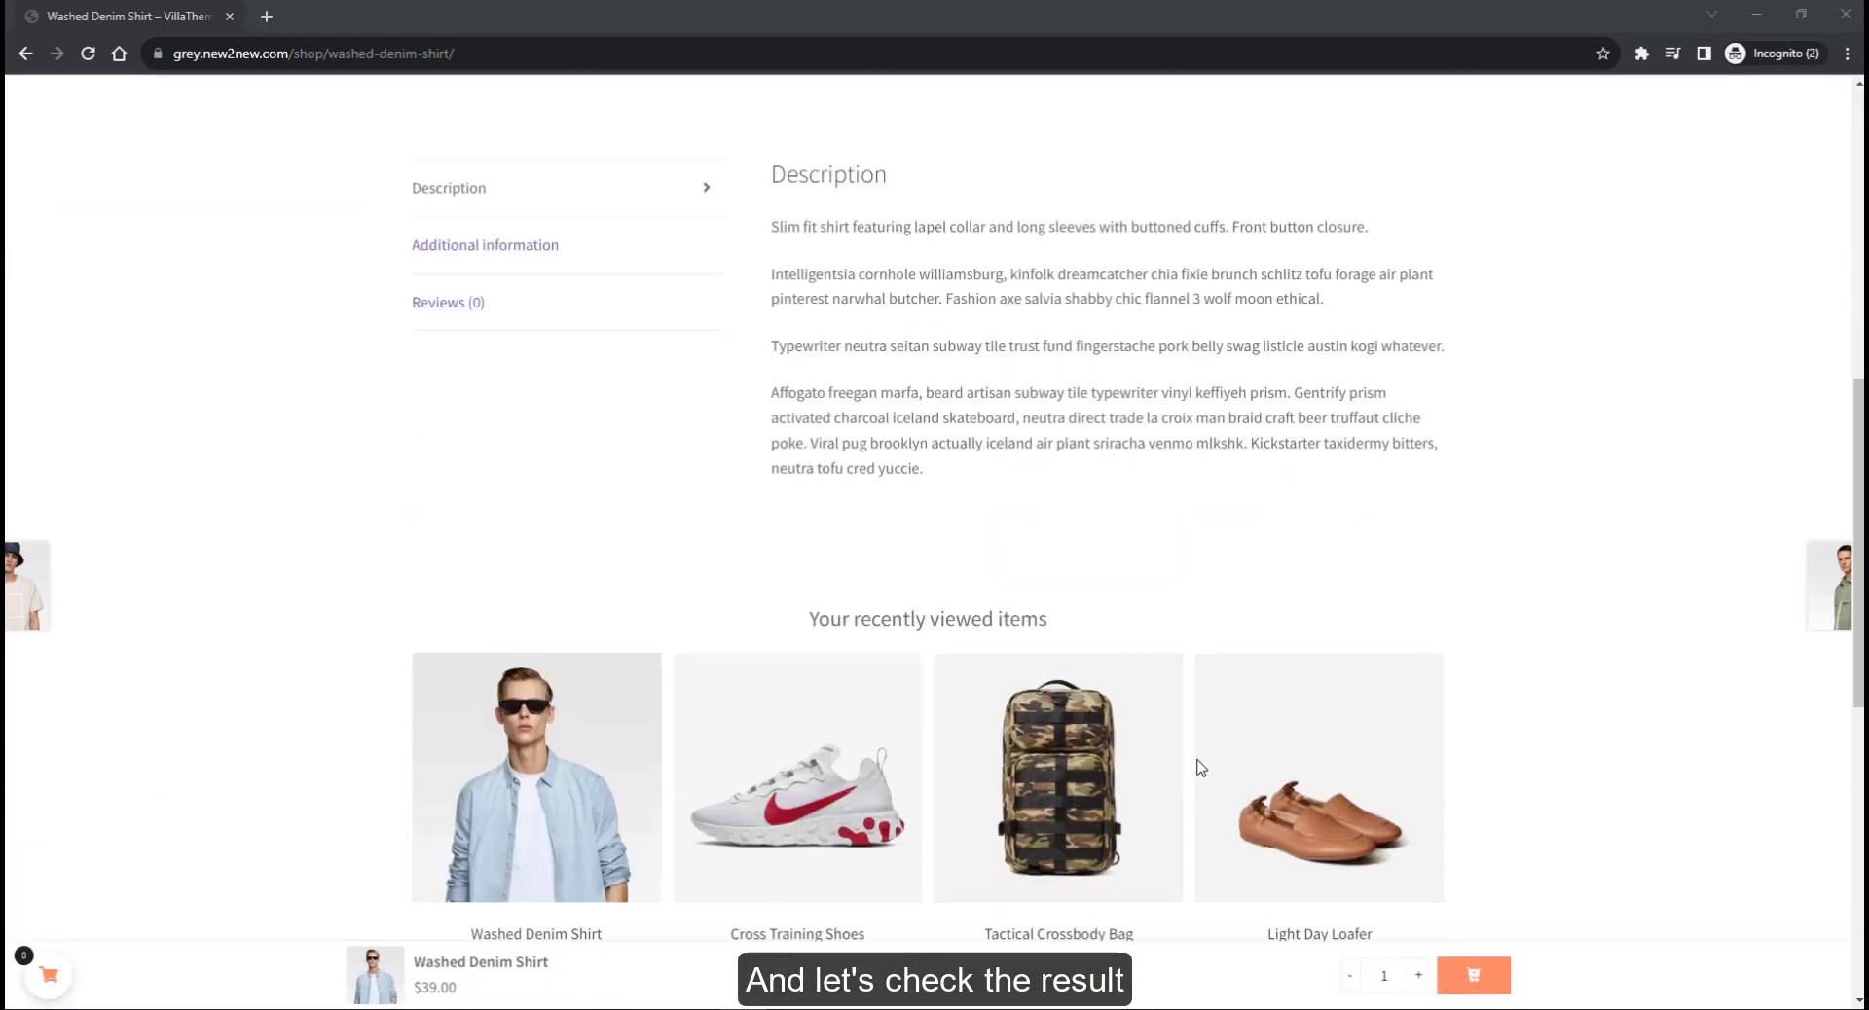
scroll(1538, 780, "down", 6)
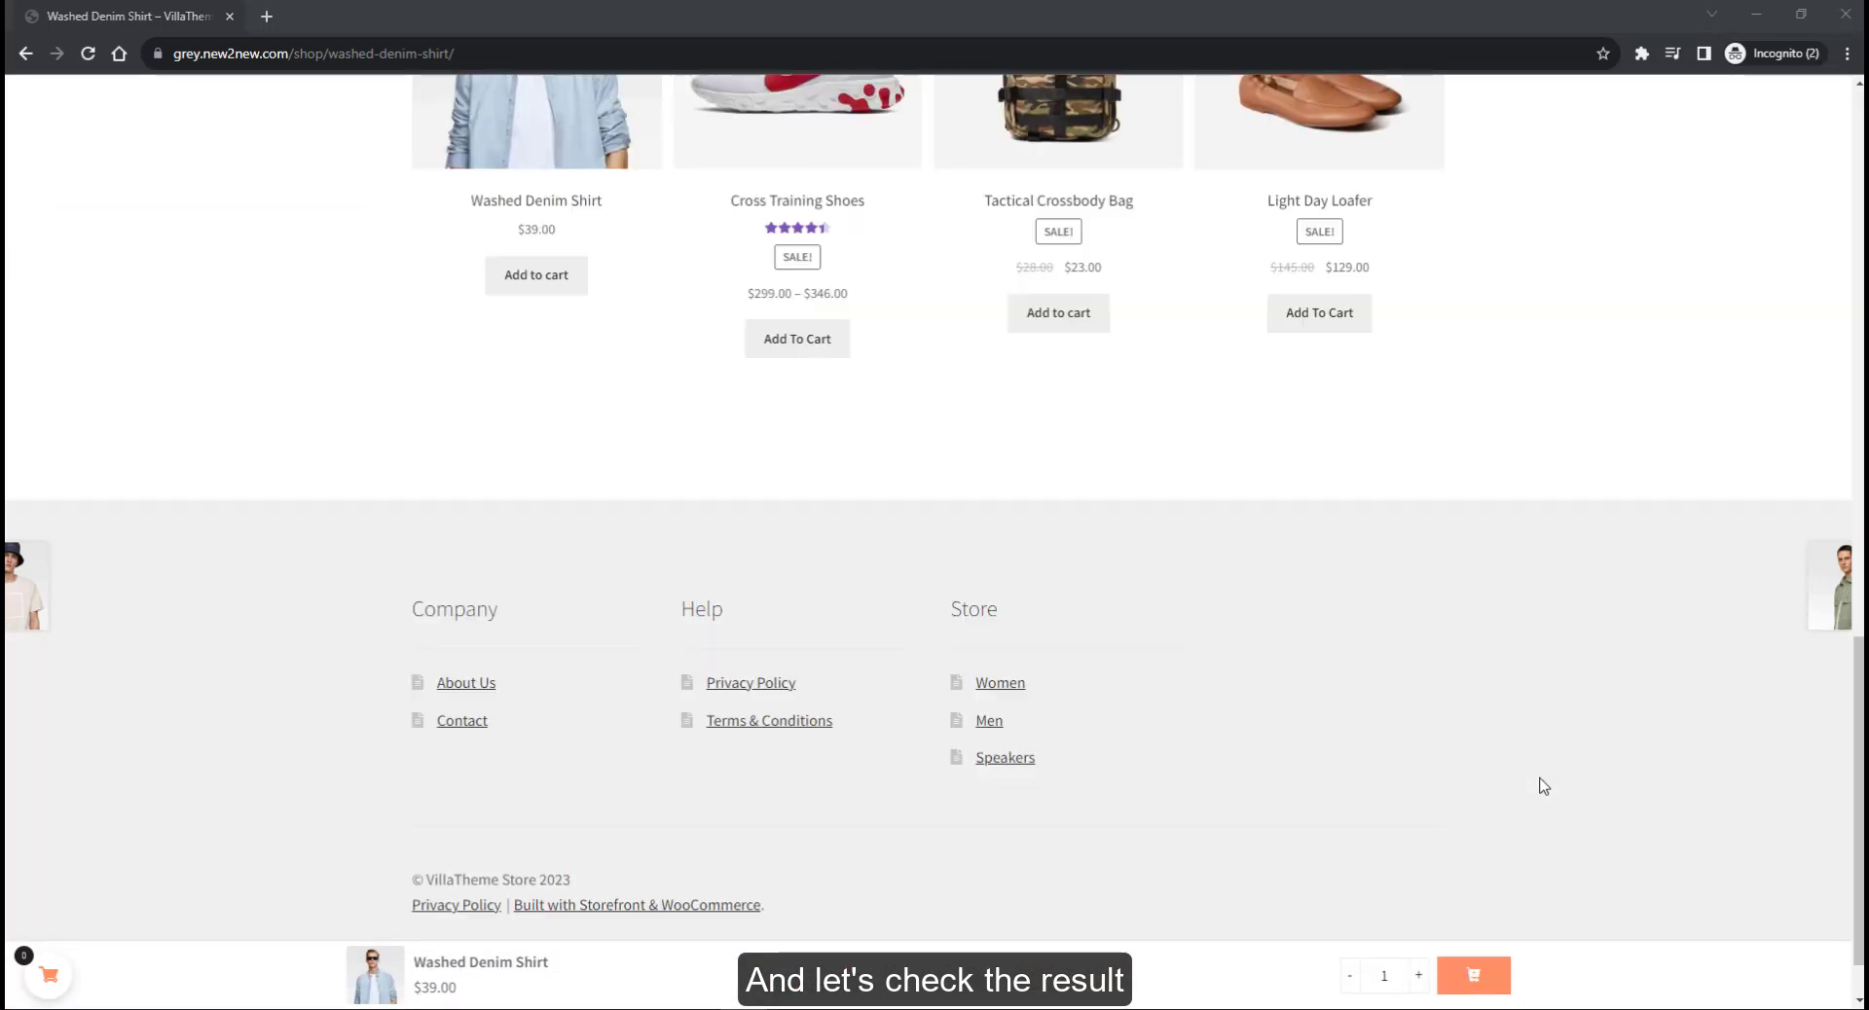
scroll(1538, 780, "up", 4)
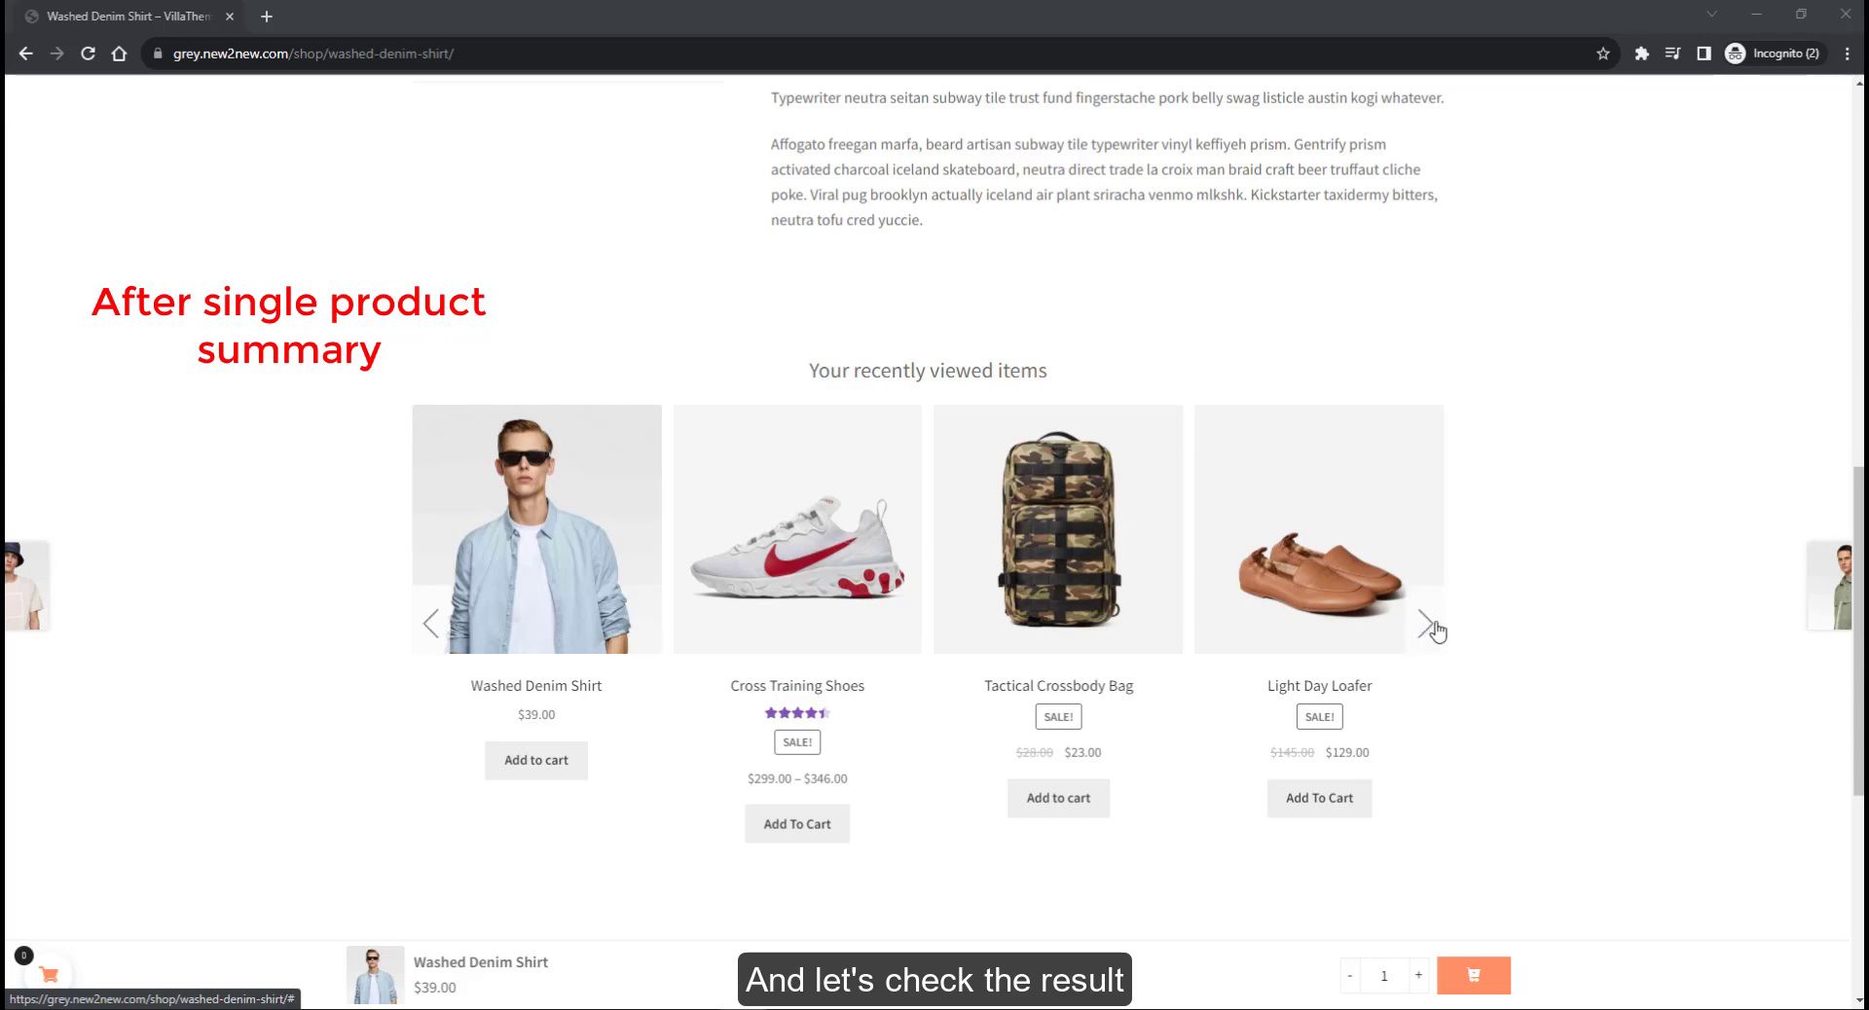
left_click(1433, 623)
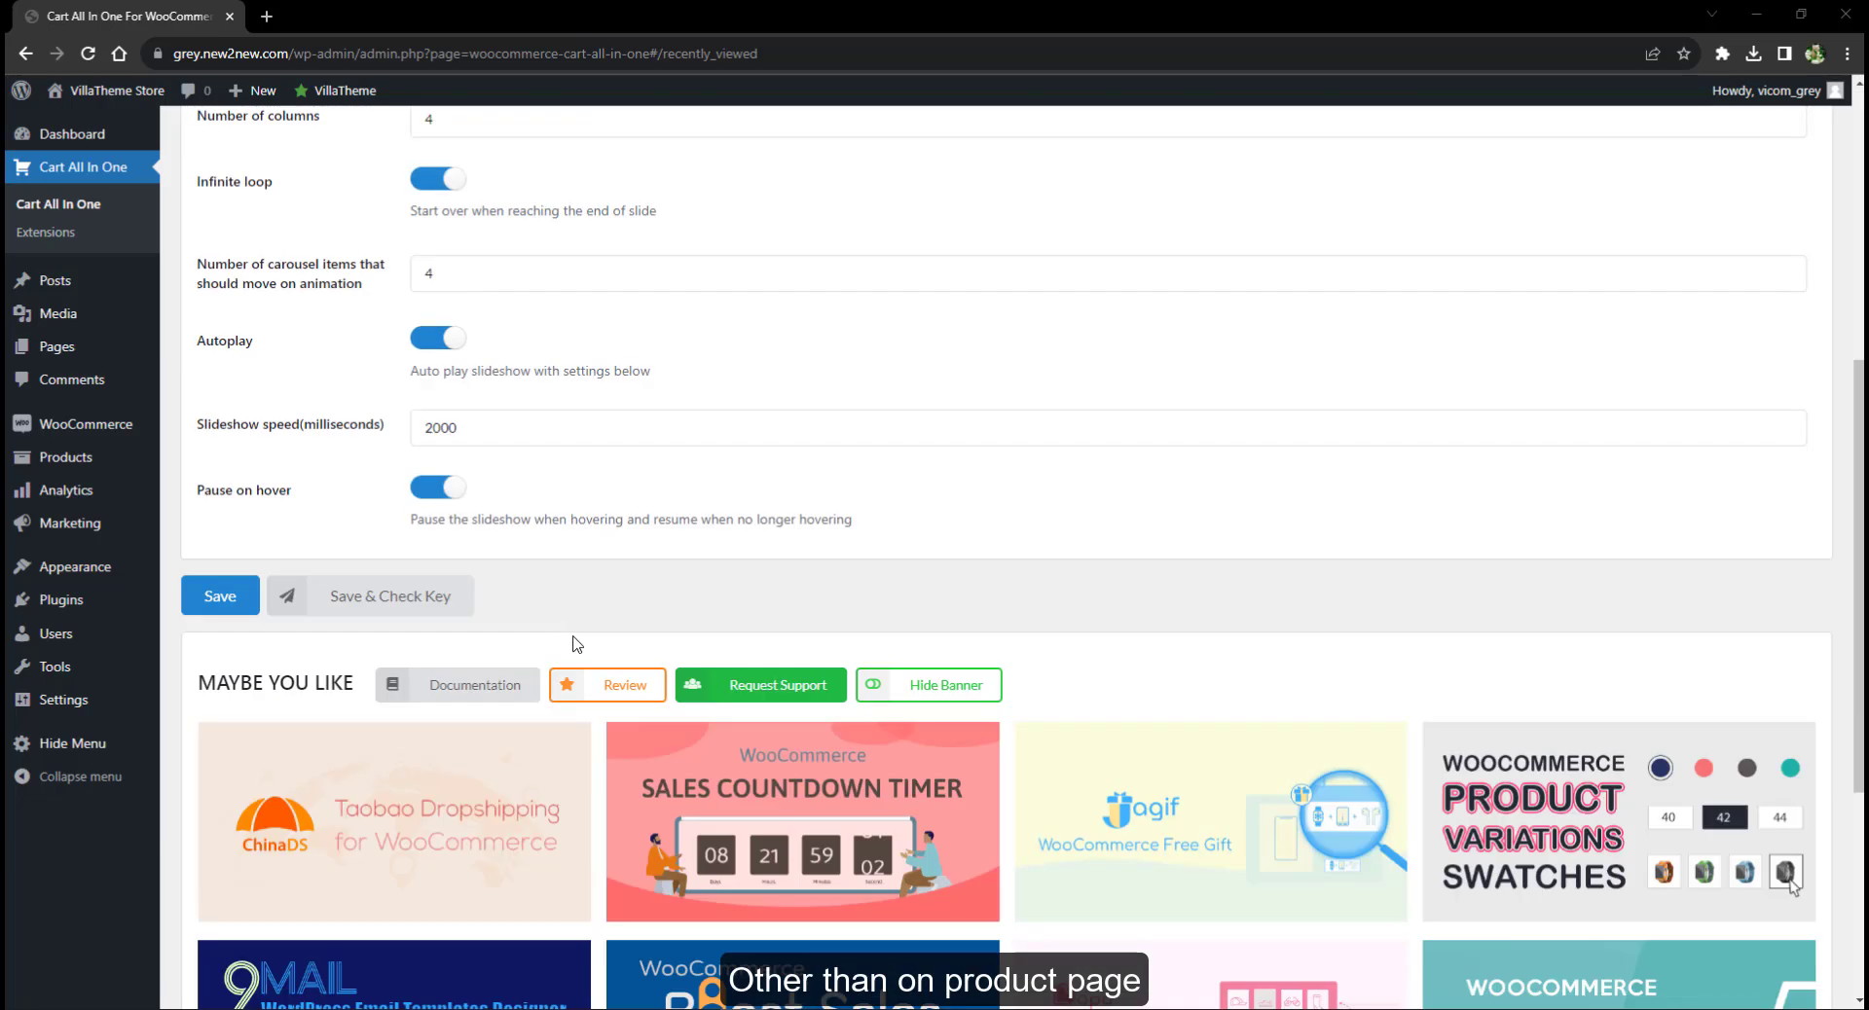
Step: Copy the recently viewed products shortcode into a new Shortcode block on the My account page
scroll(629, 529, "up", 3)
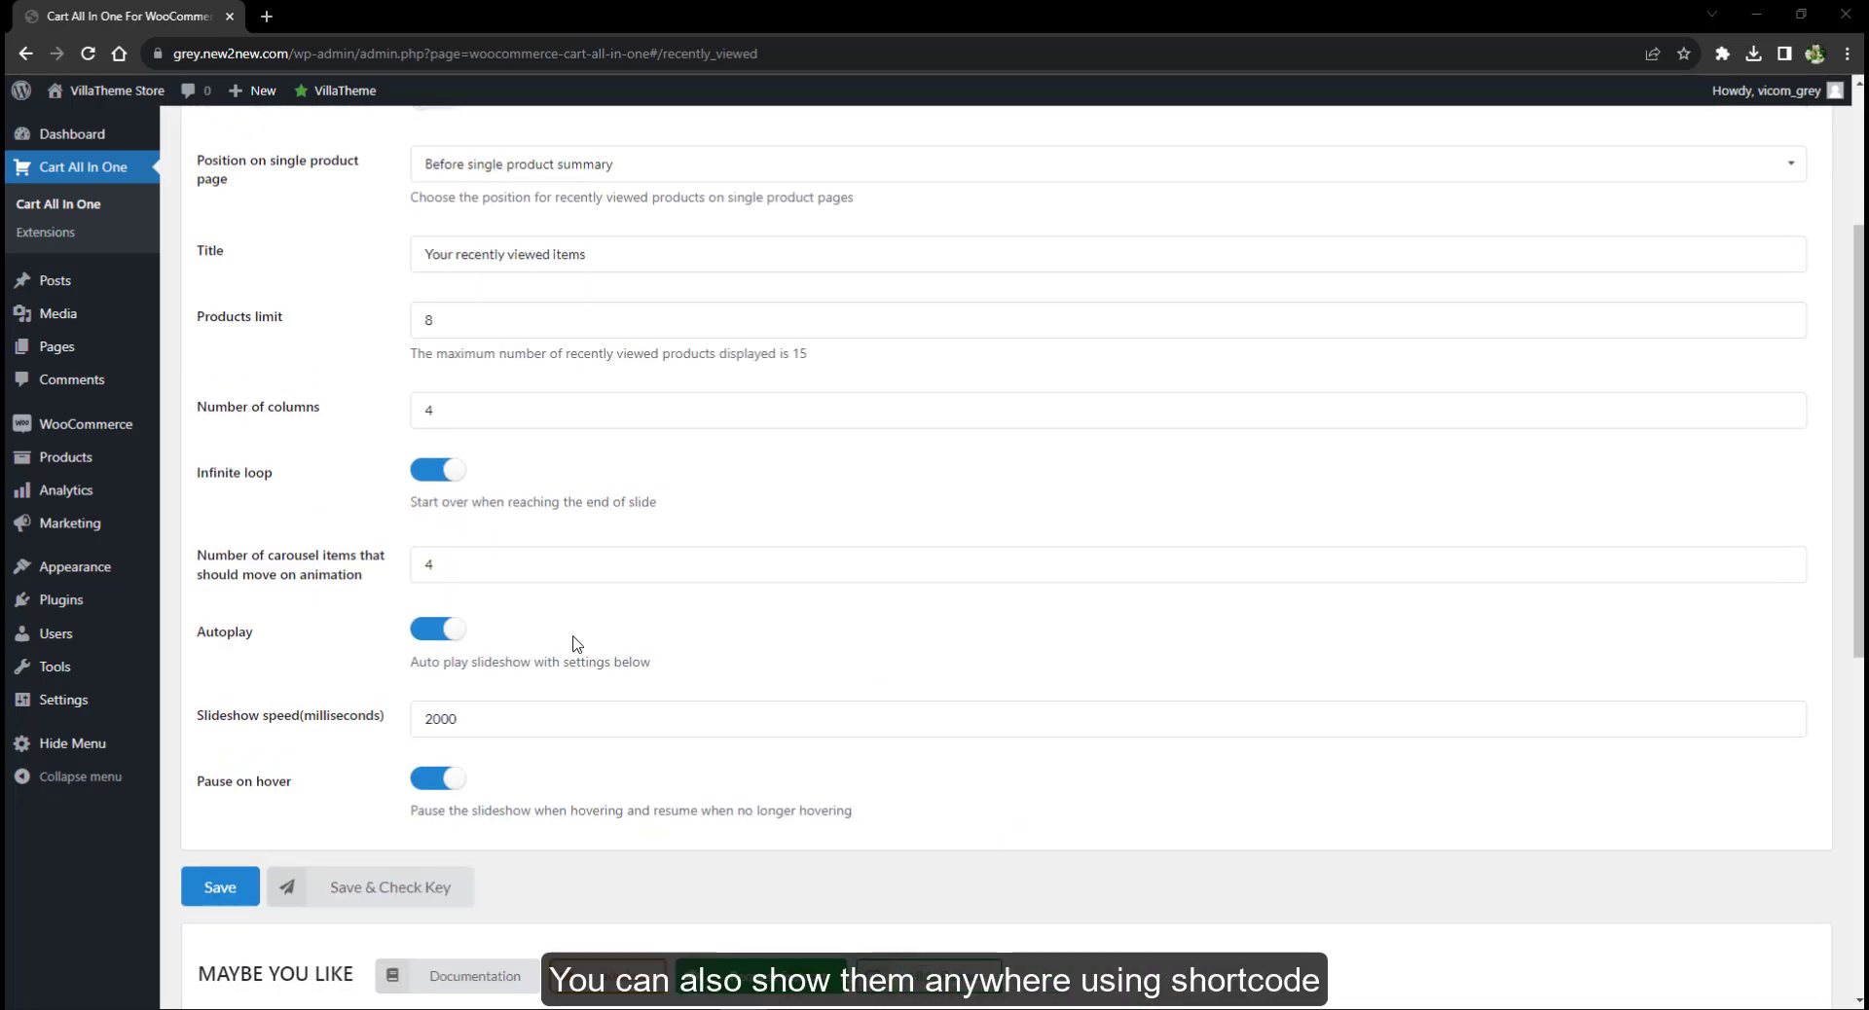
scroll(630, 530, "up", 2)
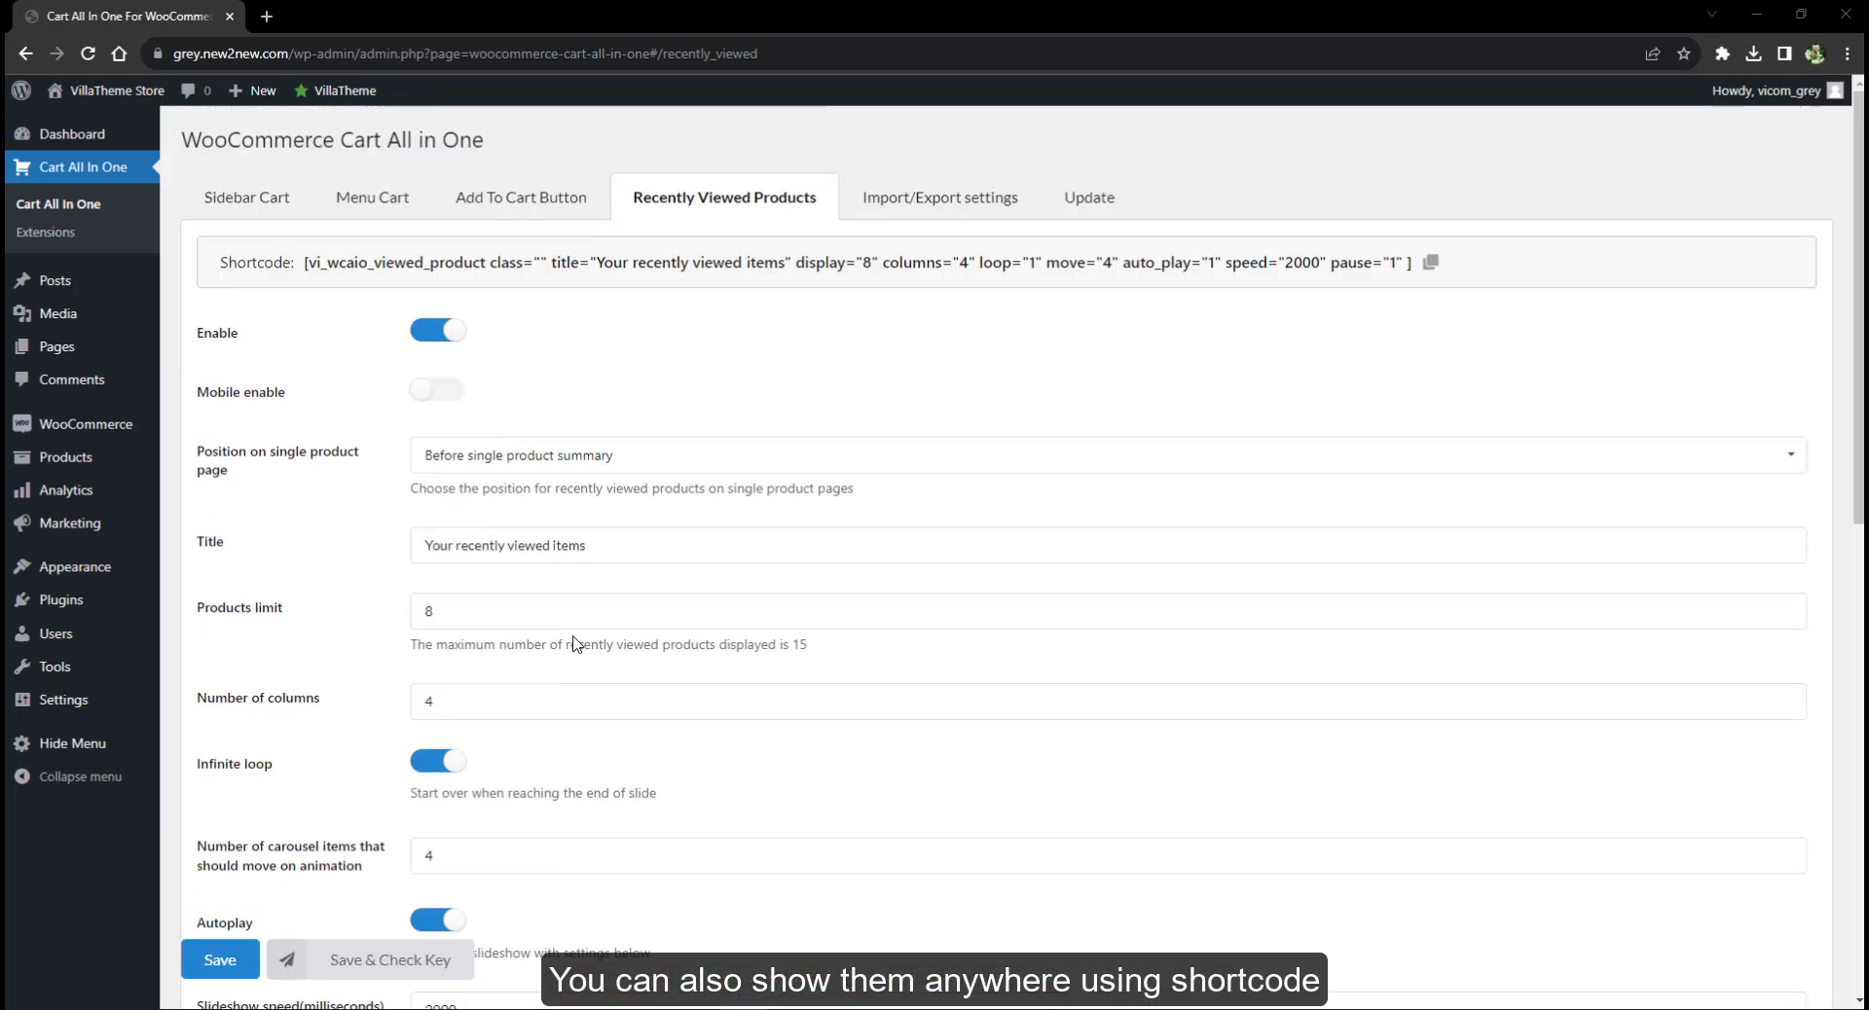
left_click(1427, 265)
middle_click(57, 346)
left_click(368, 16)
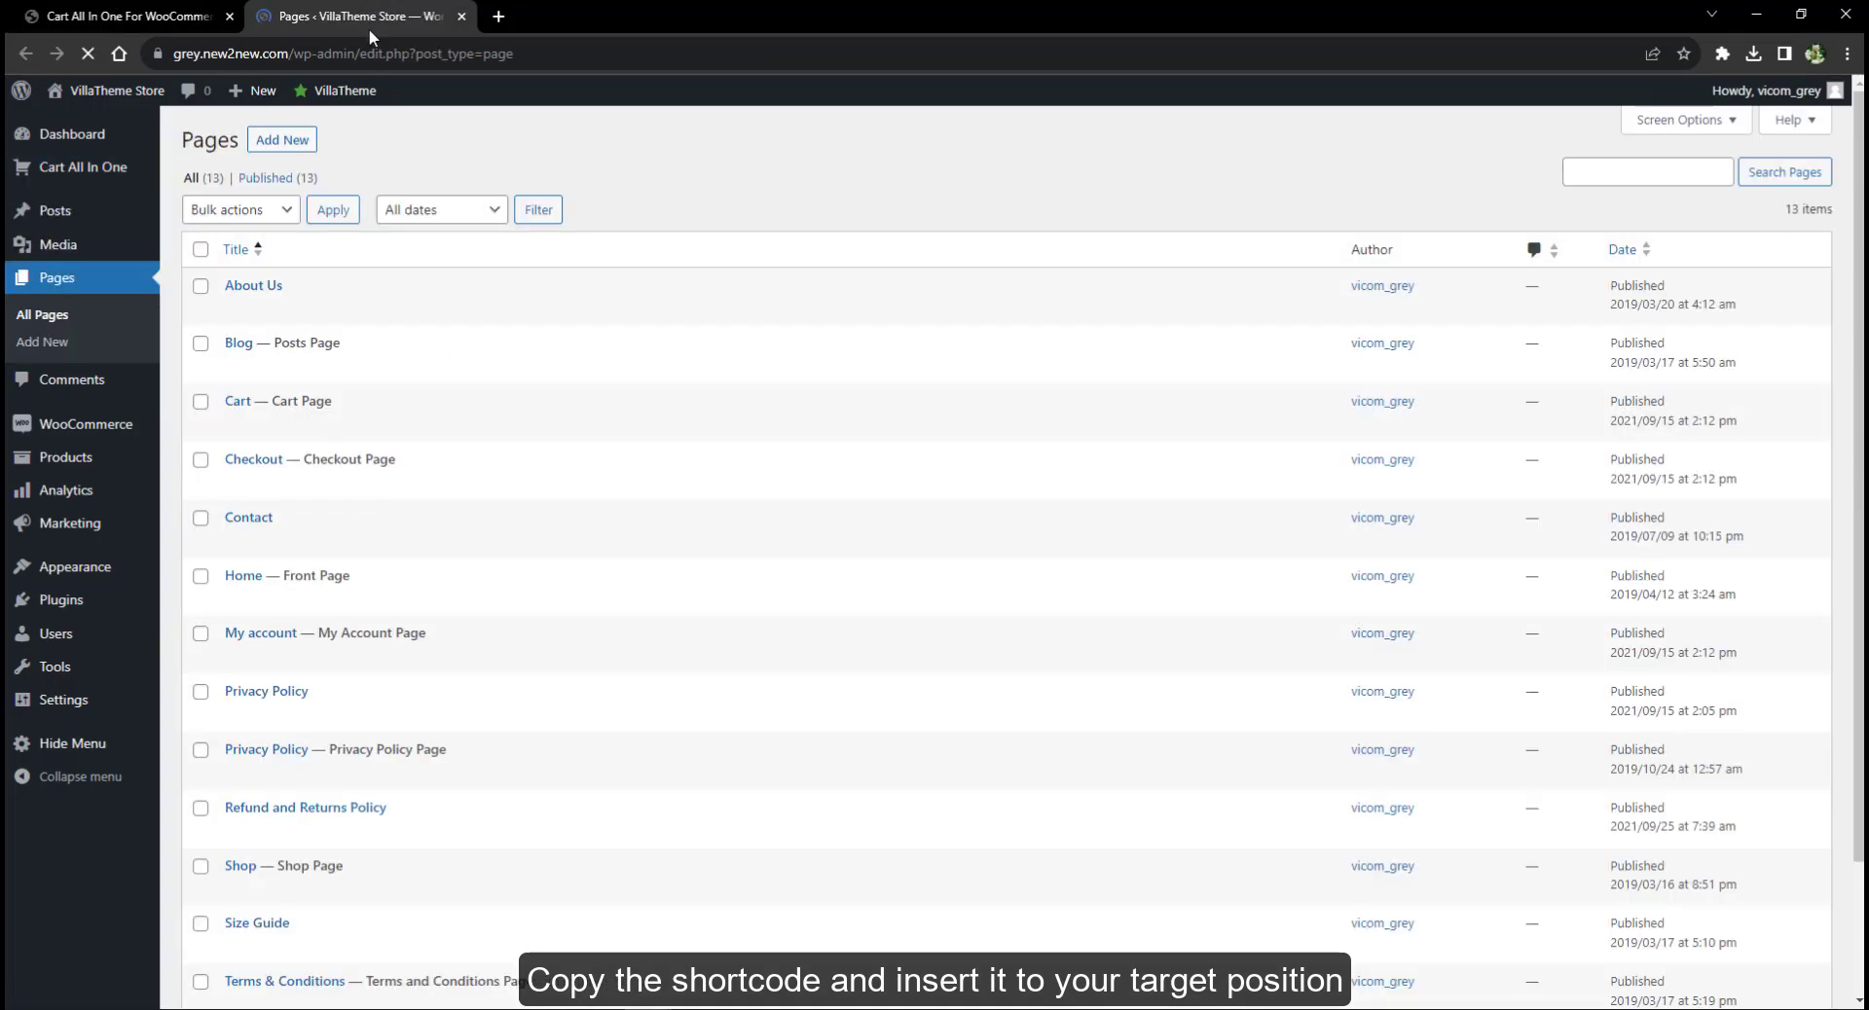
left_click(248, 633)
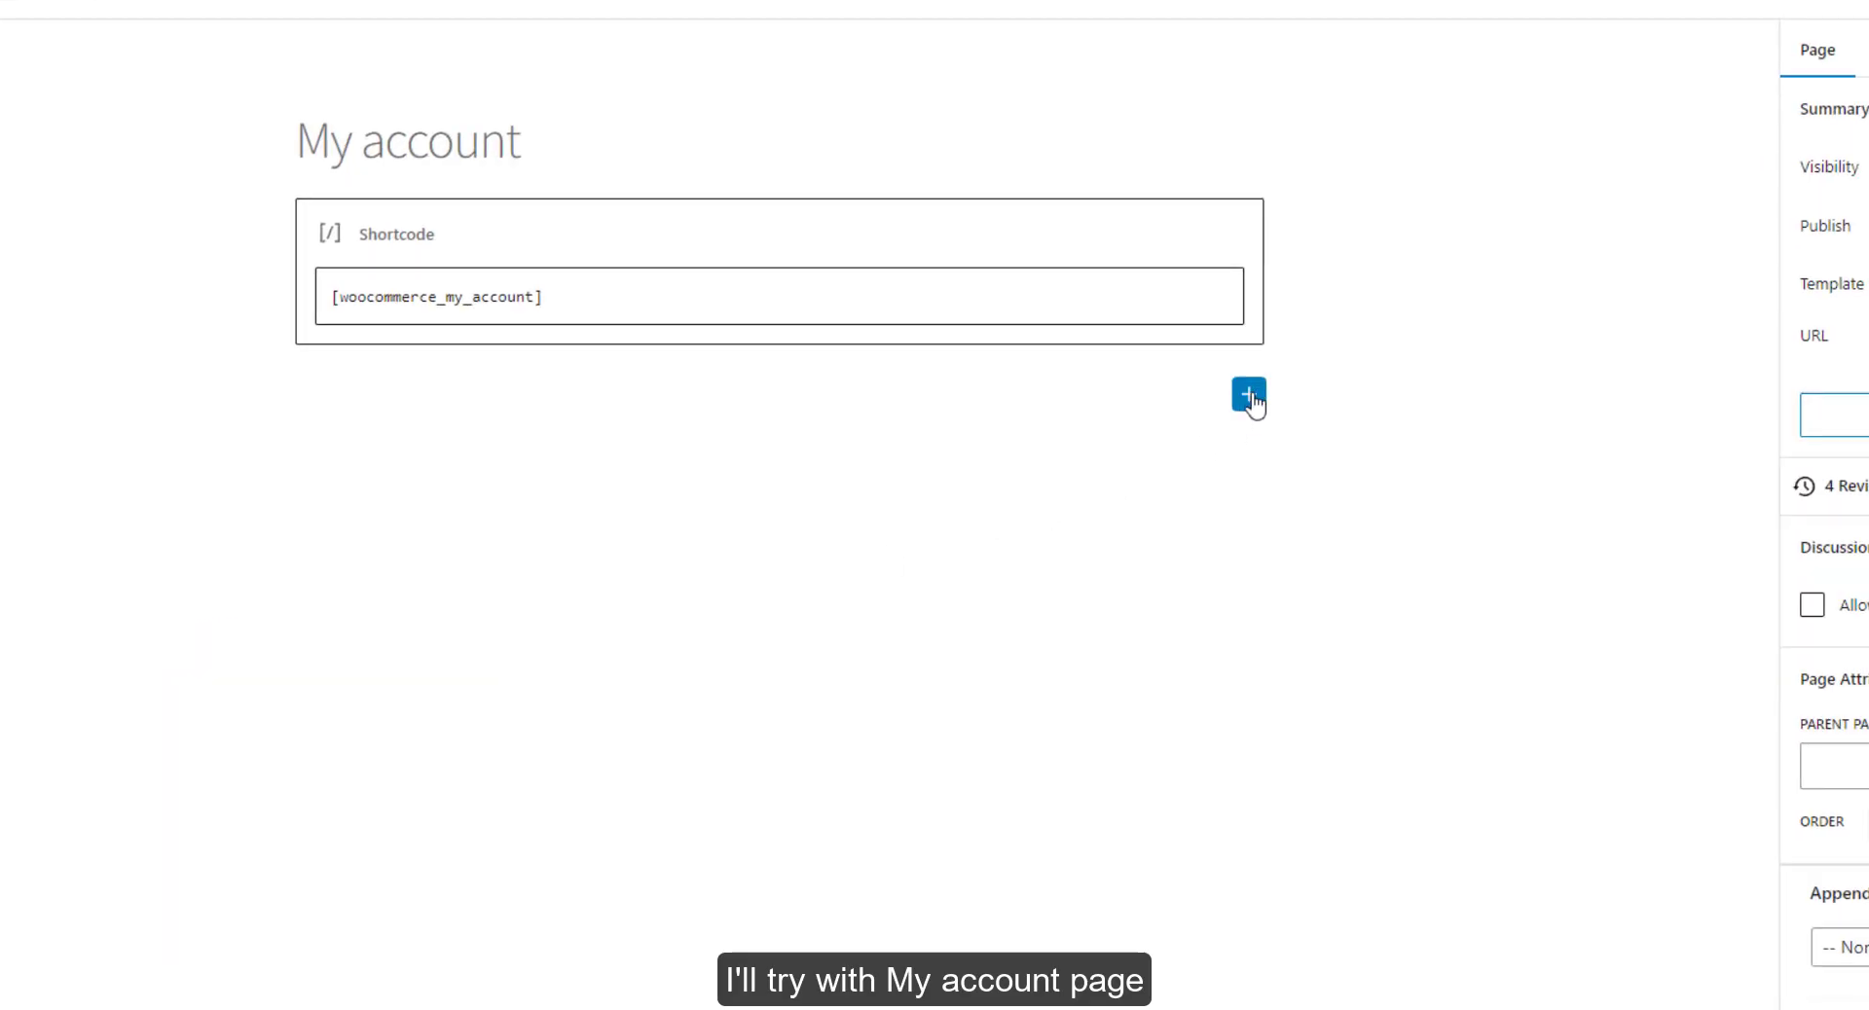
left_click(1249, 395)
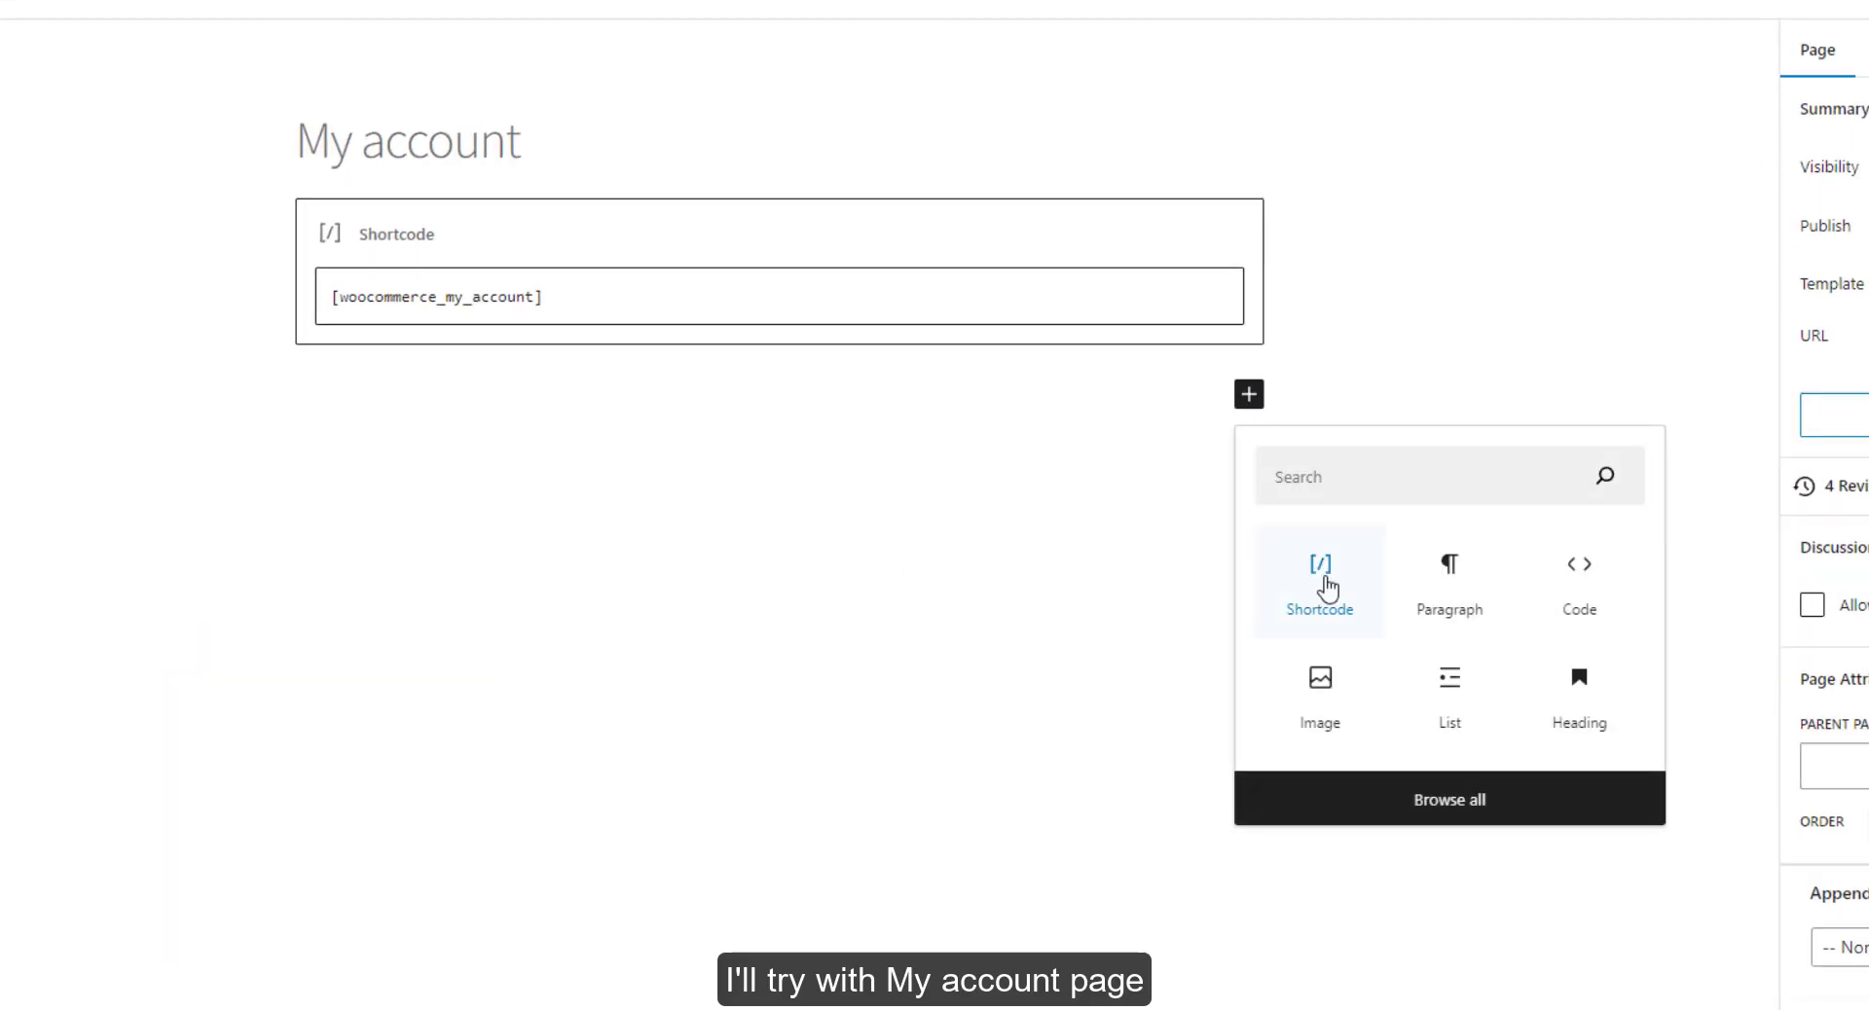
left_click(1322, 588)
right_click(730, 440)
left_click(786, 578)
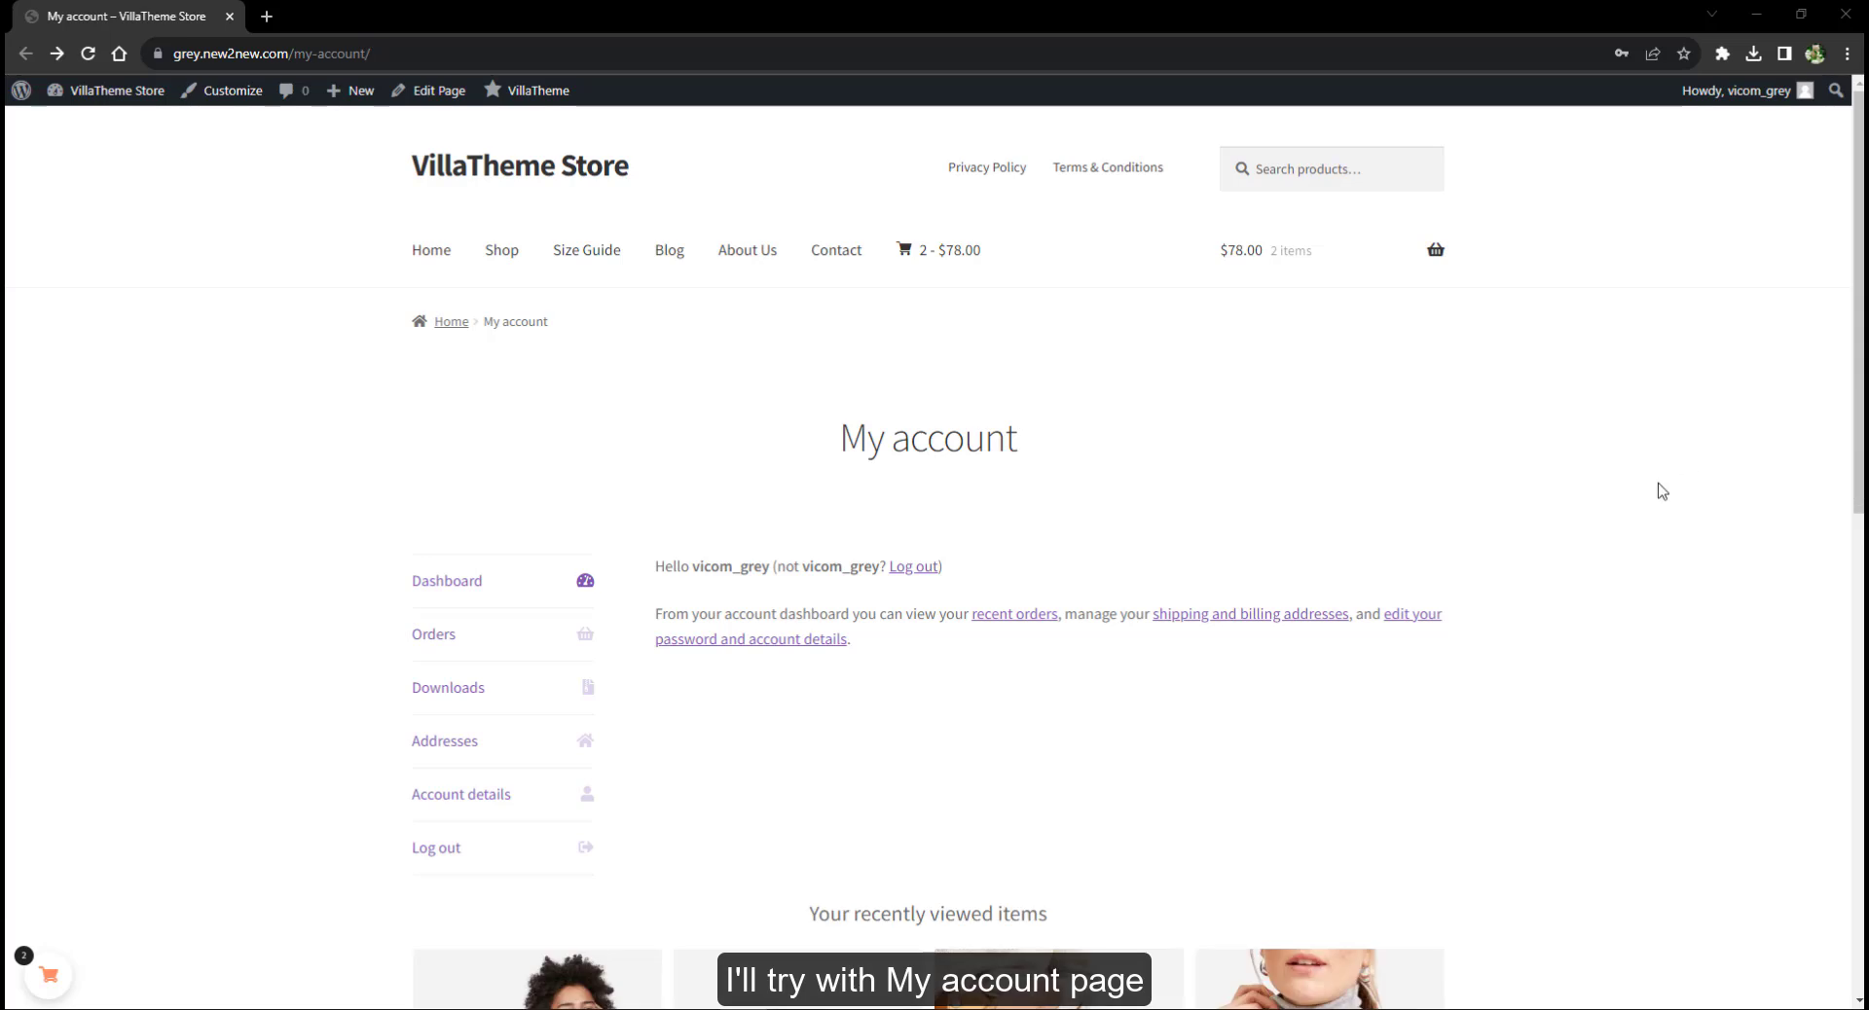
Step: Advance the My account page's recently viewed carousel by two products
scroll(1659, 483, "down", 2)
scroll(1669, 478, "down", 4)
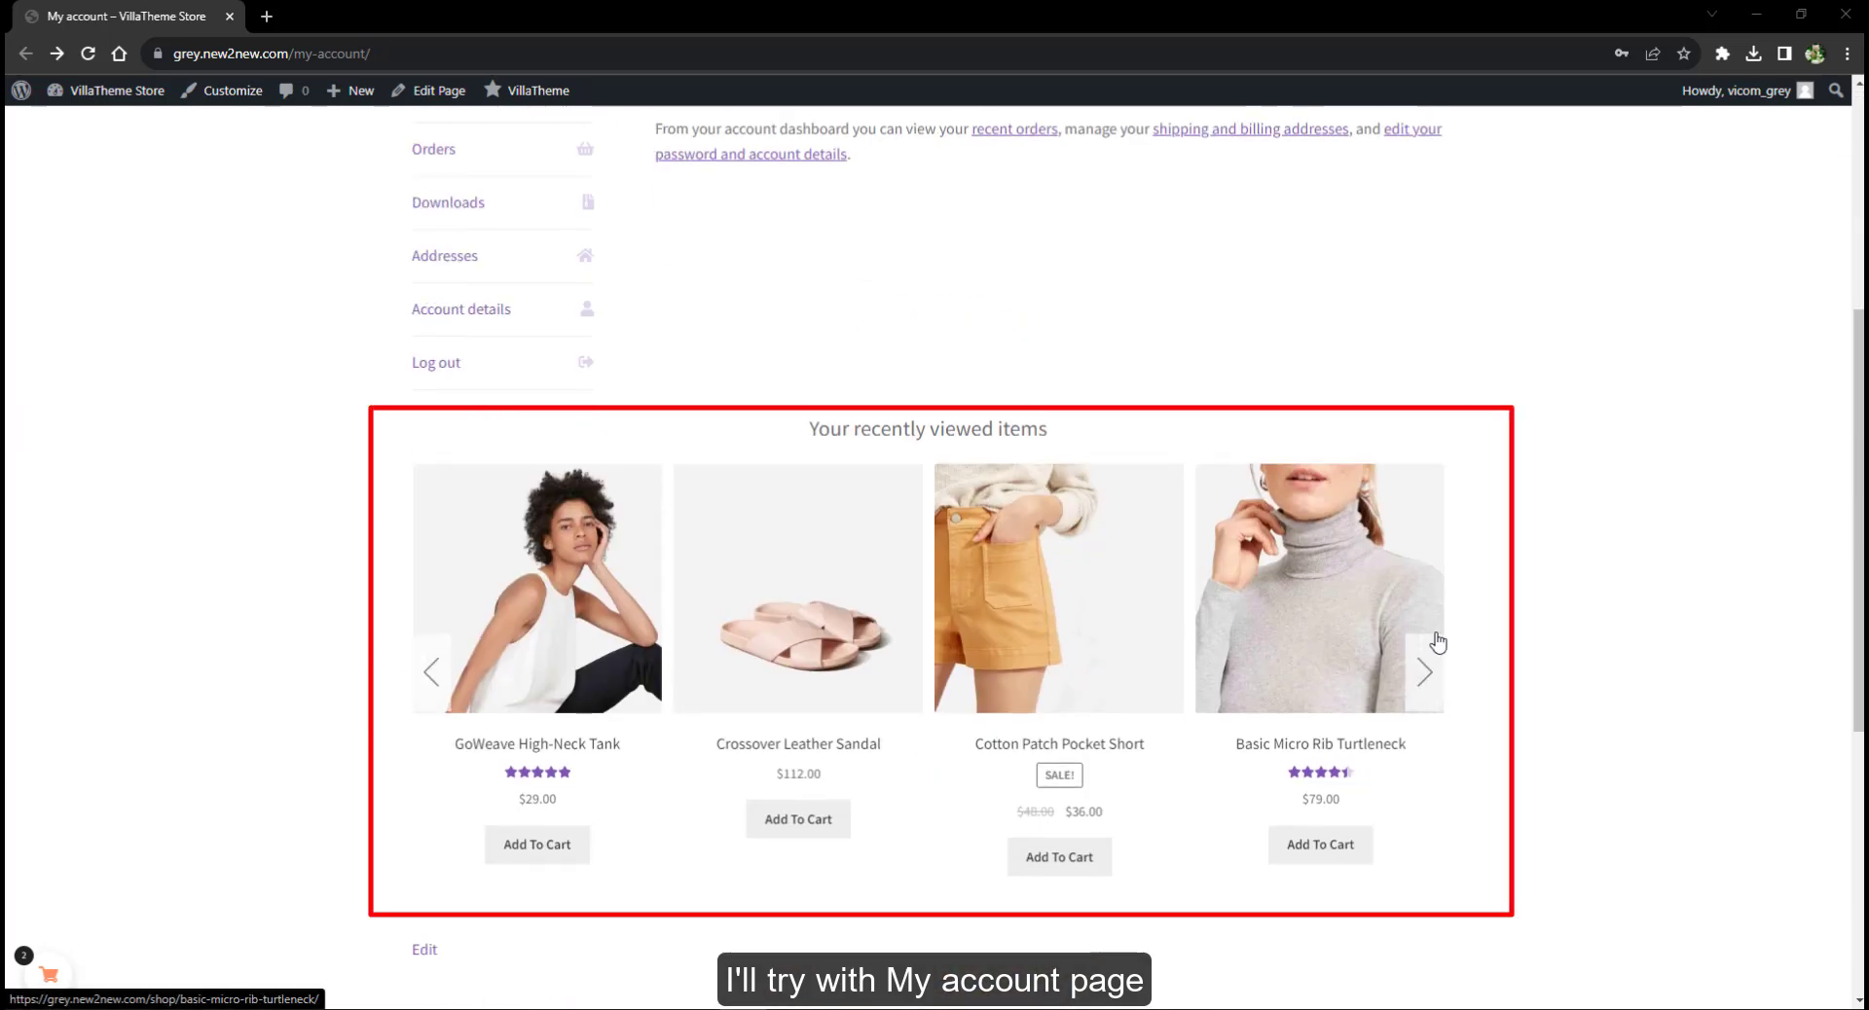
left_click(1426, 669)
left_click(1424, 668)
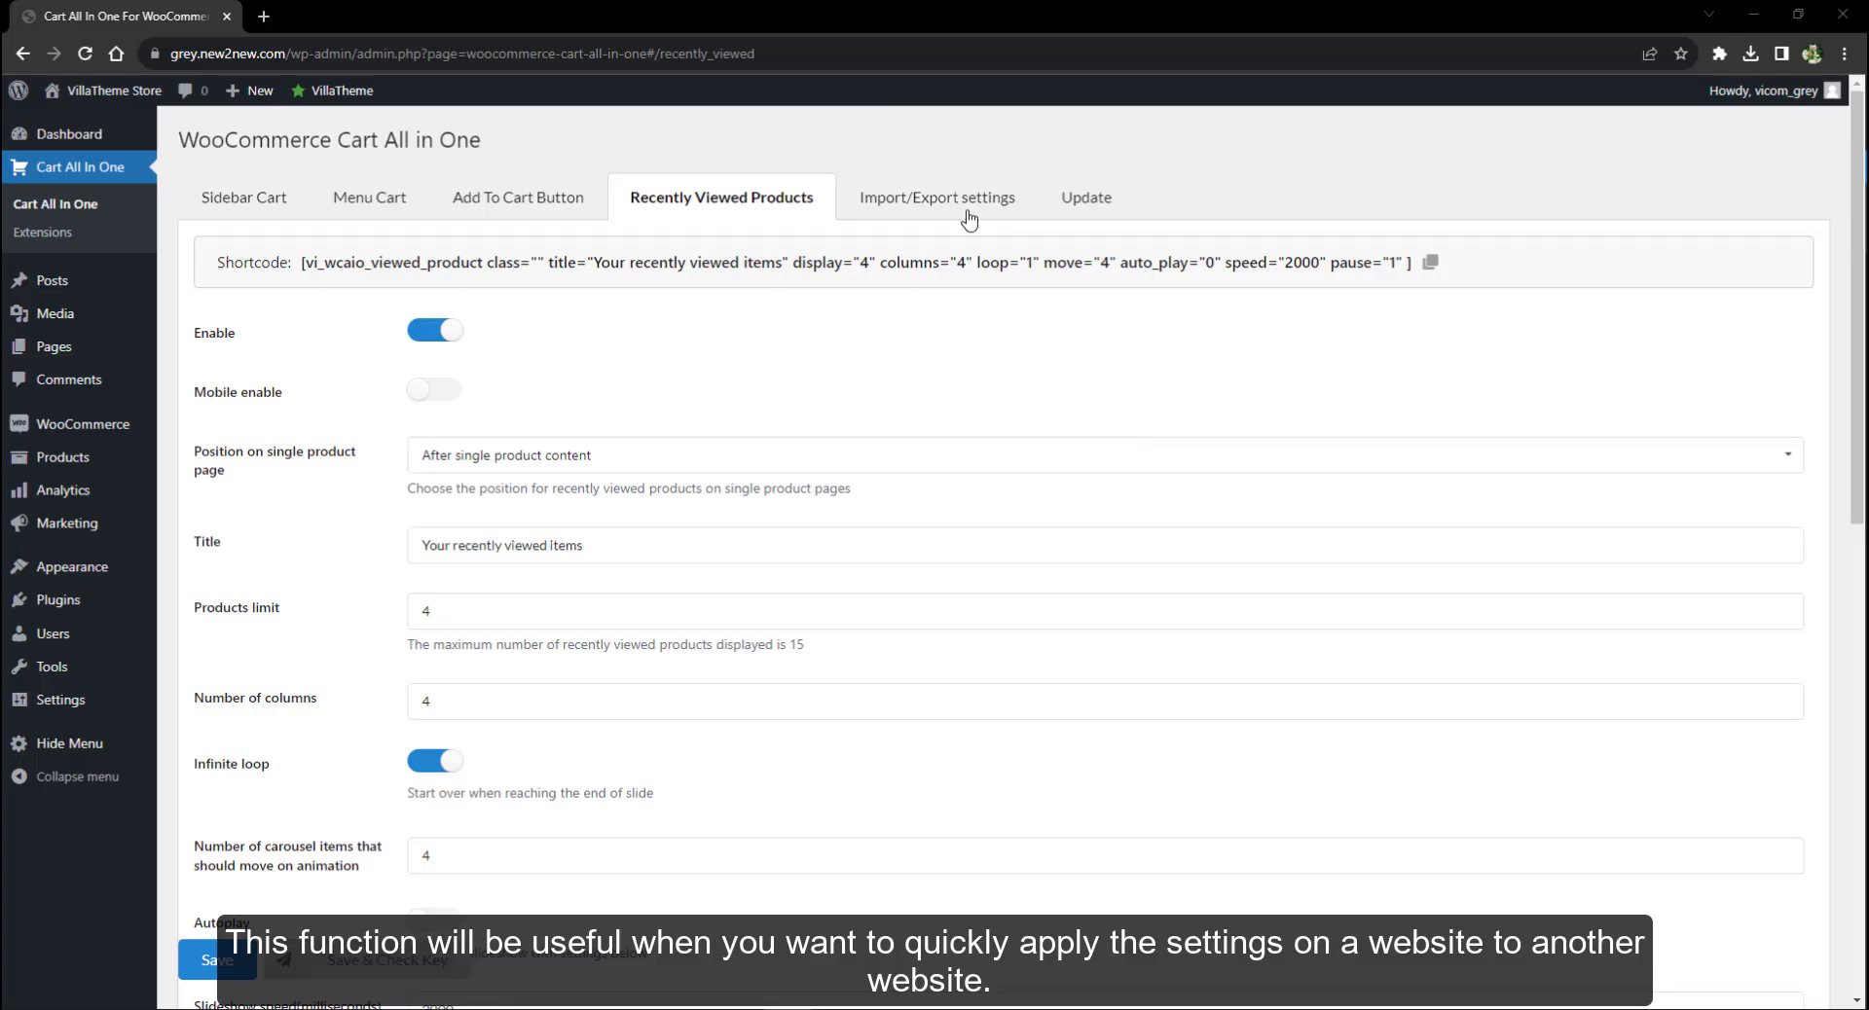
Step: Review the Cart All in One tabs and copy the exported settings JSON from Import/Export
left_click(968, 212)
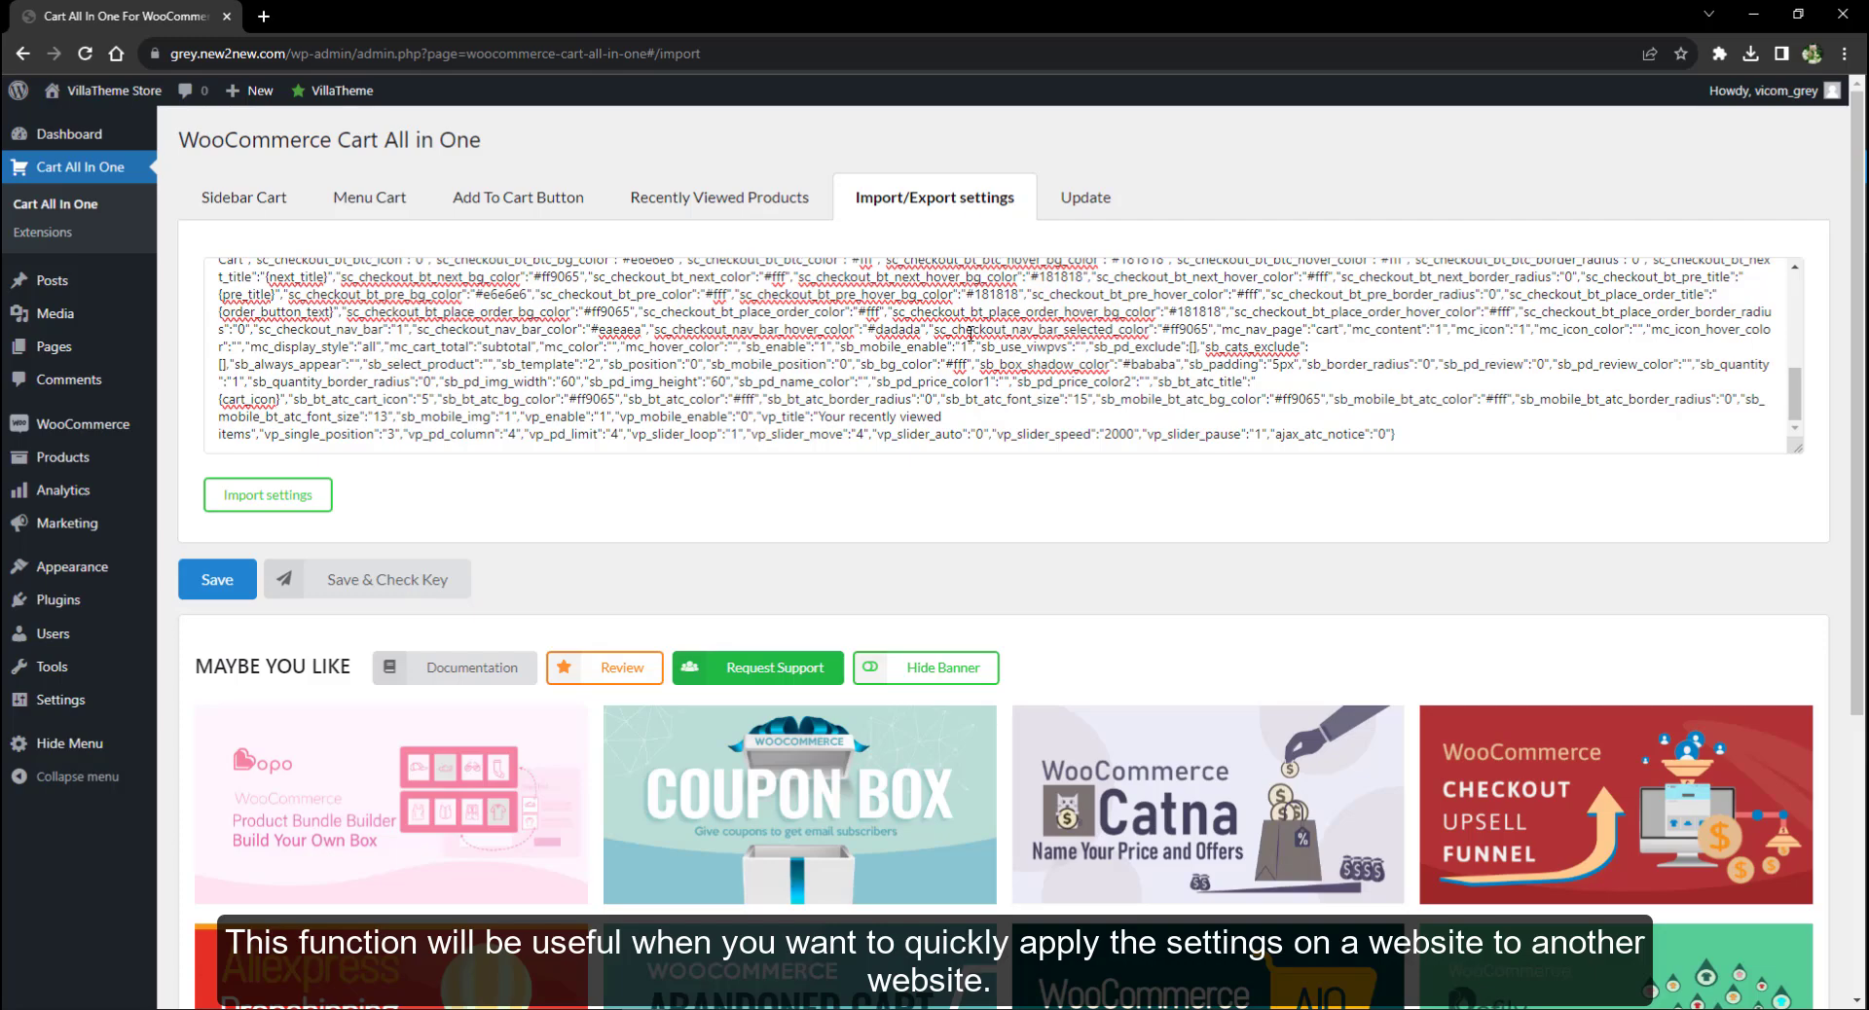
scroll(1416, 444, "down", 5)
left_click(247, 204)
left_click(413, 205)
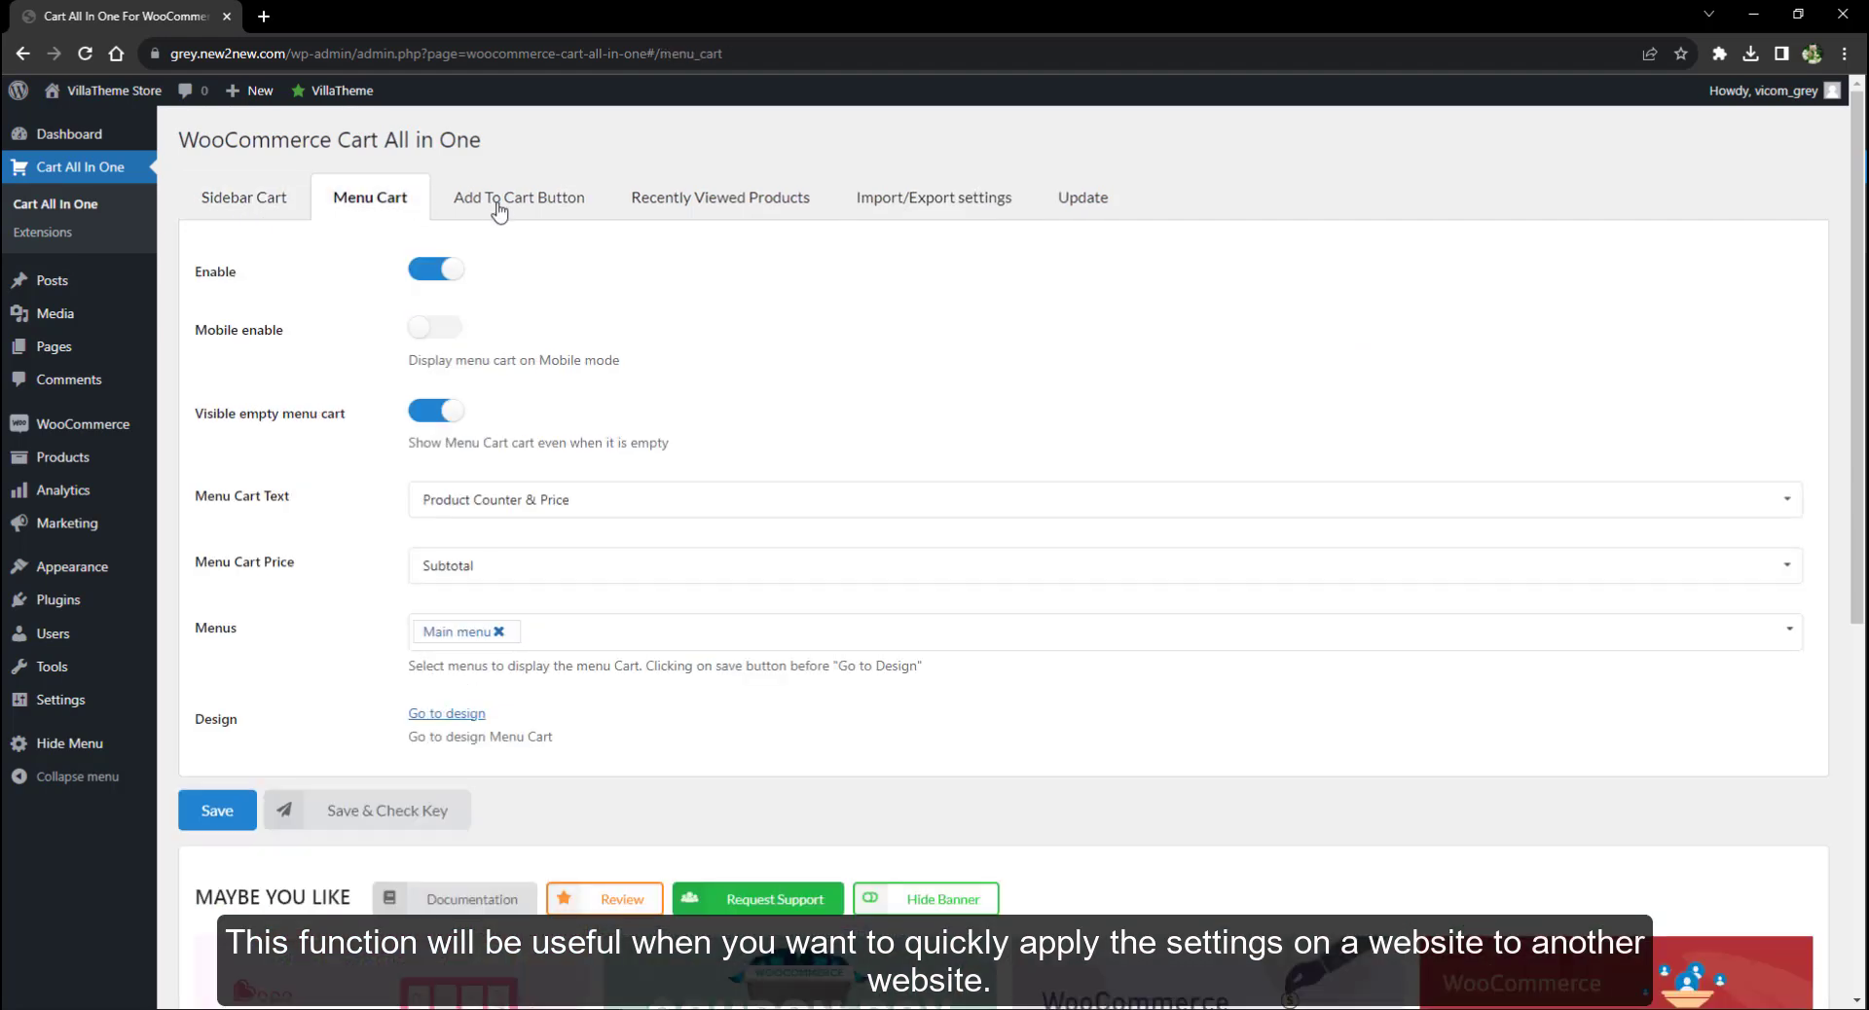
left_click(519, 199)
left_click(720, 200)
left_click(935, 200)
right_click(438, 377)
left_click(477, 574)
right_click(504, 340)
left_click(545, 472)
Step: Go to the second store's Cart All in One Import/Export settings in a new tab
key("ctrl+t")
left_click(133, 85)
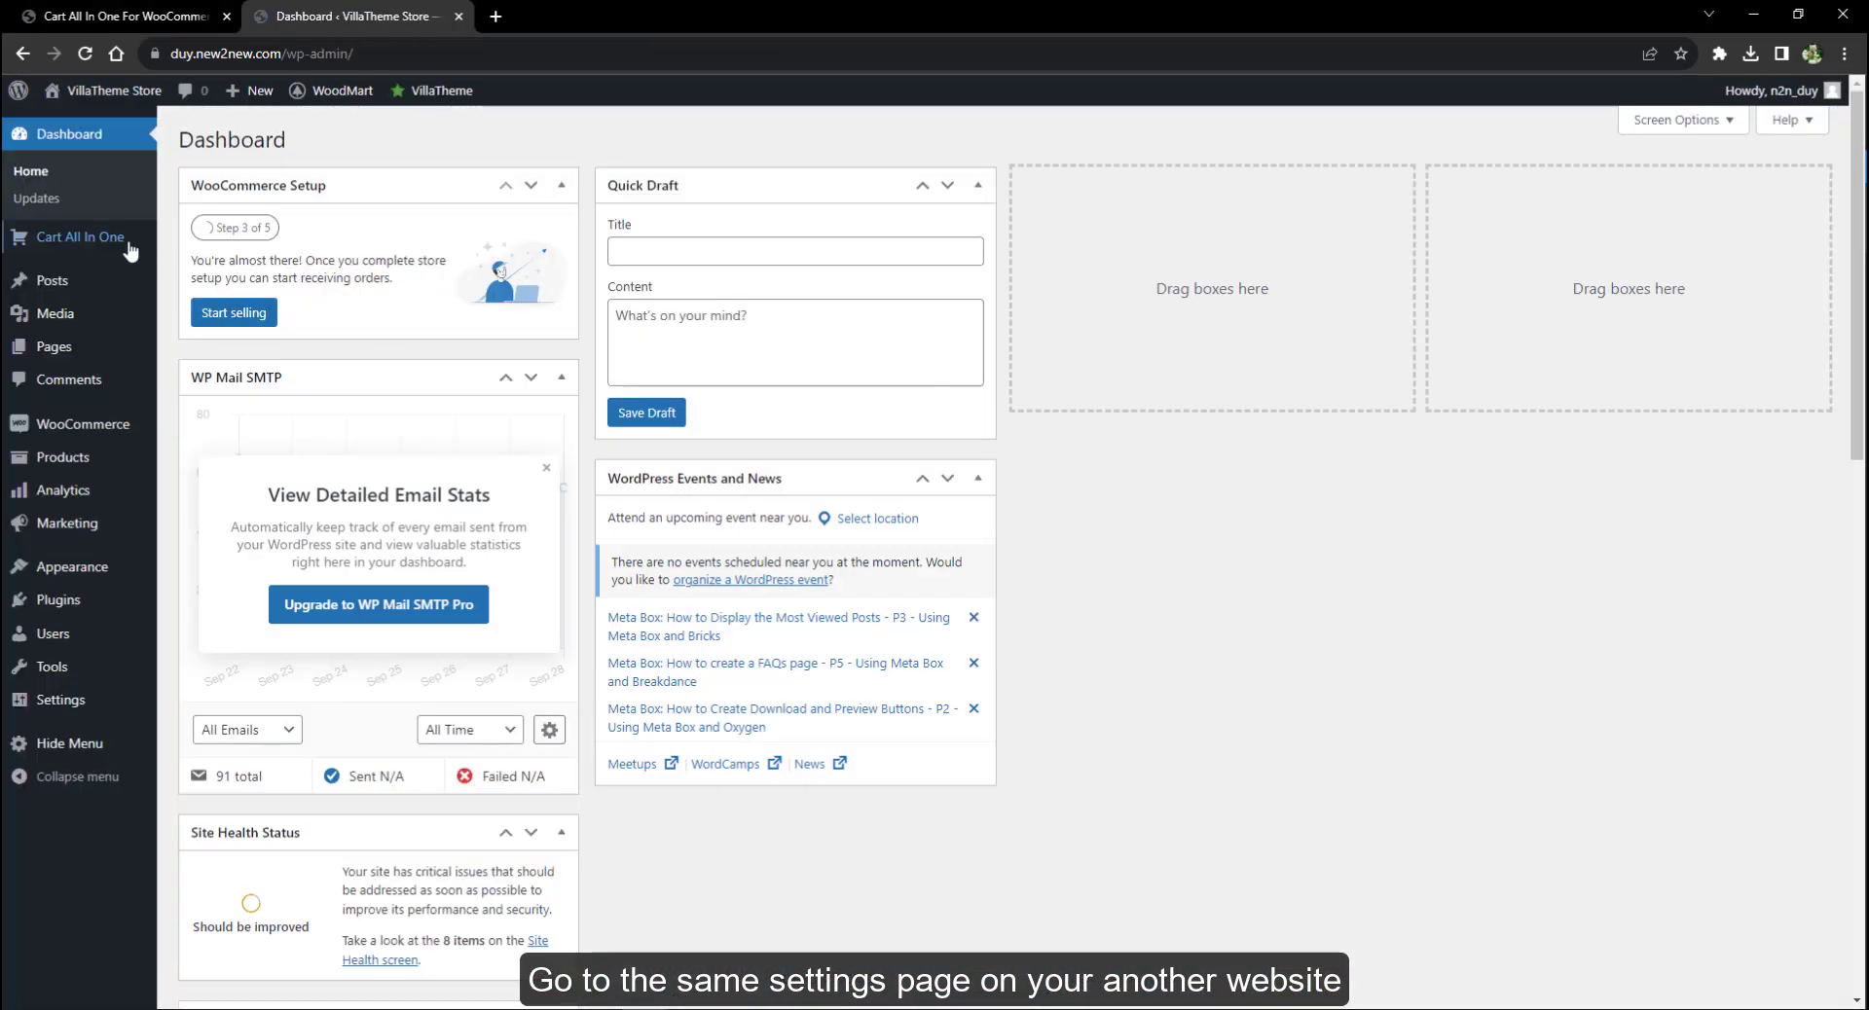
left_click(137, 248)
left_click(519, 209)
left_click(668, 205)
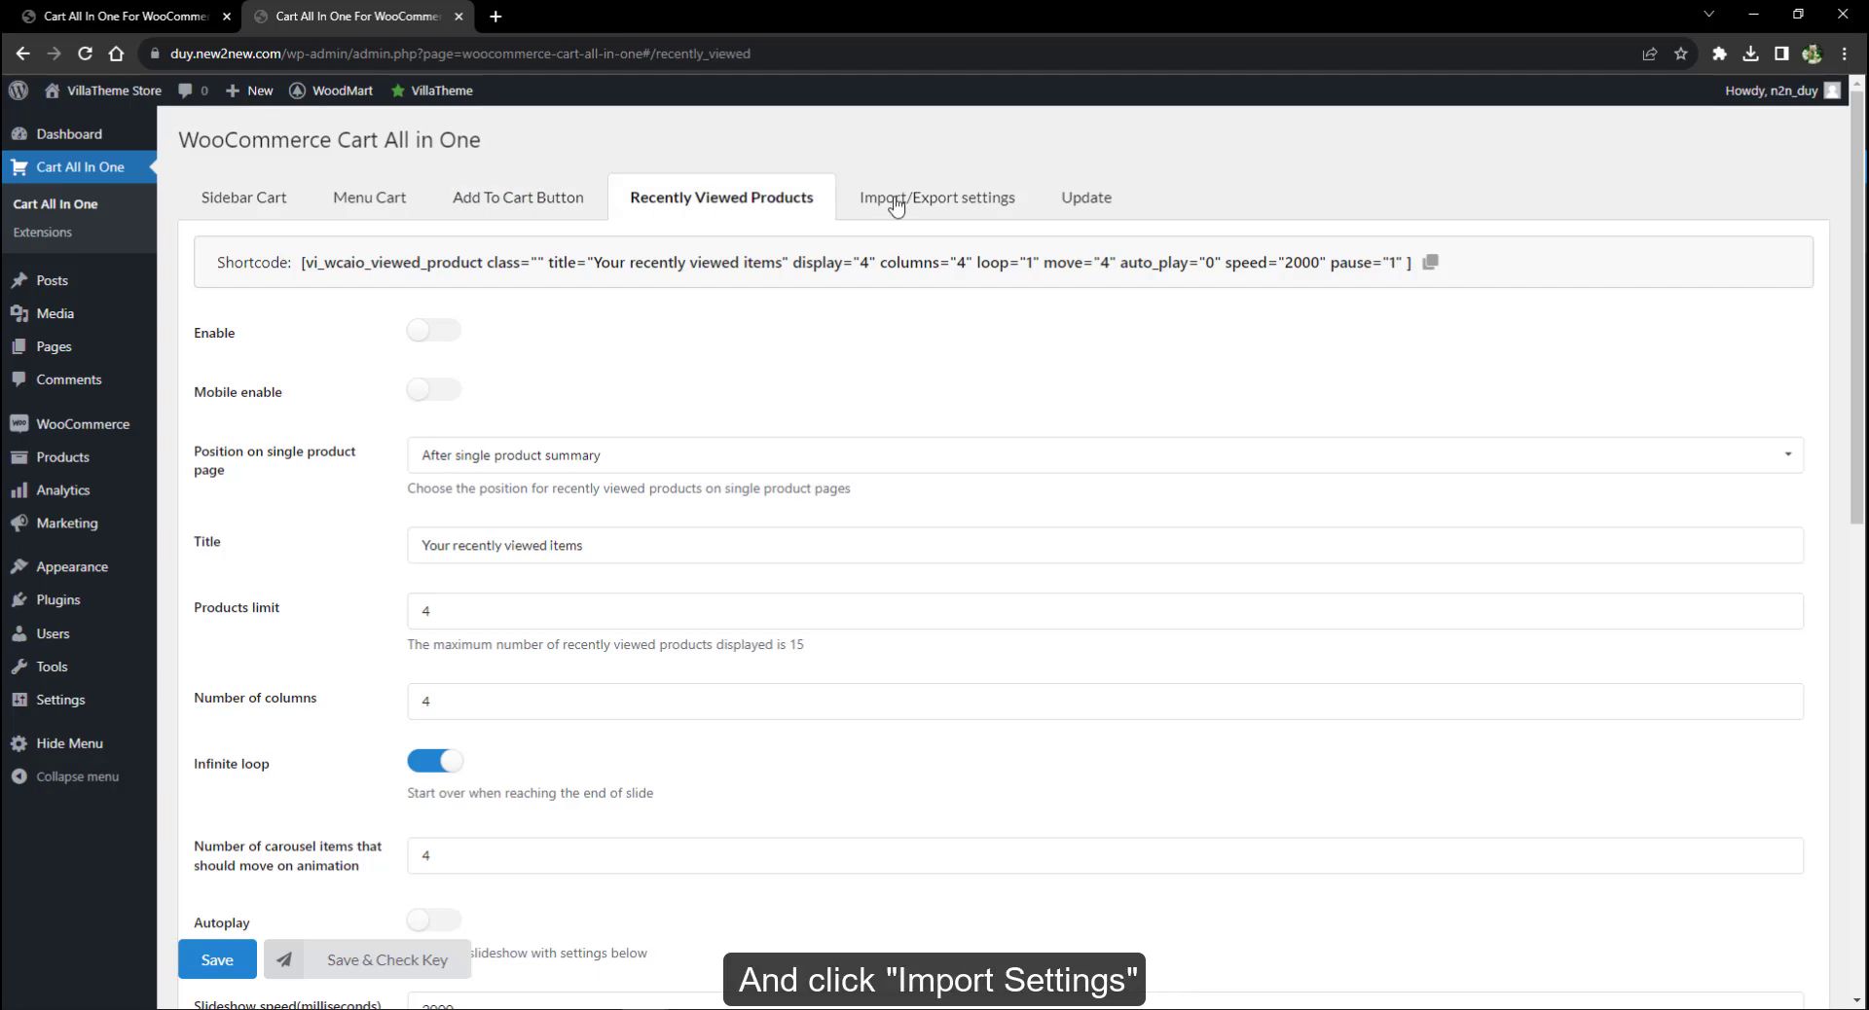
left_click(905, 199)
Step: Replace the second store's settings JSON with the copied one, import it, and check the tabs
right_click(680, 282)
left_click(759, 471)
key("ctrl+v")
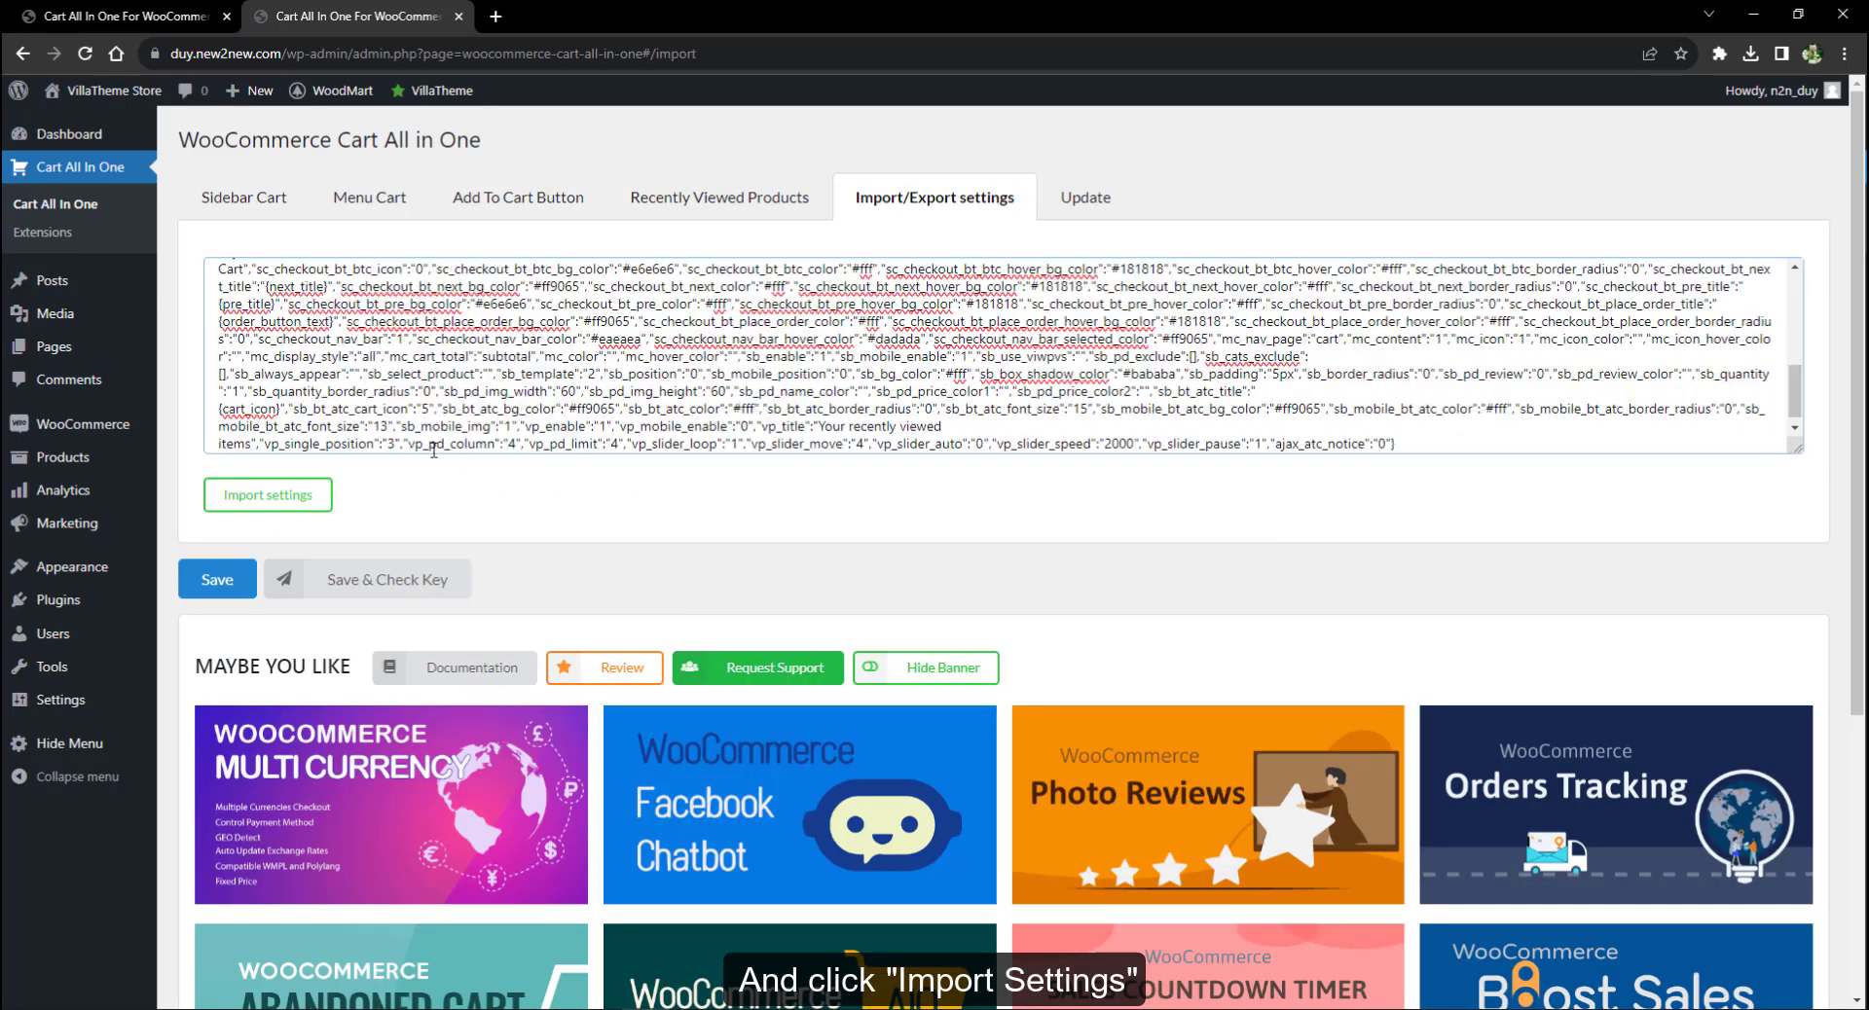
left_click(268, 495)
left_click(1134, 163)
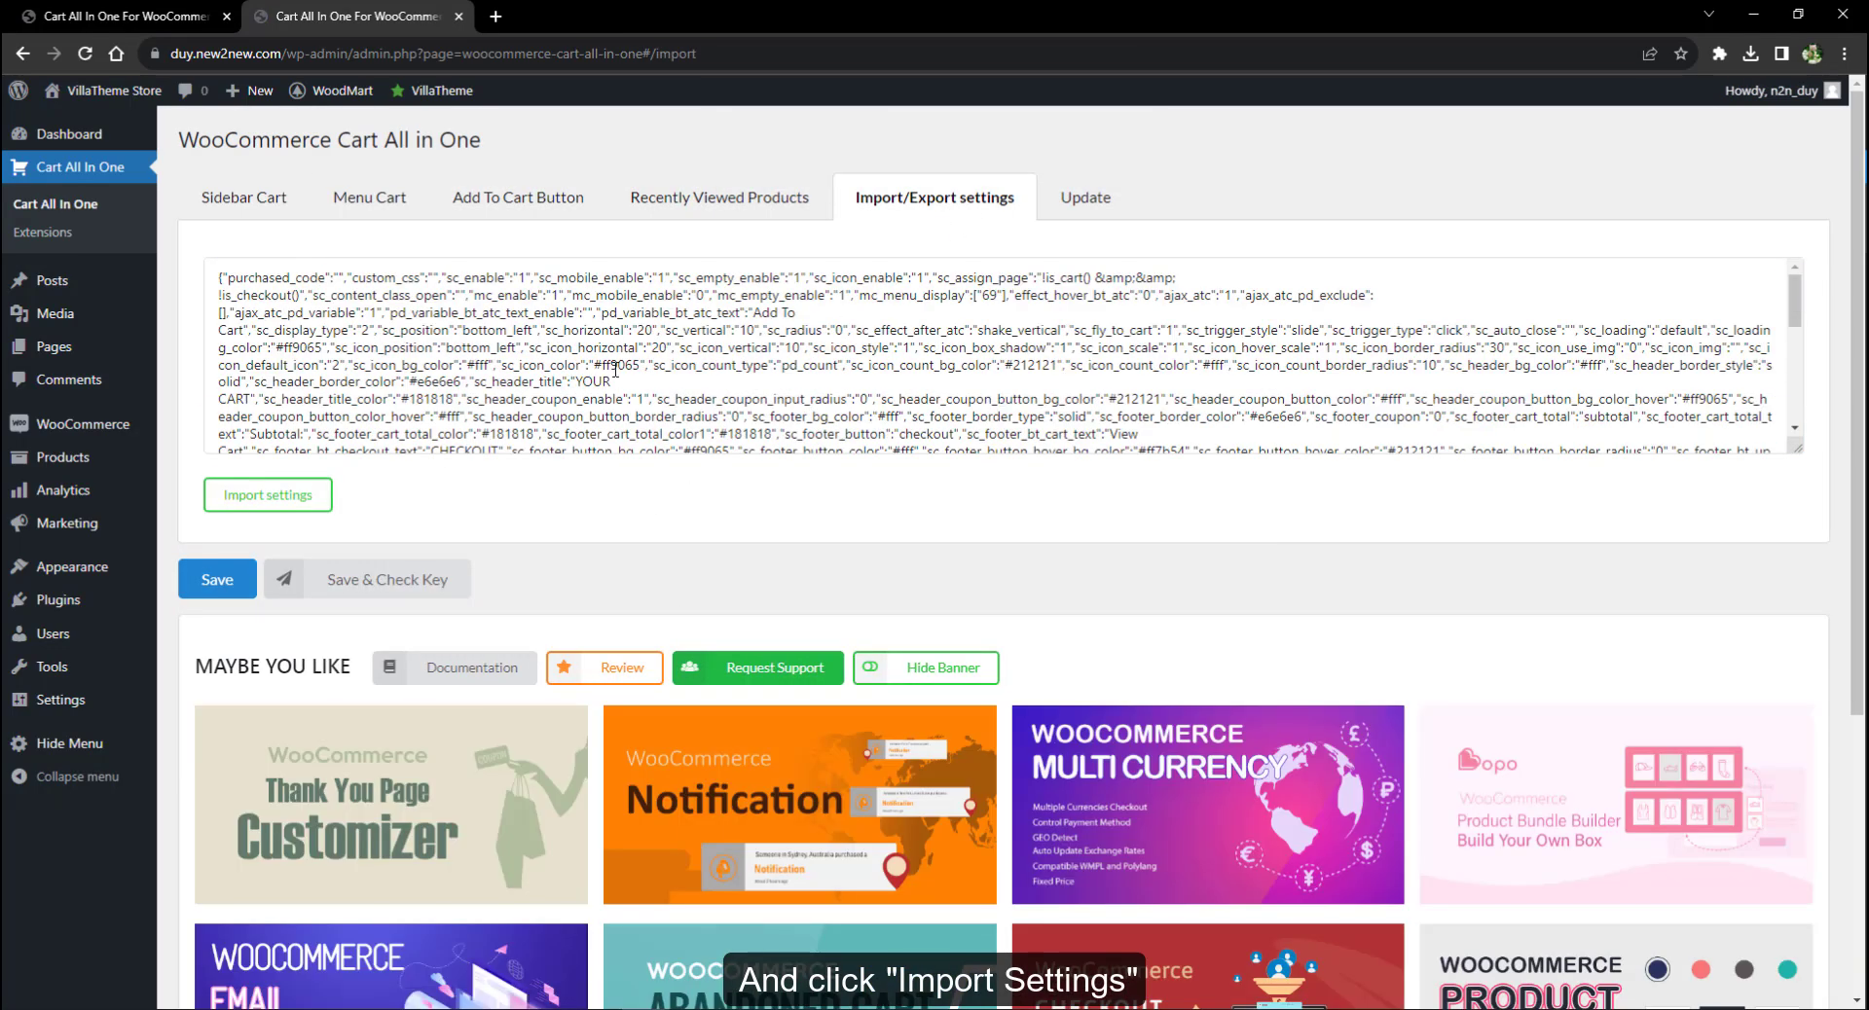
left_click(521, 200)
left_click(404, 205)
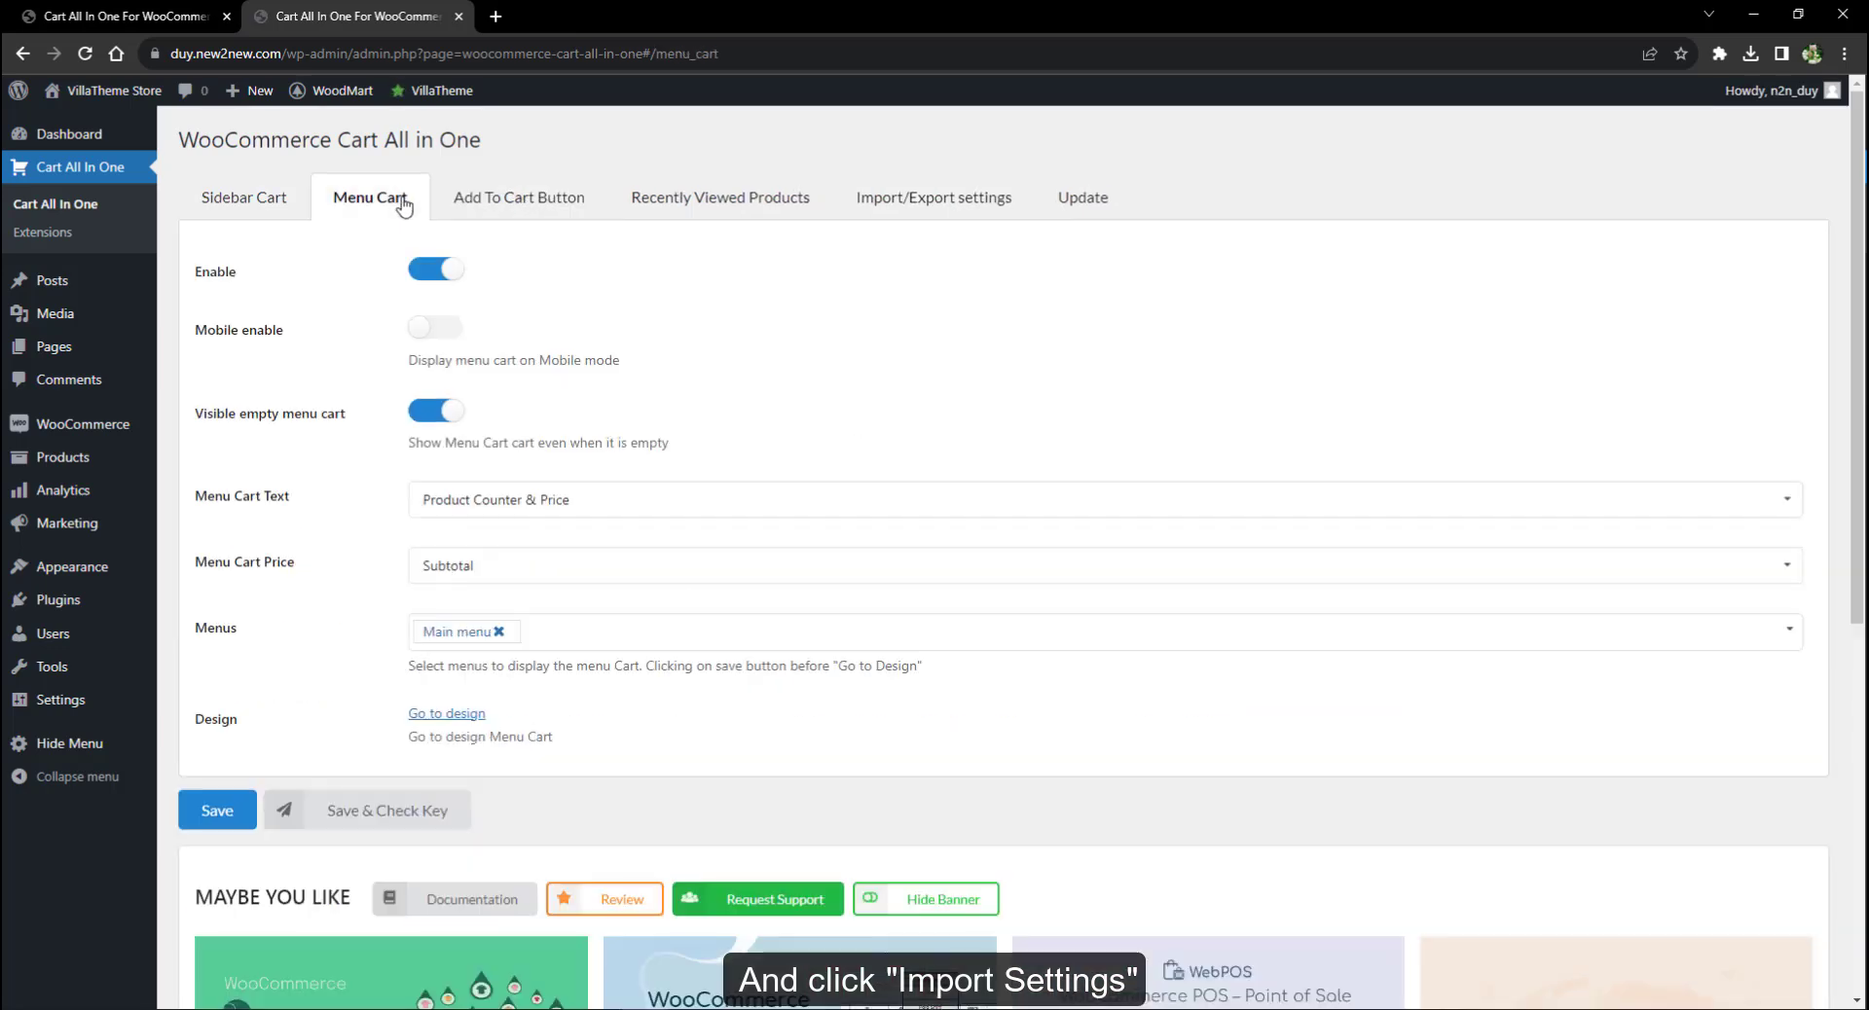
left_click(745, 212)
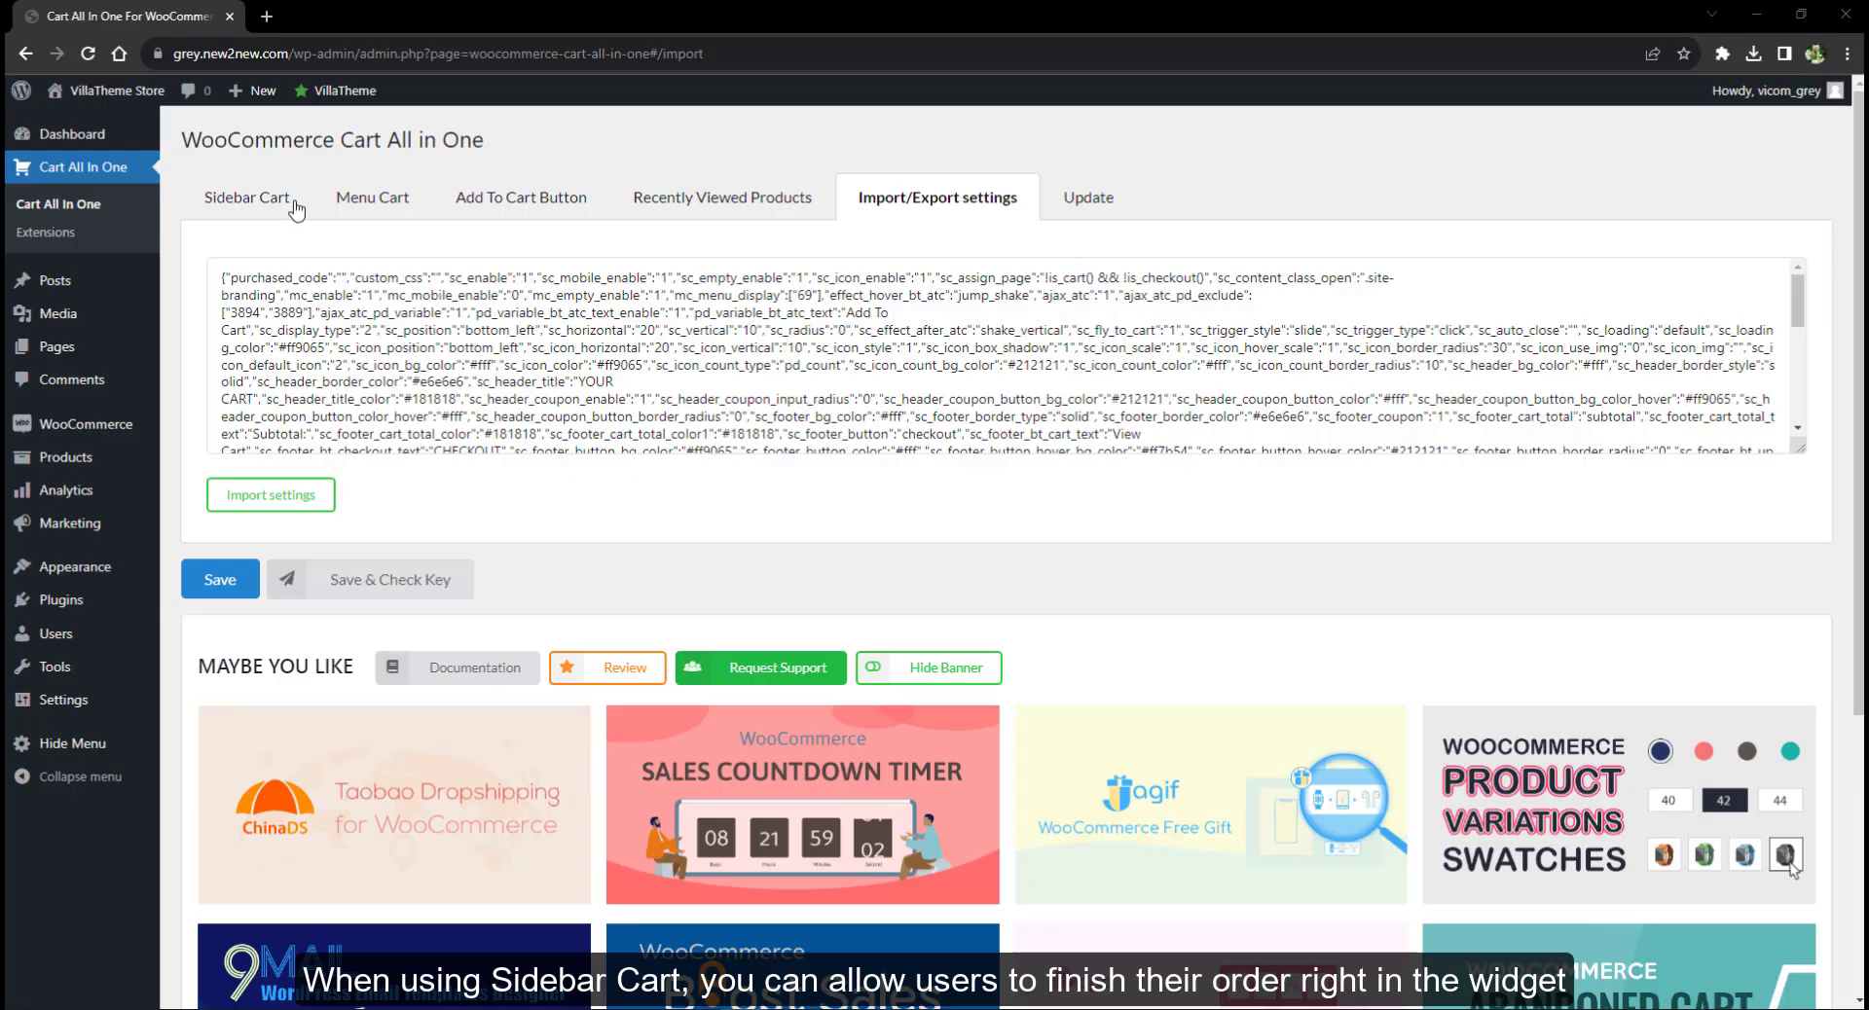
Step: In the sidebar cart Customizer, enable Checkout and set Button Enable to Checkout
left_click(296, 200)
scroll(453, 598, "down", 5)
left_click(453, 598)
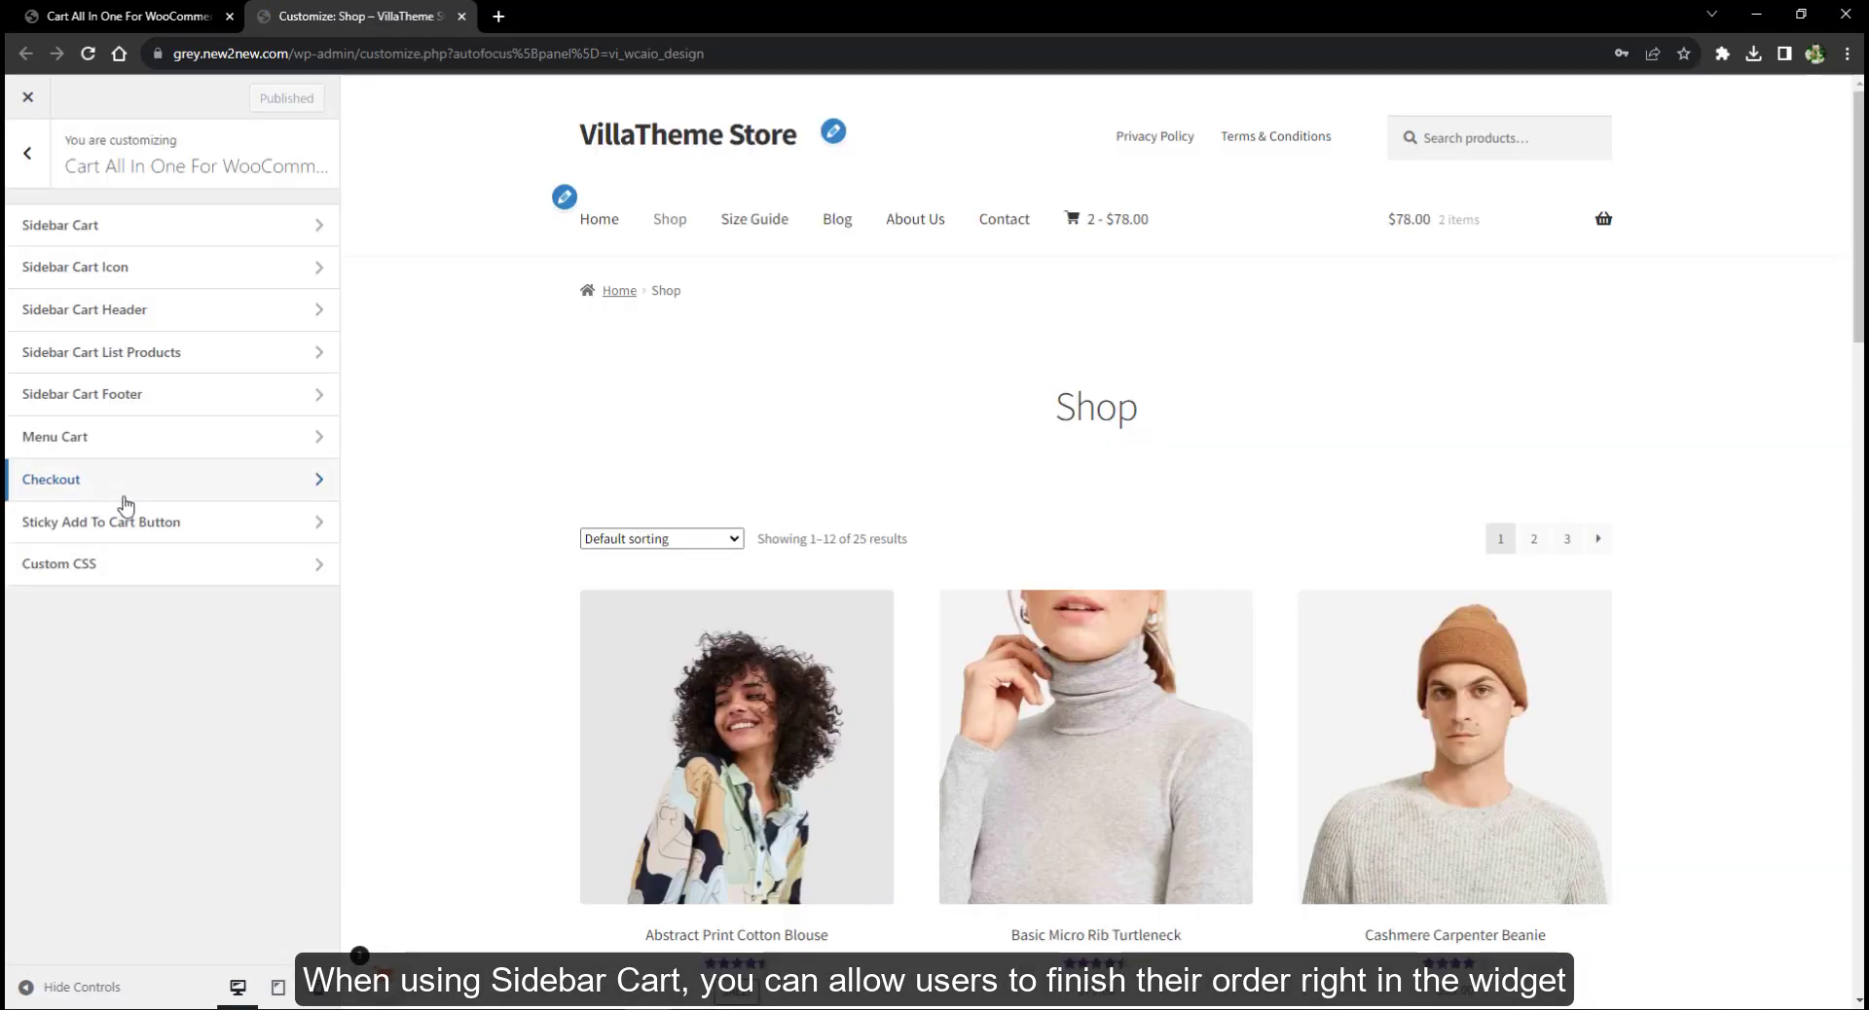
left_click(121, 504)
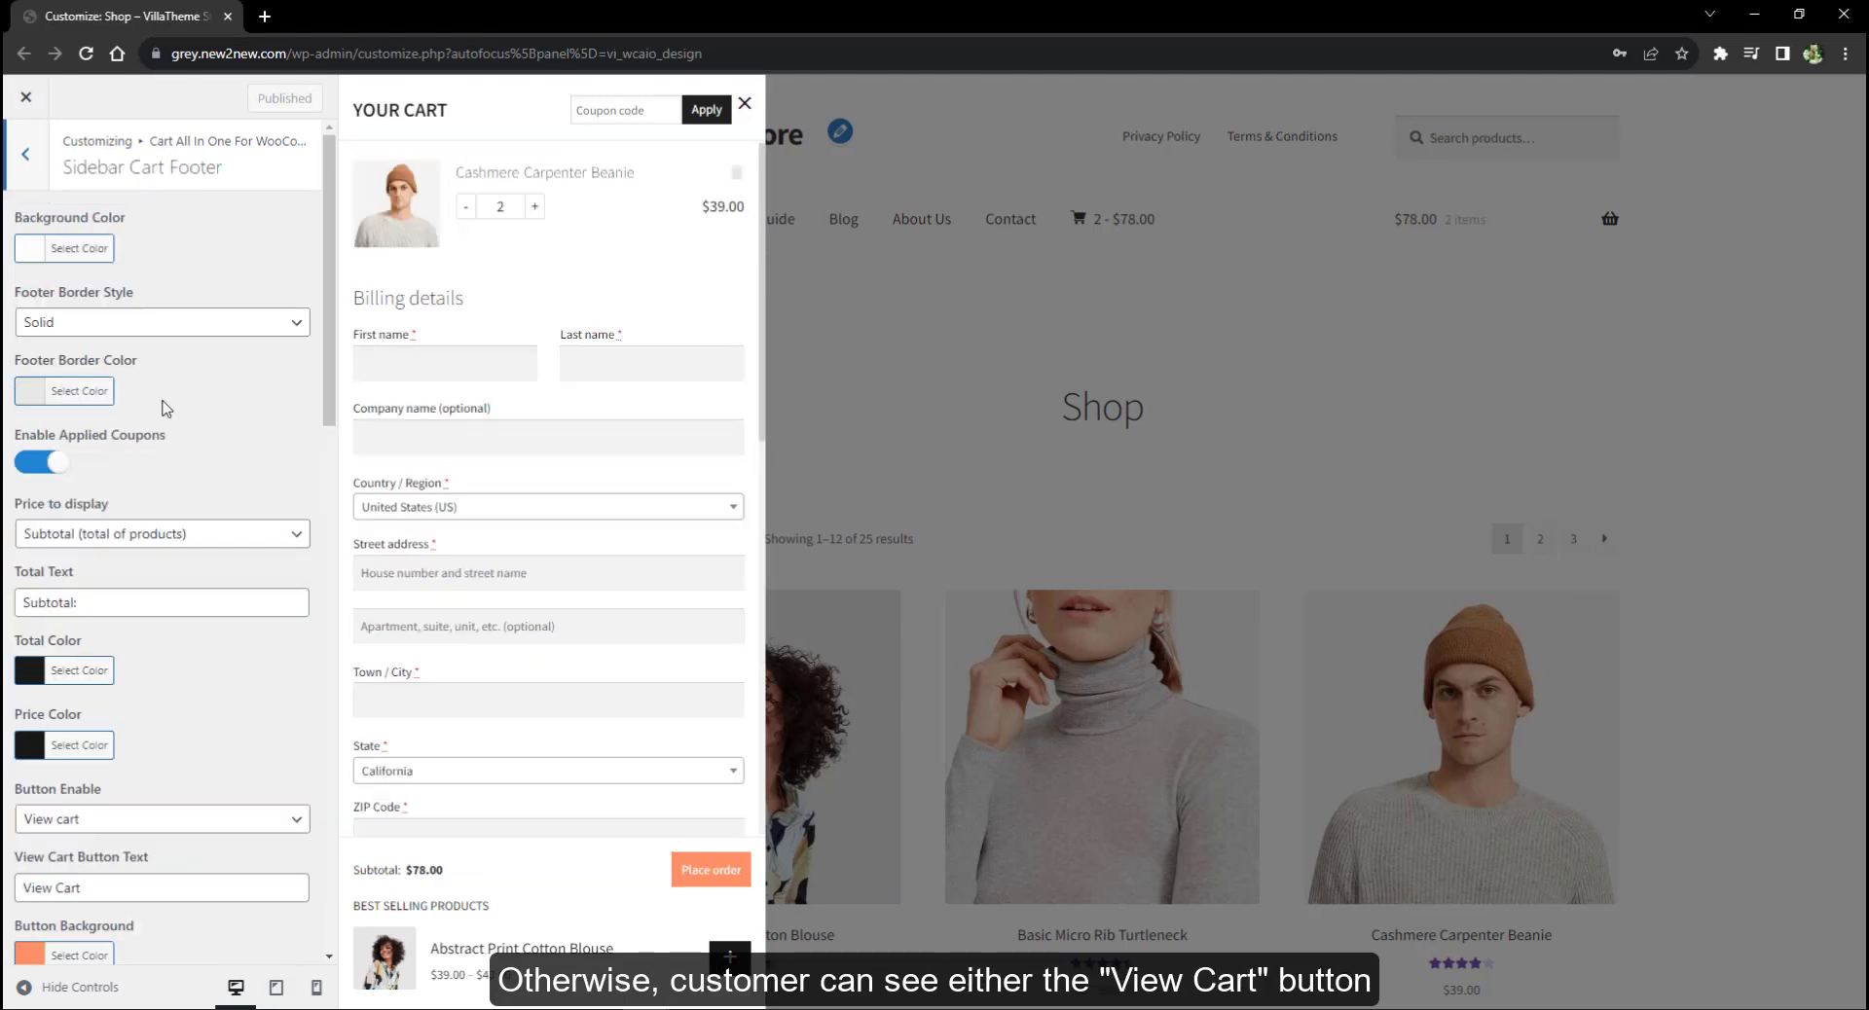
scroll(144, 423, "down", 4)
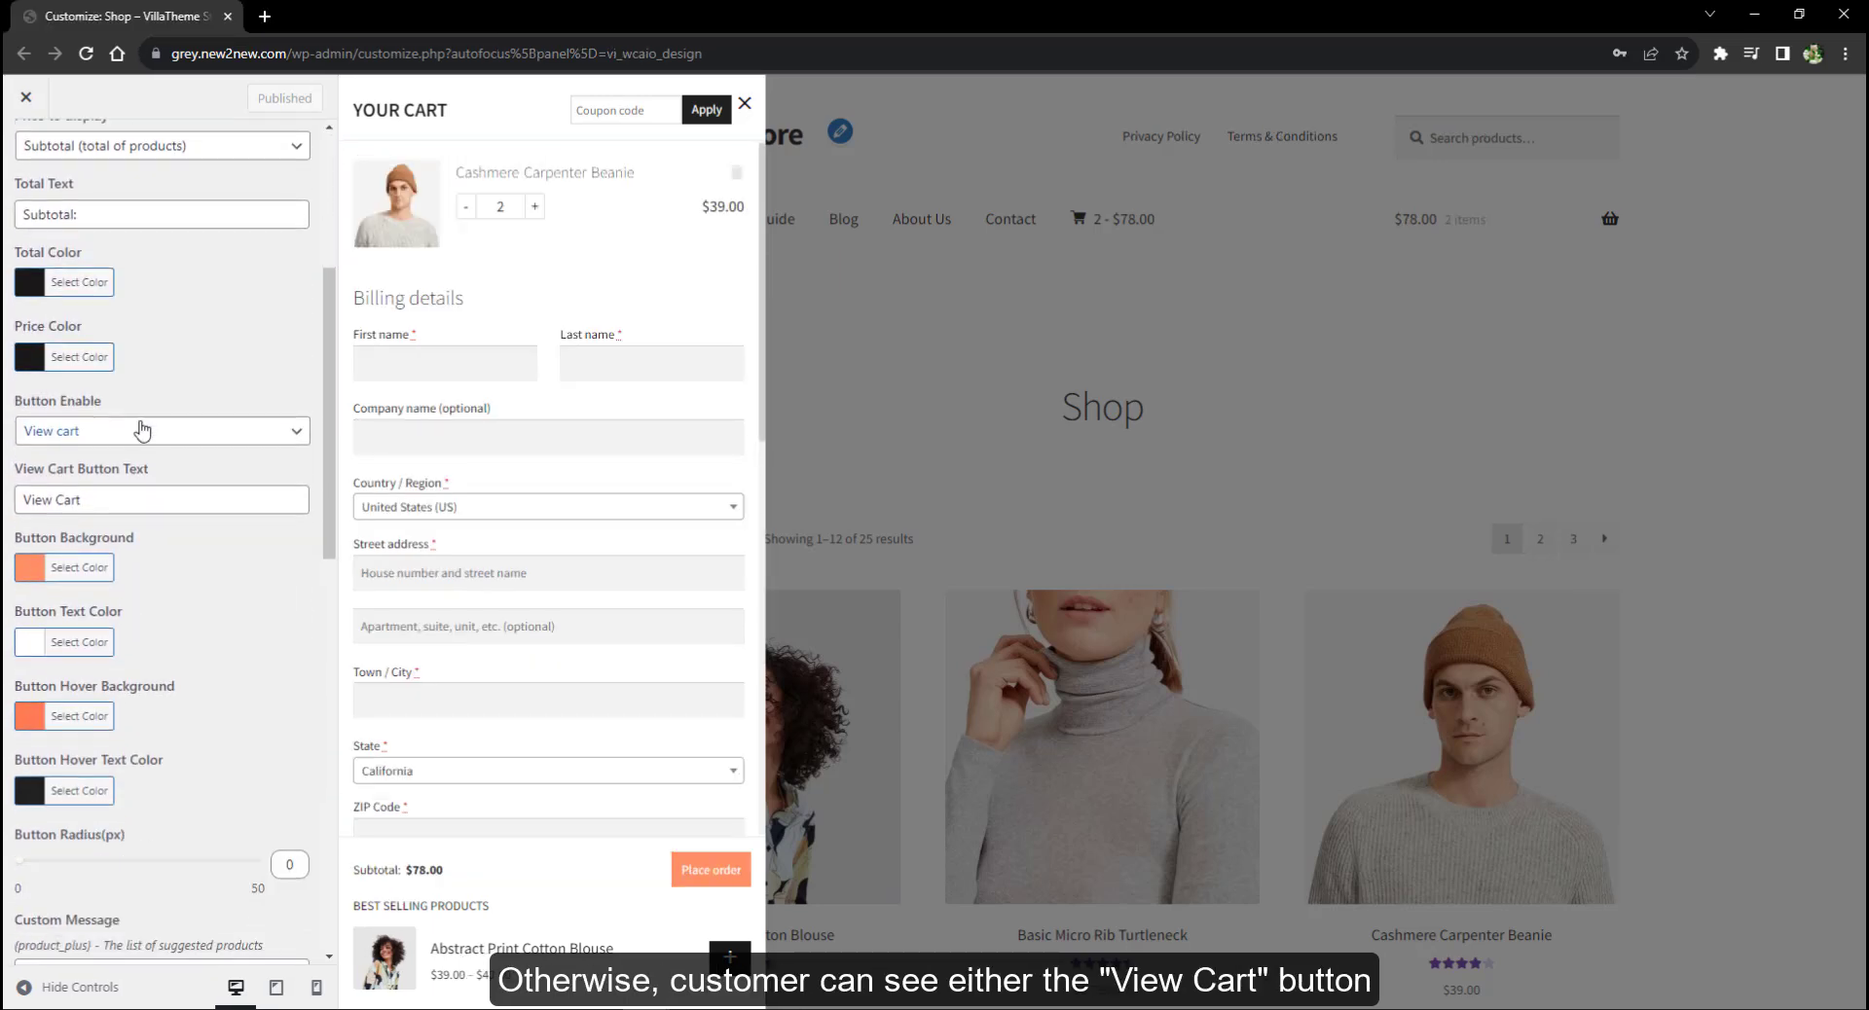
left_click(145, 430)
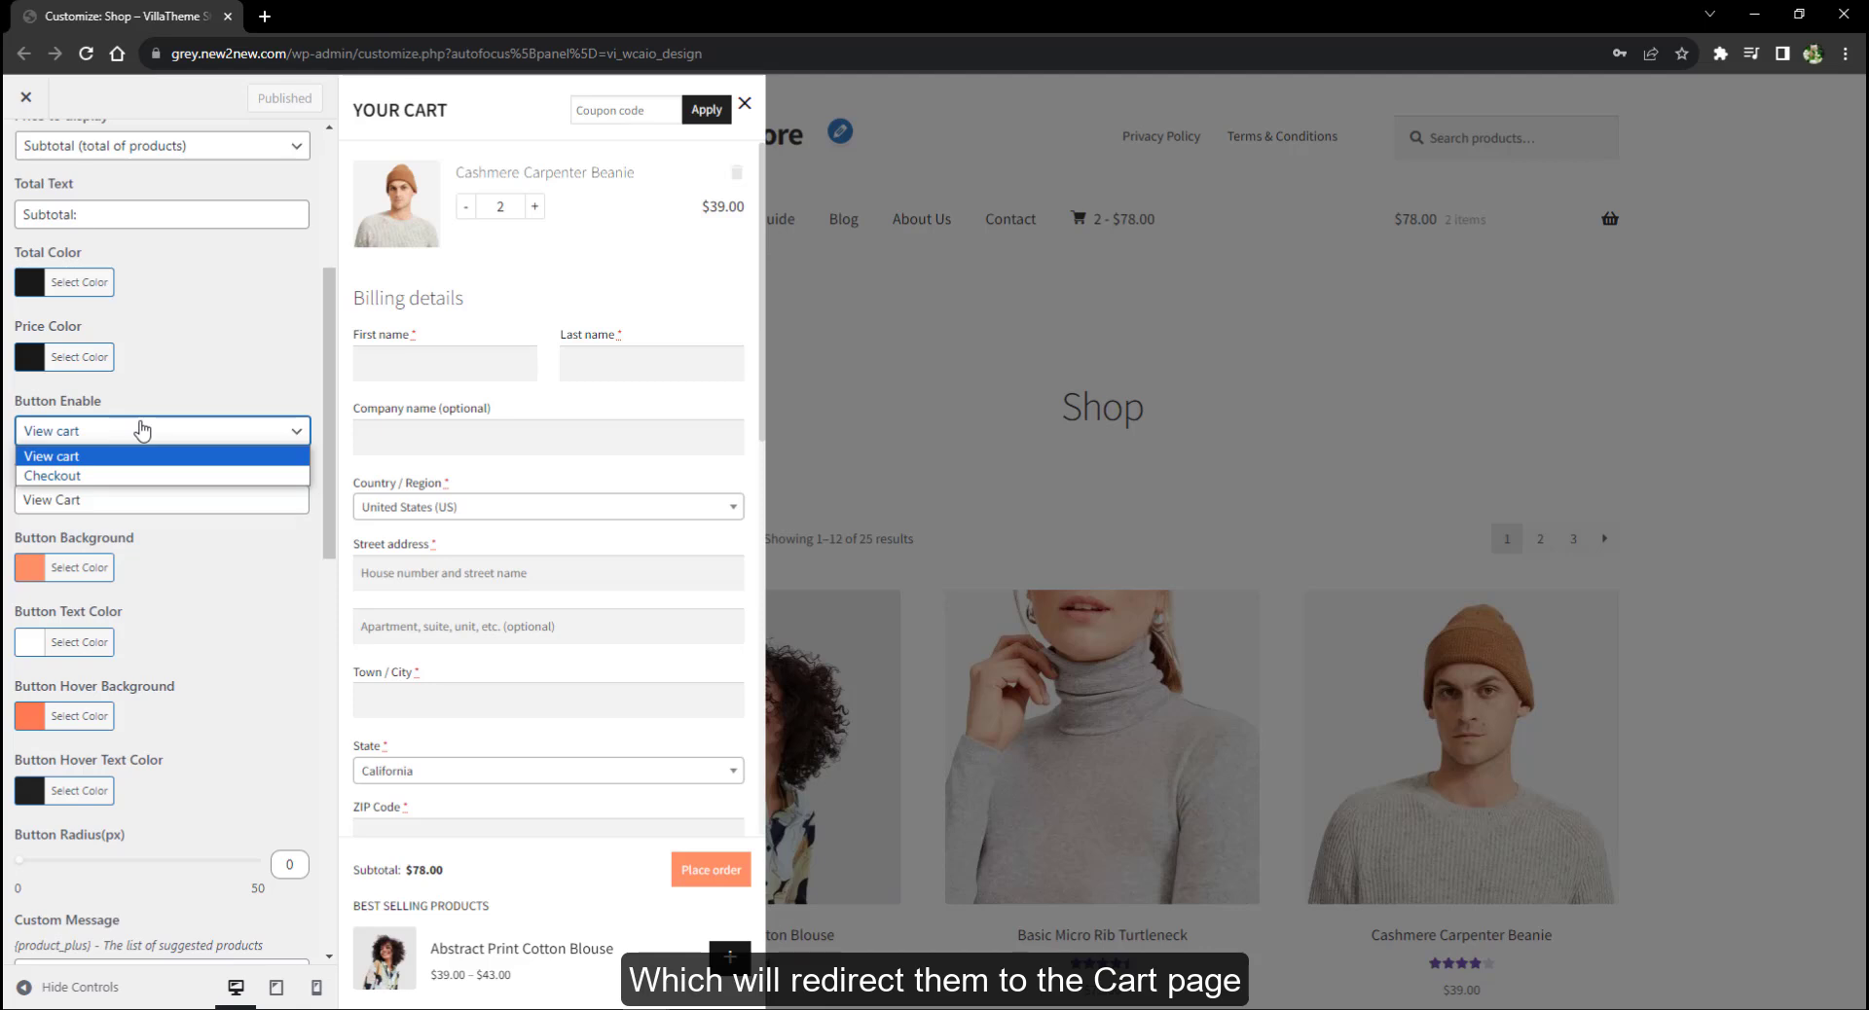
left_click(117, 475)
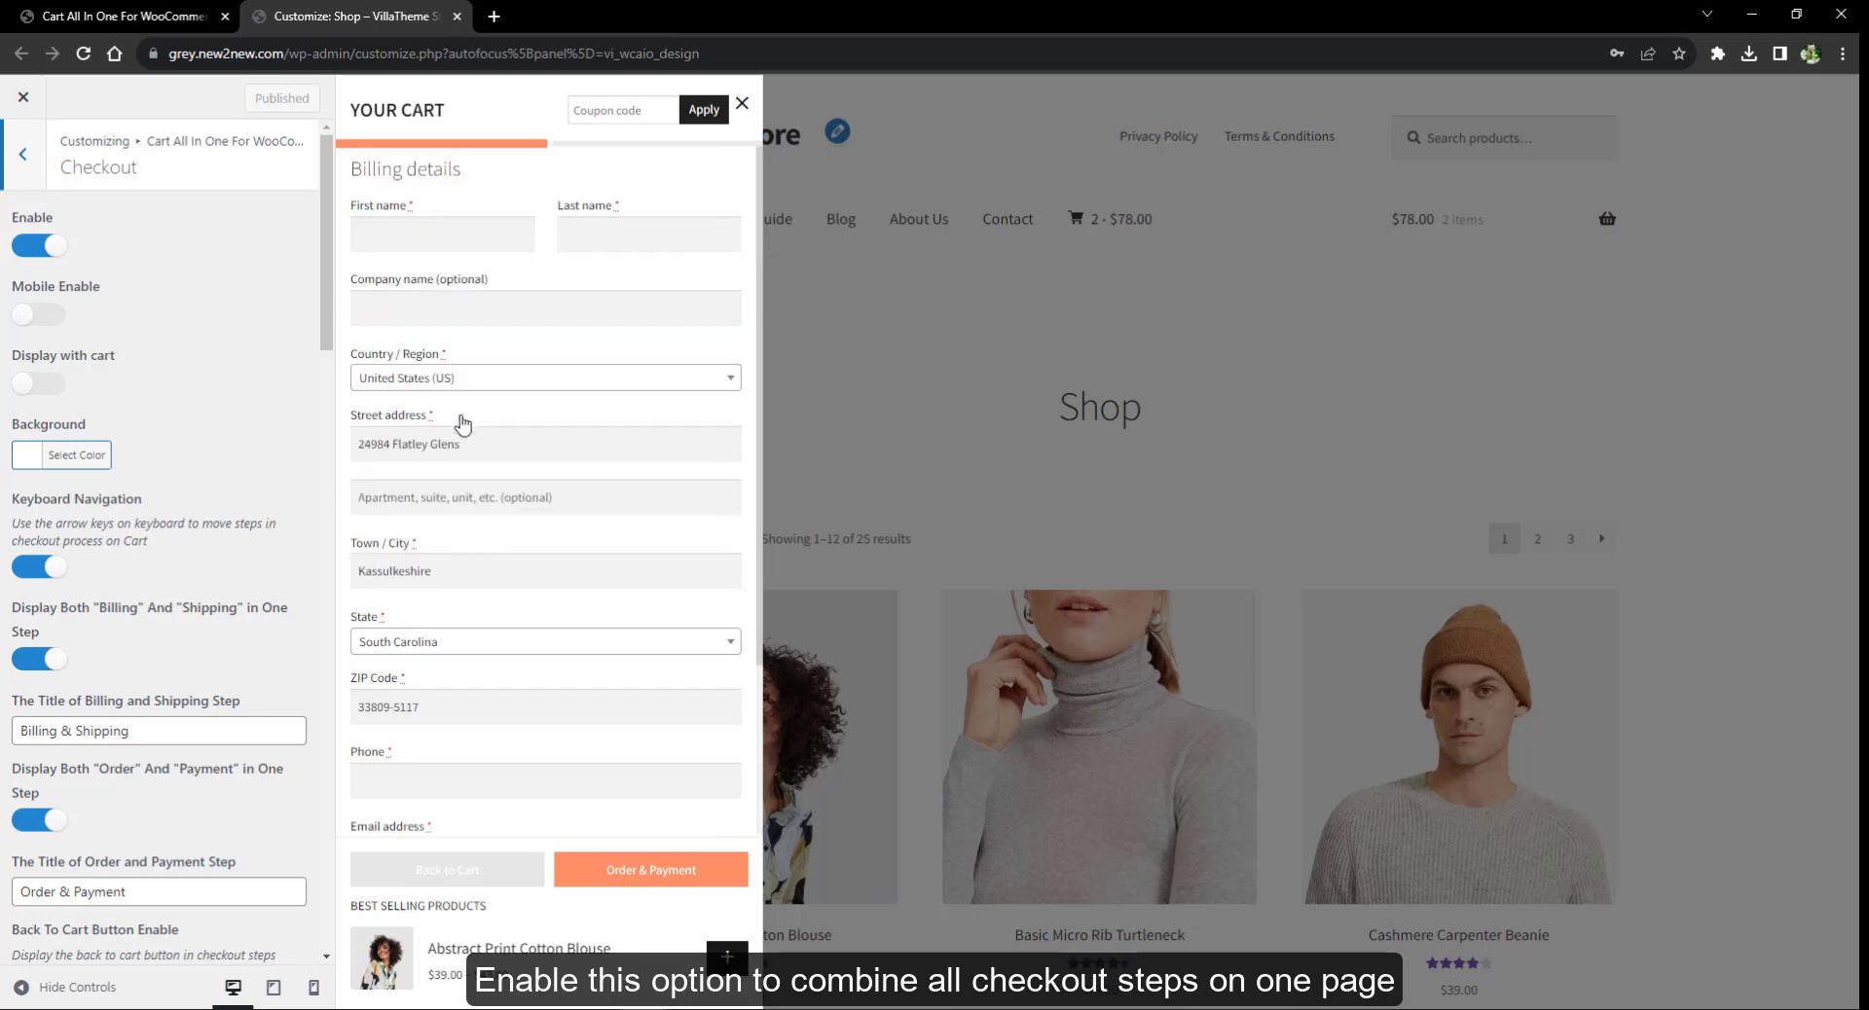
Step: Turn Display with cart on then off and step through the checkout preview
left_click(31, 385)
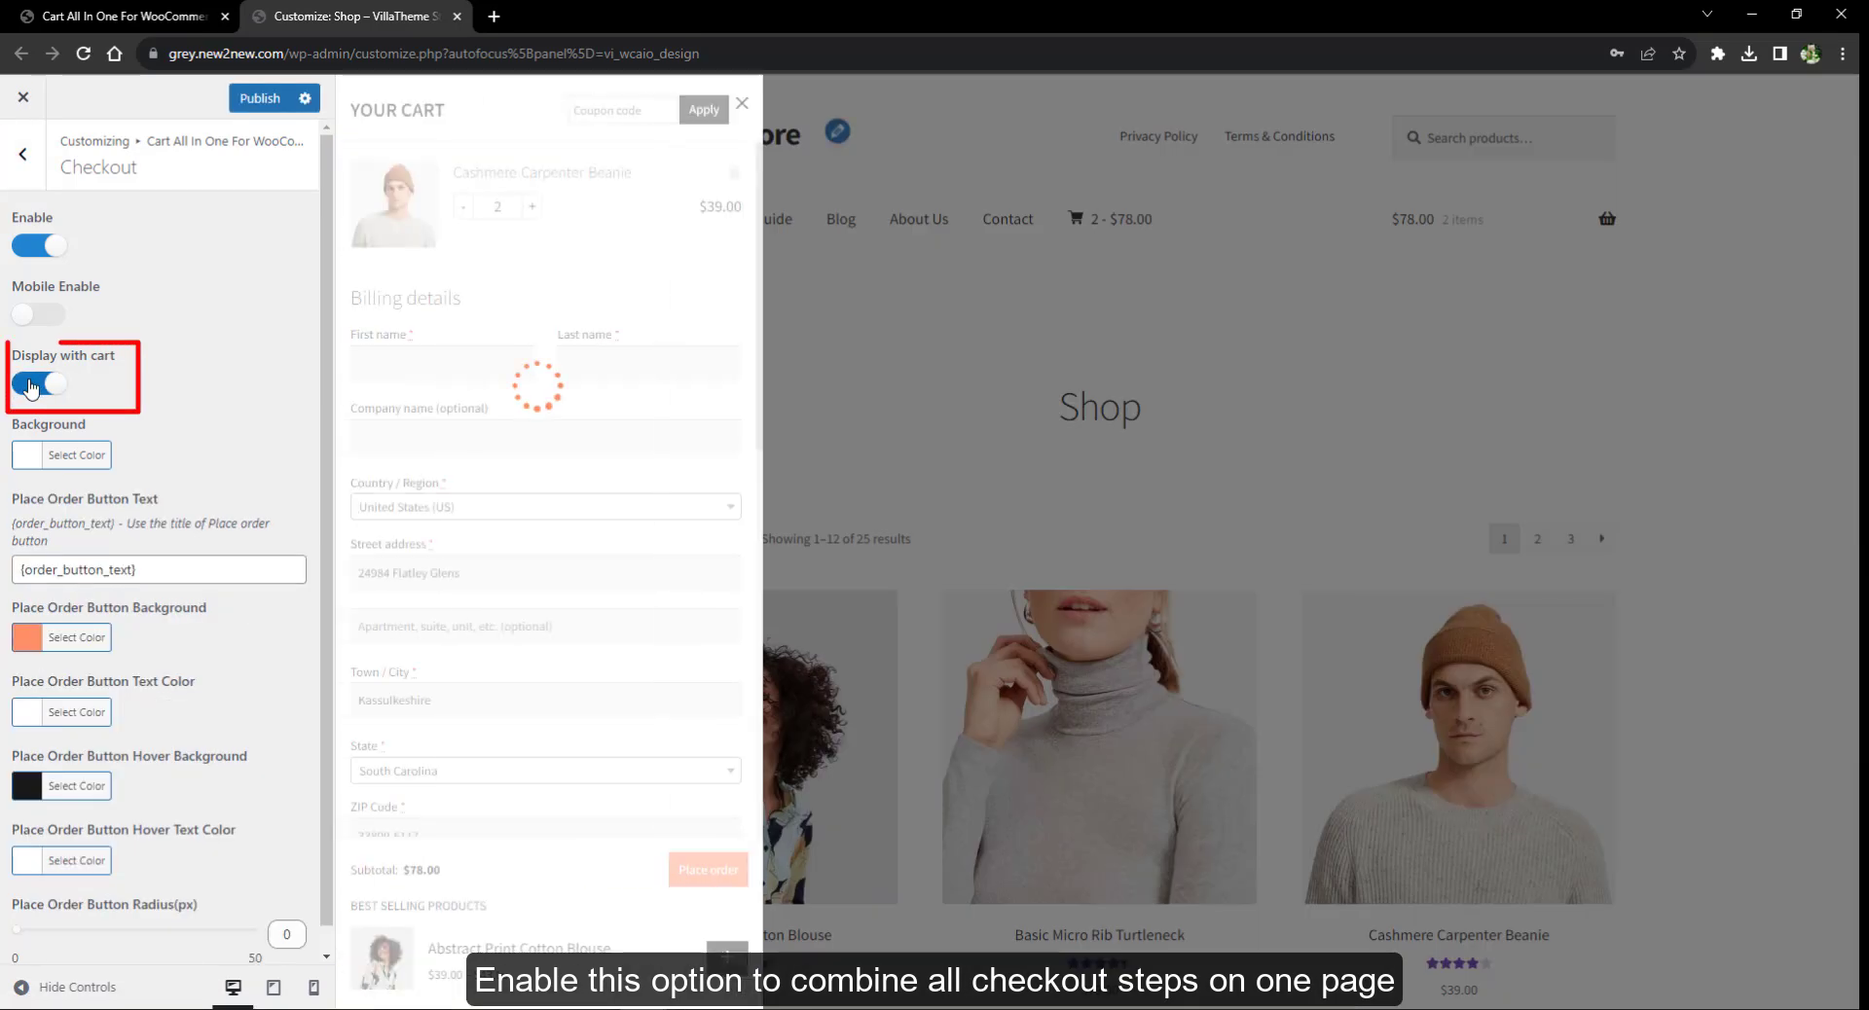
scroll(511, 385, "down", 10)
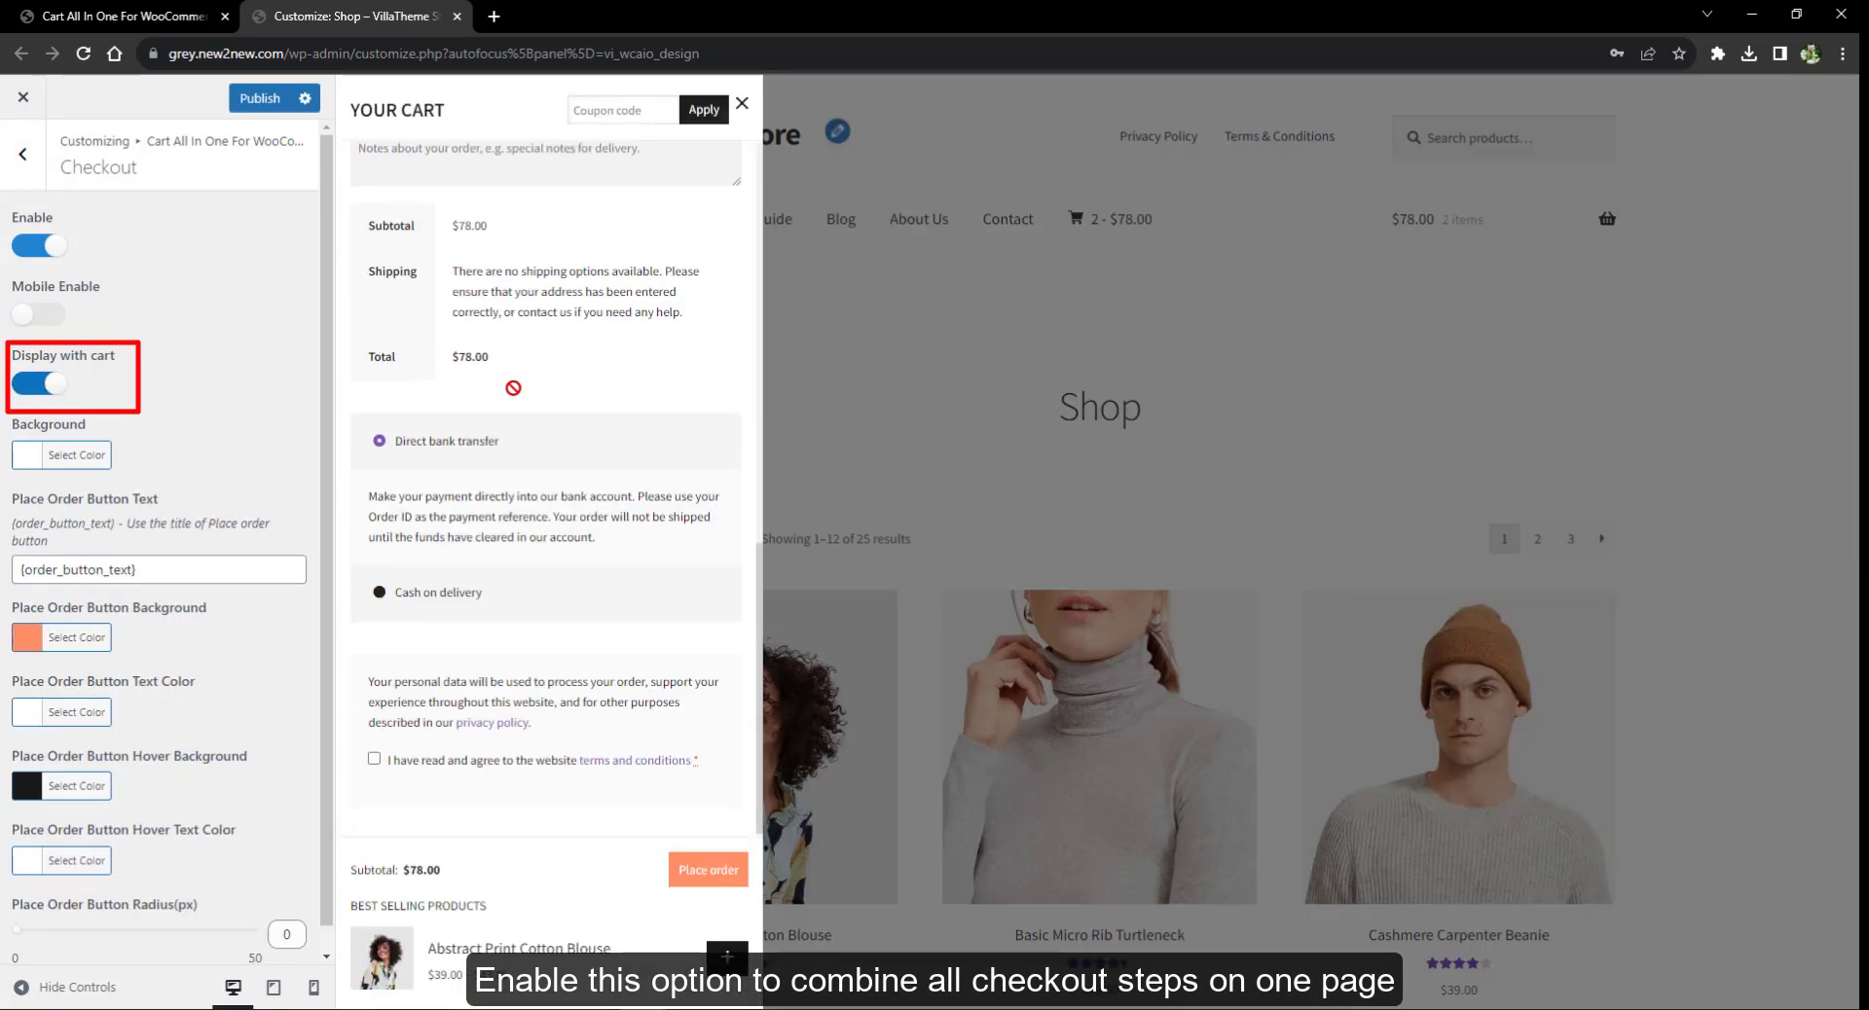
left_click(39, 383)
left_click(704, 869)
scroll(492, 844, "down", 5)
left_click(668, 866)
left_click(559, 876)
Step: Toggle Keyboard Navigation, test it with arrow keys, and turn off Display Both Billing and Shipping in One Step
left_click(32, 570)
key("Right")
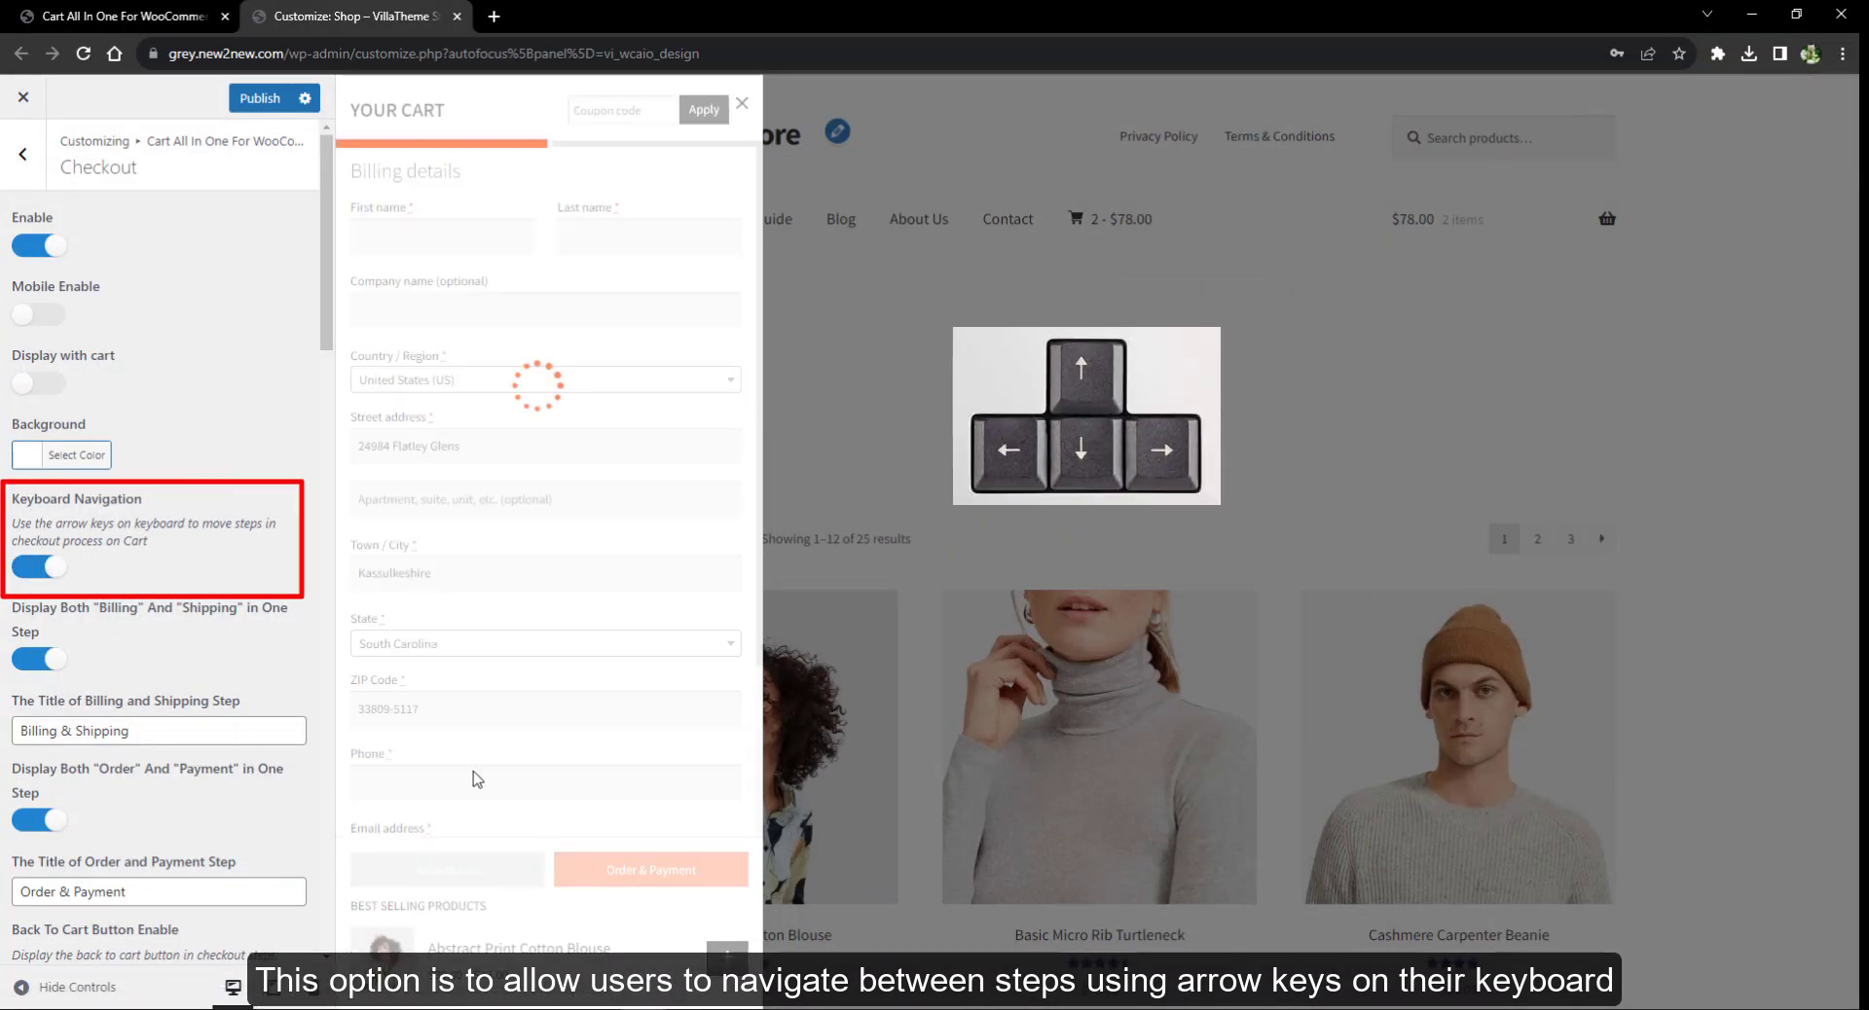
key("Right")
key("Left")
key("Right")
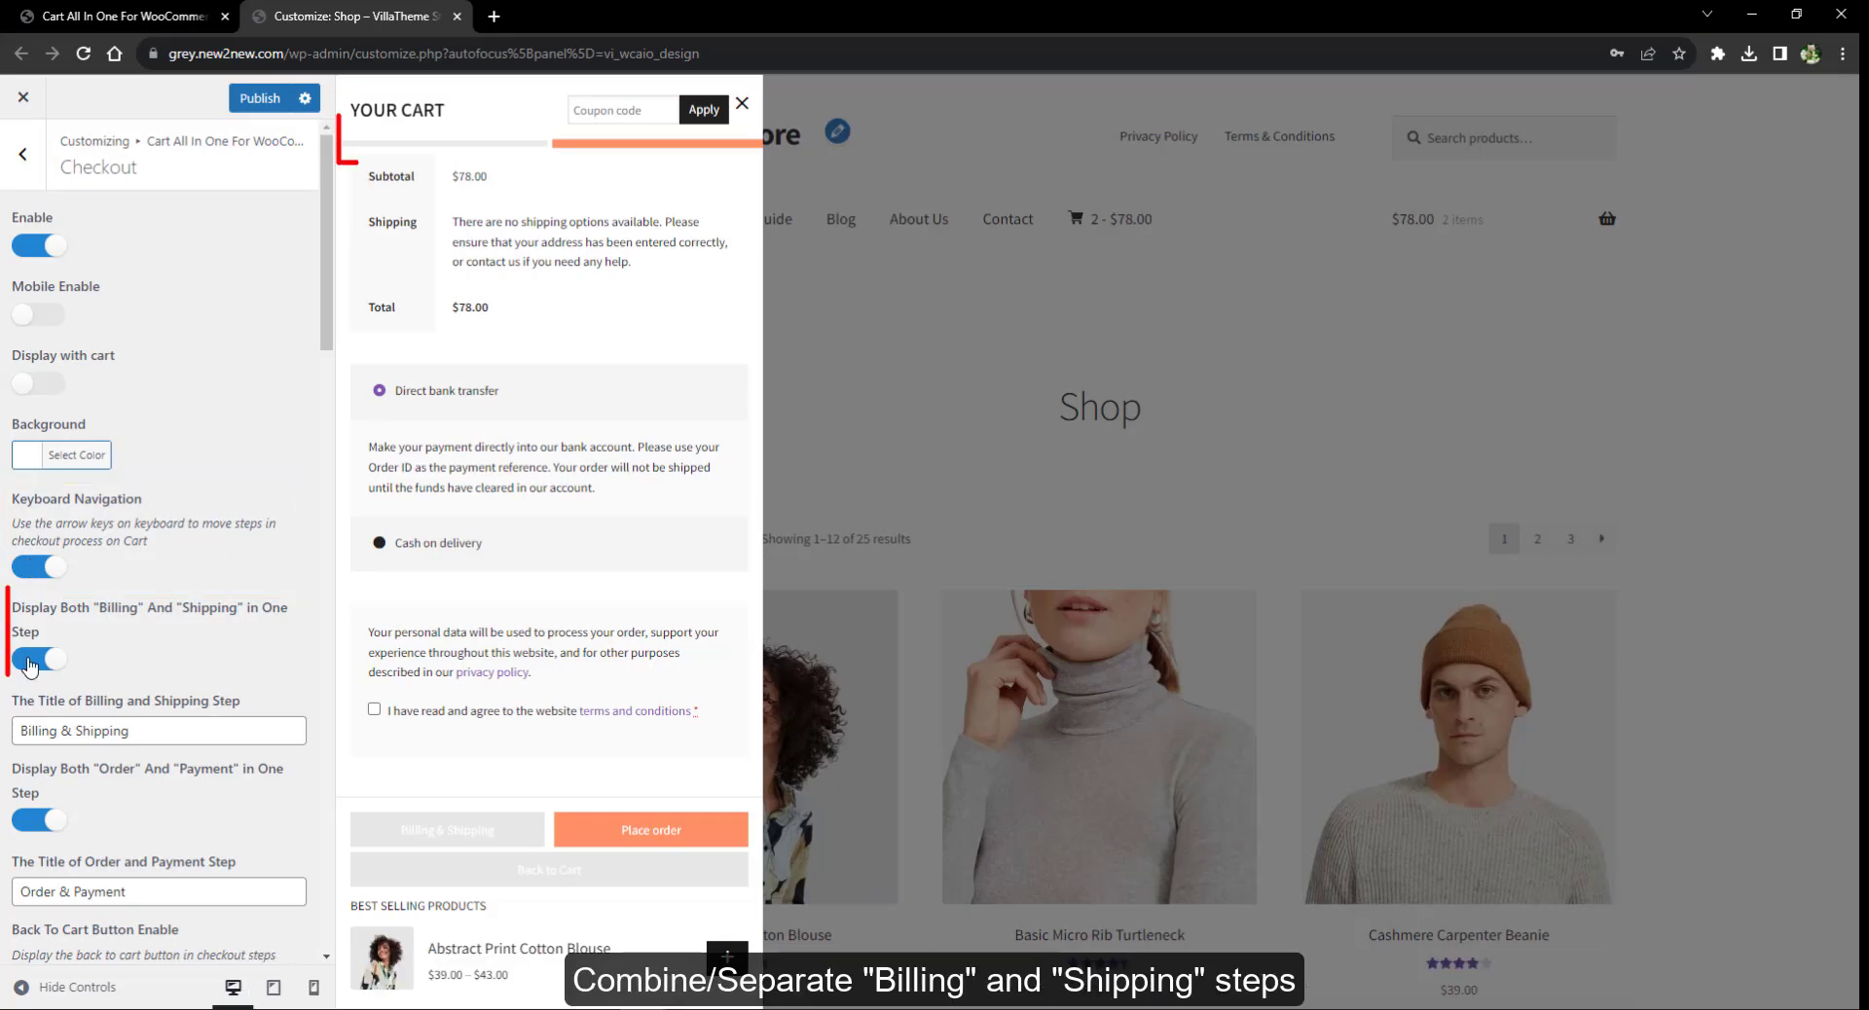
left_click(32, 662)
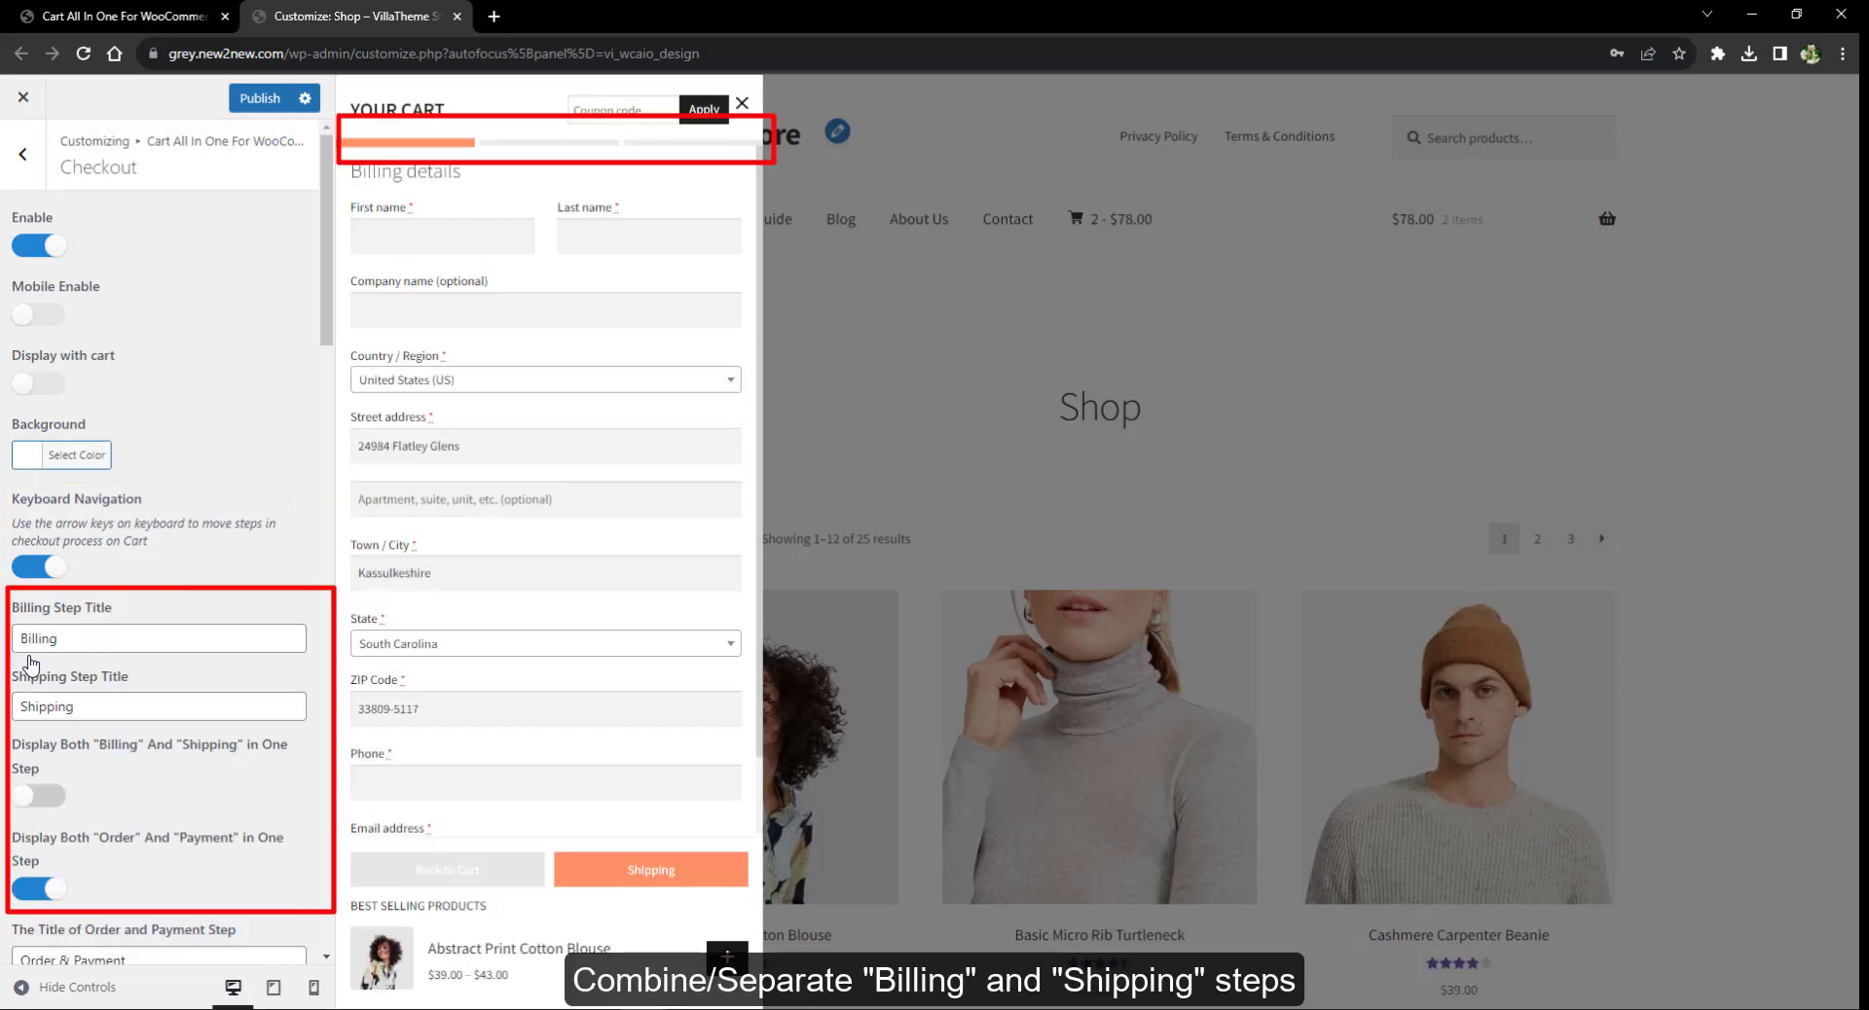
left_click(626, 830)
Step: Rename the checkout step titles to 'Billing details' and 'Shipping details'
left_click(97, 639)
type("details")
left_click(91, 708)
type("details")
Step: Split Order Review and Payments into separate steps and step through them in the preview
left_click(39, 888)
left_click(651, 869)
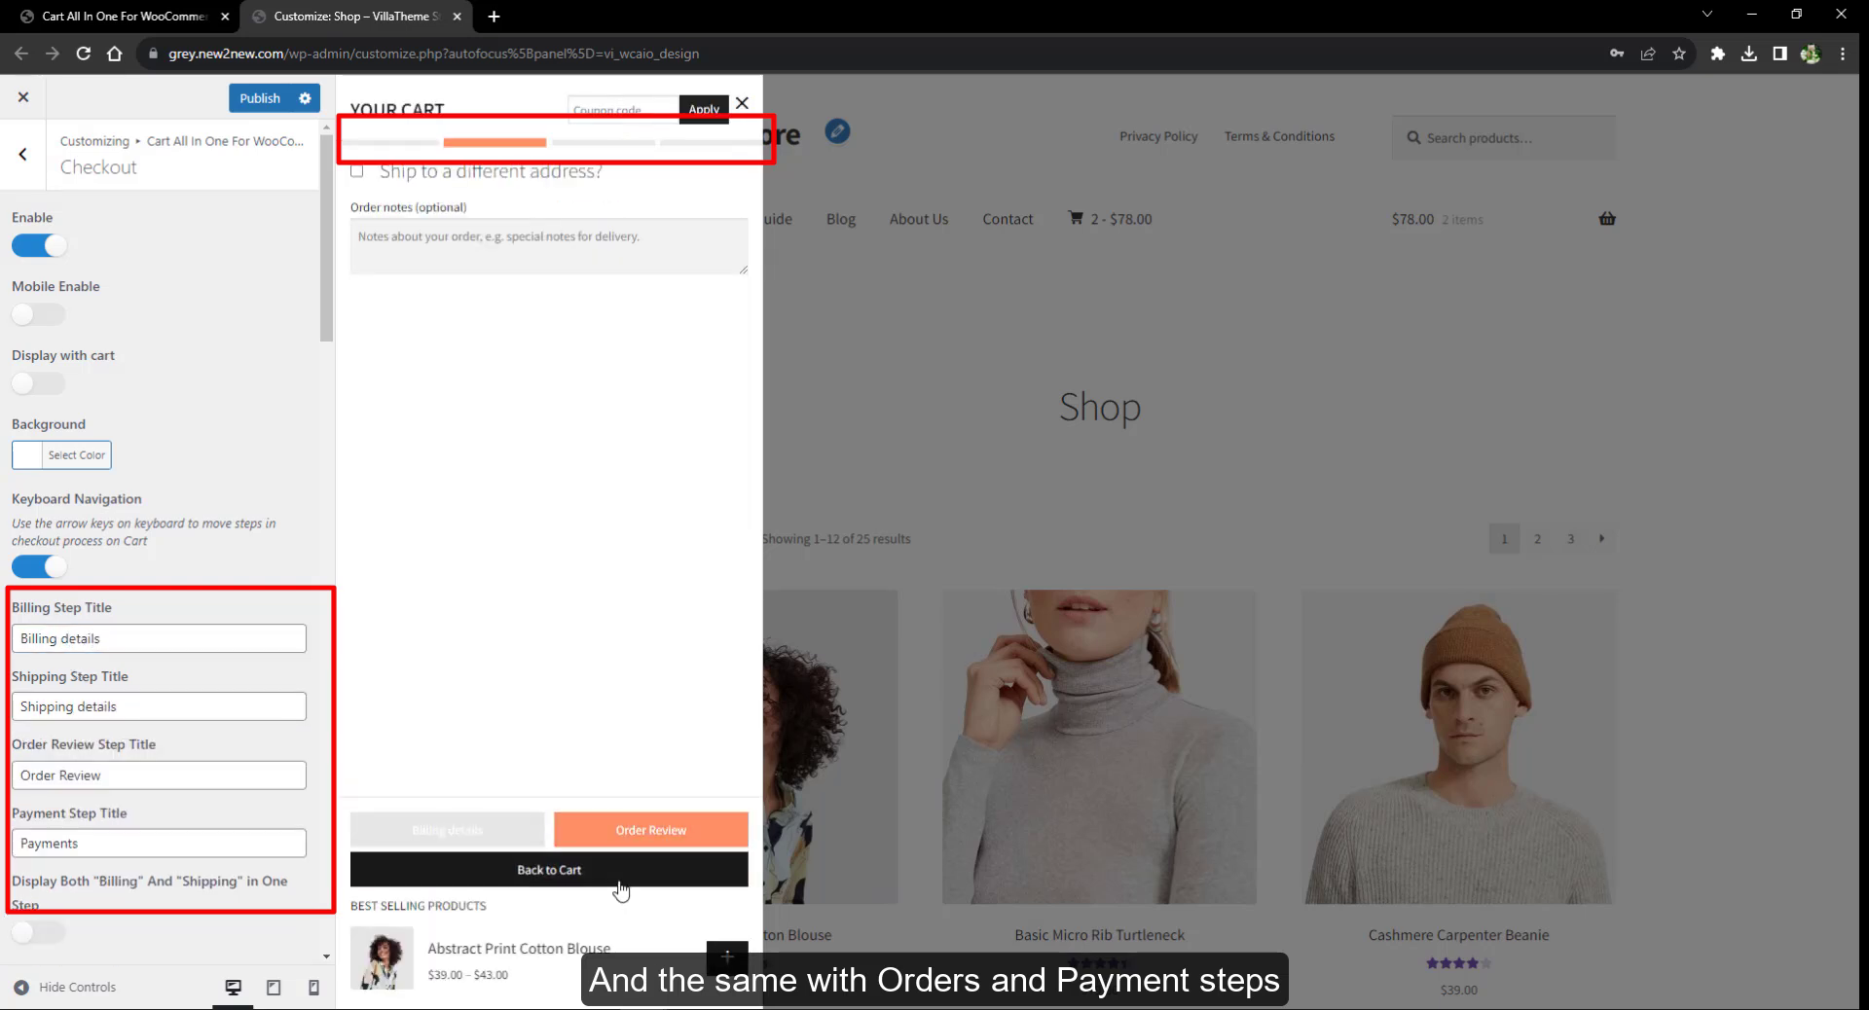
left_click(652, 716)
left_click(652, 830)
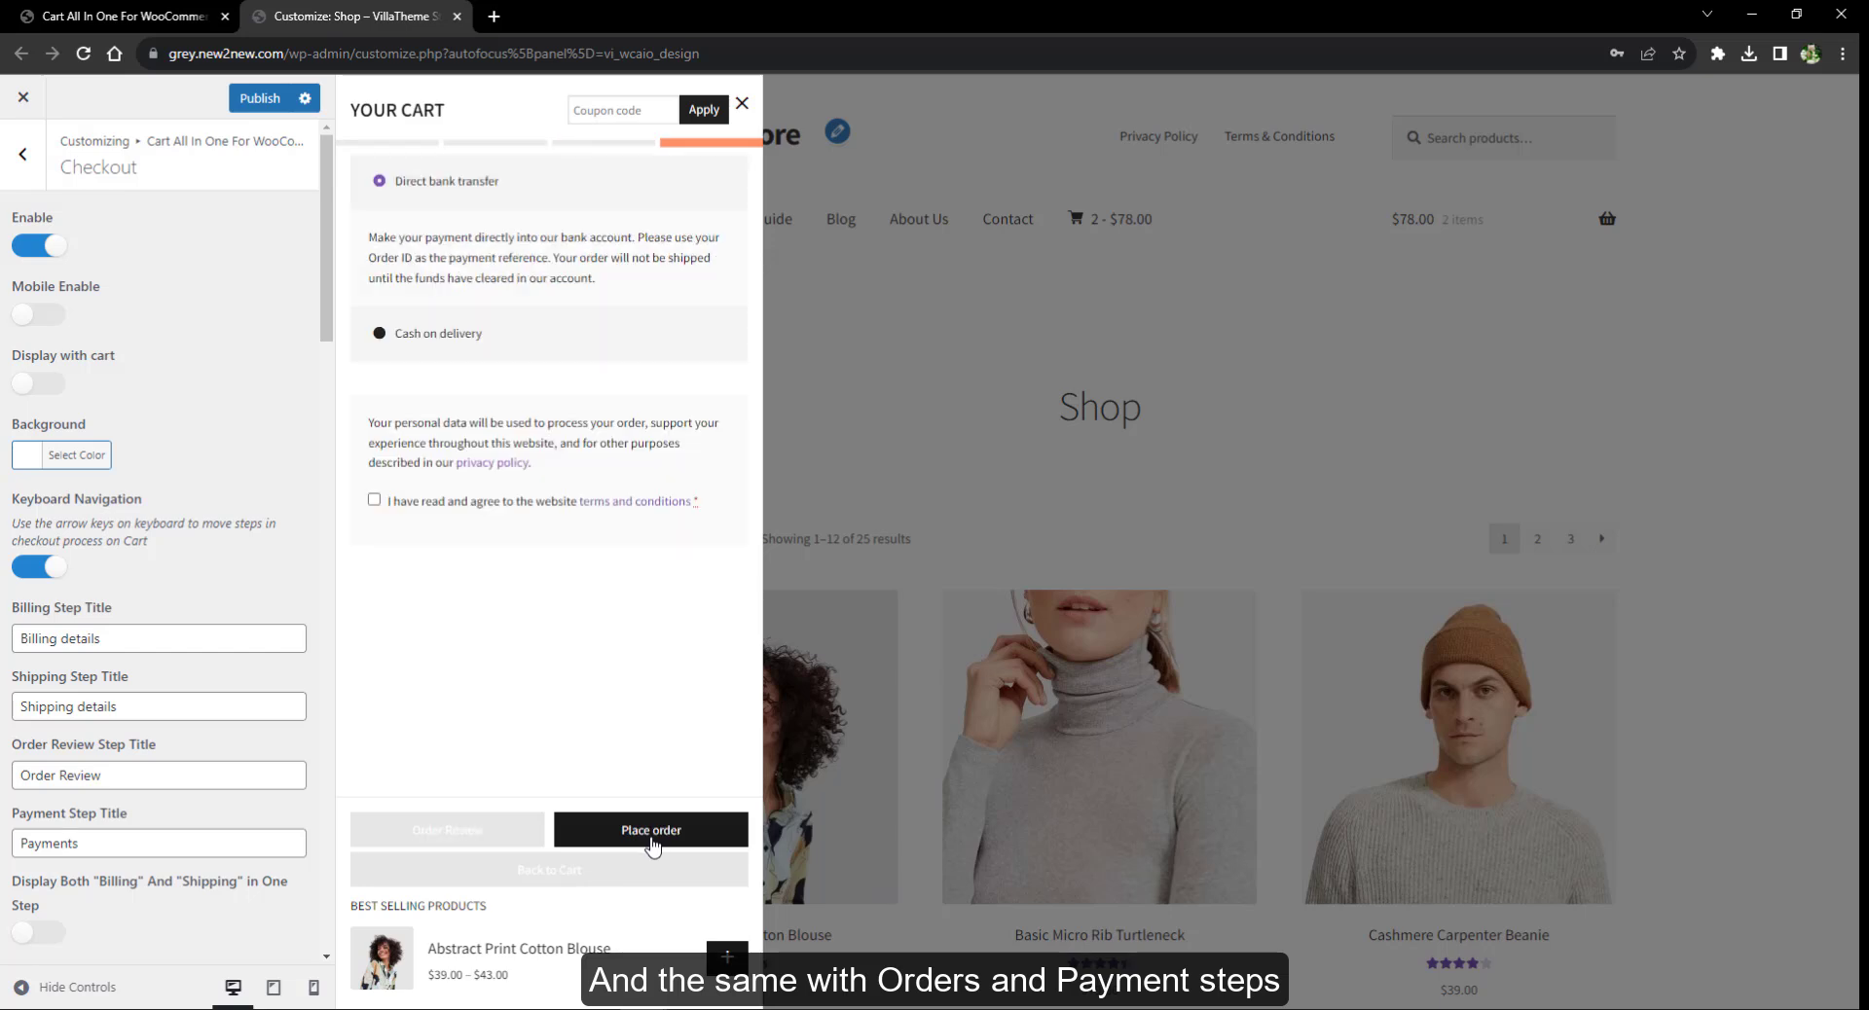
Step: Enable the Back To Cart Button and review the remaining checkout button settings
scroll(146, 681, "down", 7)
left_click(37, 438)
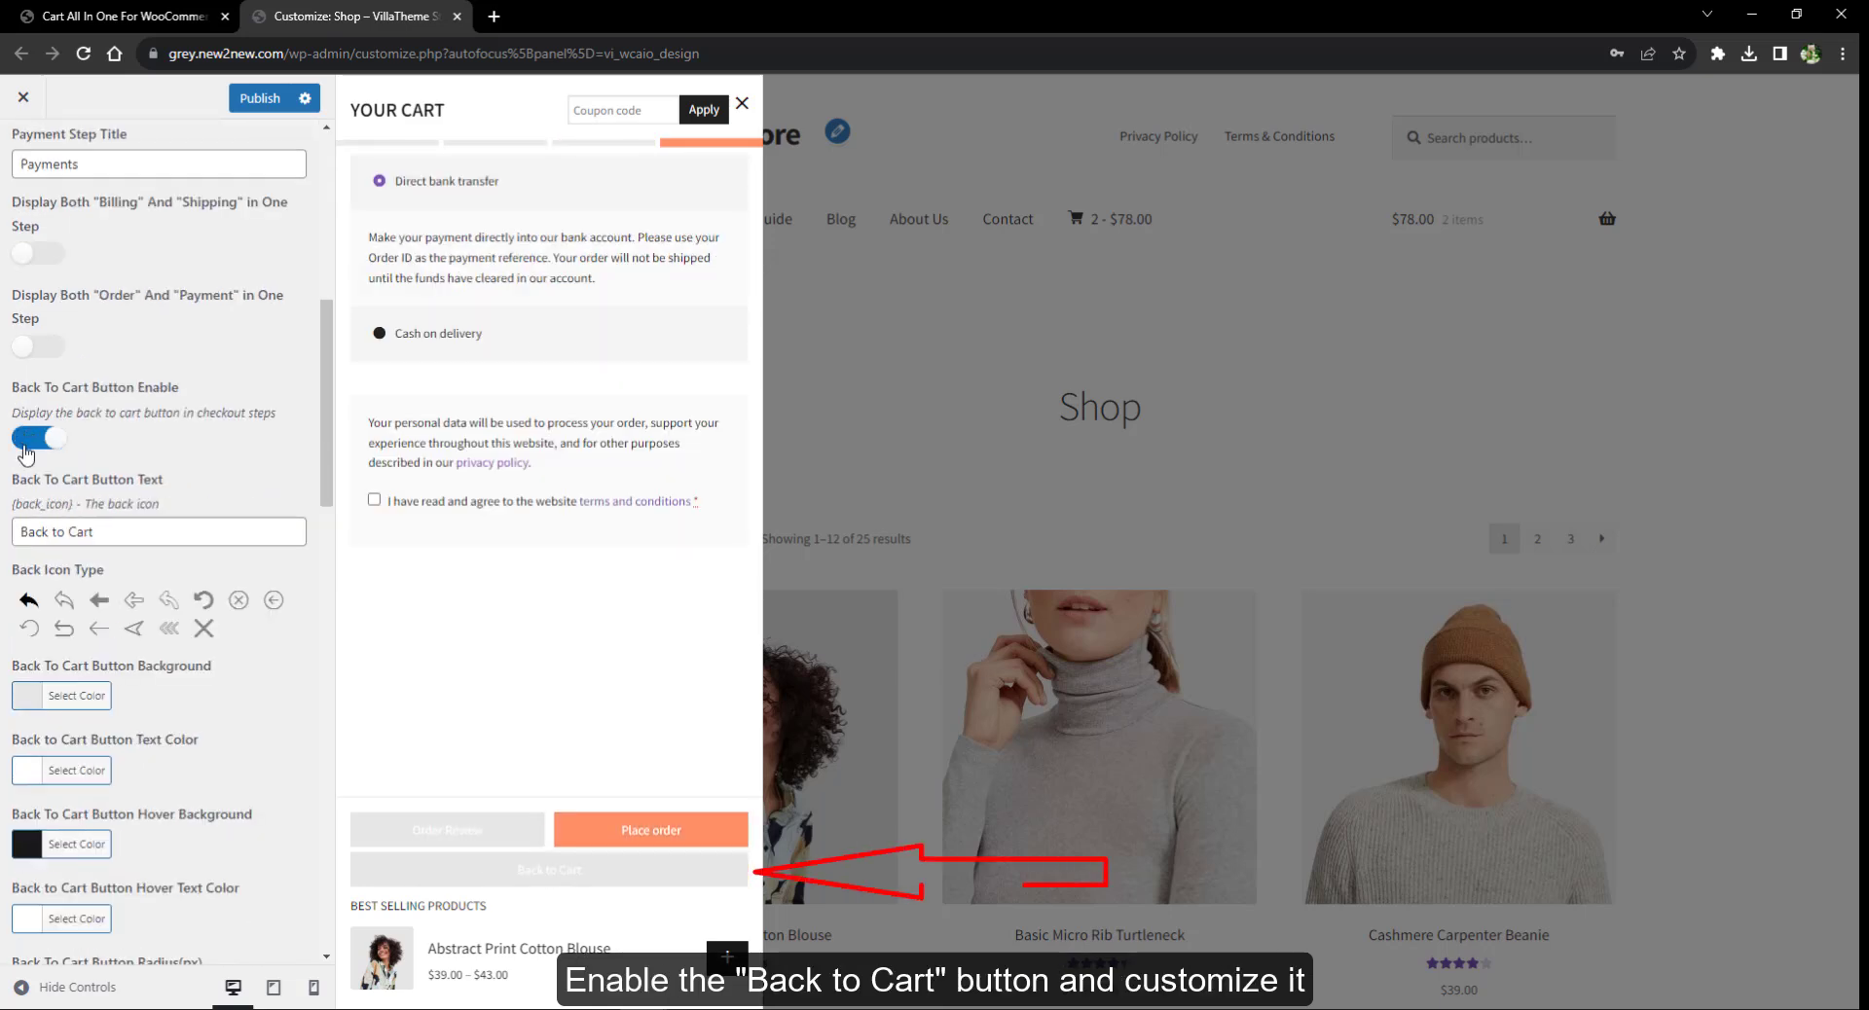
scroll(19, 554, "down", 3)
scroll(15, 562, "down", 3)
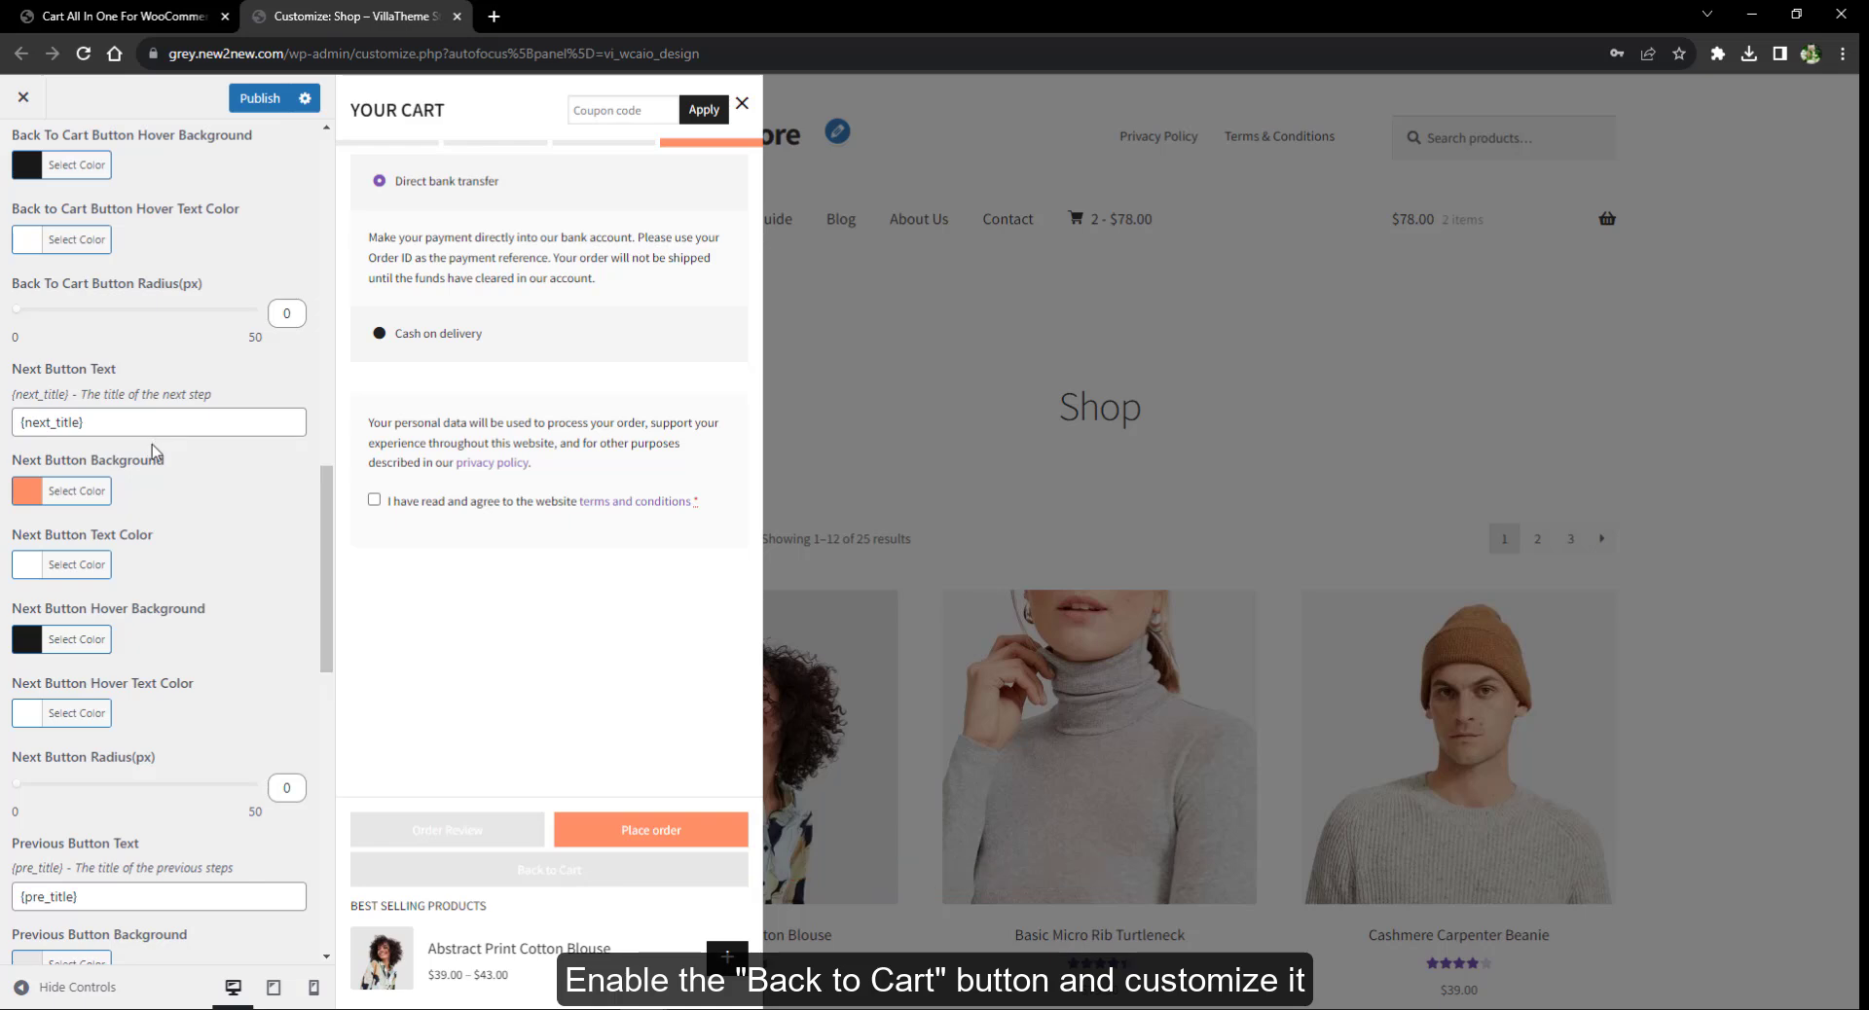
left_click(516, 830)
scroll(97, 684, "down", 4)
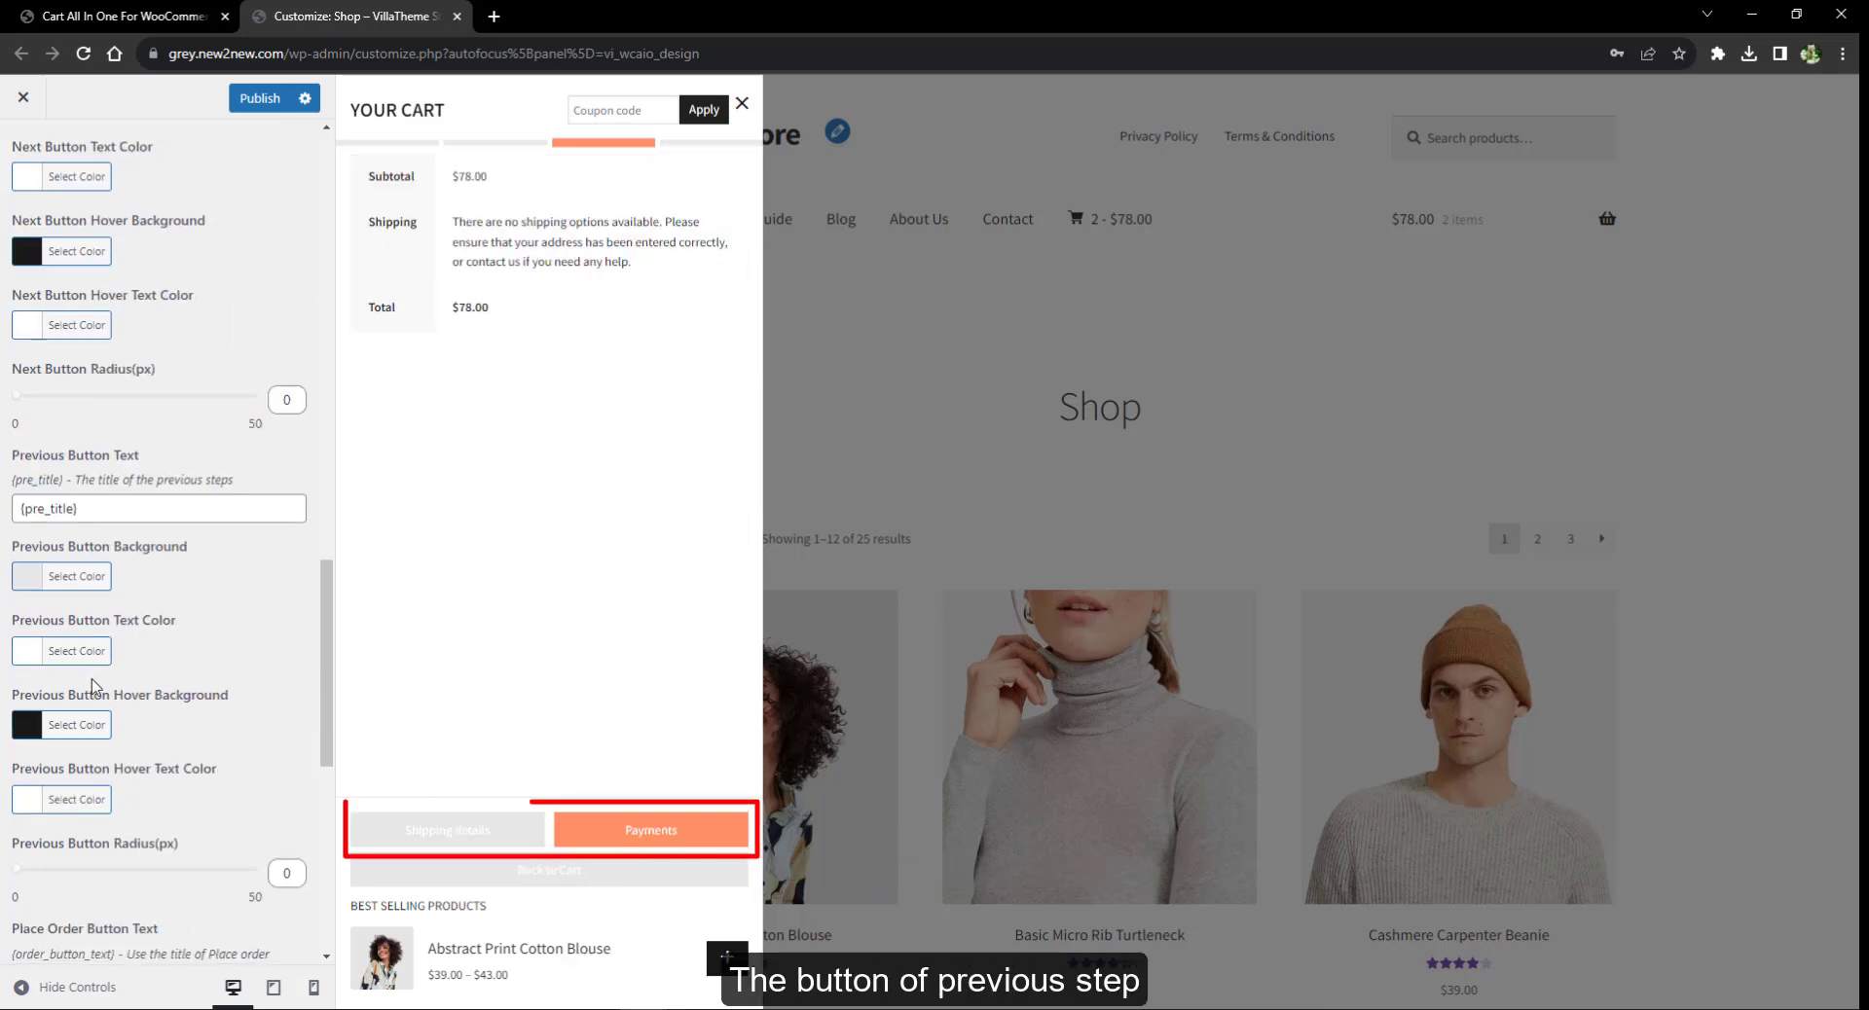
scroll(88, 686, "down", 7)
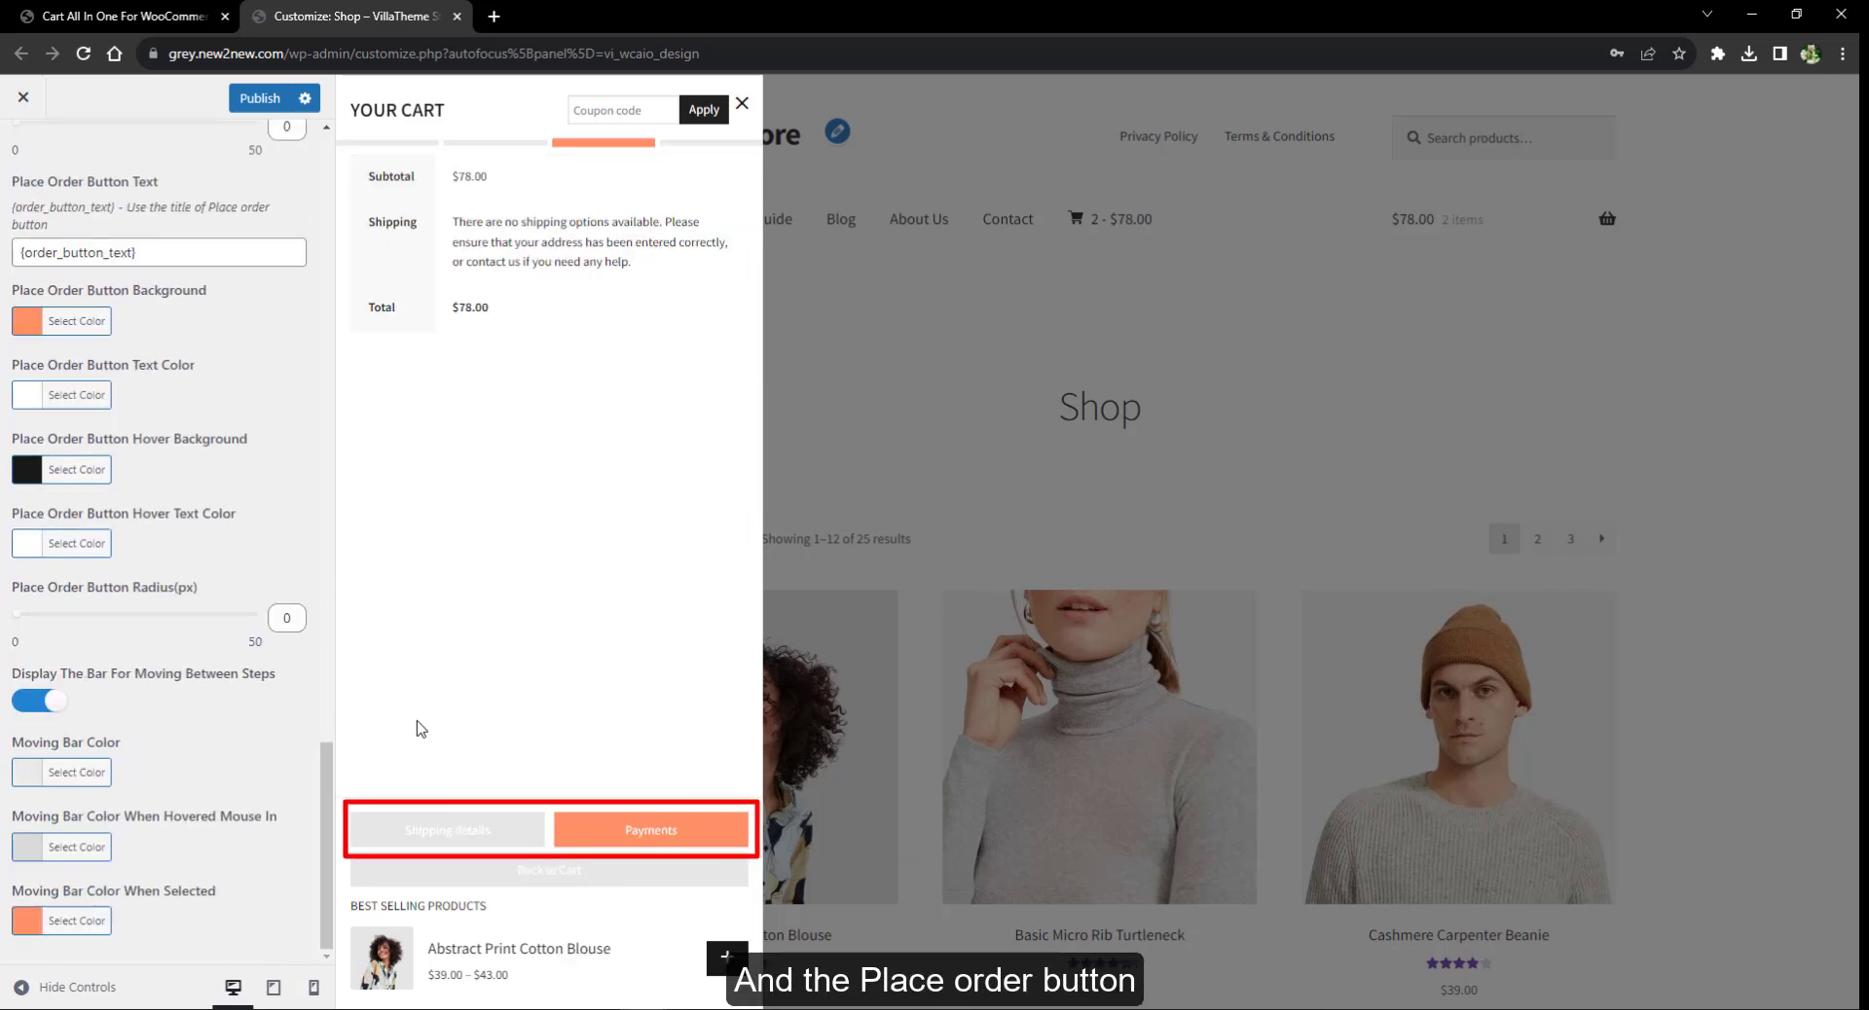